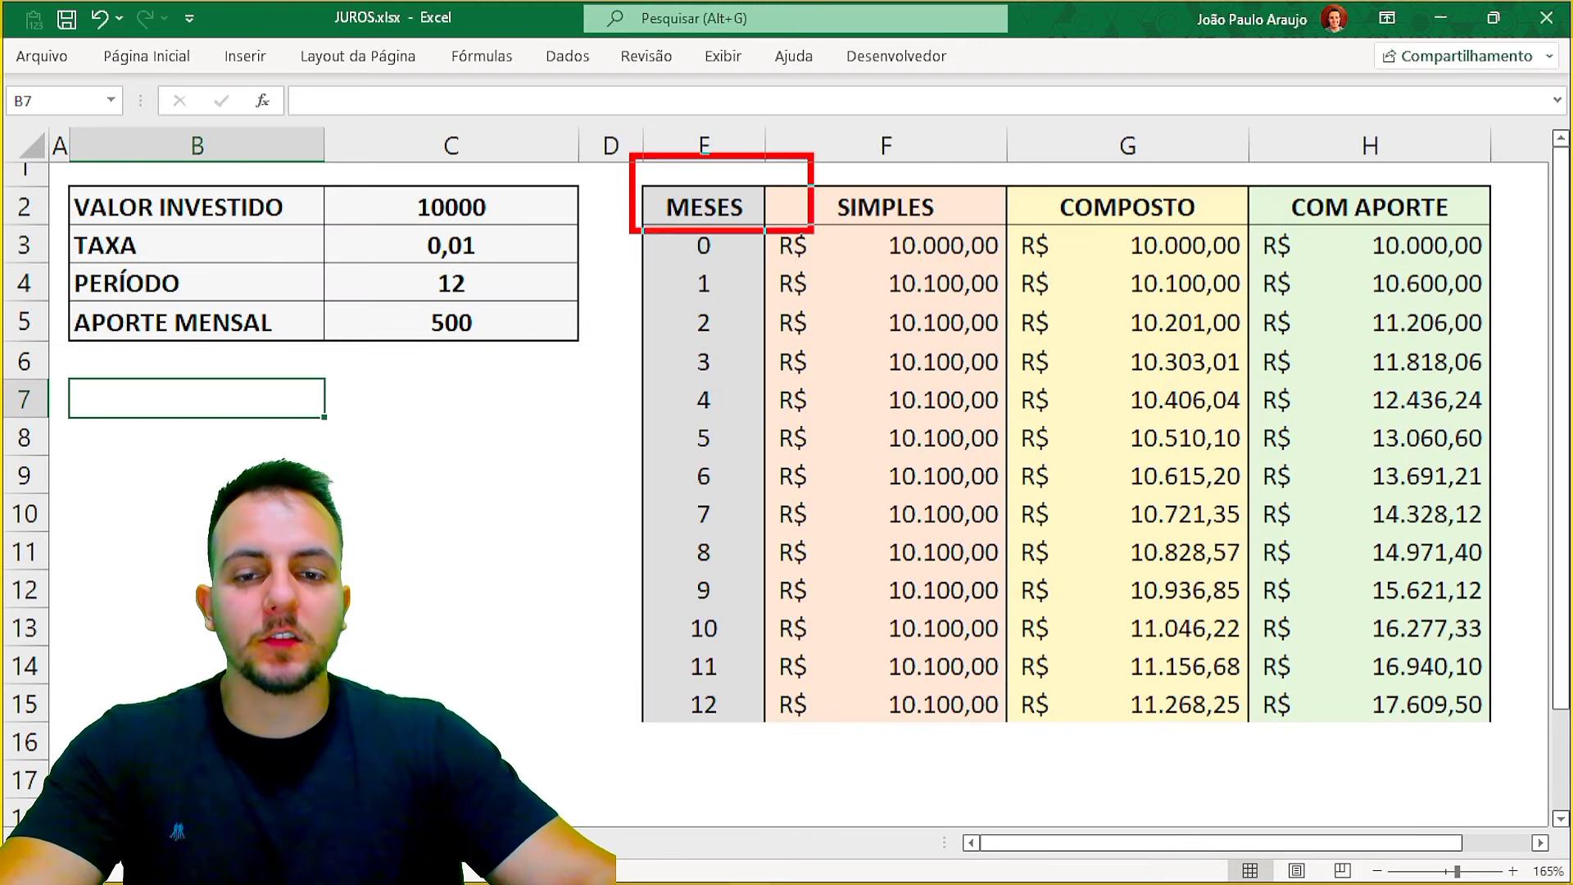
- Re-enter 10000 in C2 and give it the Contábil format so it reads R$ 10.000,00
{"action": "left_click_drag", "start_coordinate": [631, 156], "coordinate": [1508, 738]}
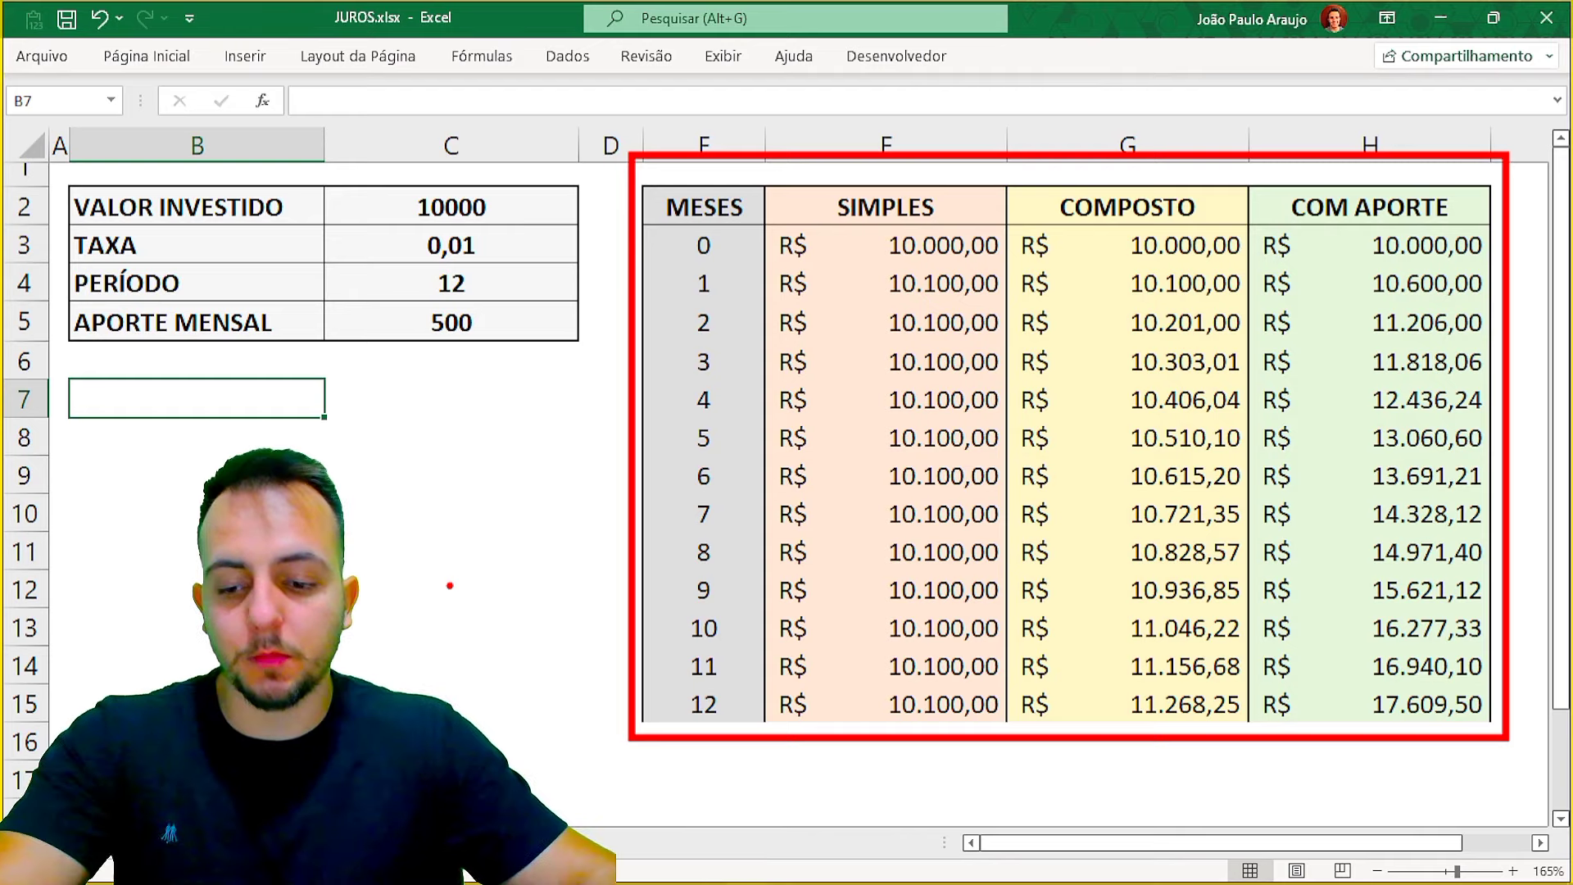
{"action": "key", "text": "Escape"}
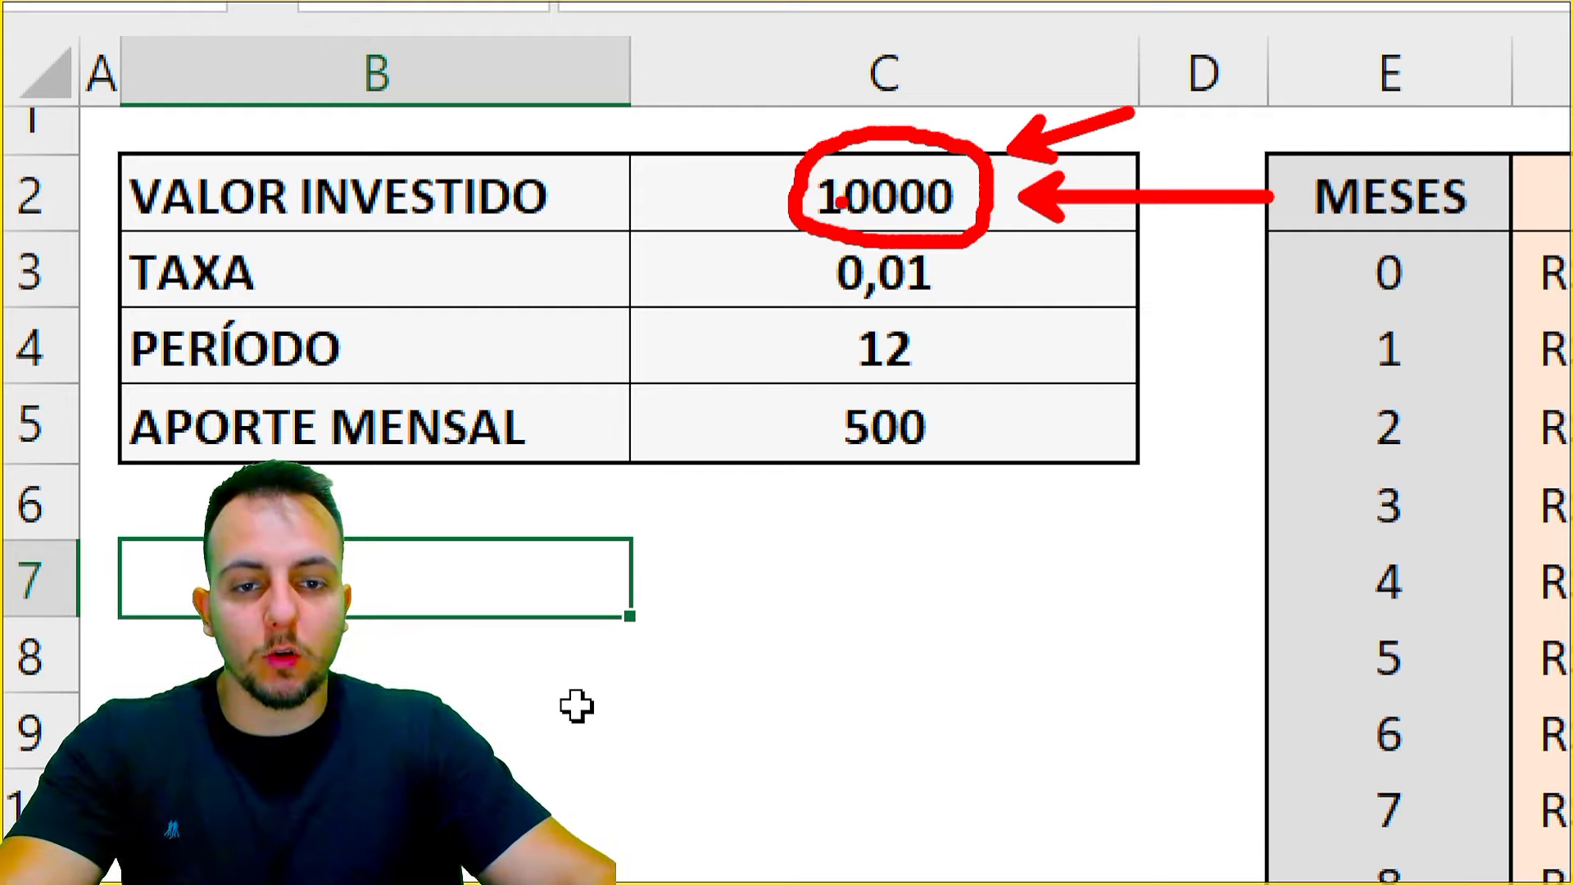
{"action": "left_click", "coordinate": [835, 197]}
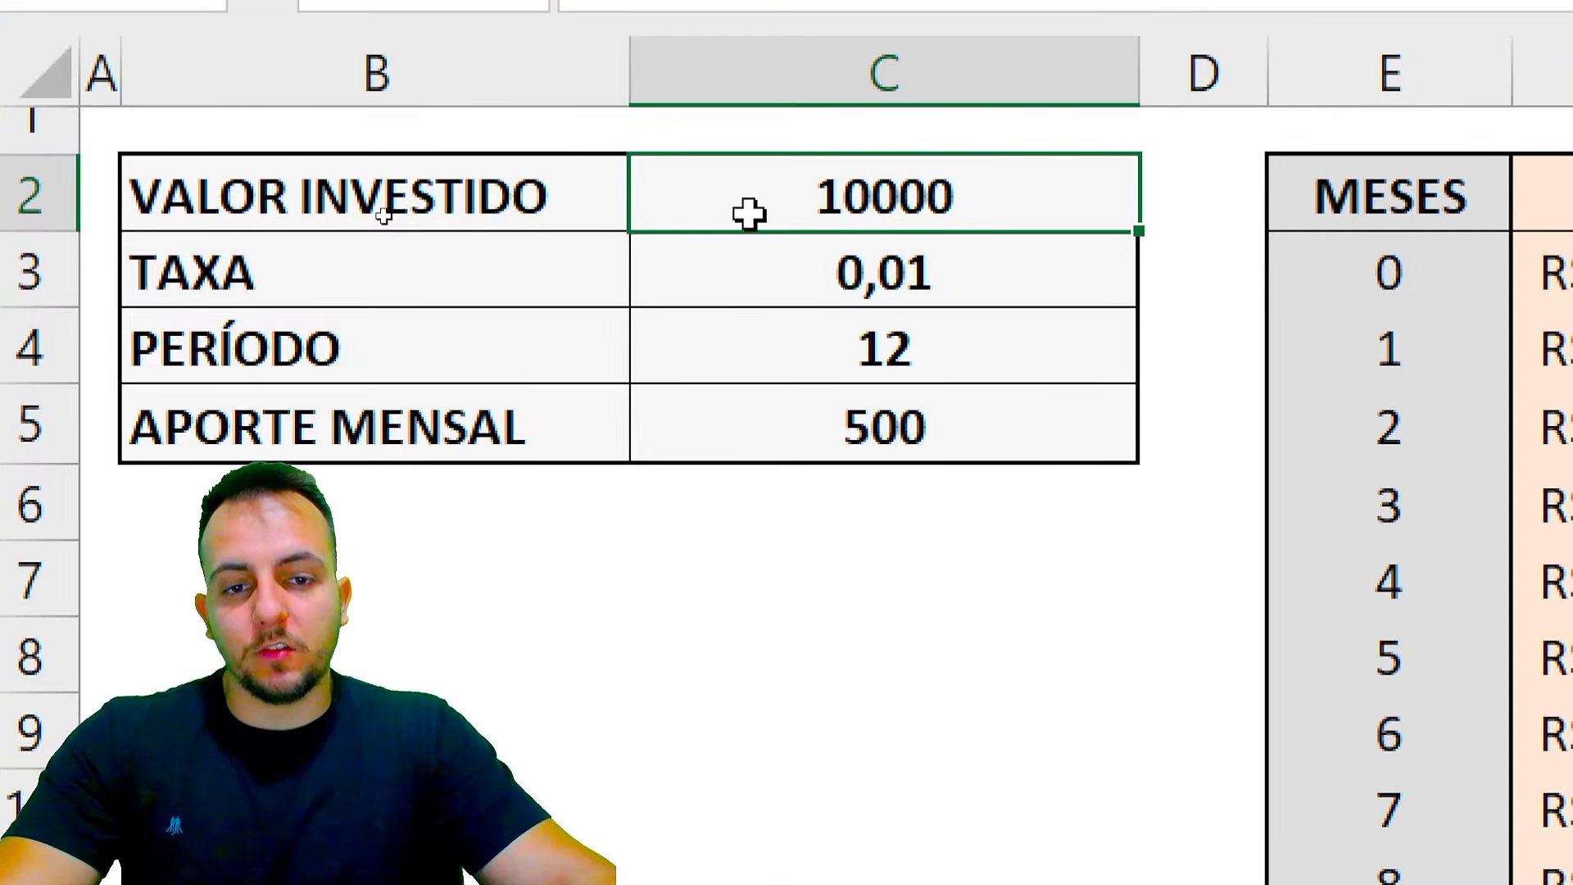
{"action": "type", "text": "10000"}
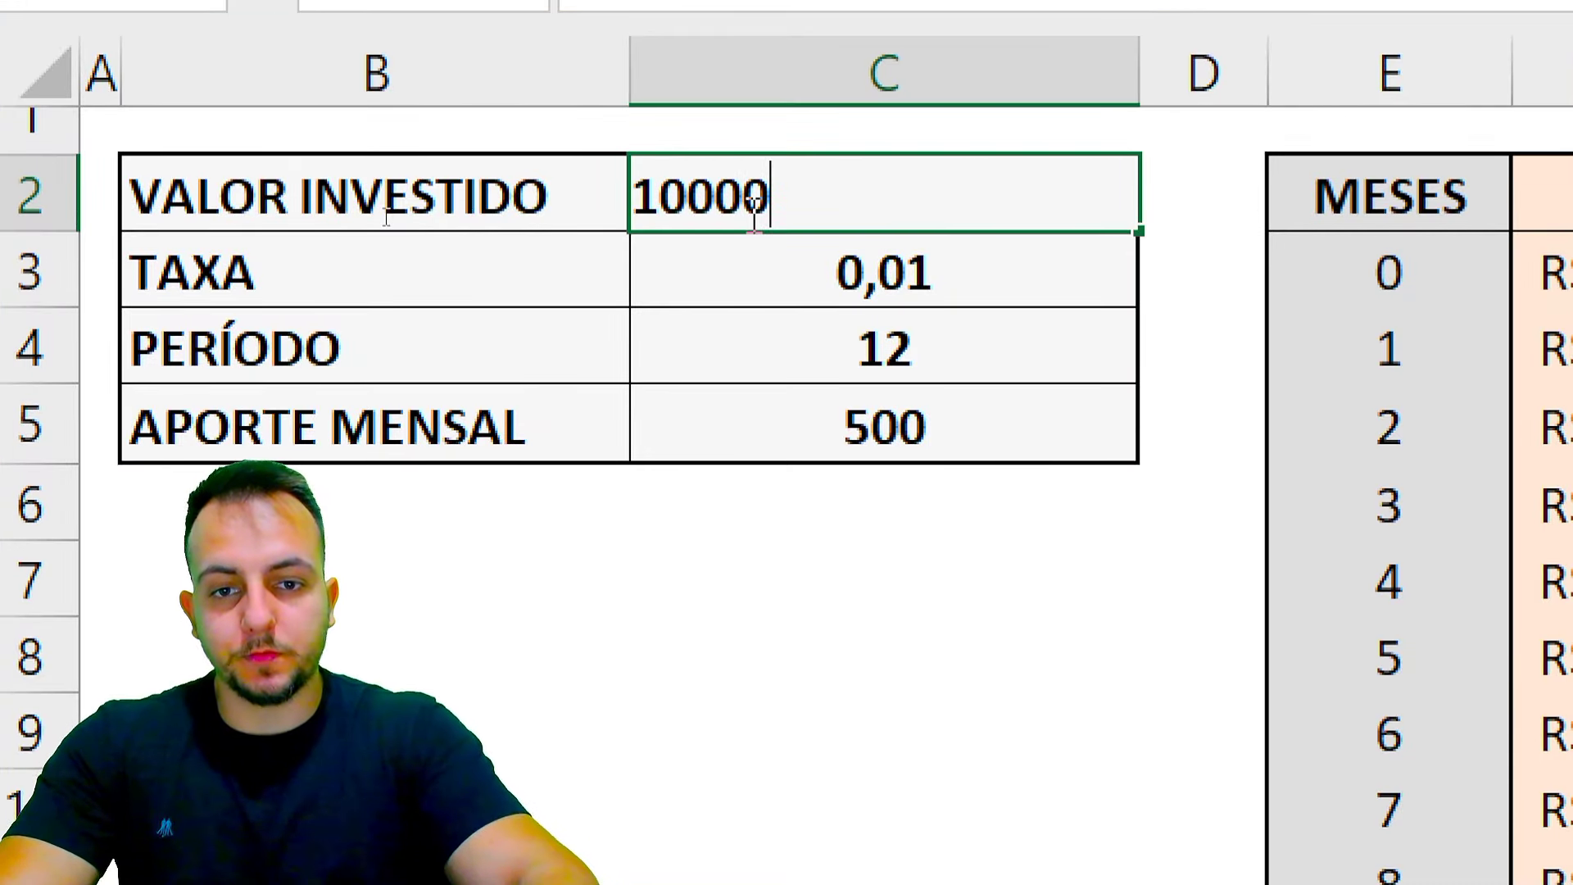
{"action": "key", "text": "Return"}
{"action": "left_click", "coordinate": [749, 215]}
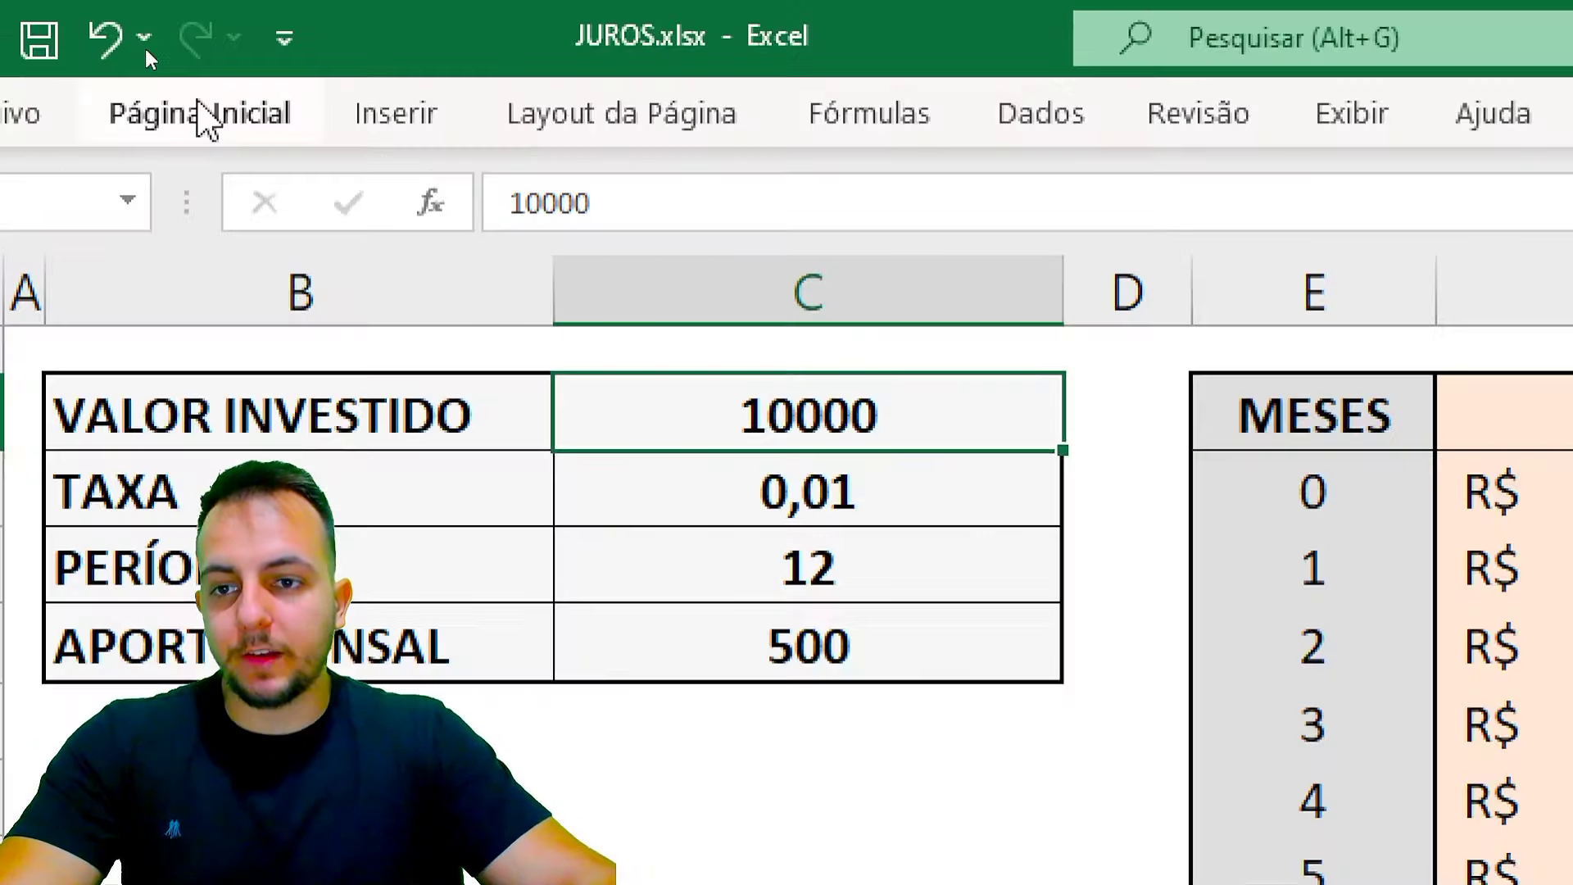
{"action": "left_click", "coordinate": [148, 57]}
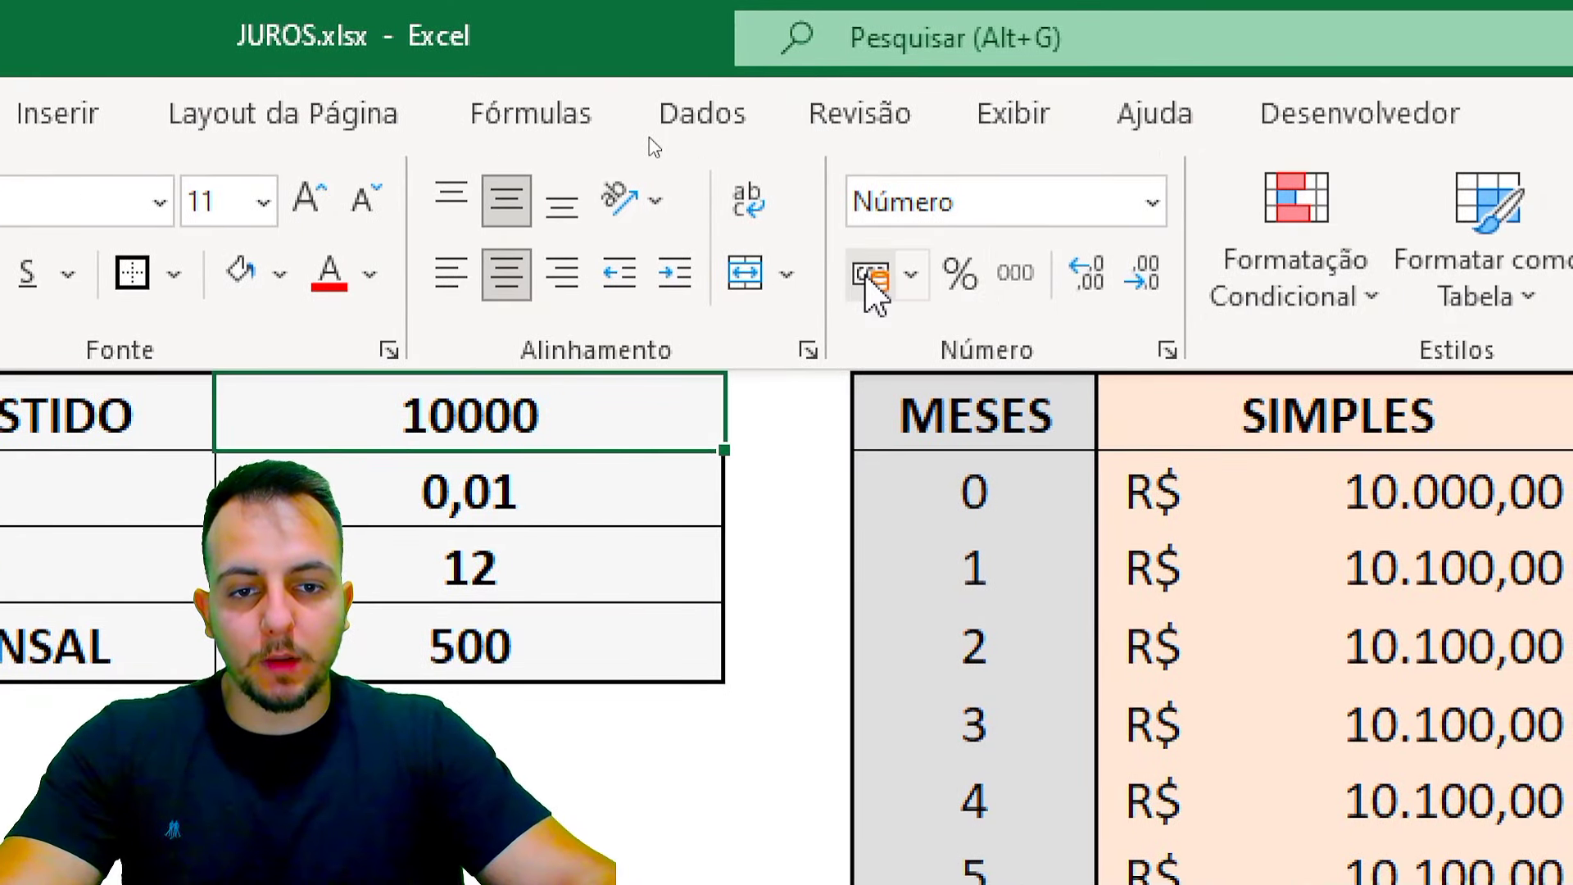
{"action": "left_click", "coordinate": [871, 279]}
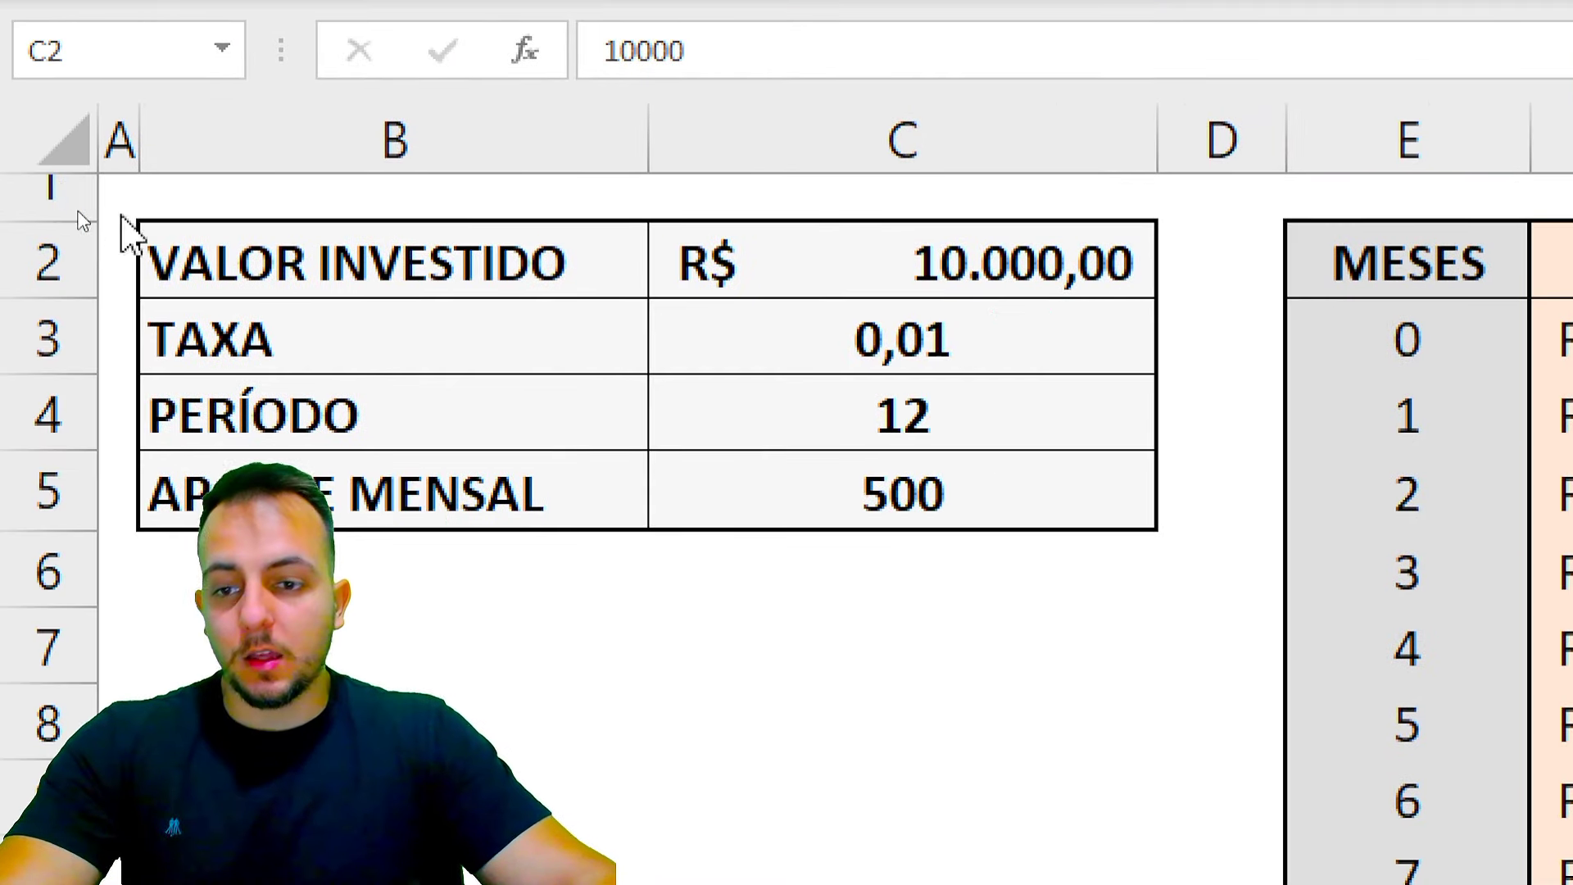
- Enter 1% in C3 and apply the Porcentagem style so the rate shows 1%
{"action": "left_click_drag", "start_coordinate": [367, 334], "coordinate": [902, 337]}
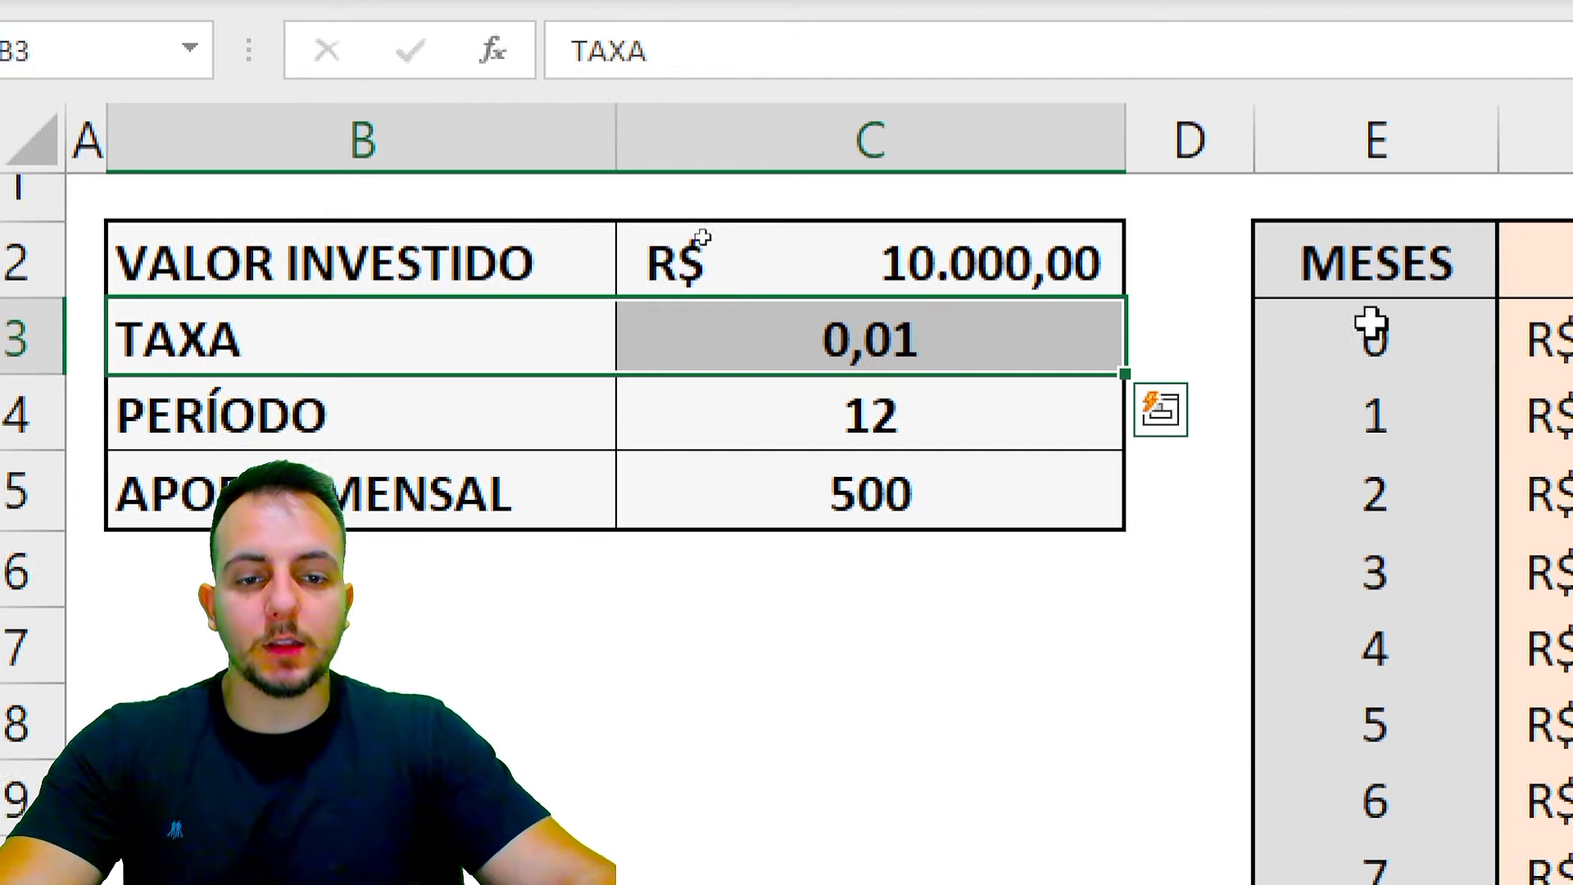
{"action": "left_click", "coordinate": [950, 328]}
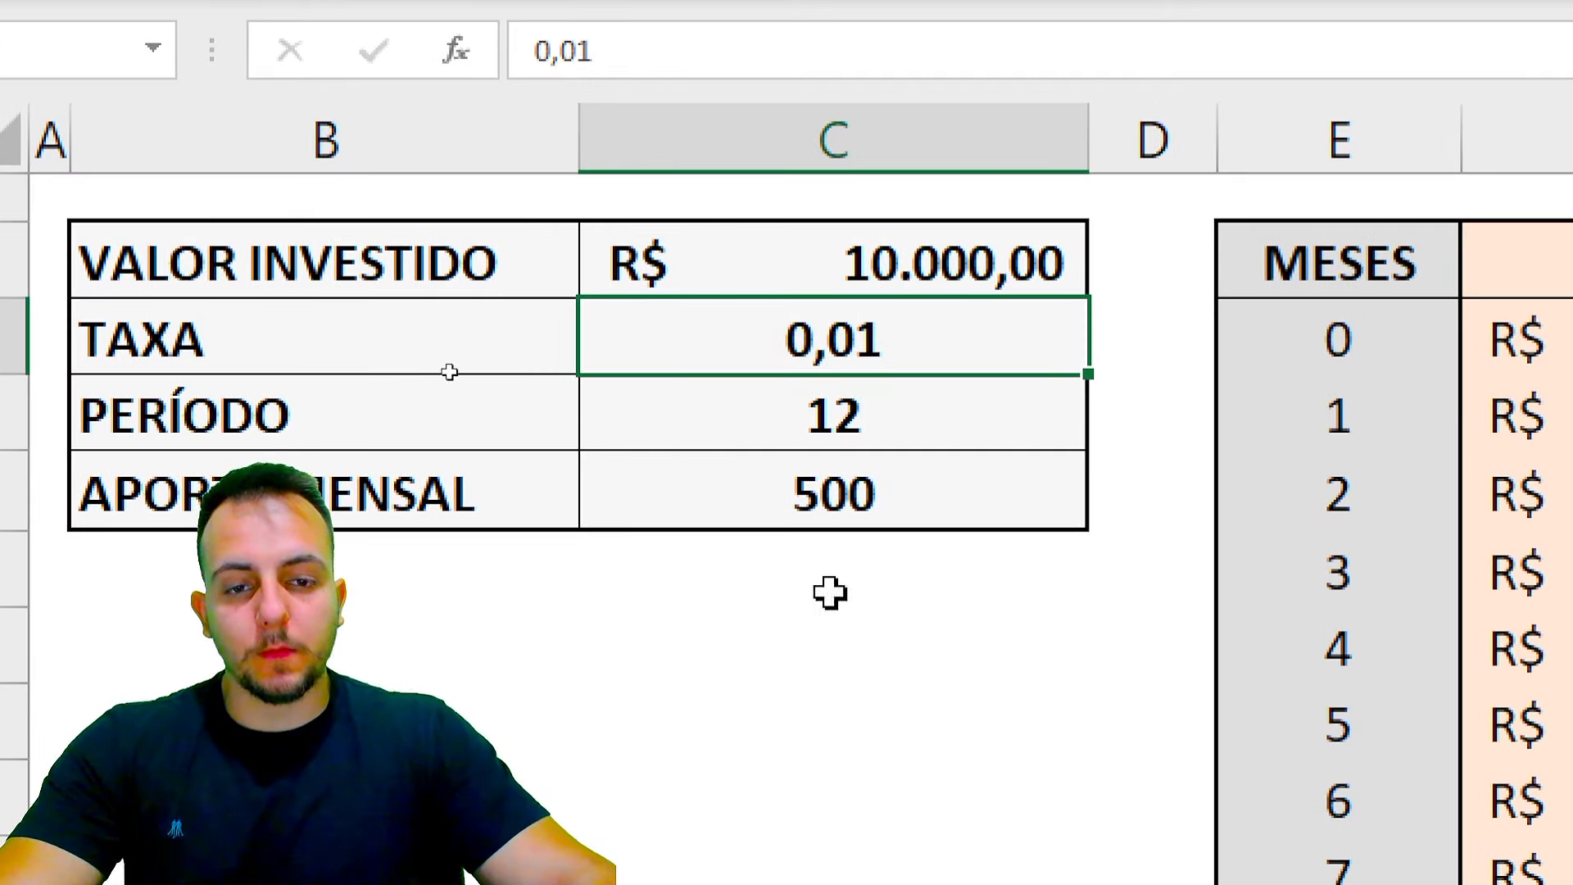
{"action": "type", "text": "1"}
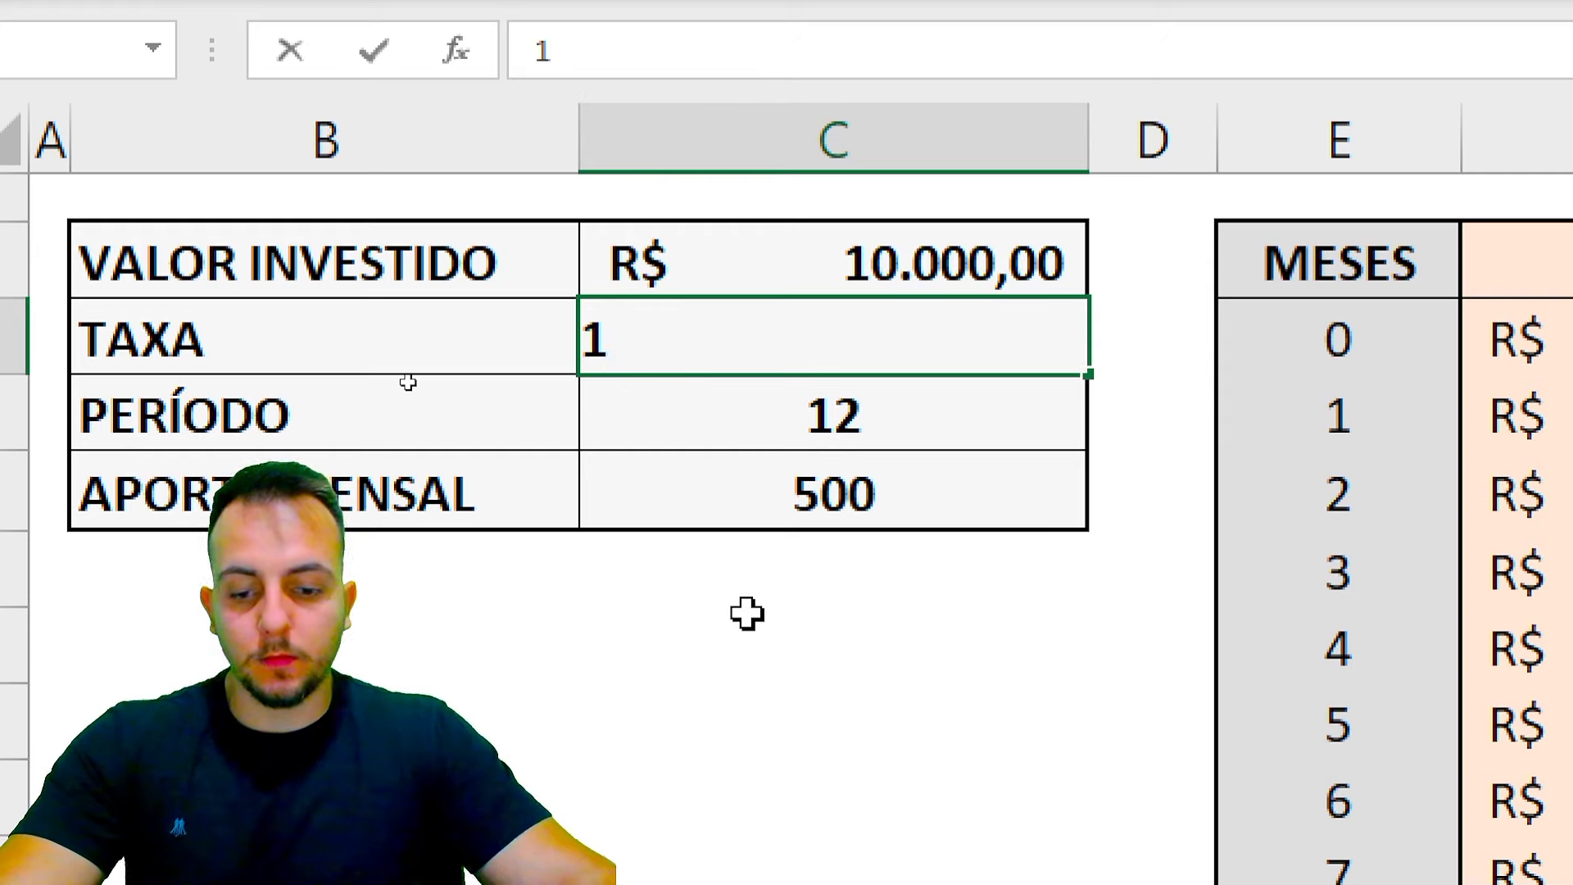
{"action": "type", "text": "%"}
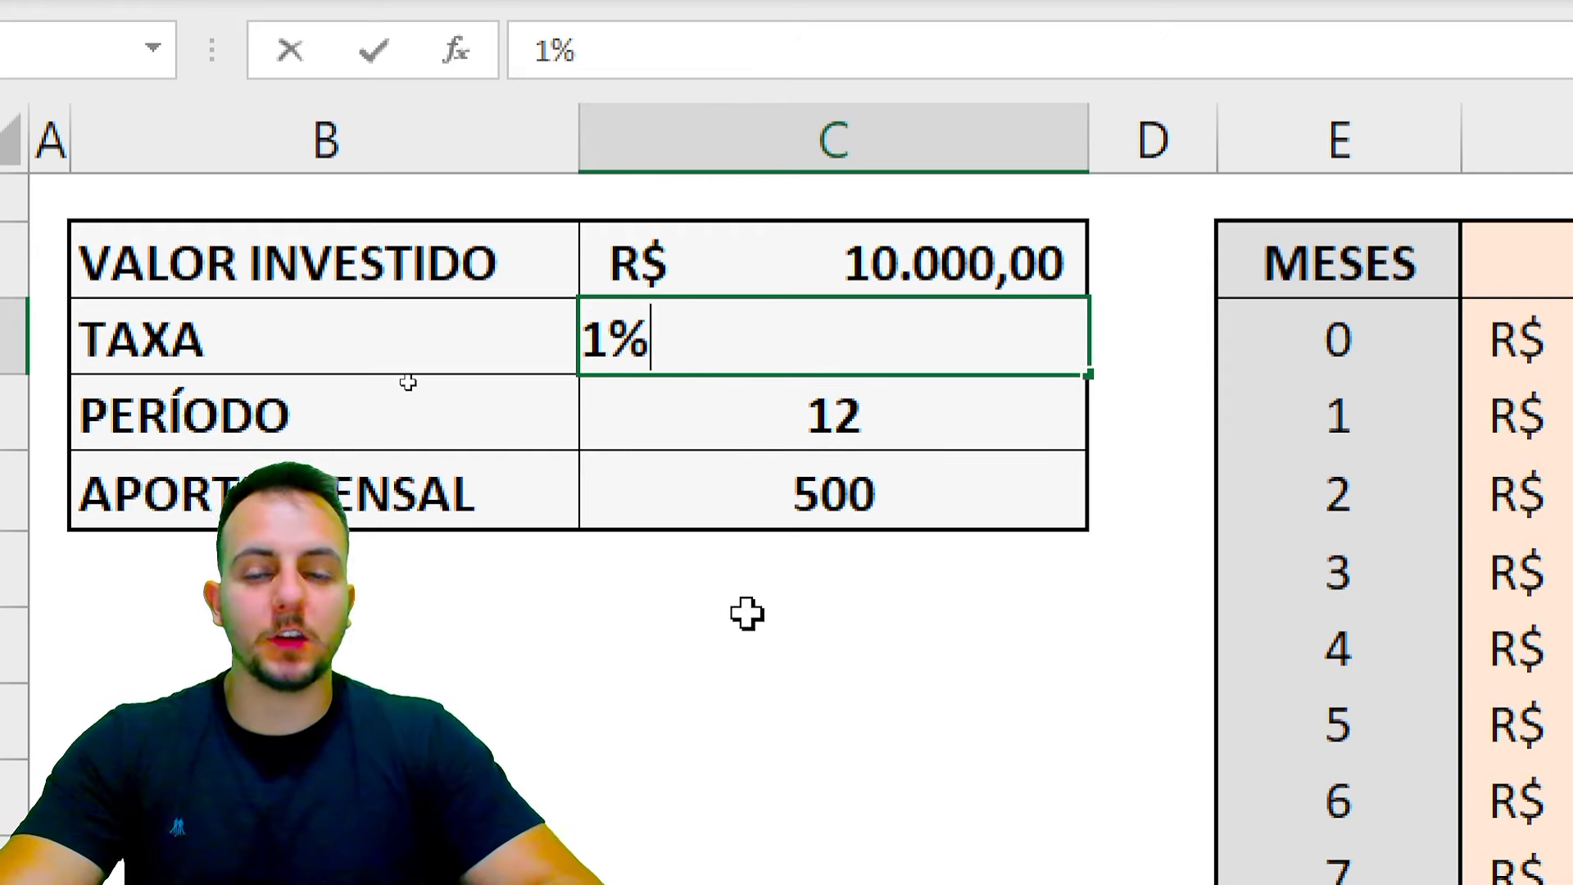
{"action": "key", "text": "Return"}
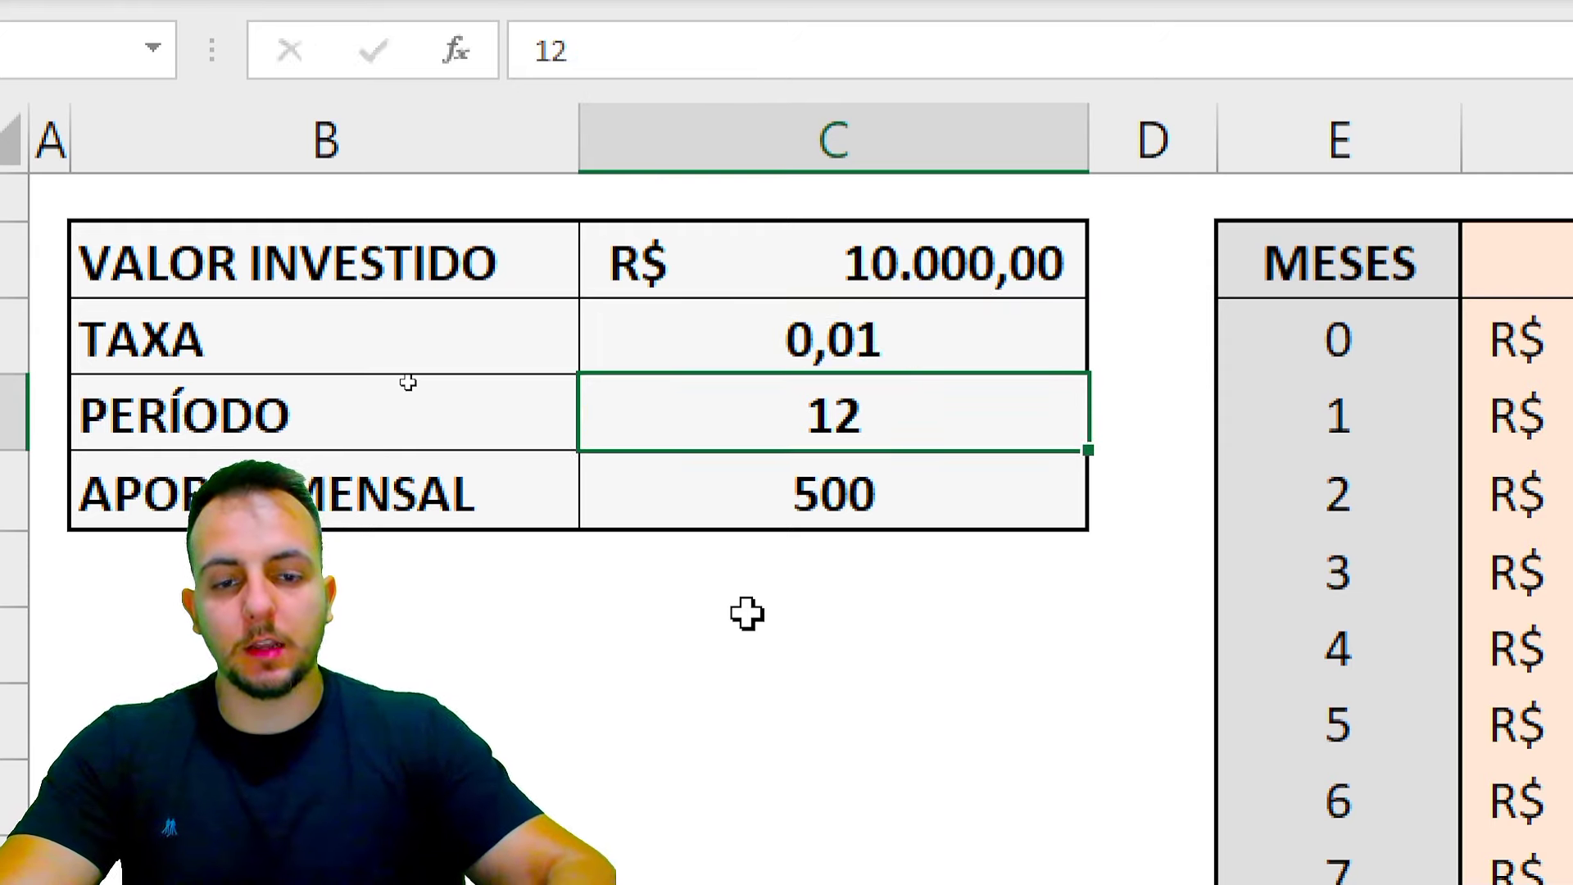
{"action": "left_click", "coordinate": [894, 354]}
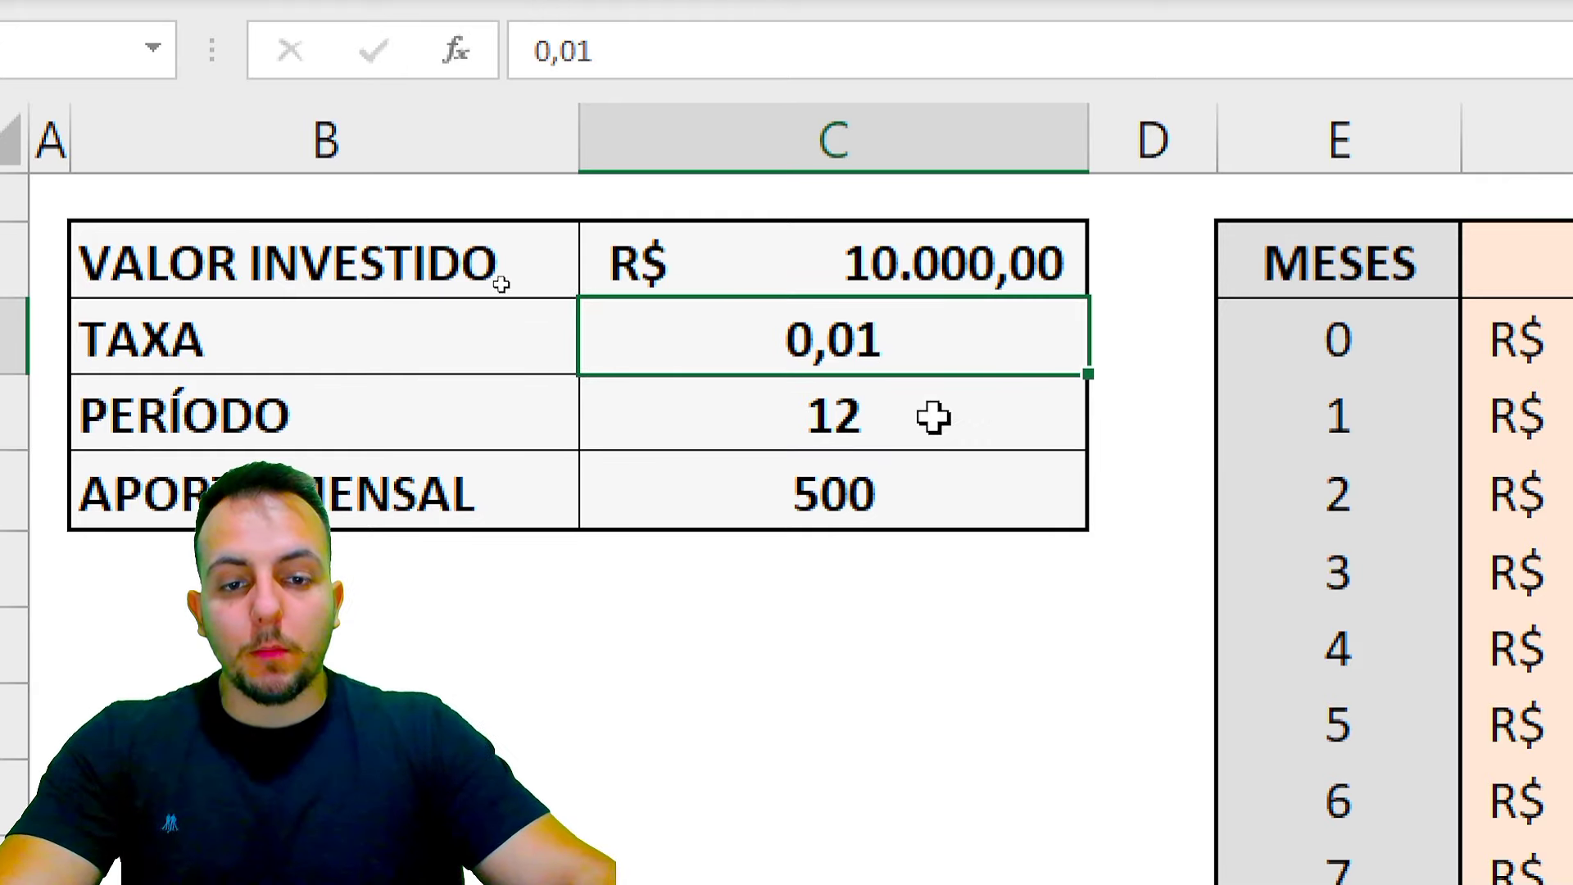
{"action": "mouse_move", "coordinate": [846, 300]}
{"action": "left_mouse_down"}
{"action": "mouse_move", "coordinate": [911, 358]}
{"action": "mouse_move", "coordinate": [1057, 345]}
{"action": "left_mouse_up"}
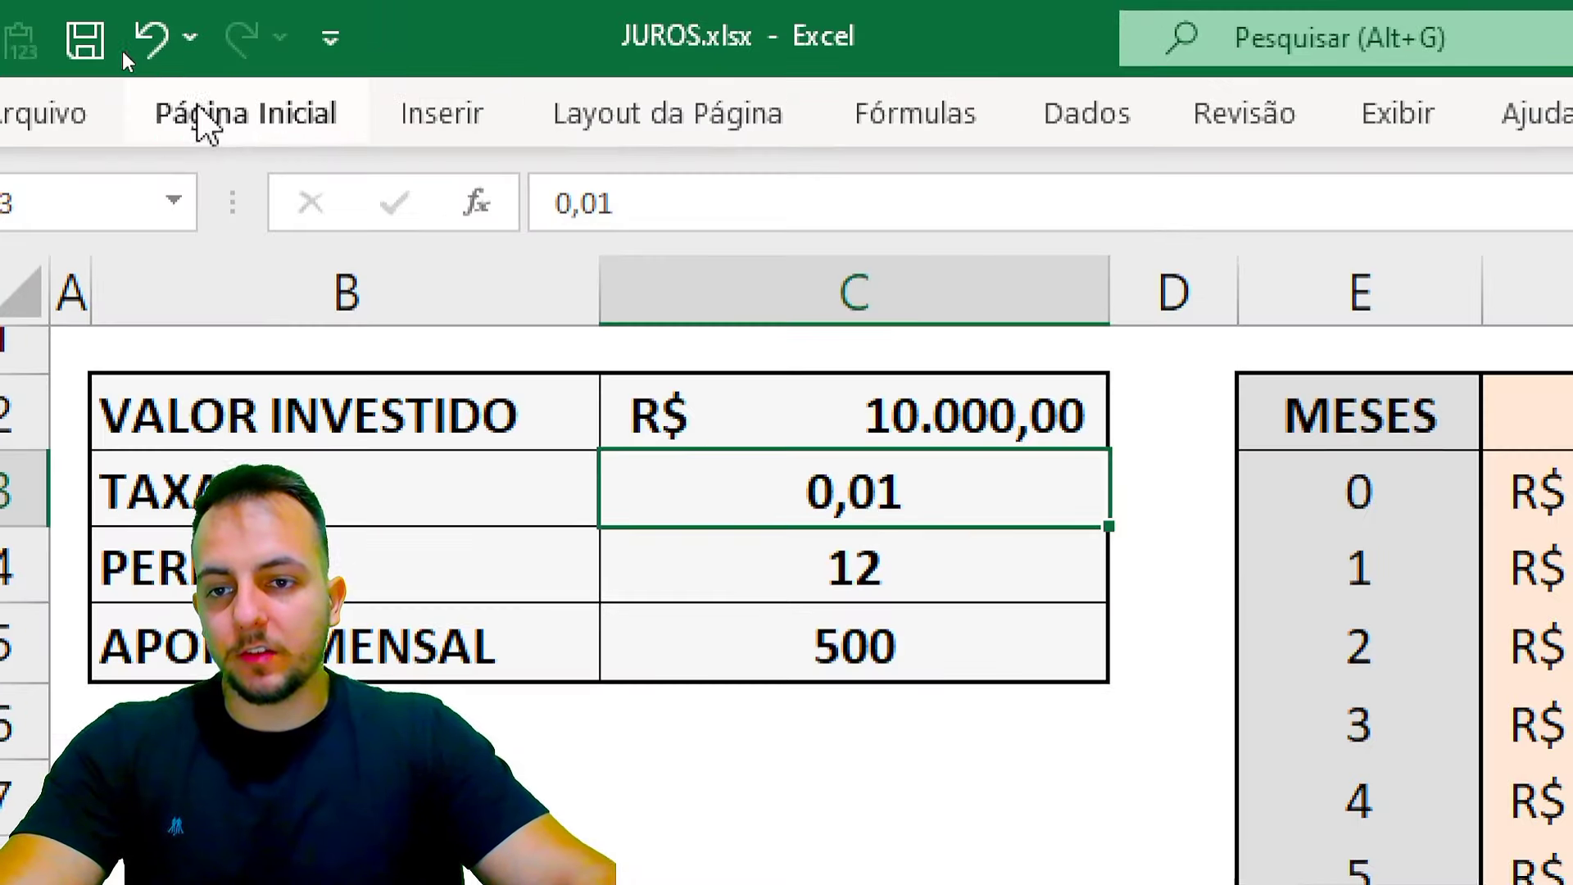
{"action": "left_click", "coordinate": [124, 57]}
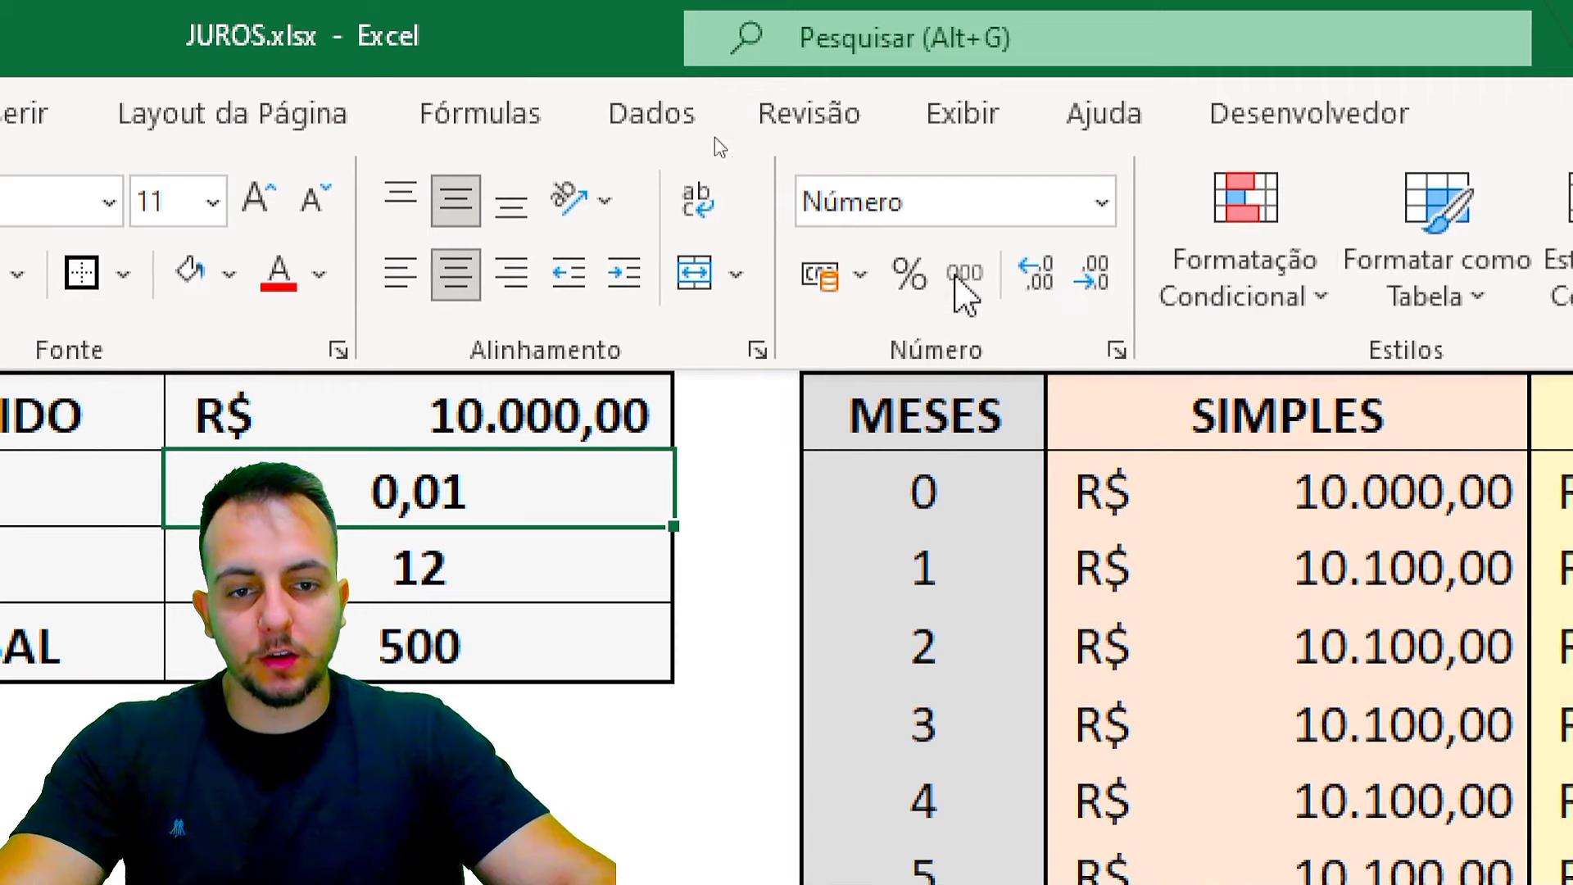
{"action": "left_click", "coordinate": [909, 274]}
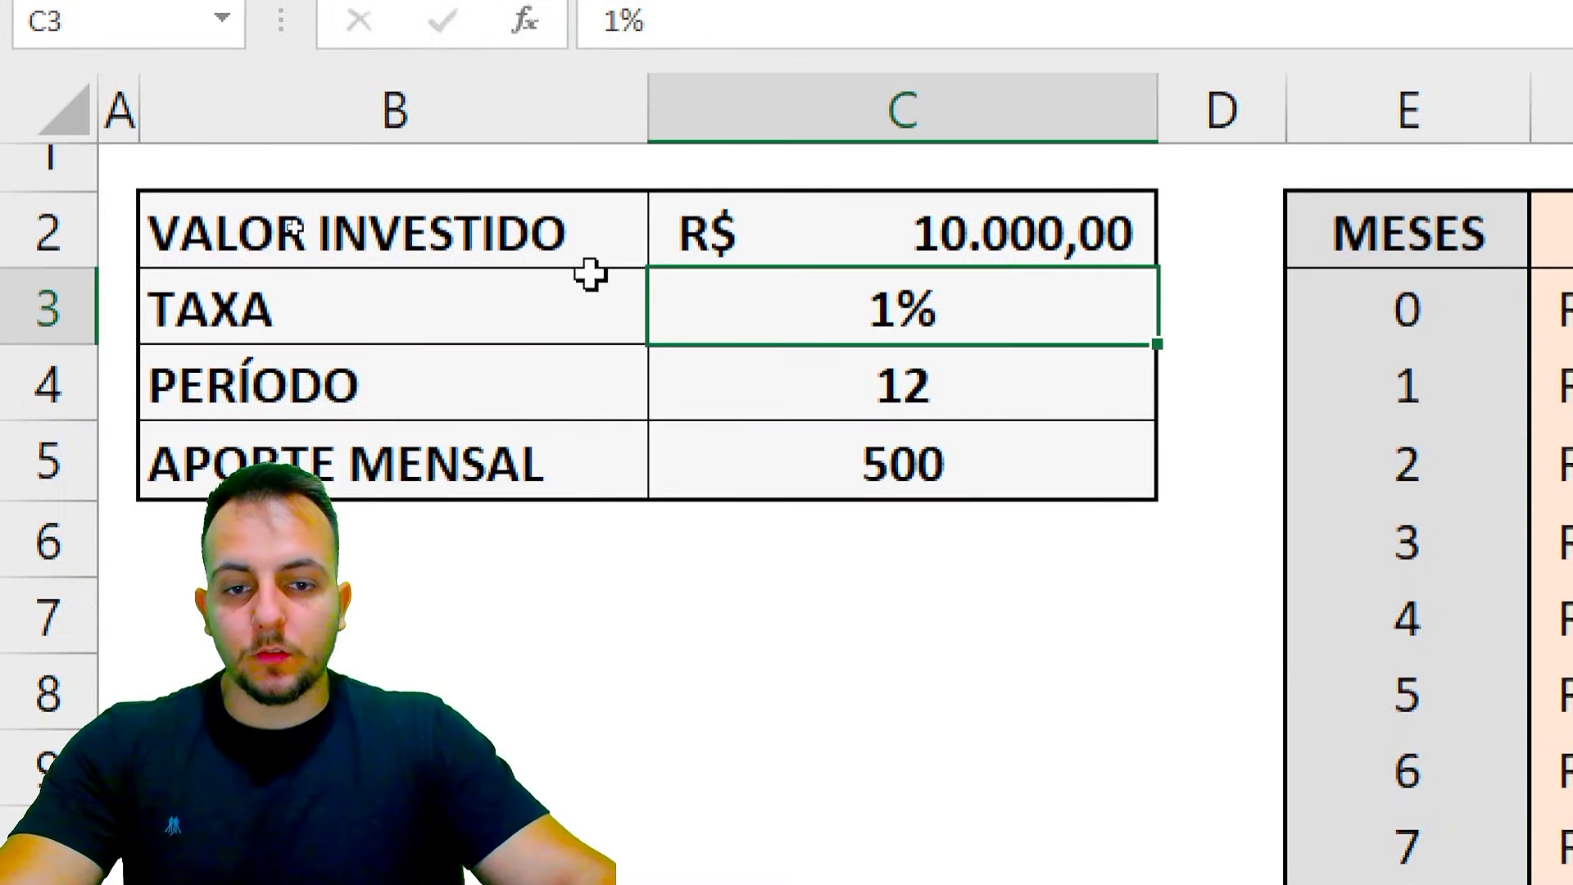
{"action": "left_click_drag", "start_coordinate": [512, 315], "coordinate": [958, 316]}
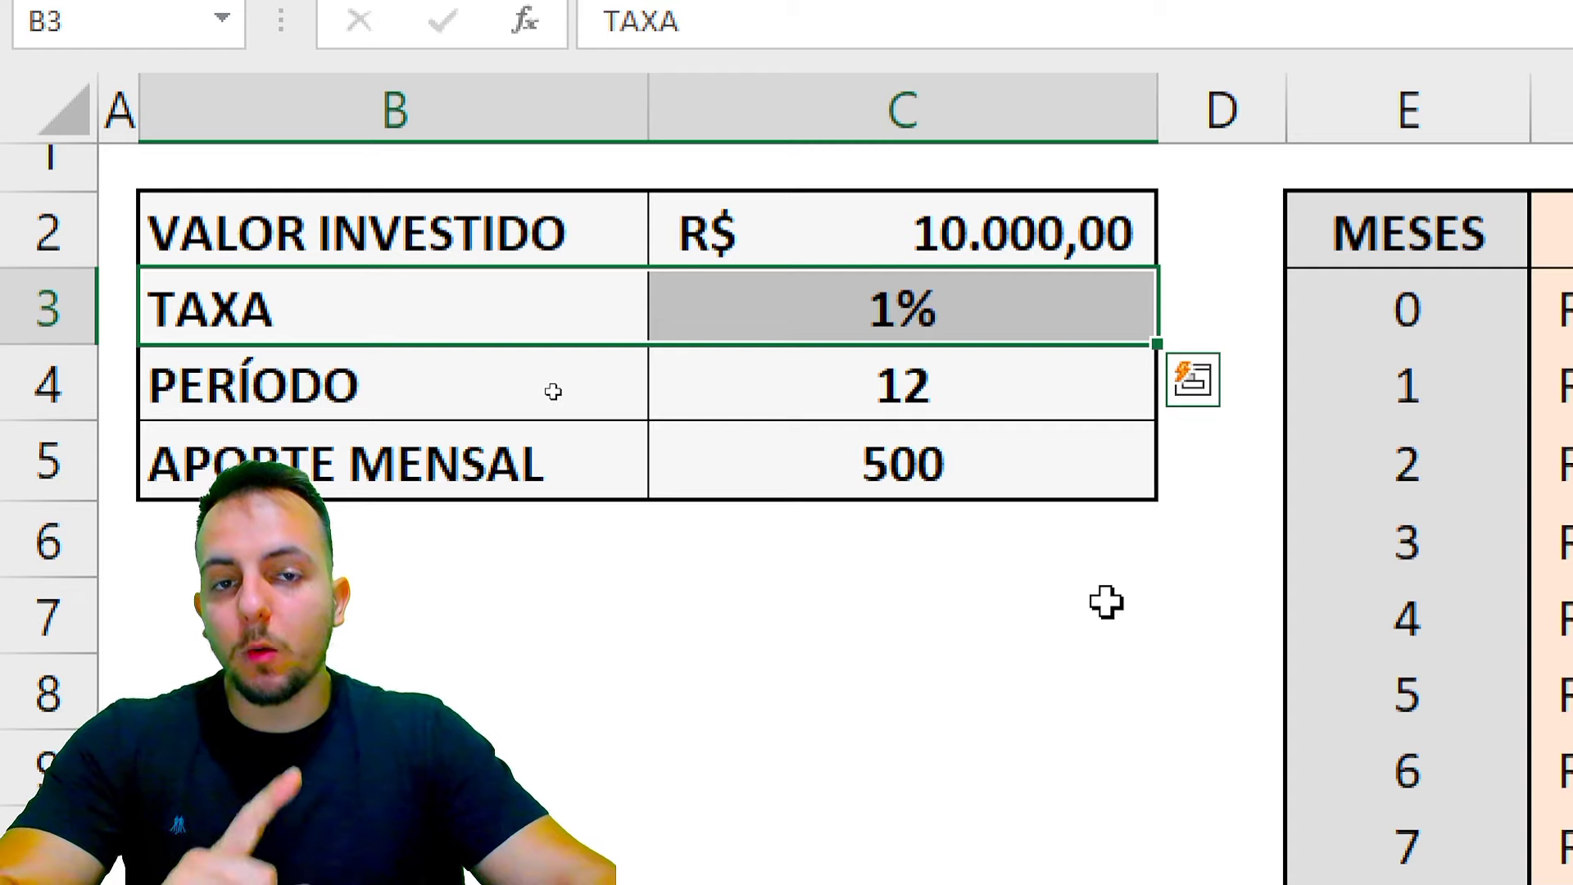
{"action": "left_click_drag", "start_coordinate": [475, 410], "coordinate": [913, 404]}
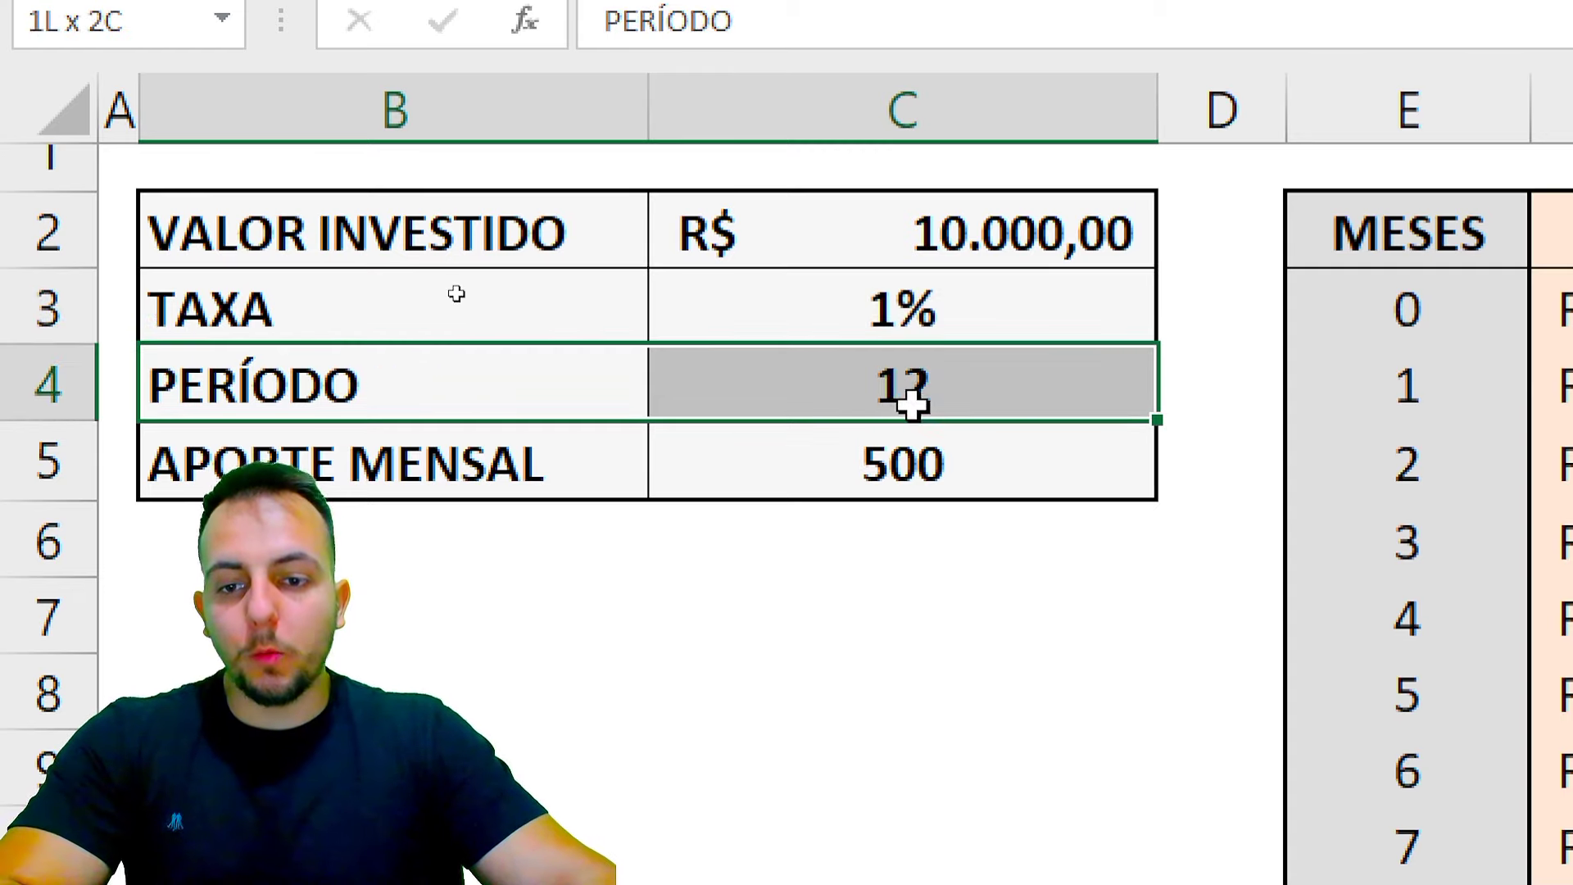
{"action": "left_click", "coordinate": [866, 131]}
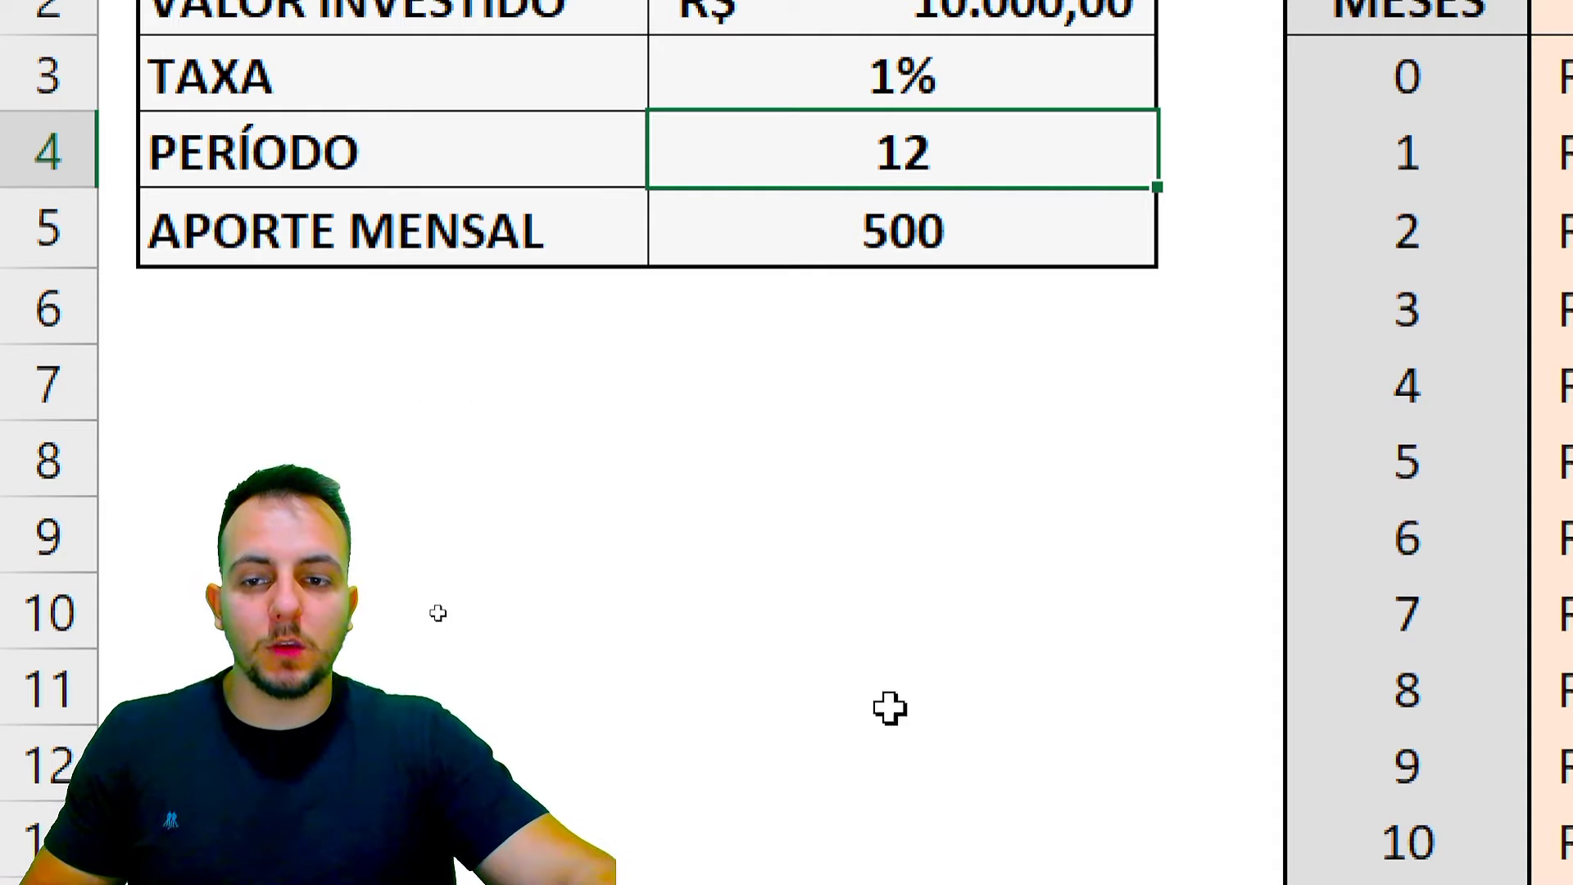
{"action": "left_click", "coordinate": [852, 254]}
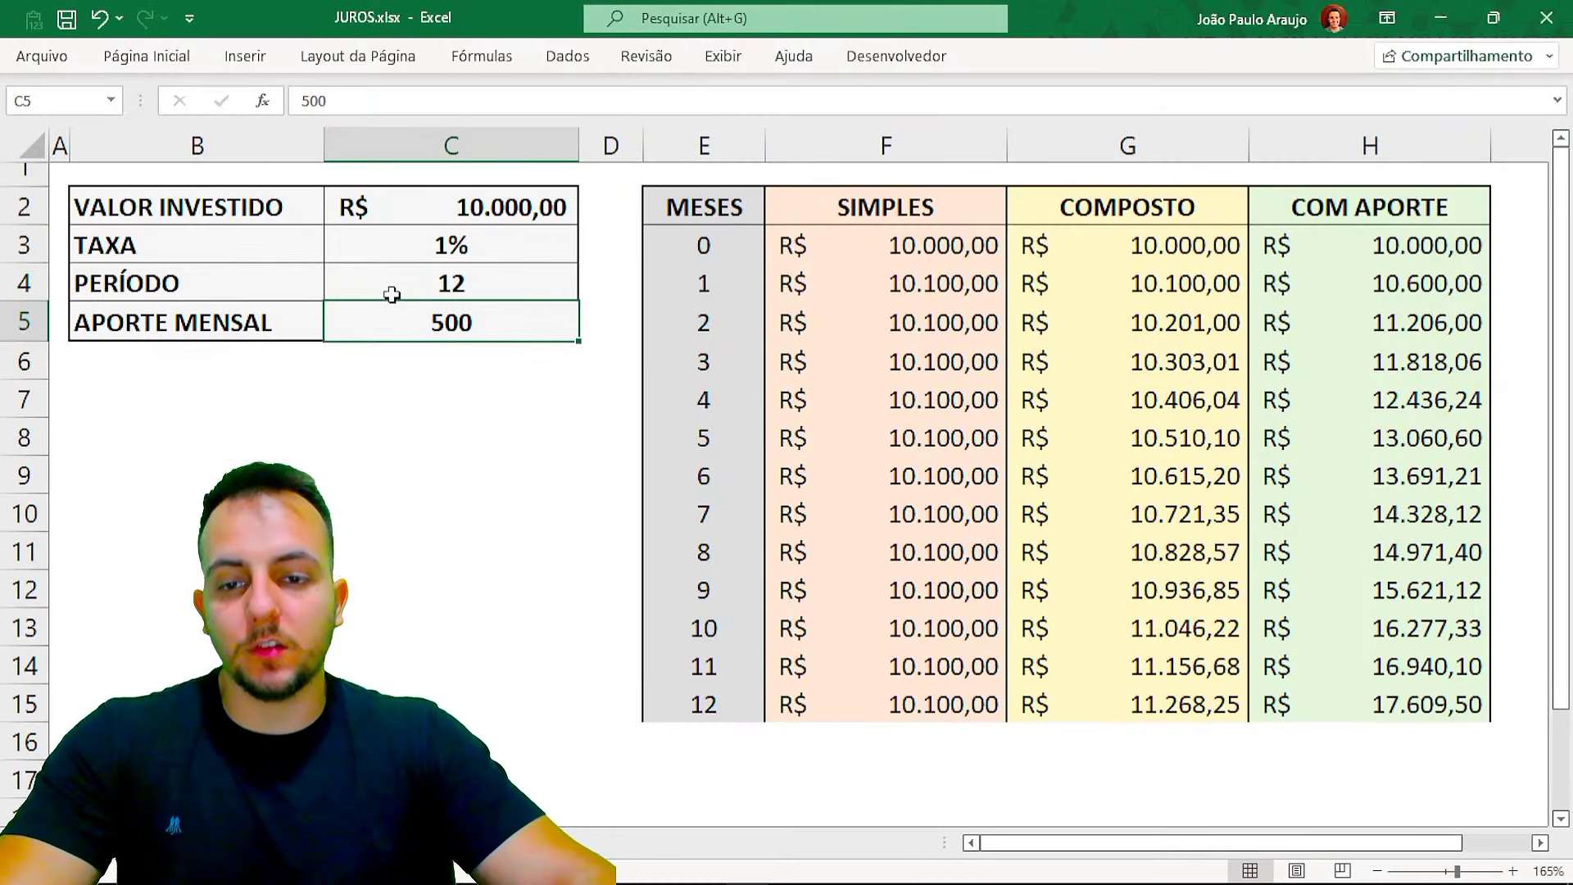
- Apply the Contábil format to C5 so the contribution shows R$ 500,00
{"action": "left_click", "coordinate": [141, 62]}
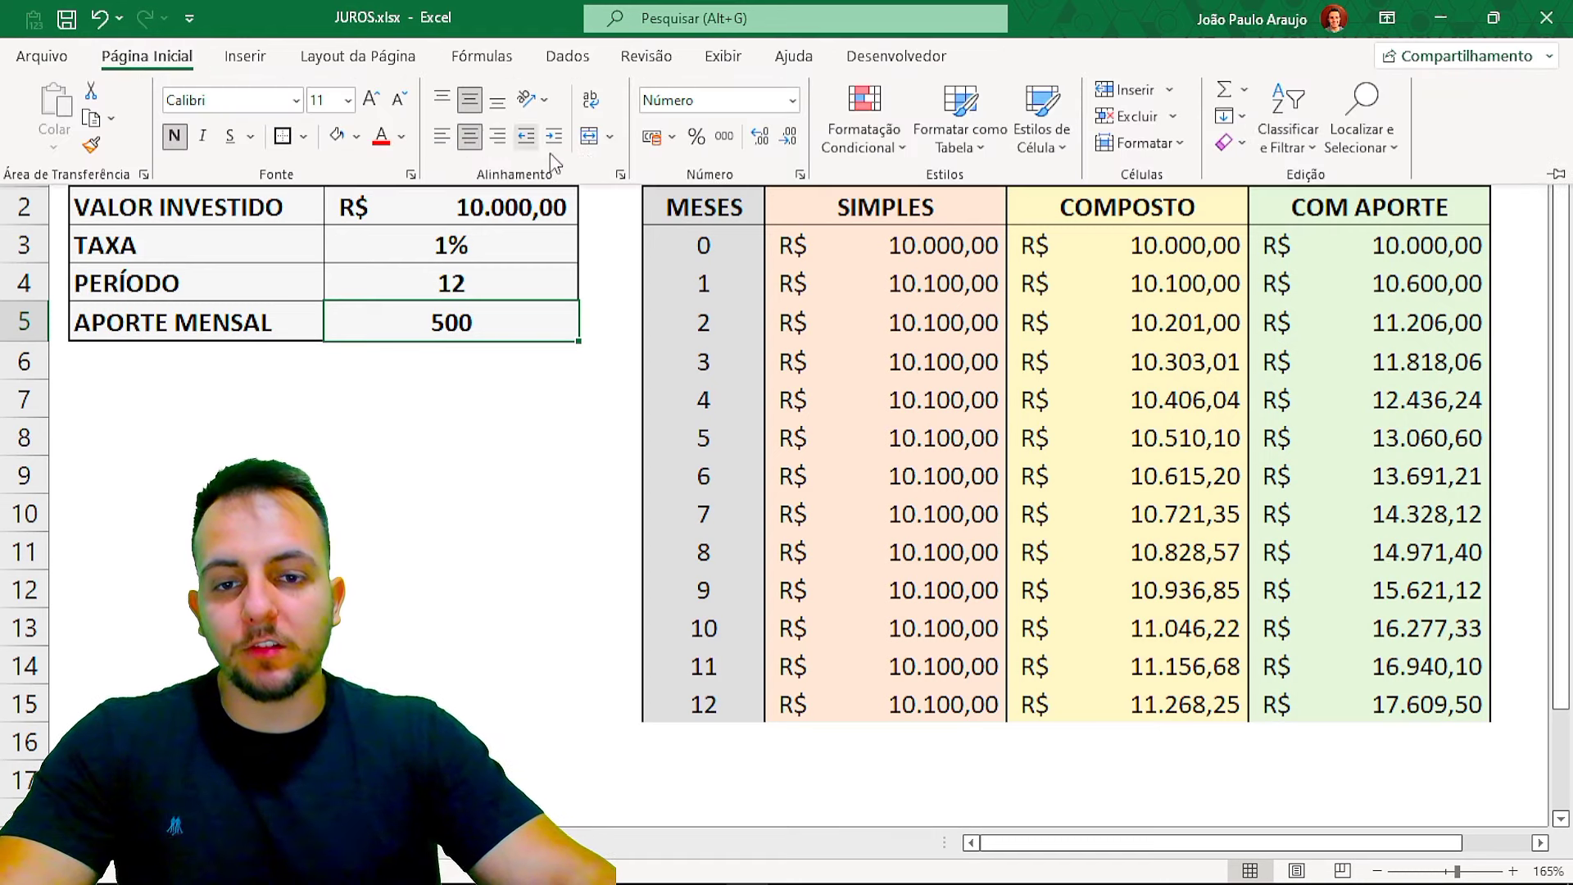
{"action": "left_click", "coordinate": [655, 146]}
{"action": "left_click", "coordinate": [480, 397]}
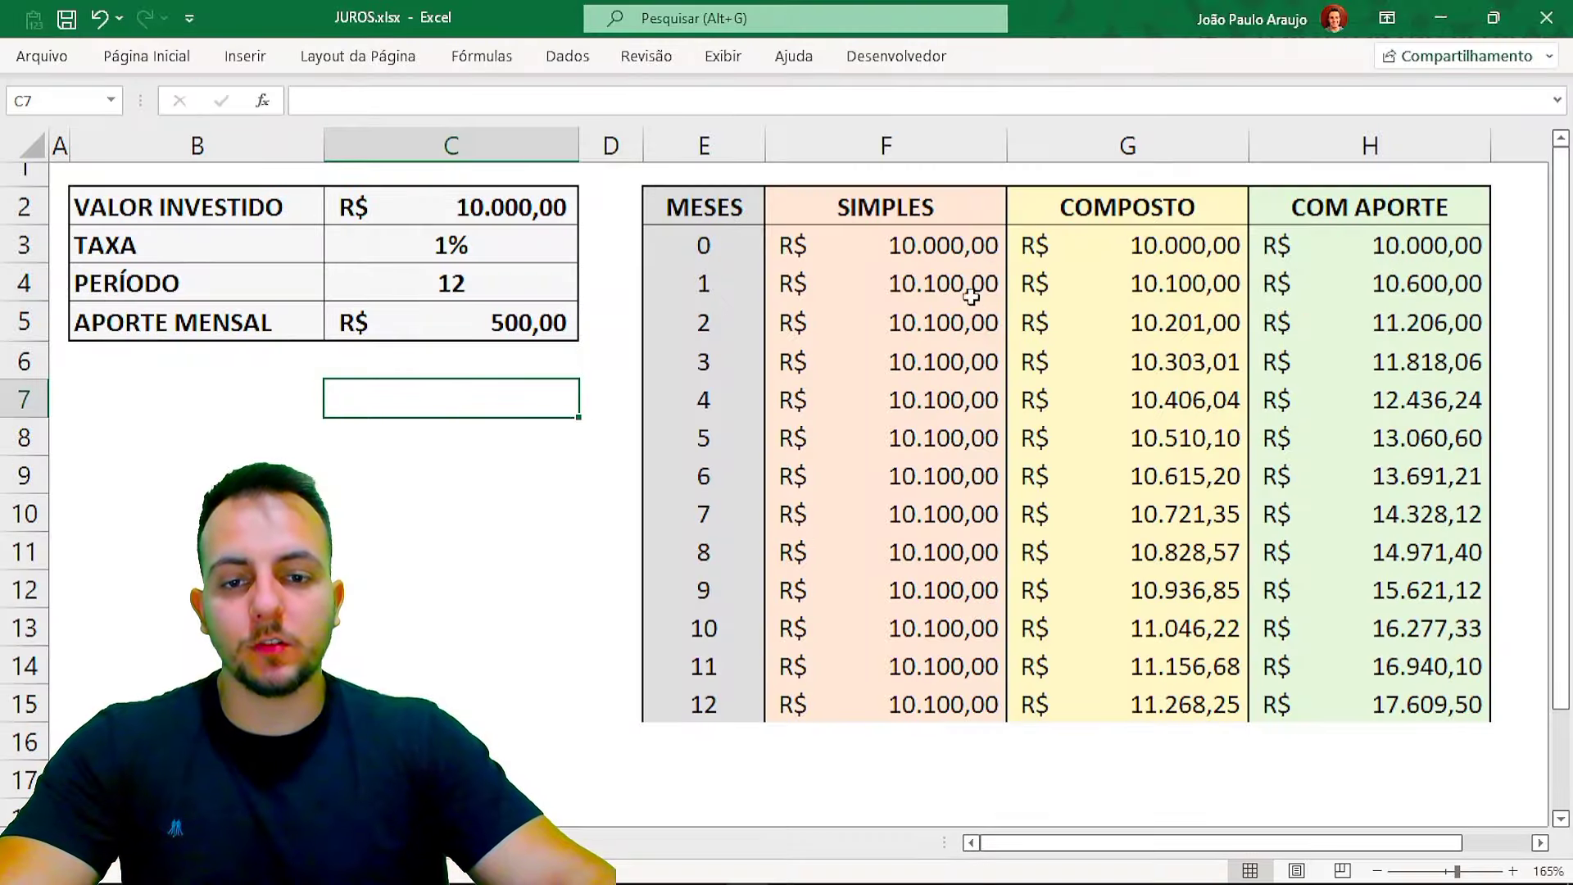
- Clear the month 1–12 results in F4:H15 and keep only the month 0 values
{"action": "mouse_move", "coordinate": [902, 288]}
{"action": "left_mouse_down"}
{"action": "mouse_move", "coordinate": [1088, 375]}
{"action": "mouse_move", "coordinate": [1334, 690]}
{"action": "left_mouse_up"}
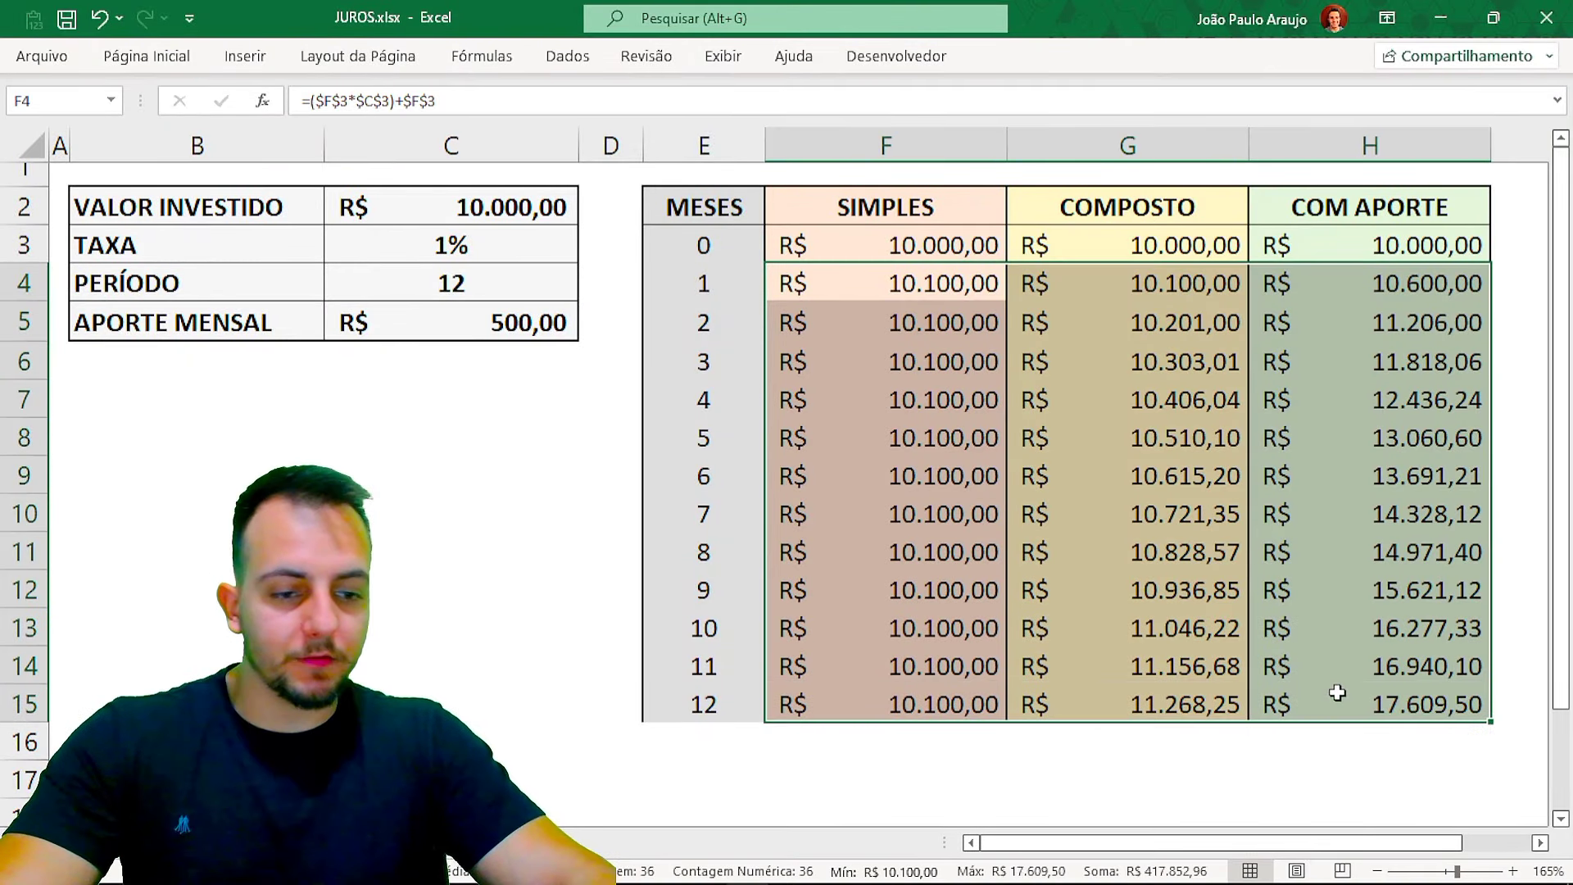
{"action": "key", "text": "Delete"}
{"action": "left_click", "coordinate": [871, 332]}
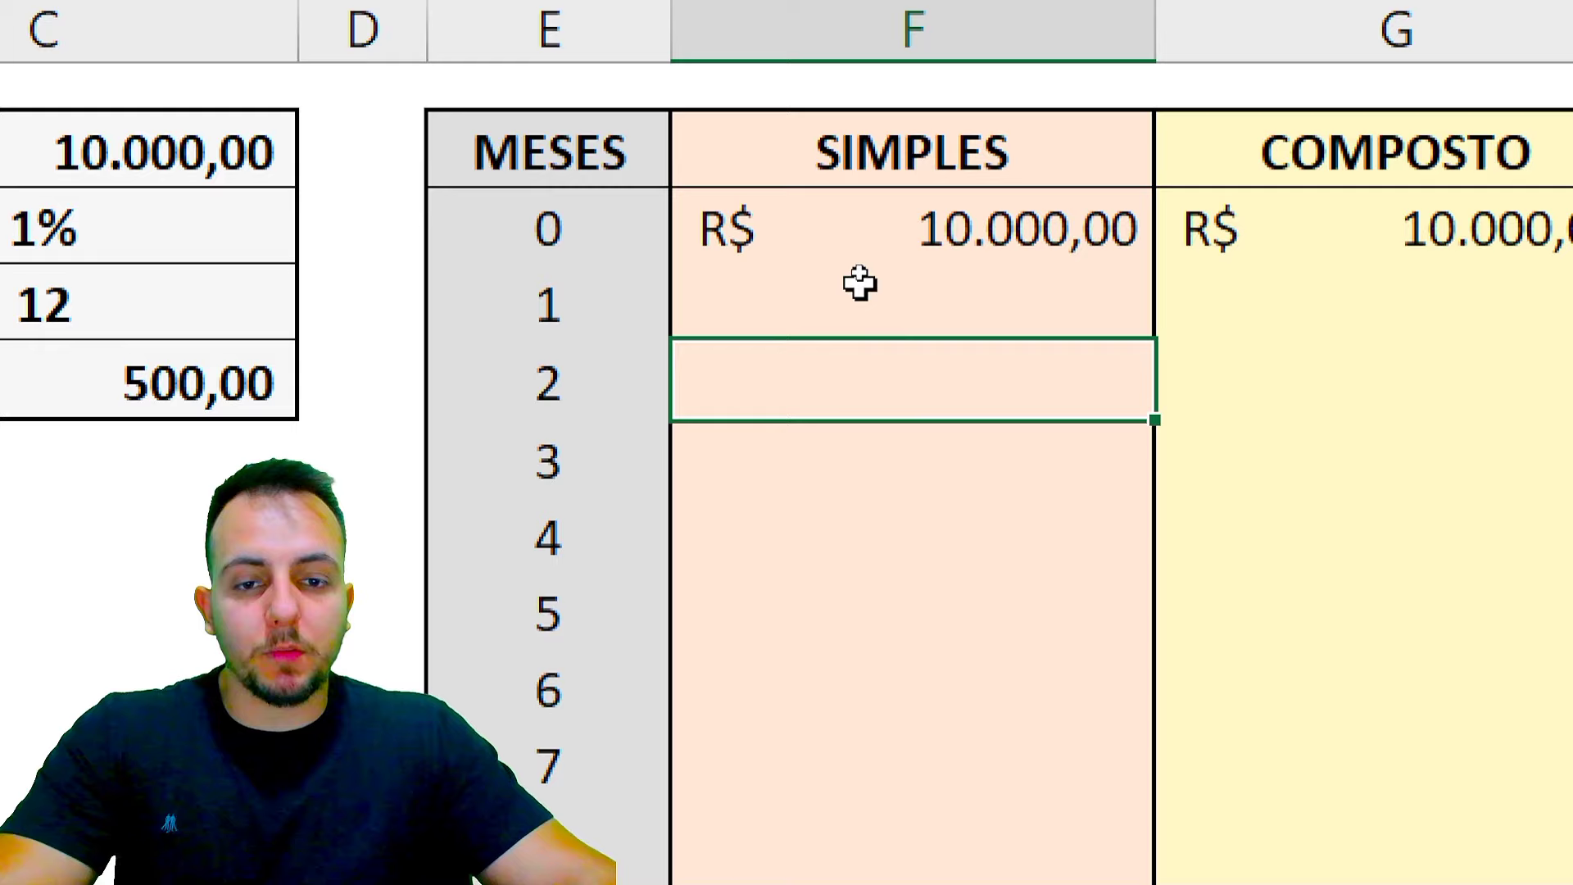
- Enter =F3*C3 in F4 so month 1 under SIMPLES shows R$ 100,00 interest
{"action": "left_click", "coordinate": [853, 310]}
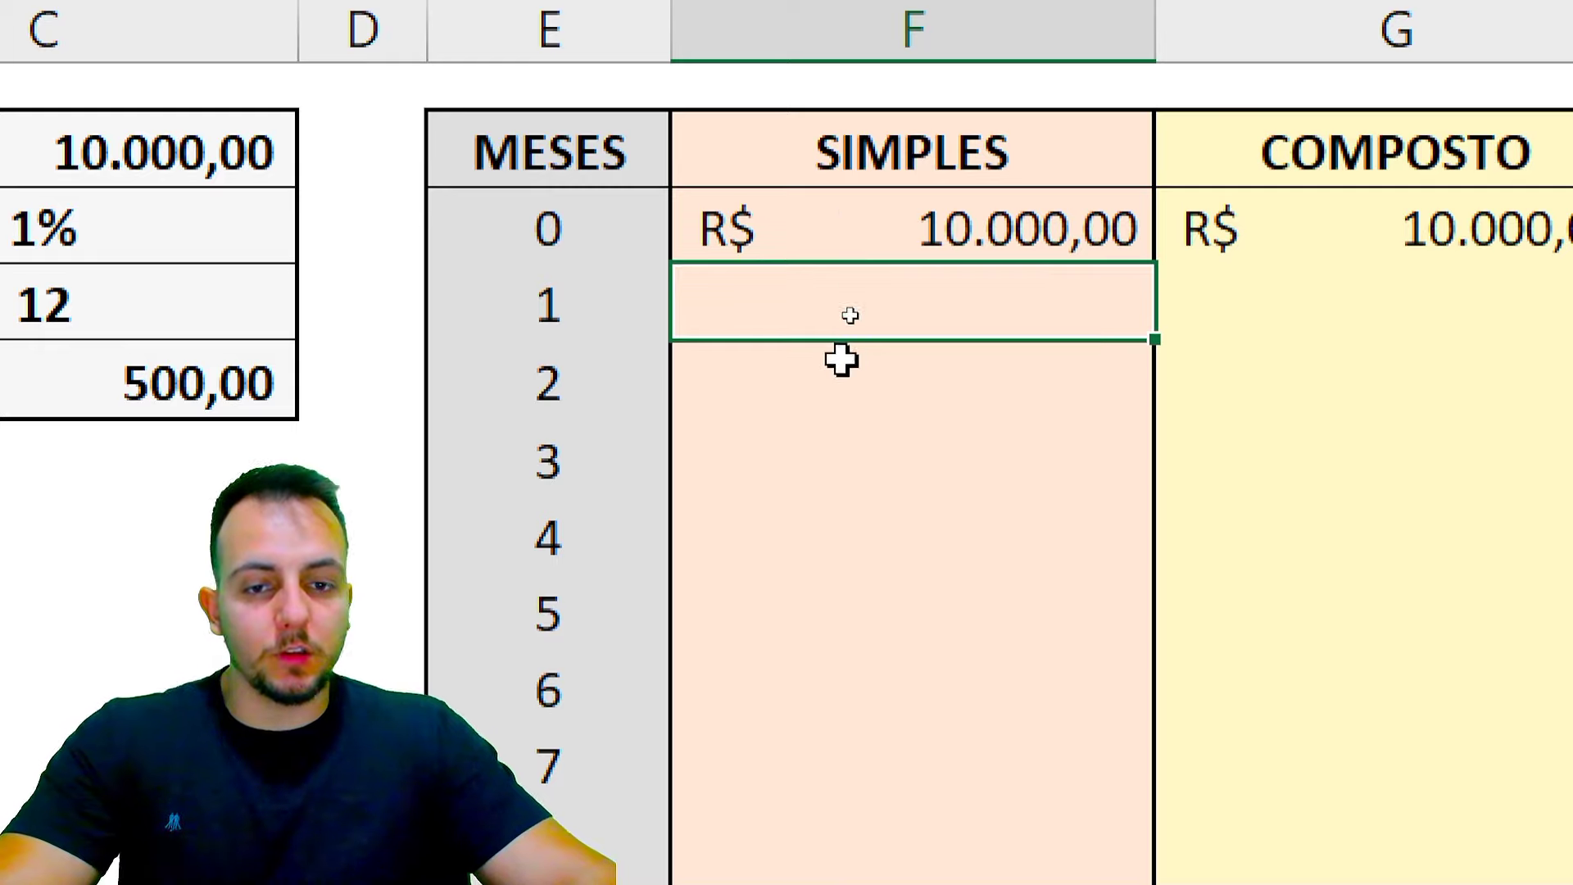
{"action": "type", "text": "="}
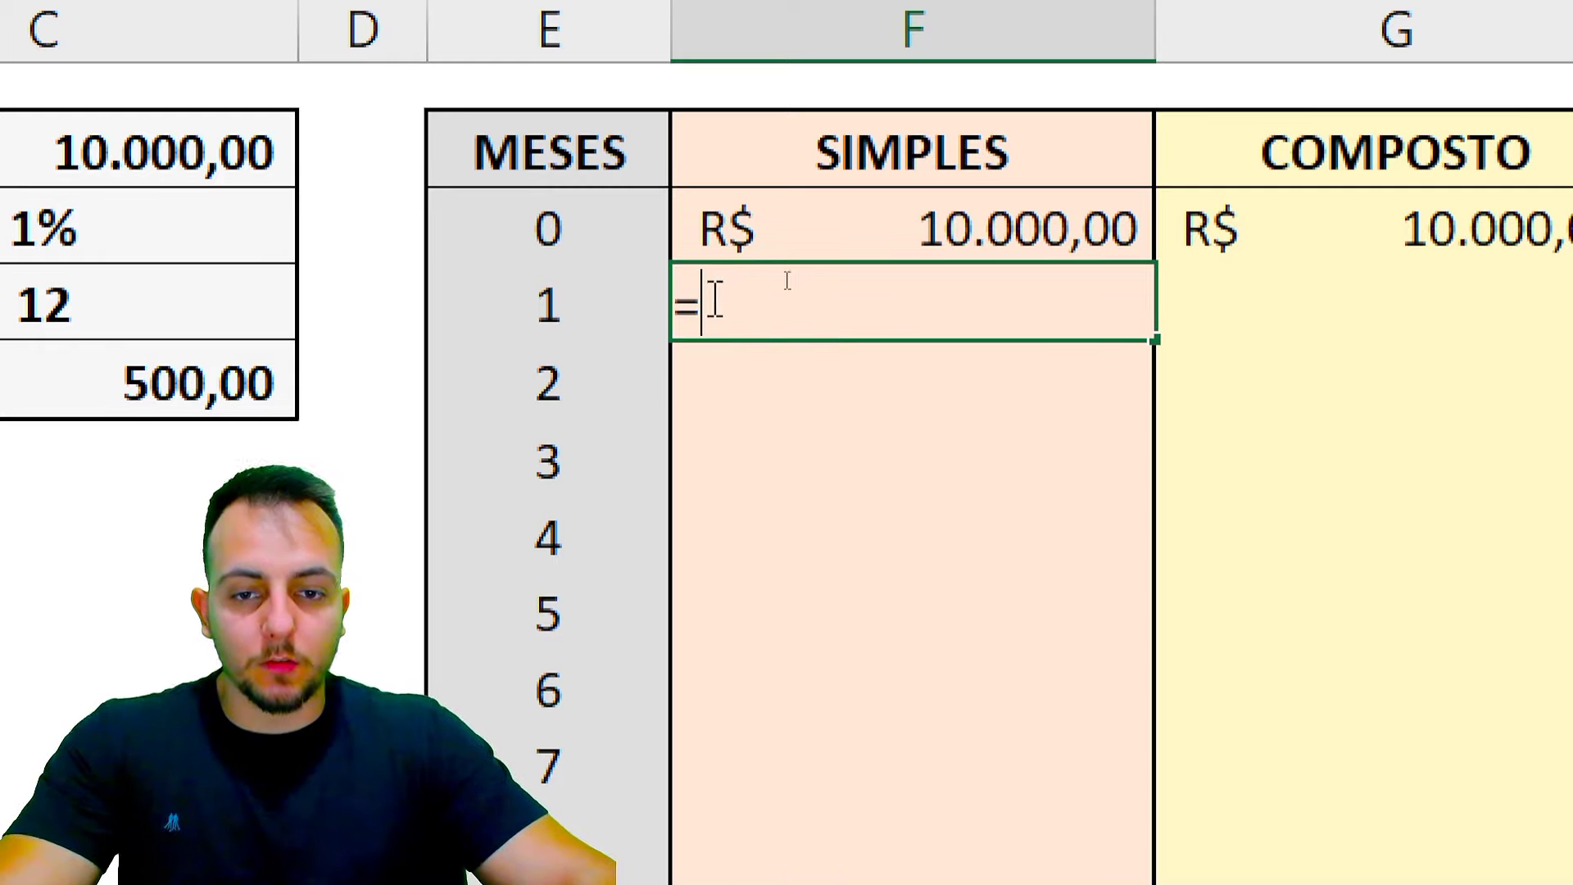
{"action": "left_click", "coordinate": [814, 227]}
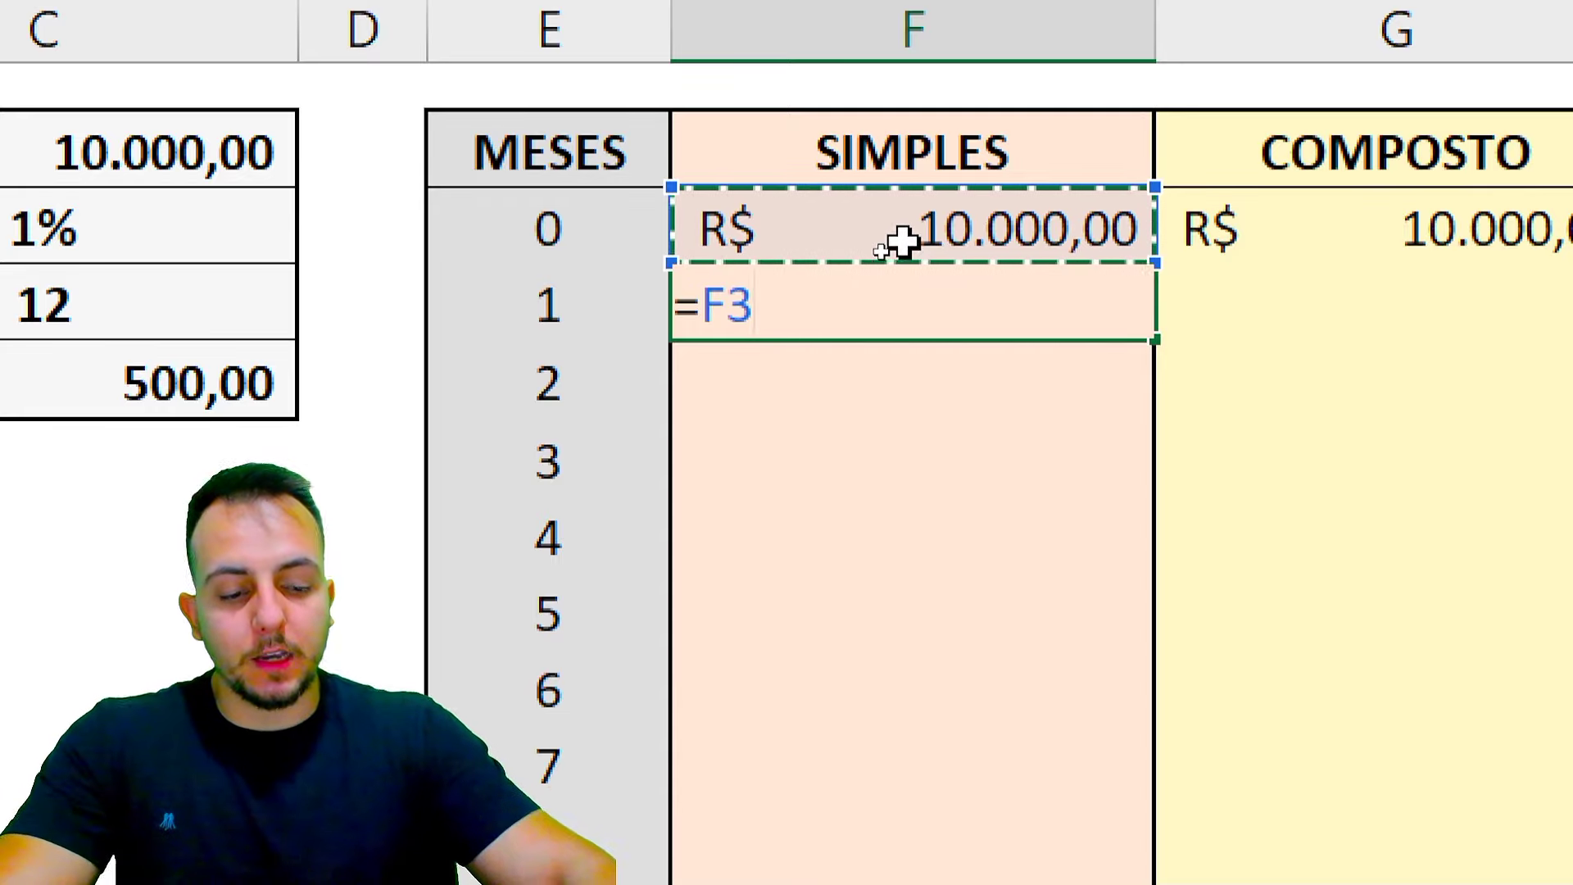
{"action": "type", "text": "*"}
{"action": "left_click", "coordinate": [474, 242]}
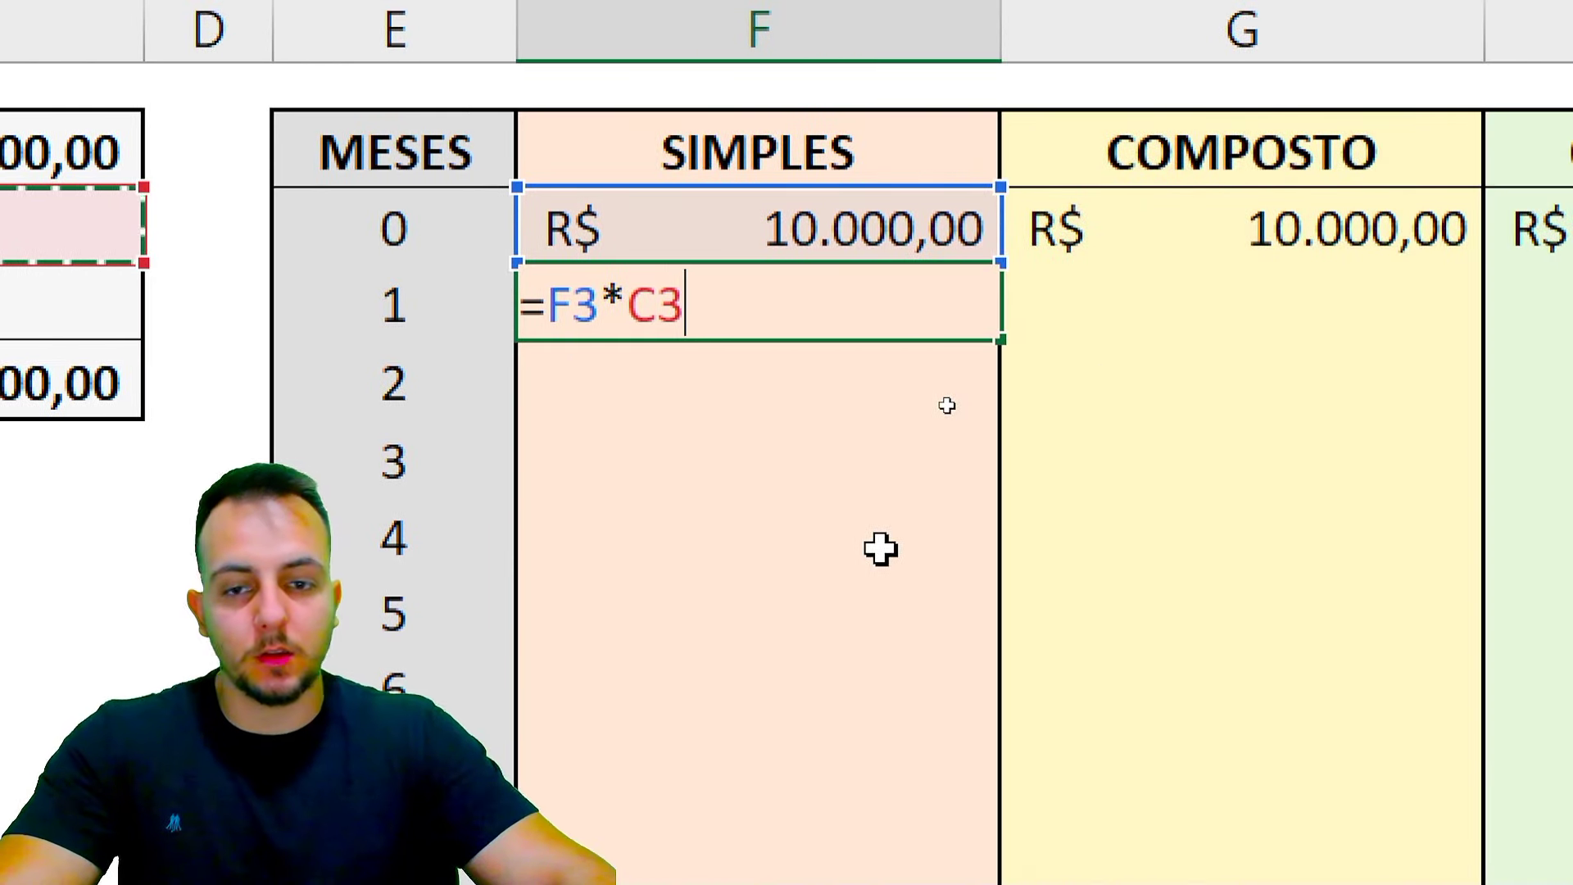
{"action": "key", "text": "Return"}
{"action": "key", "text": "ctrl+l"}
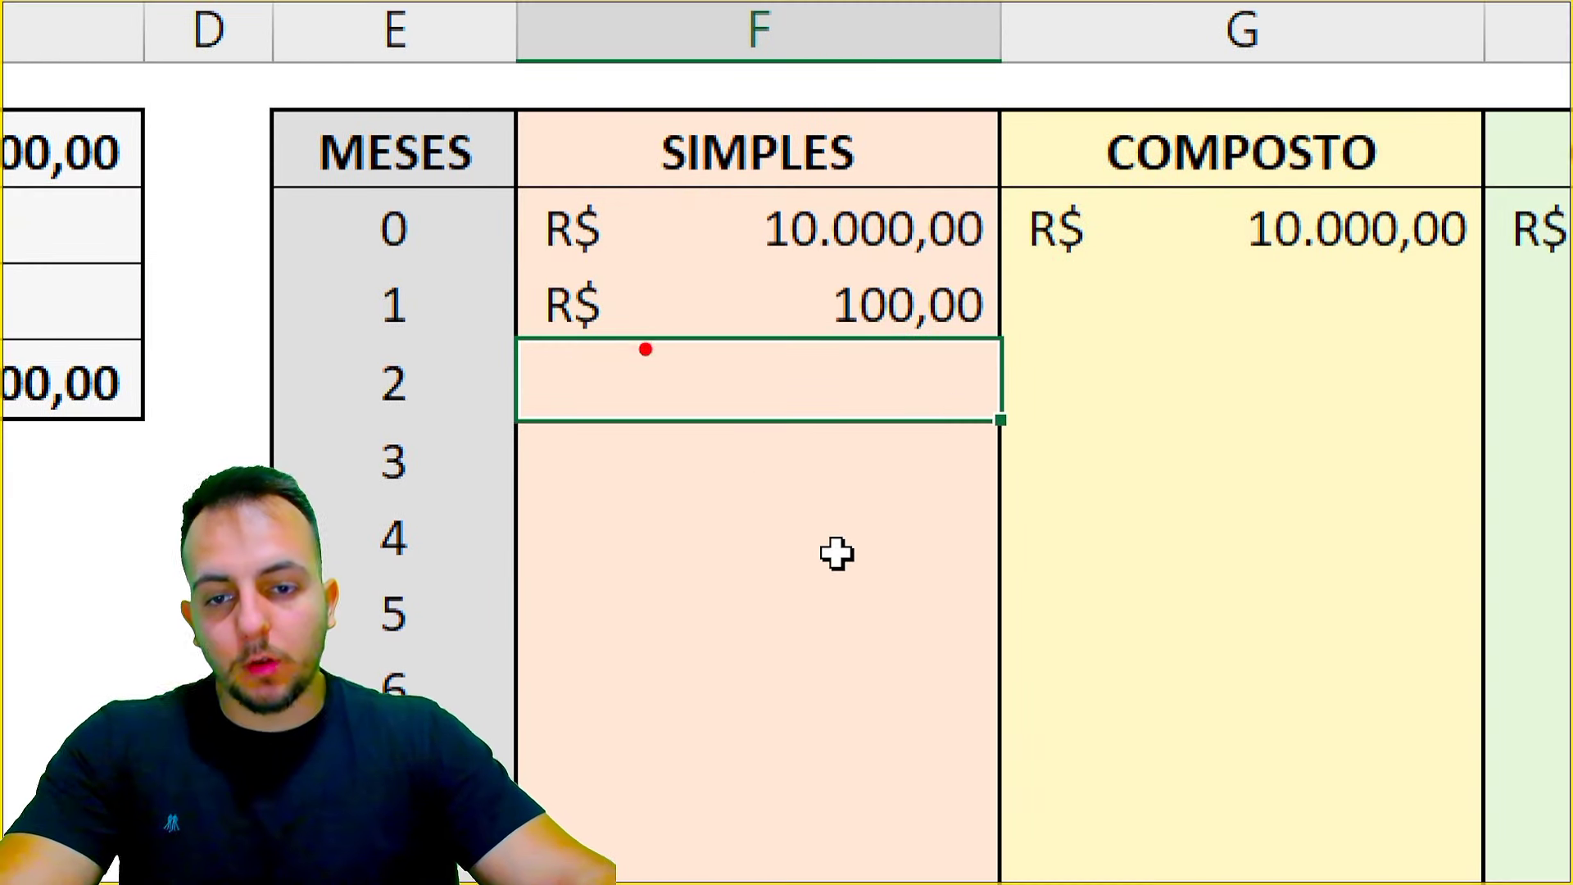
{"action": "left_click_drag", "start_coordinate": [358, 266], "coordinate": [1004, 349]}
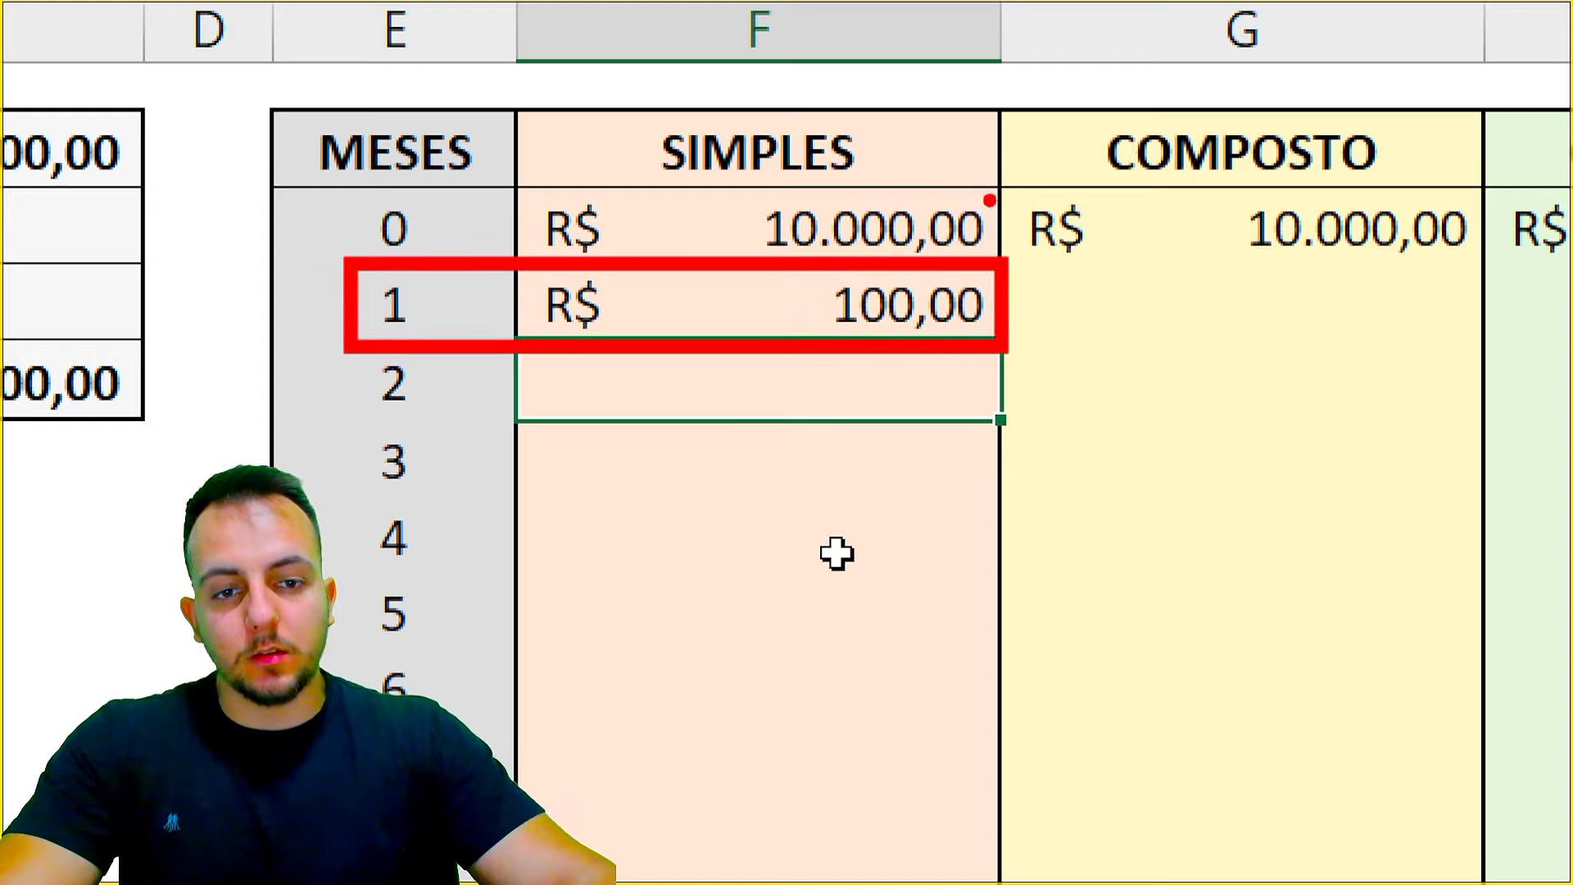
{"action": "left_click_drag", "start_coordinate": [965, 204], "coordinate": [1056, 99]}
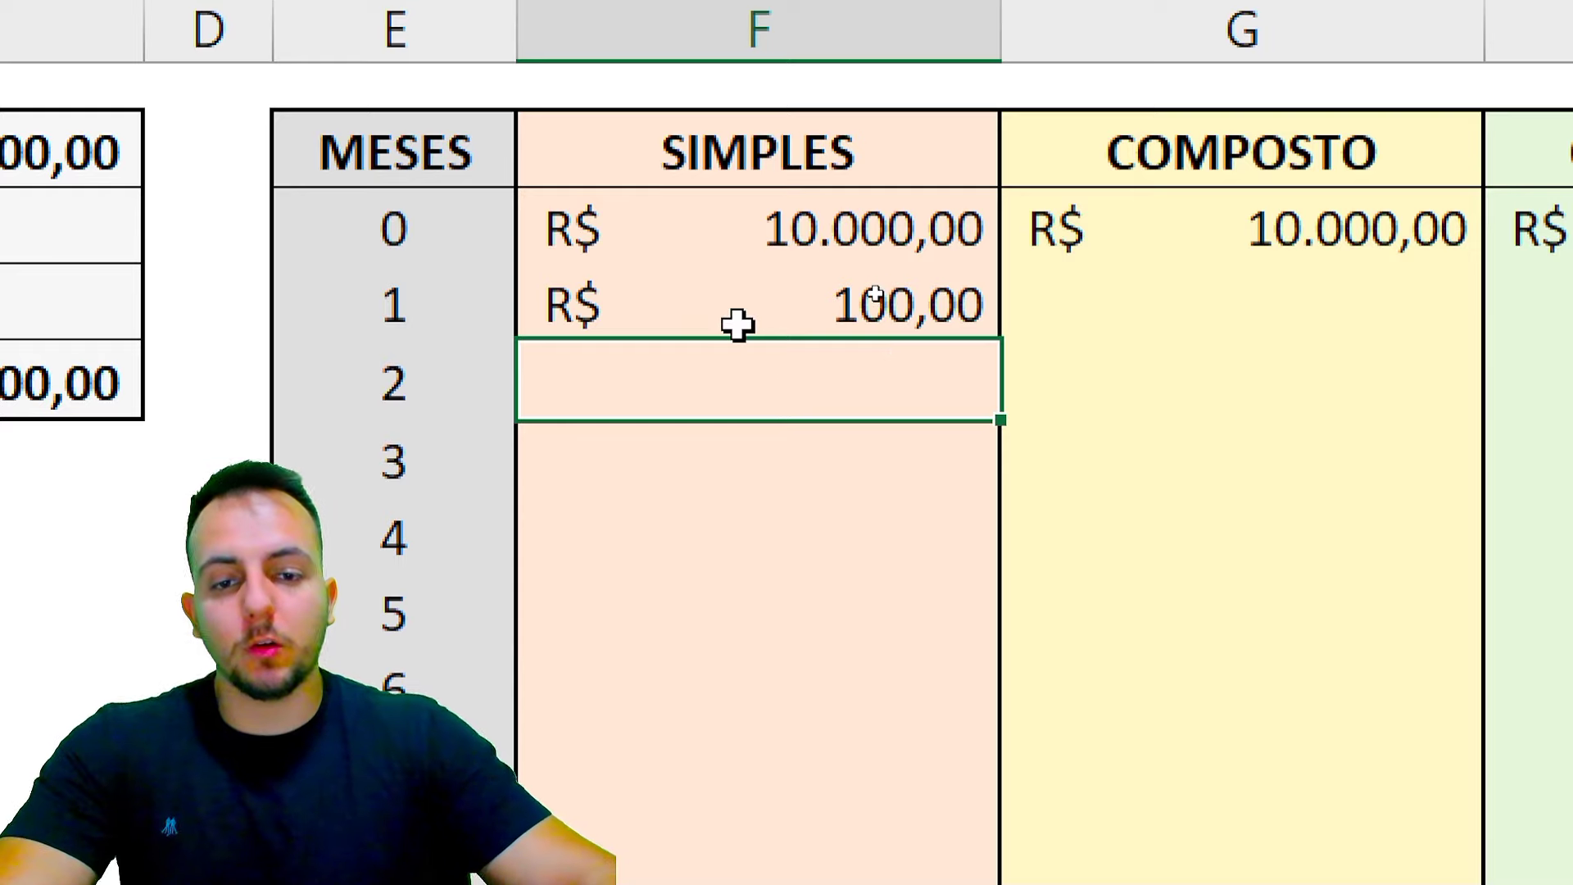
- Change the F4 formula to =(F3*C3)+F3 so it adds the interest to the balance
{"action": "double_click", "coordinate": [737, 324]}
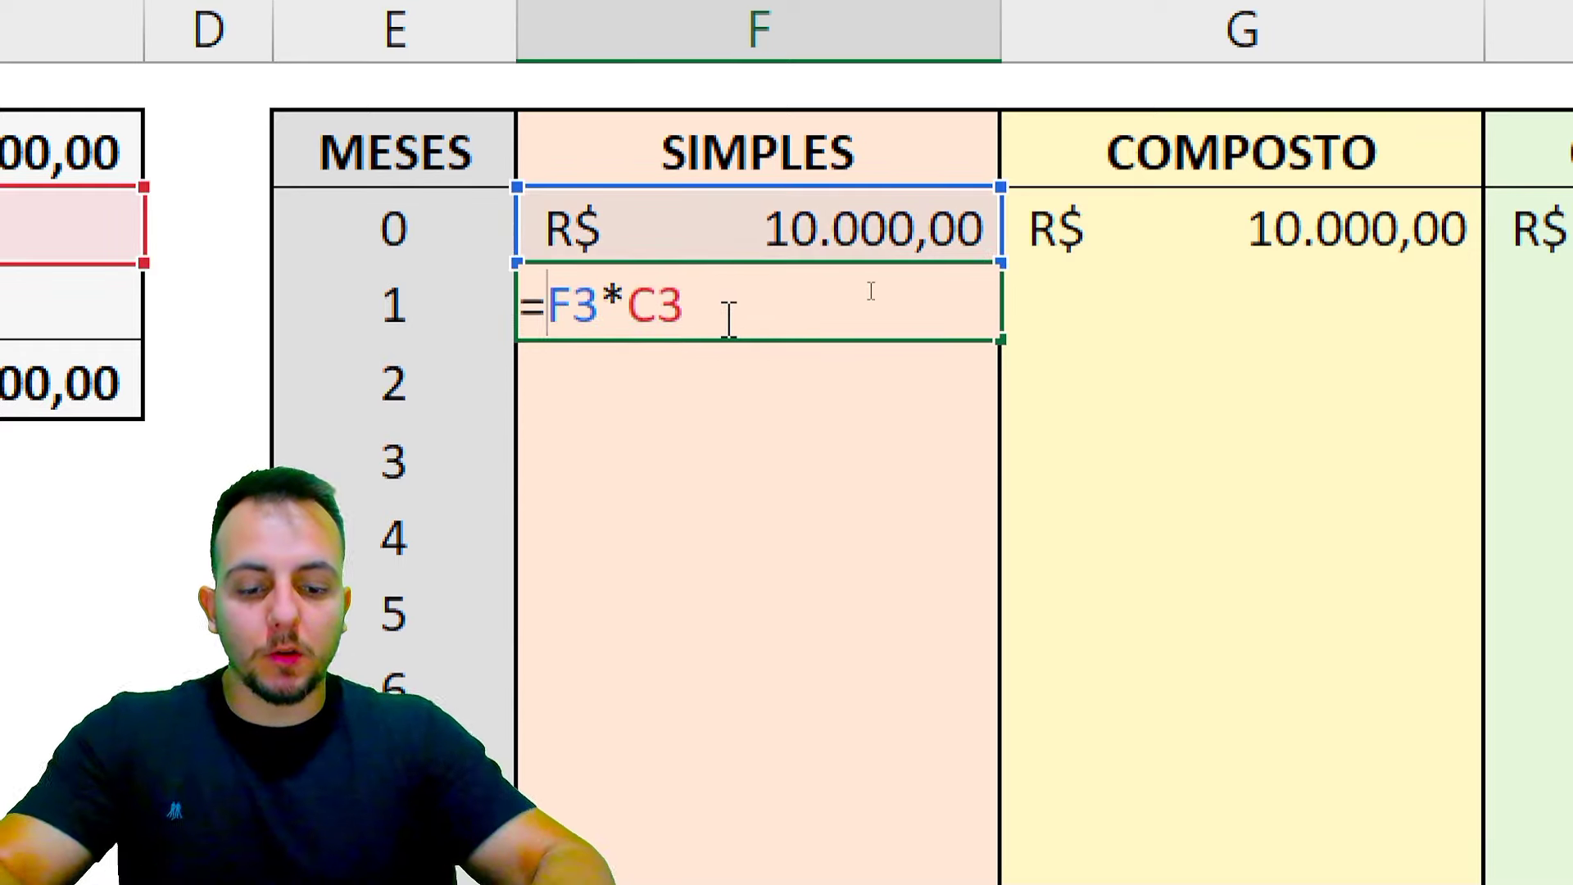
{"action": "type", "text": "("}
{"action": "key", "text": "End"}
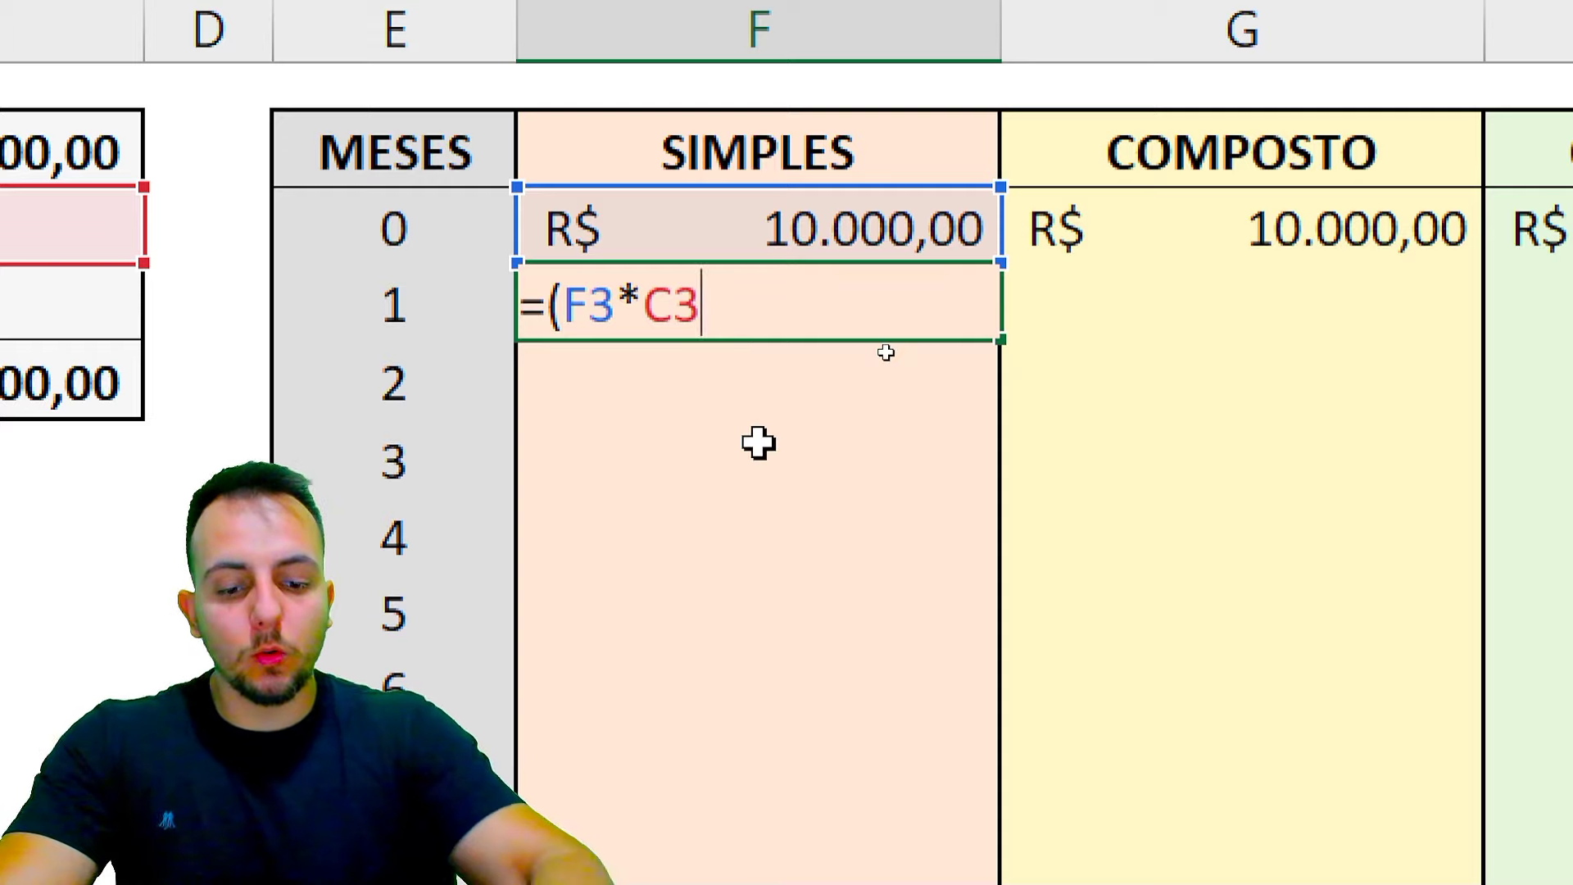
{"action": "type", "text": ")"}
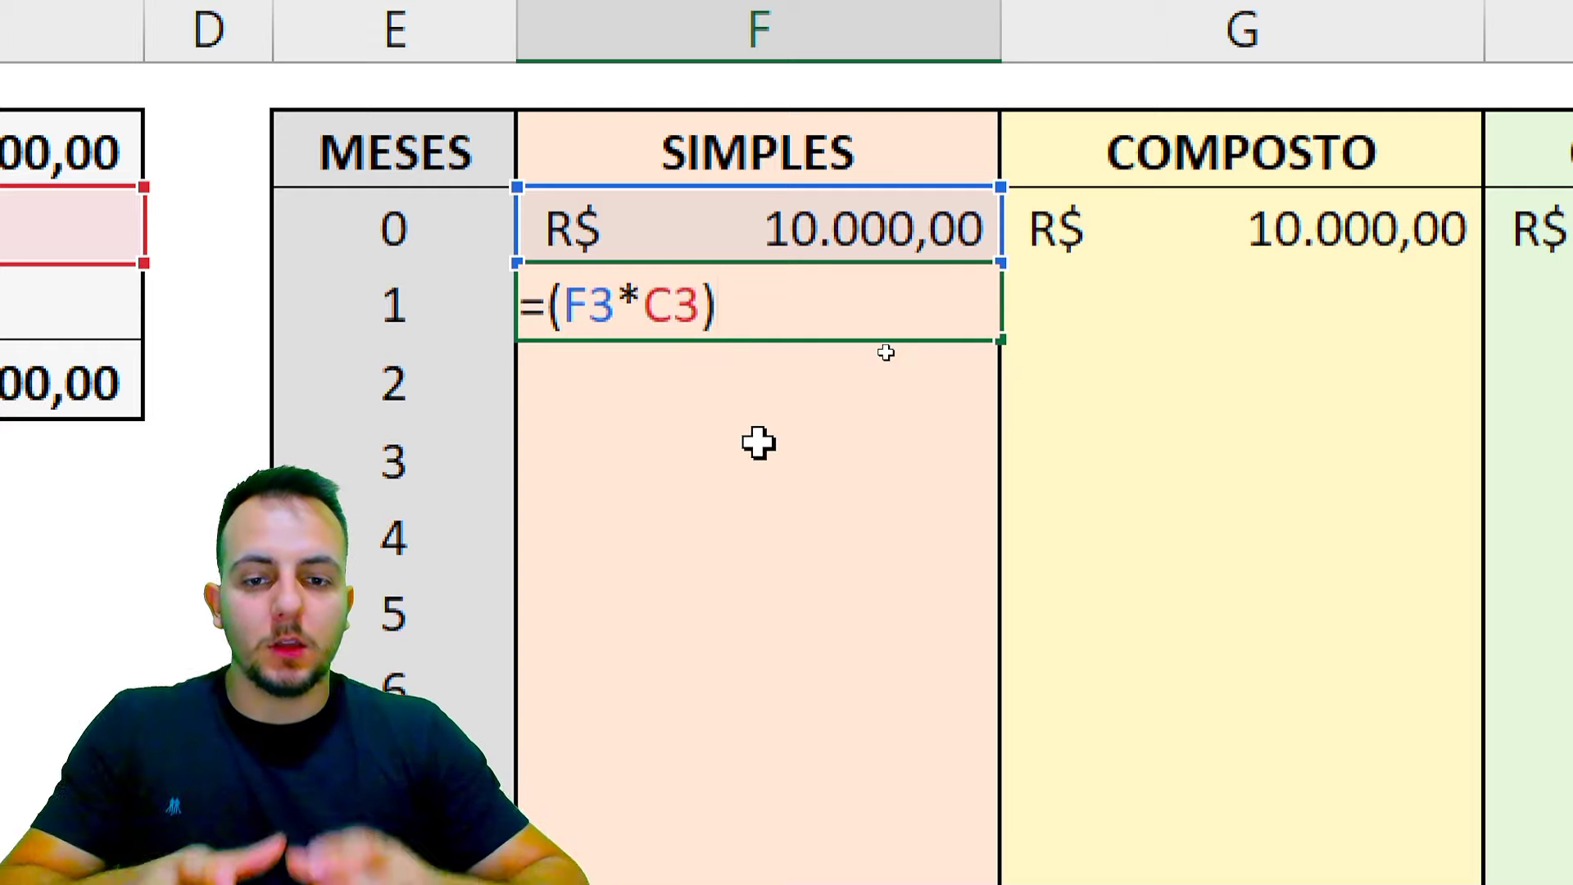
{"action": "type", "text": "+"}
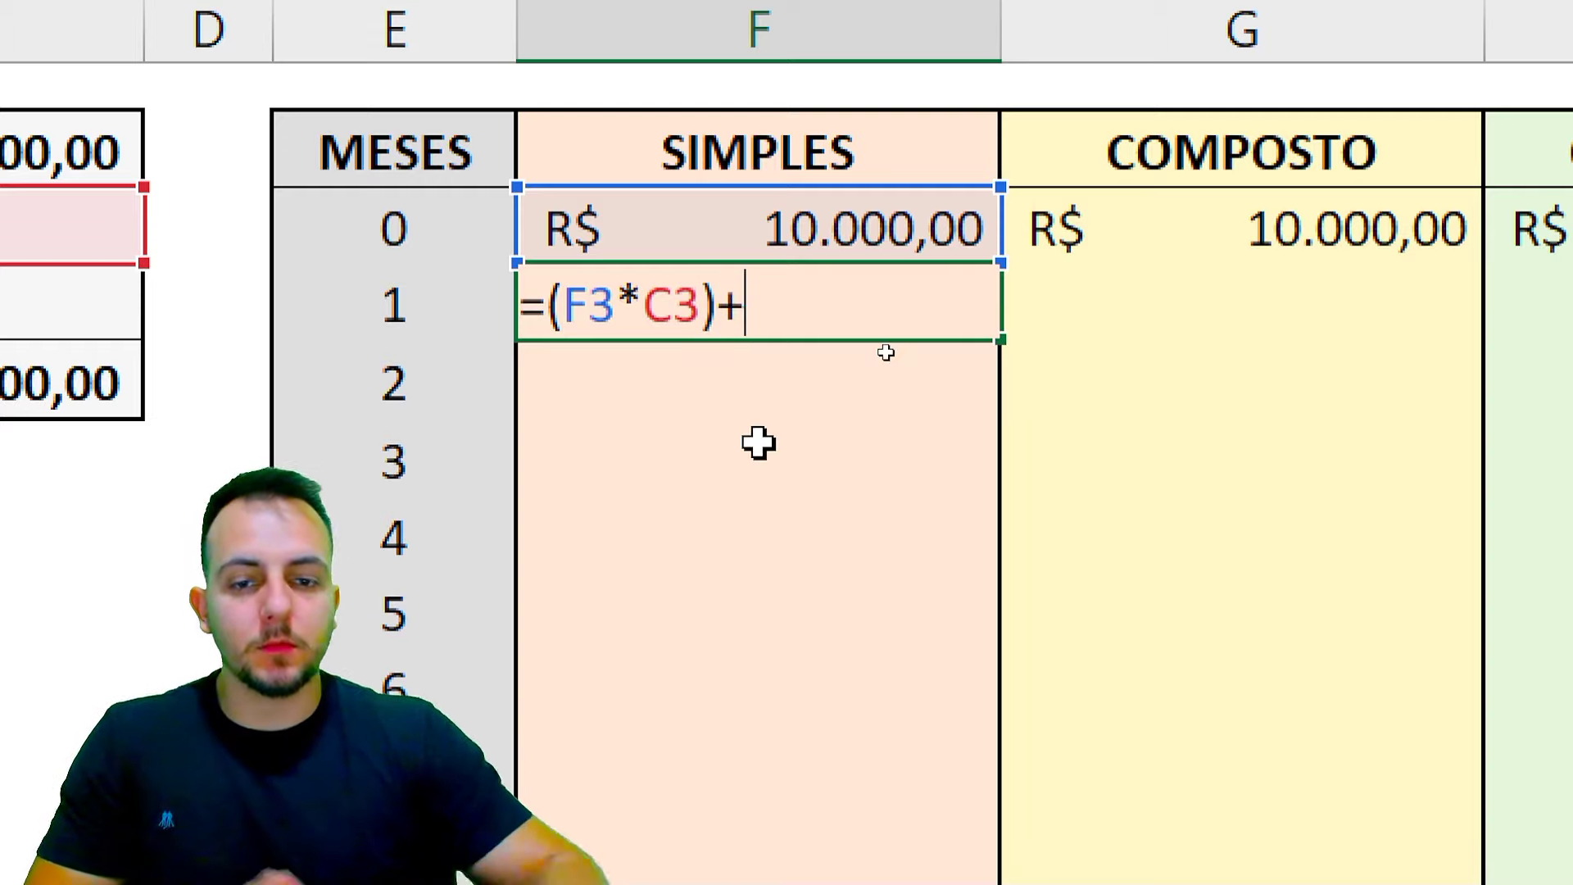
{"action": "left_click", "coordinate": [817, 221]}
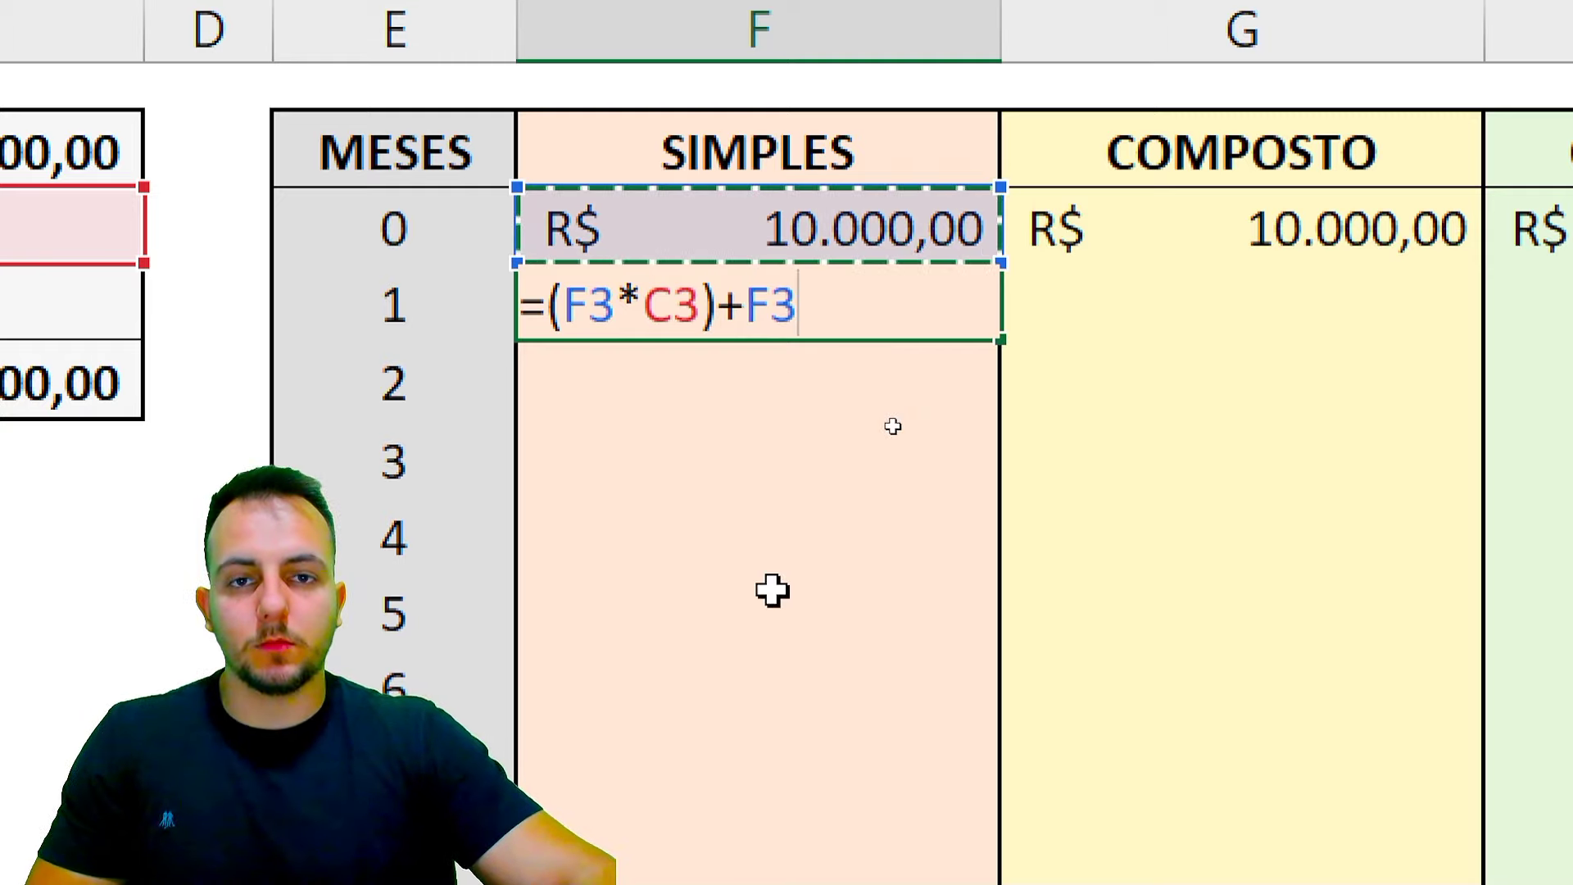
{"action": "key", "text": "Return"}
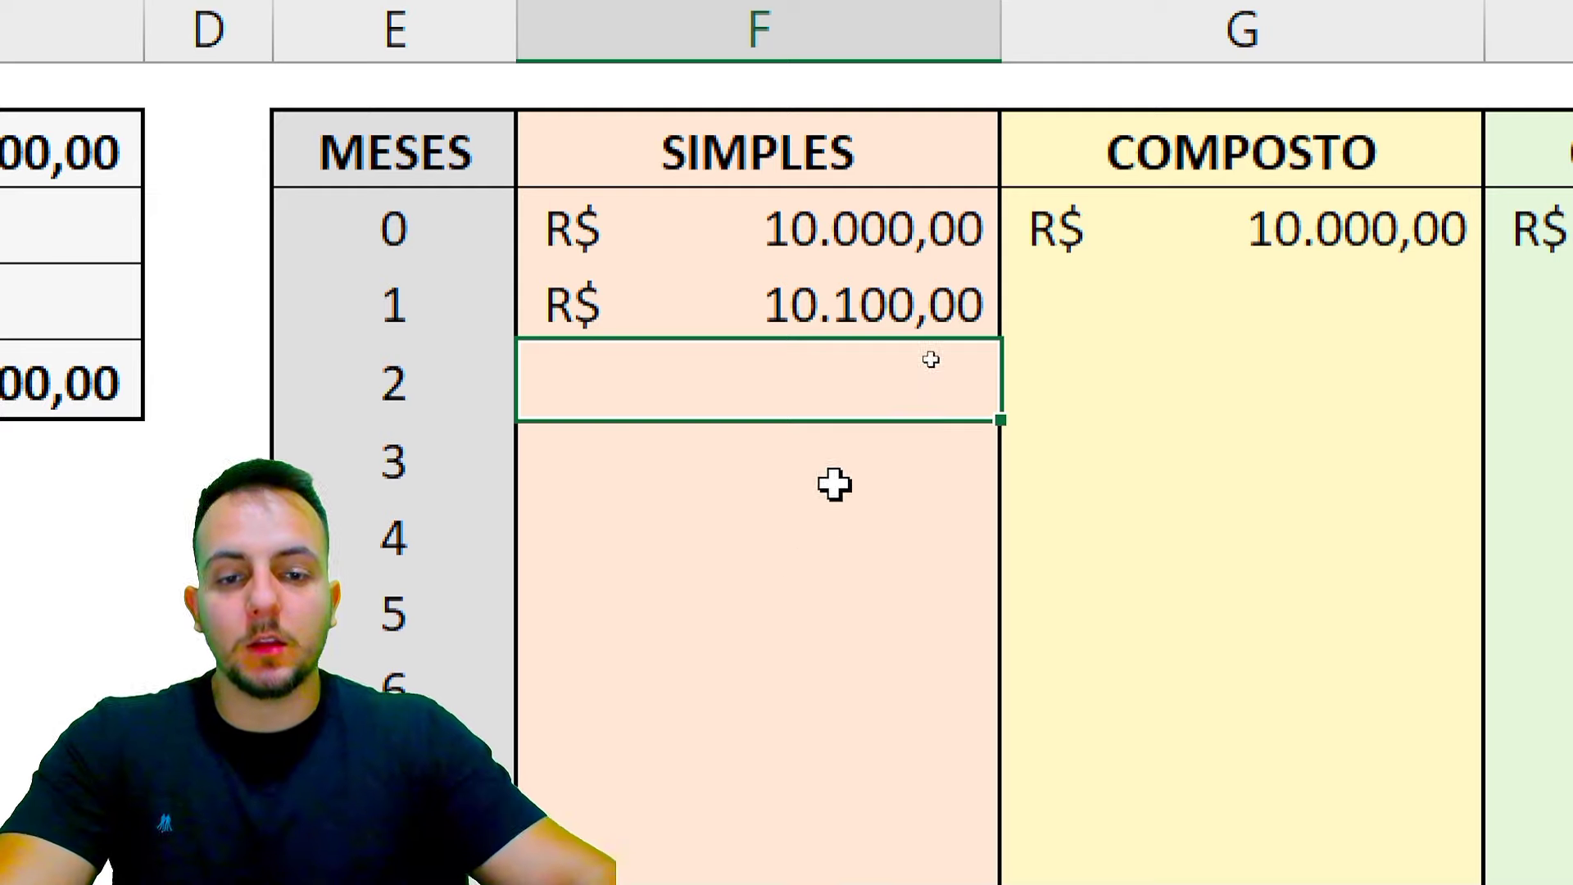
- Make the F3 and C3 references in the F4 formula absolute ($F$3, $C$3)
{"action": "left_click", "coordinate": [831, 283]}
{"action": "key", "text": "Up"}
{"action": "key", "text": "Up"}
{"action": "double_click", "coordinate": [865, 322]}
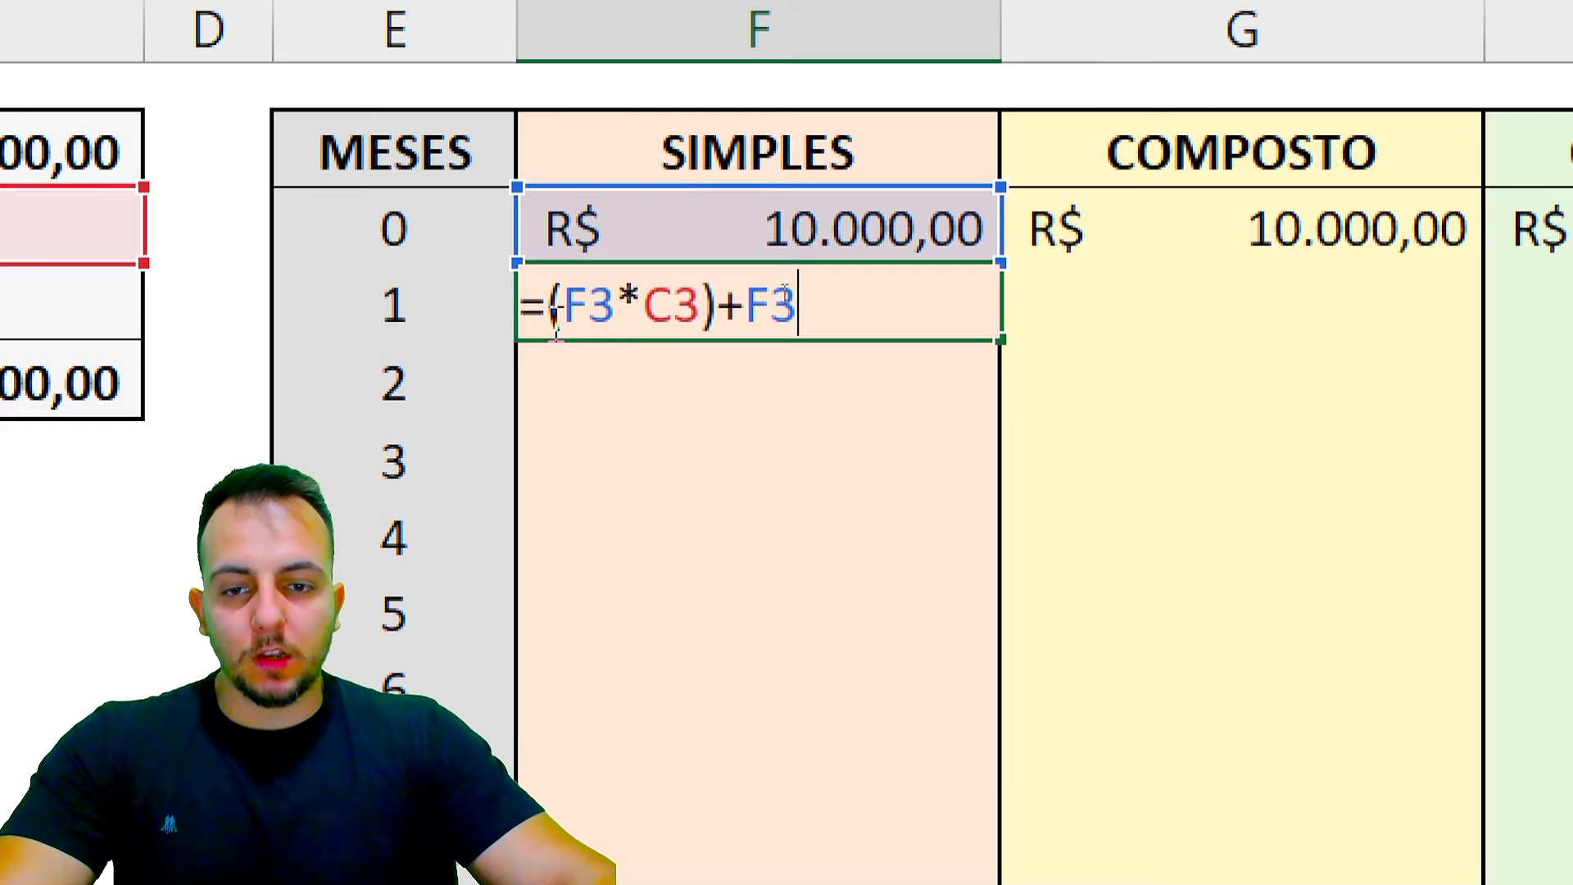
{"action": "left_click_drag", "start_coordinate": [576, 315], "coordinate": [615, 316]}
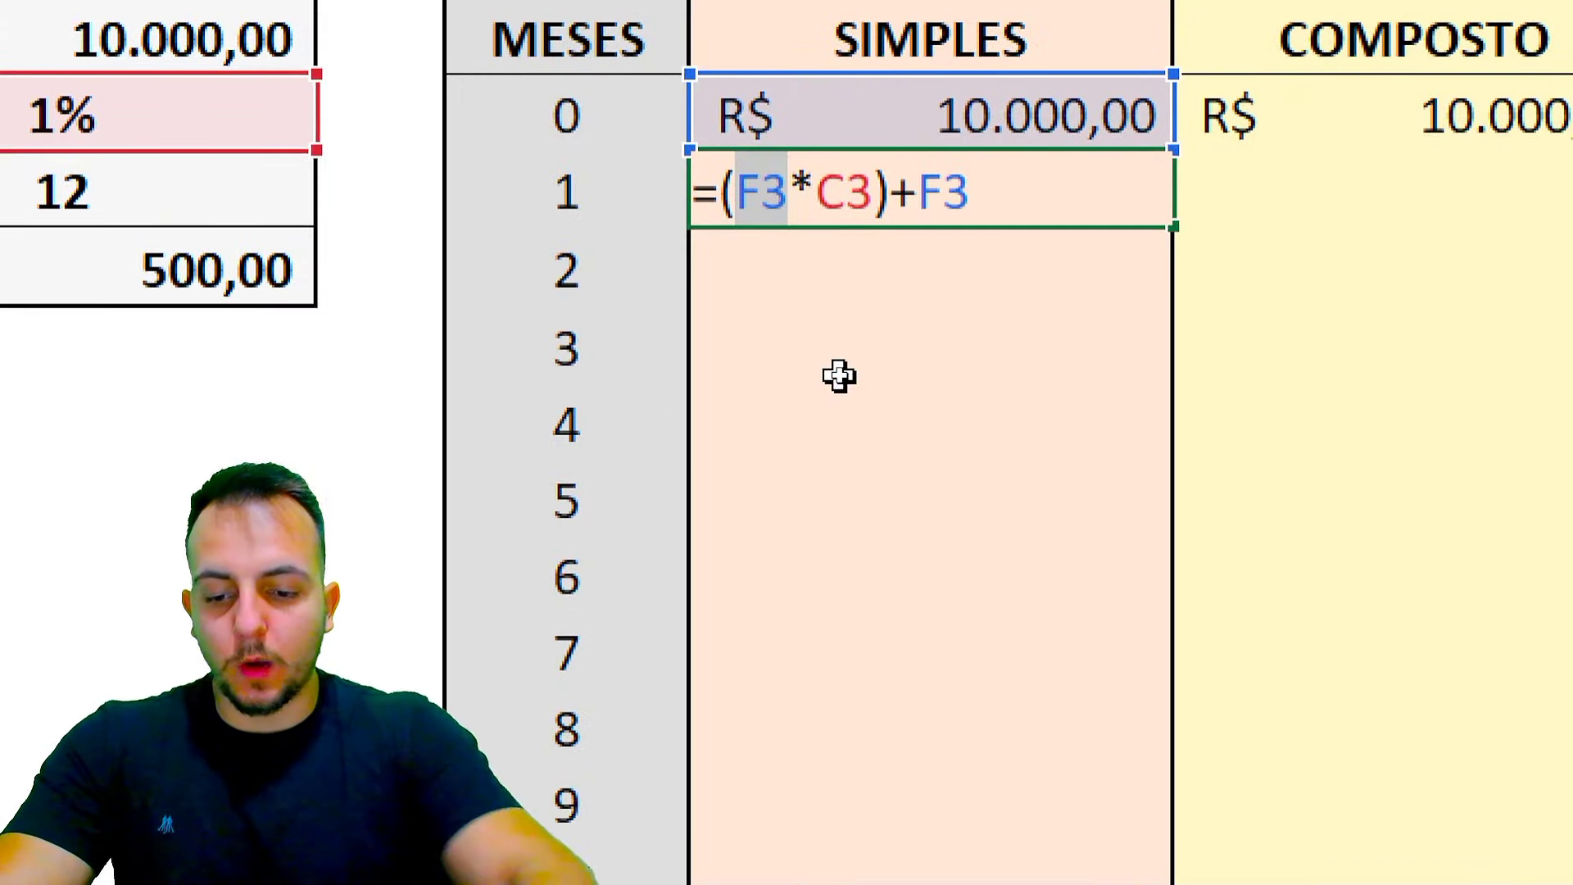
{"action": "key", "text": "F4"}
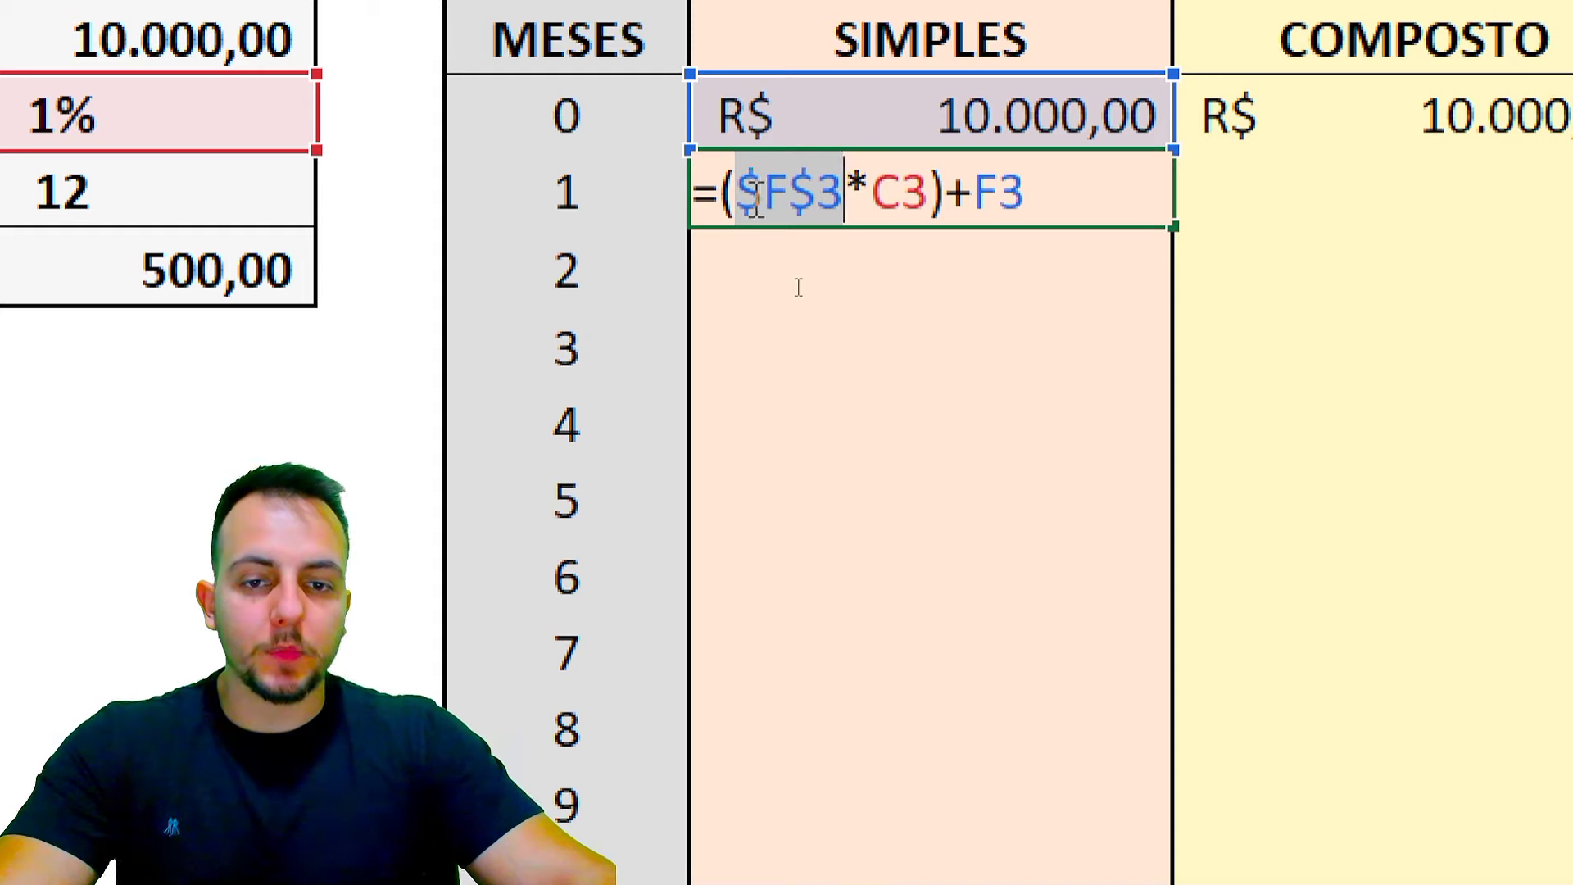
{"action": "mouse_move", "coordinate": [762, 197]}
{"action": "left_mouse_down"}
{"action": "mouse_move", "coordinate": [737, 196]}
{"action": "mouse_move", "coordinate": [928, 197]}
{"action": "left_mouse_up"}
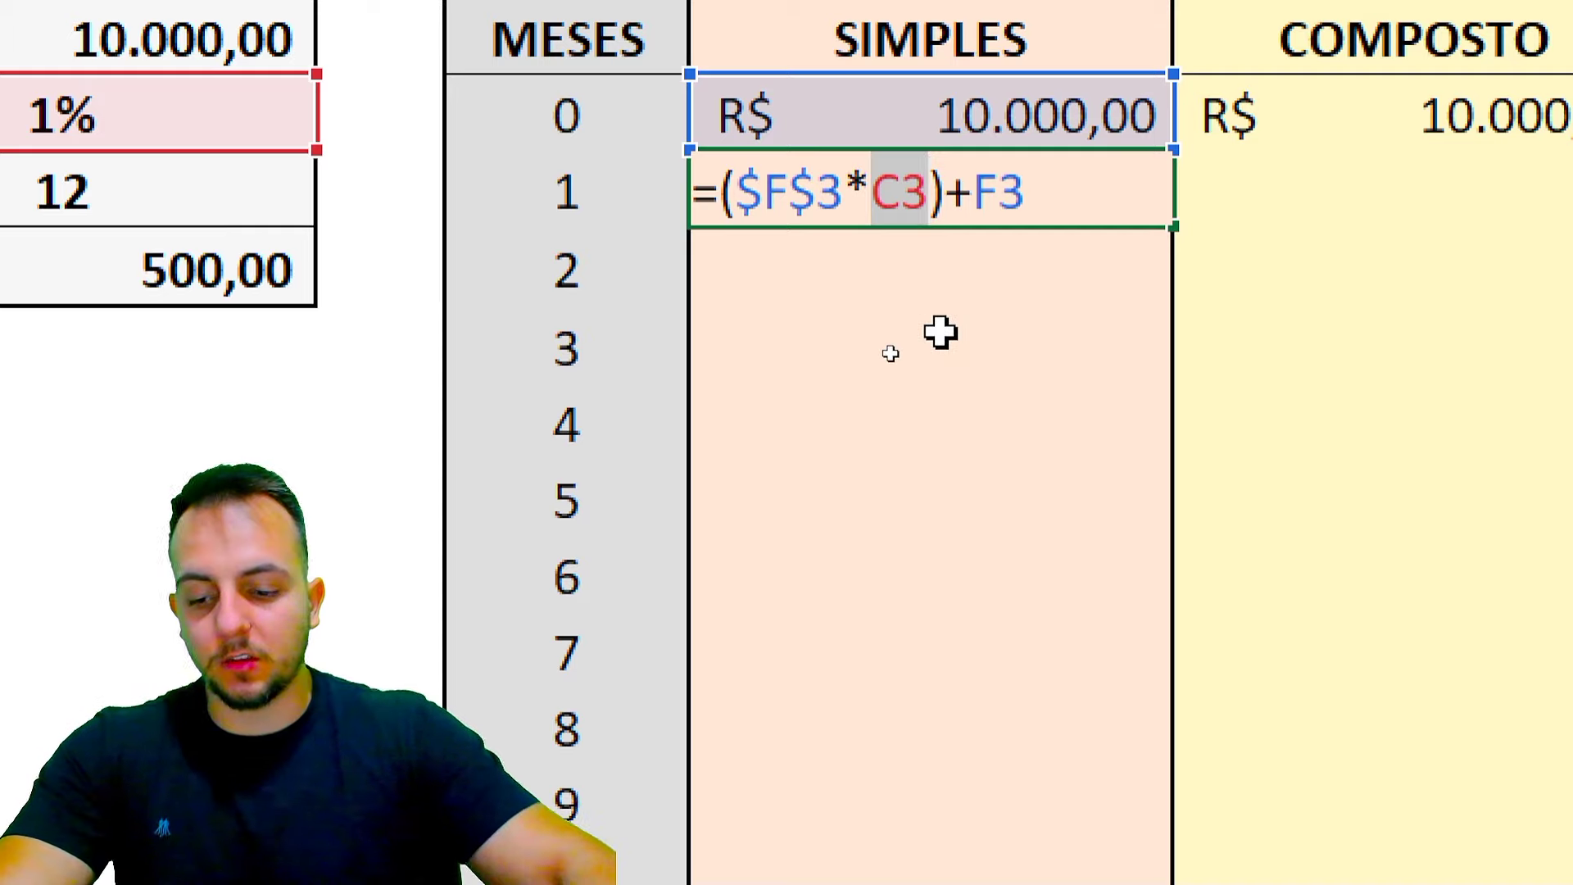
{"action": "key", "text": "F4"}
{"action": "key", "text": "Return"}
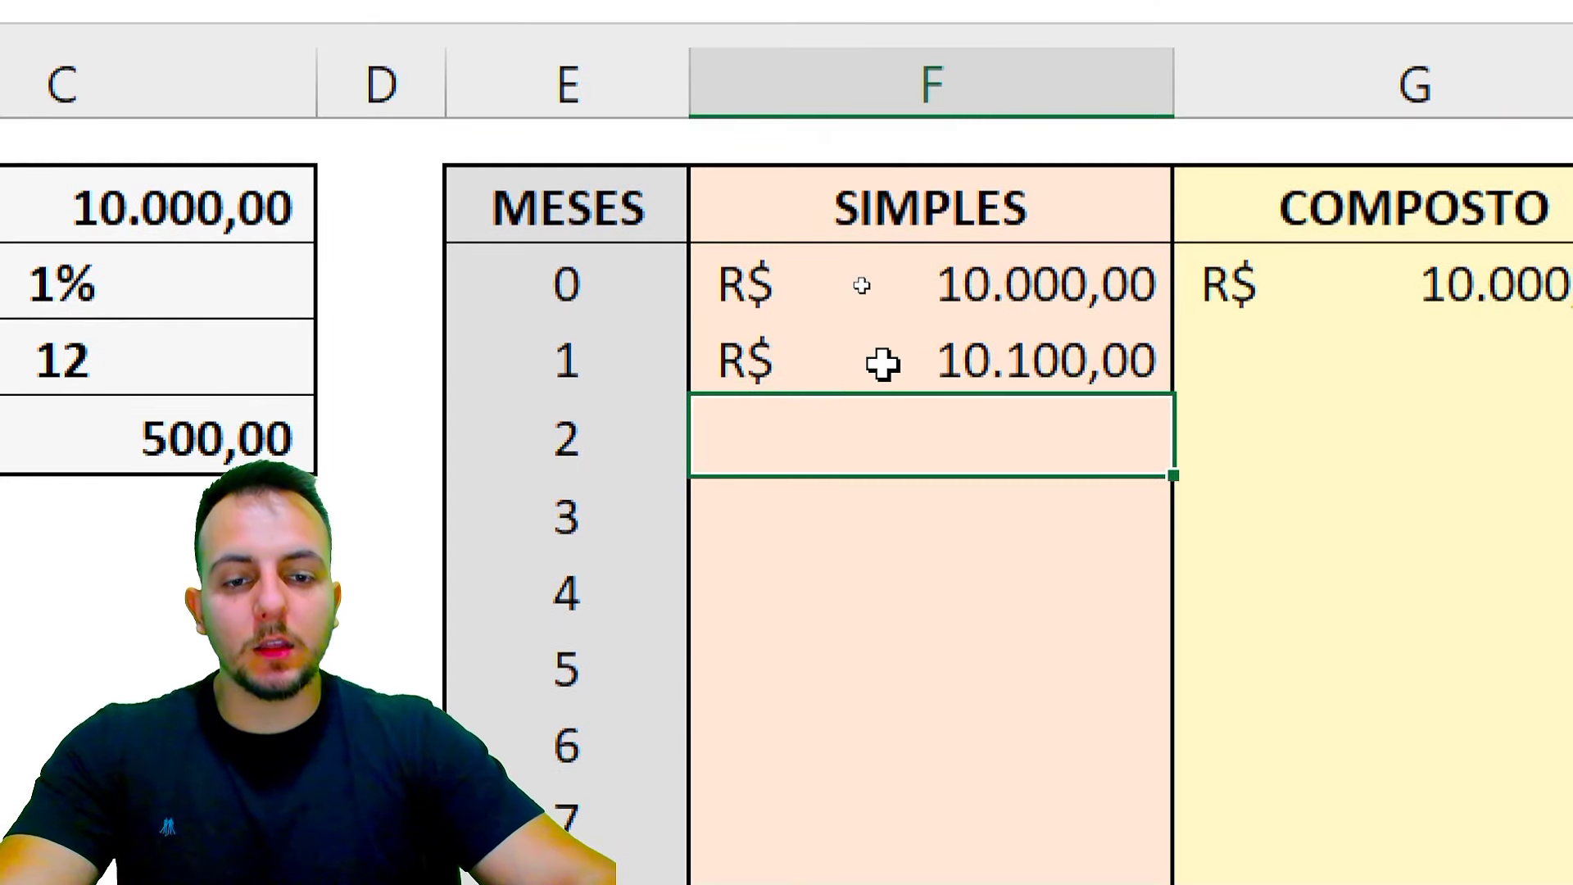
{"action": "double_click", "coordinate": [883, 363]}
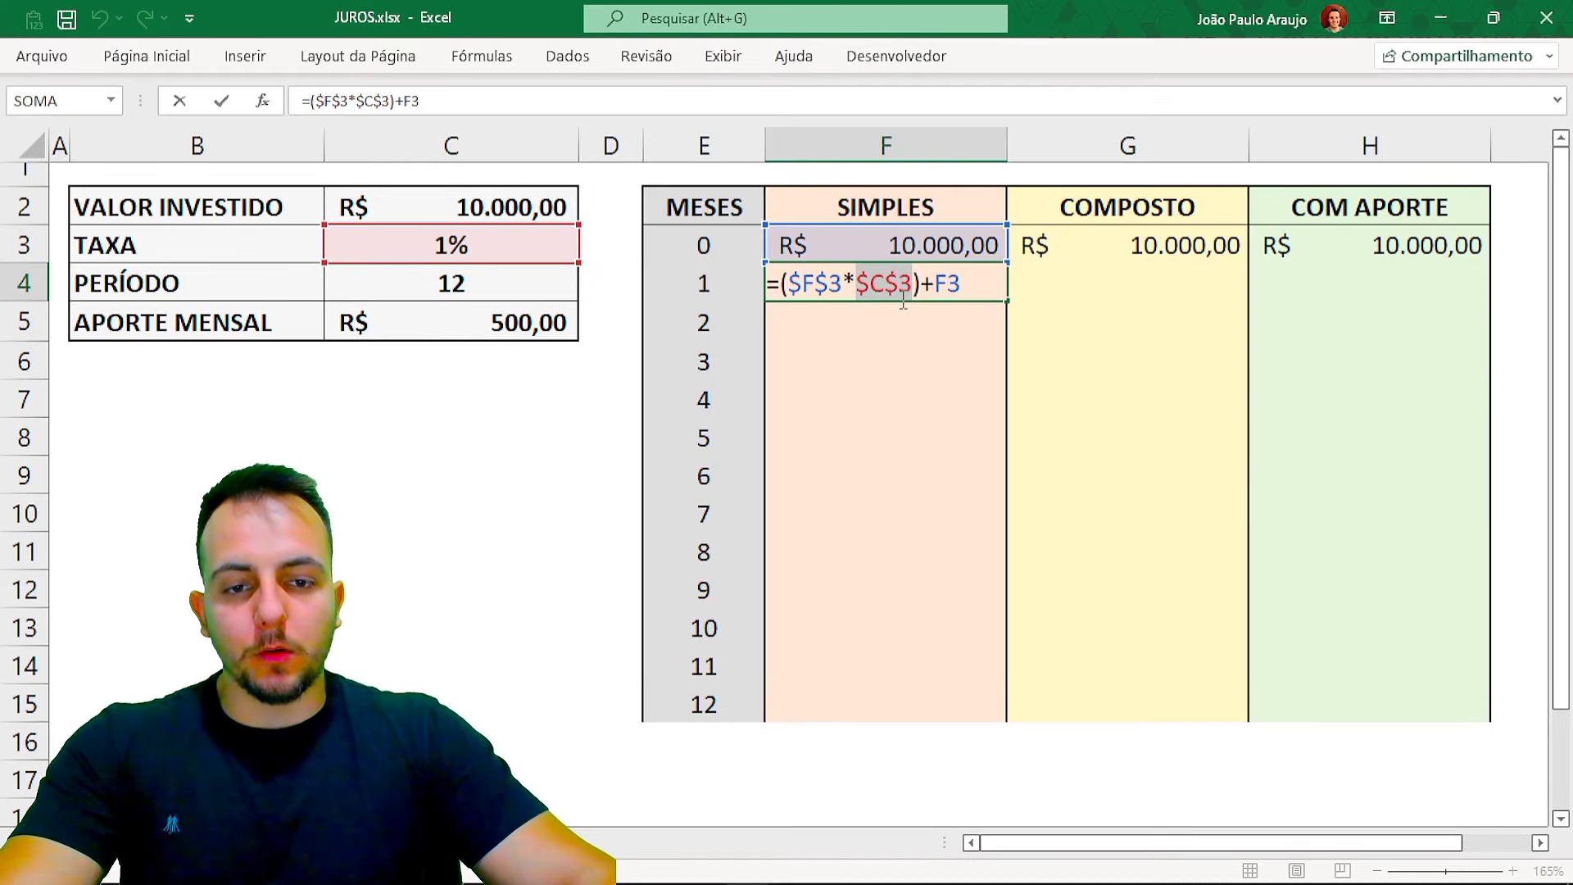
{"action": "left_click_drag", "start_coordinate": [882, 308], "coordinate": [672, 351]}
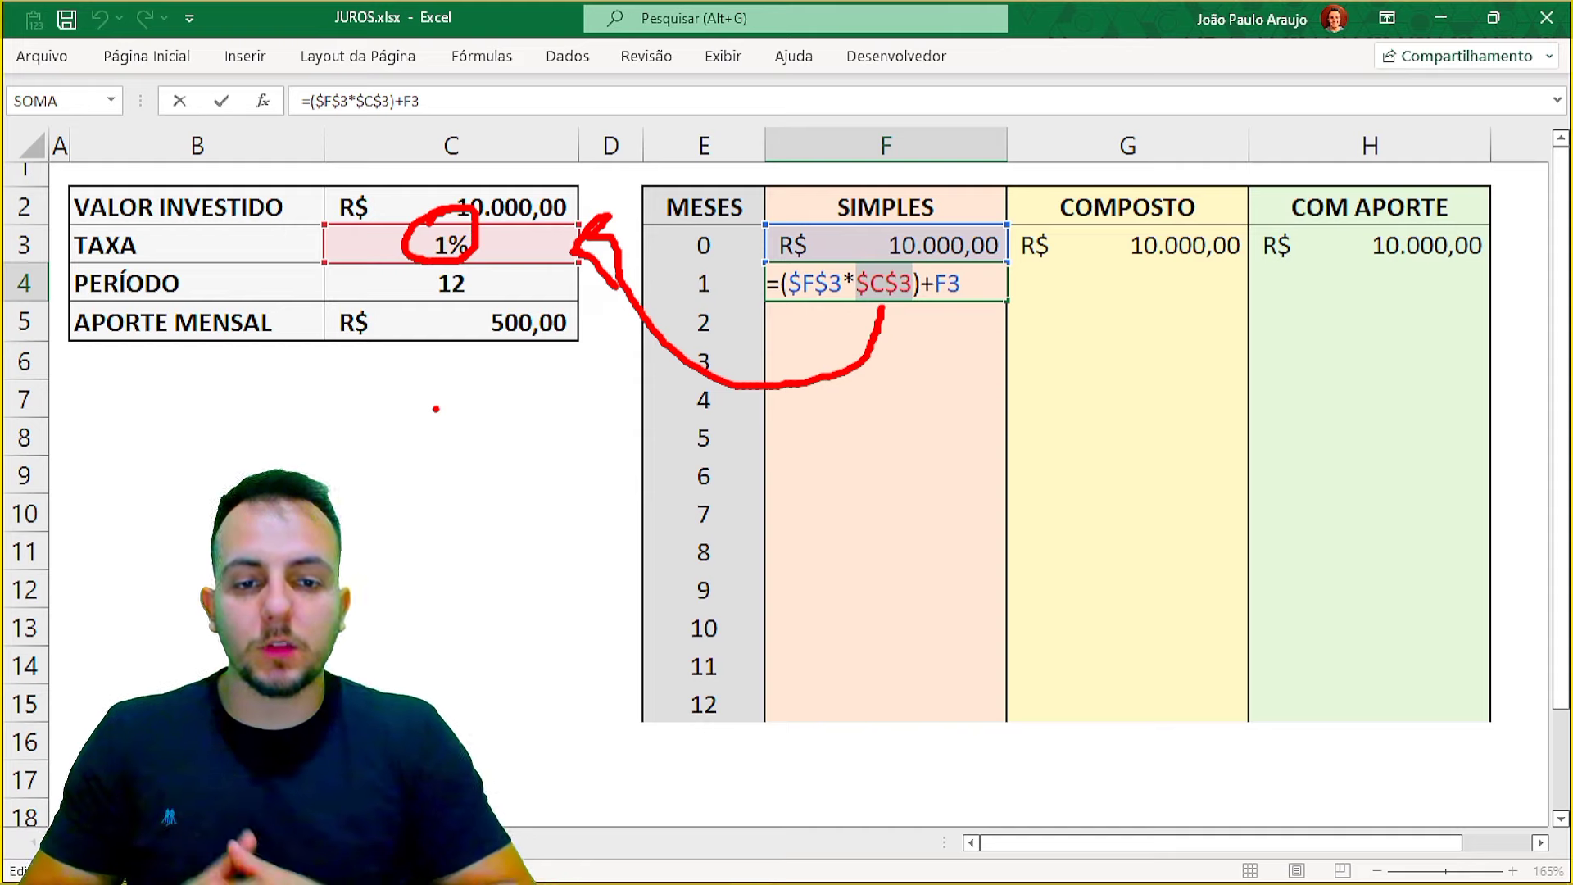
{"action": "key", "text": "Escape"}
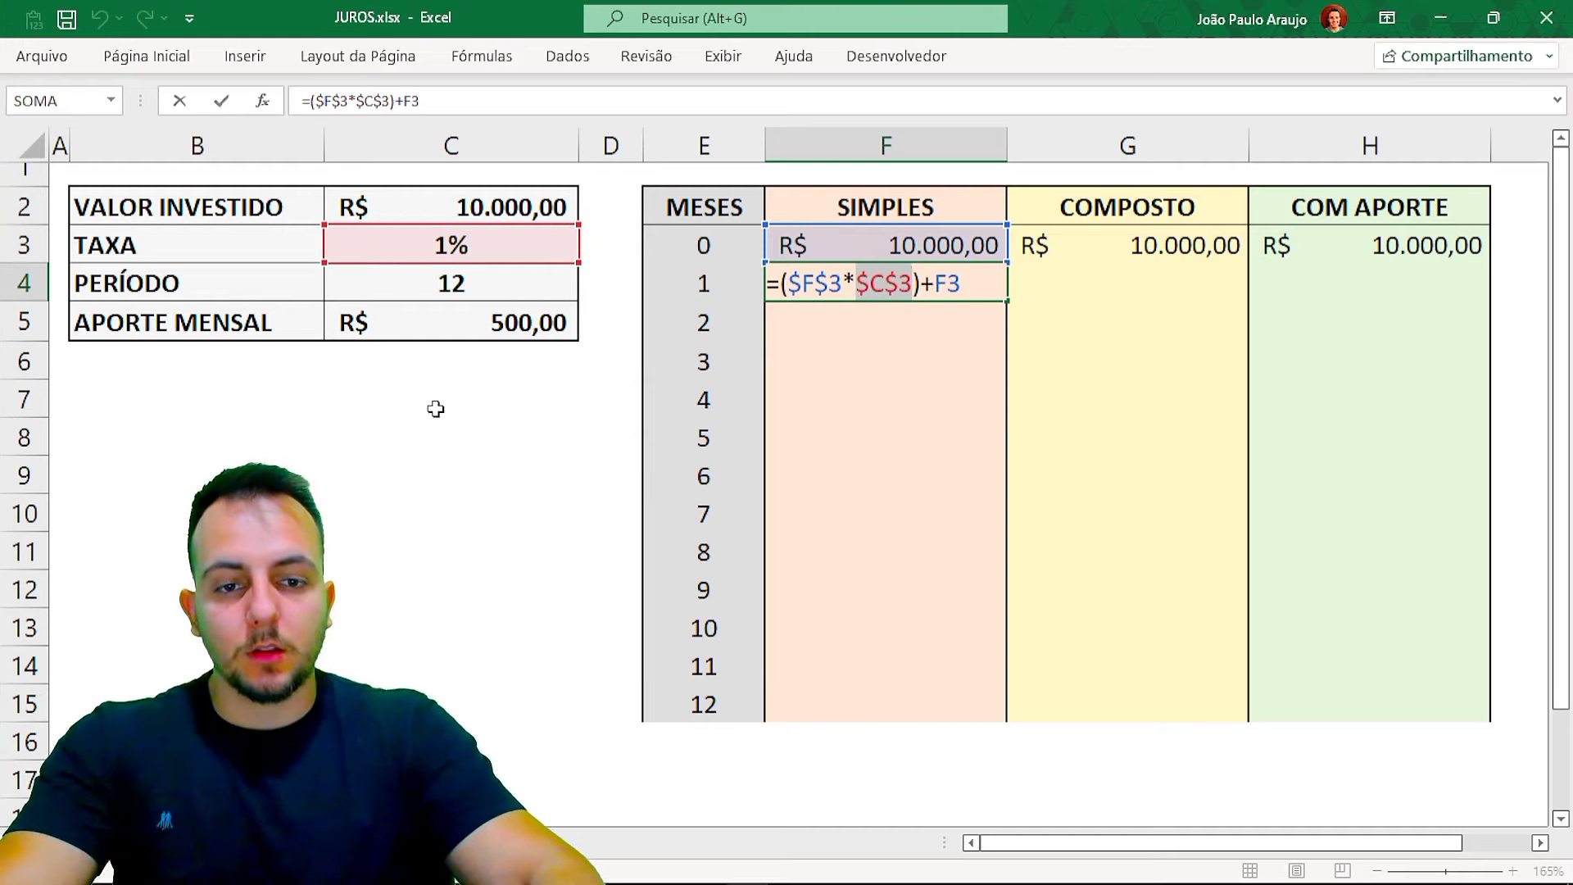
{"action": "key", "text": "Return"}
{"action": "left_click", "coordinate": [930, 292]}
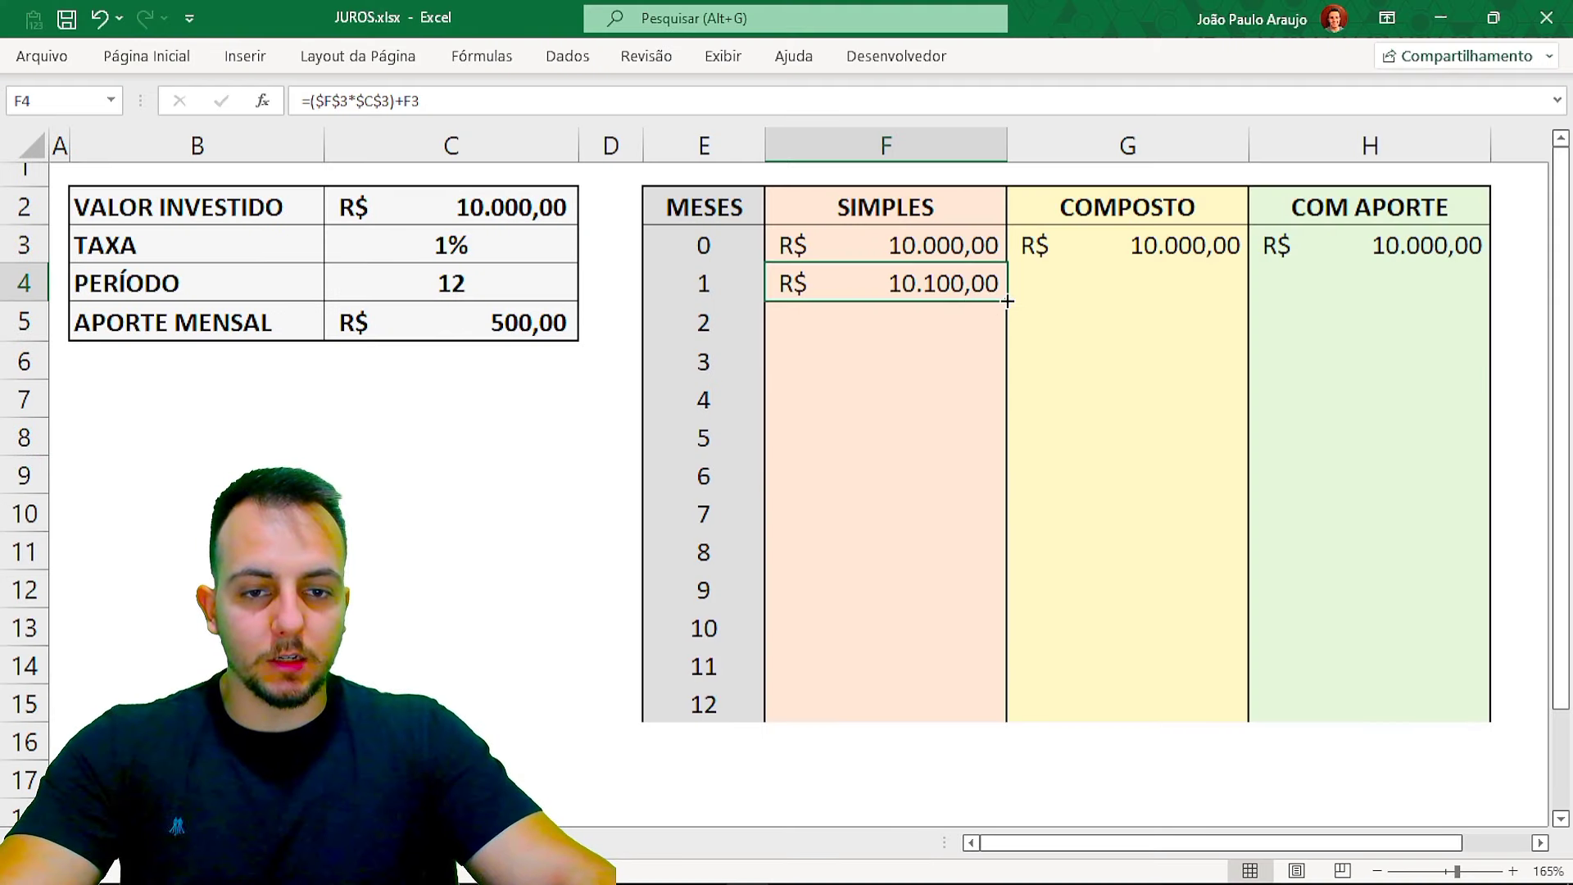
- Copy the F4 formula down to F15, reaching R$ 11.200,00 at month 12
{"action": "left_click_drag", "start_coordinate": [1007, 302], "coordinate": [986, 713]}
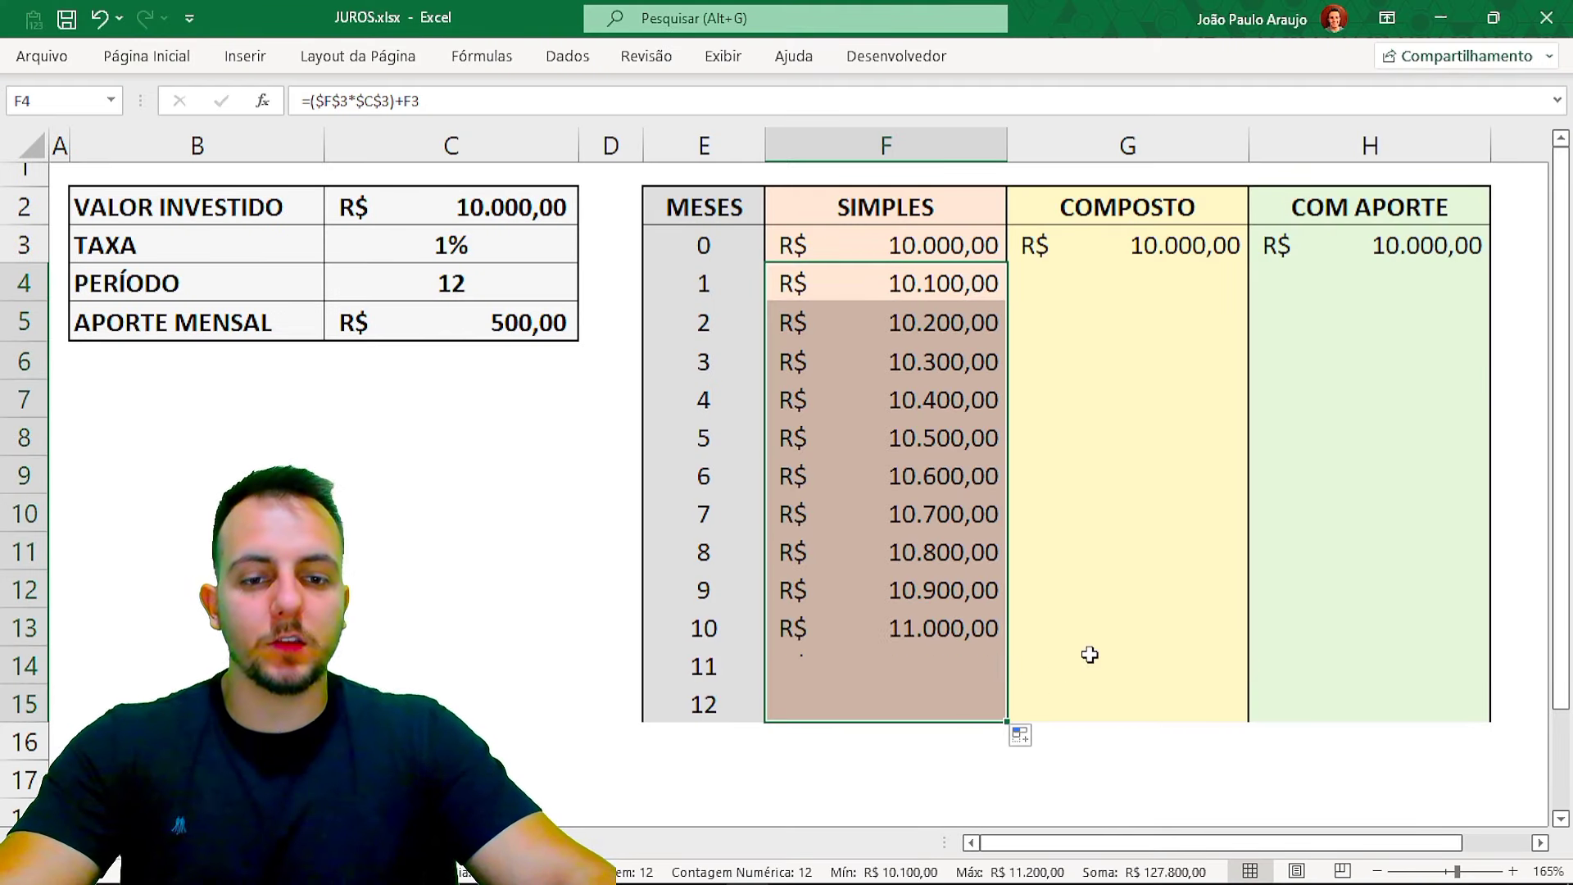
{"action": "left_click", "coordinate": [1089, 654]}
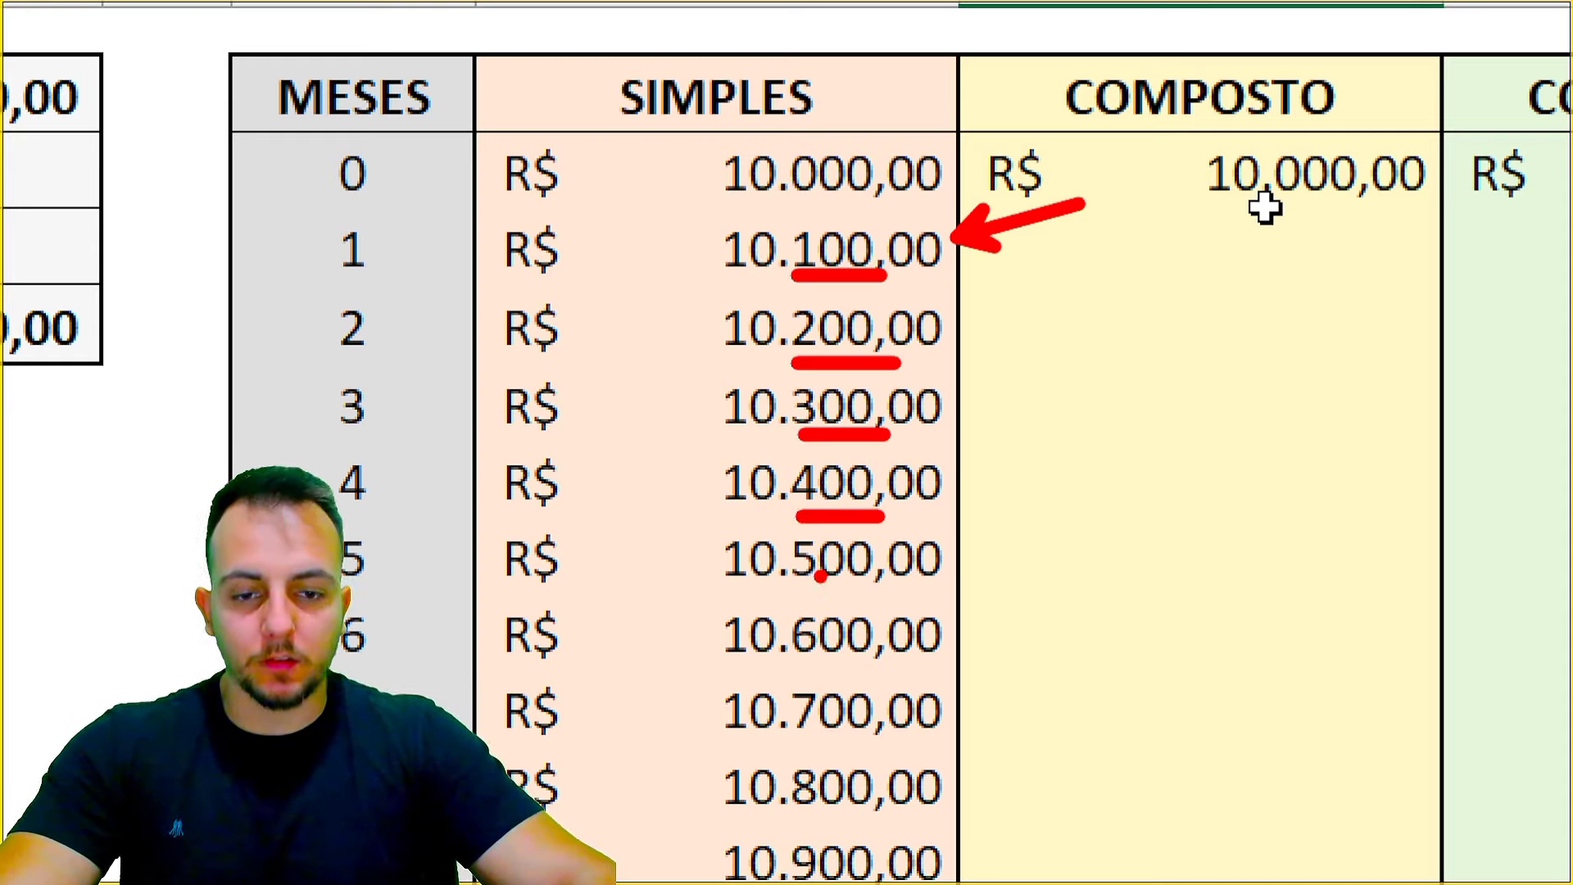
{"action": "left_click_drag", "start_coordinate": [794, 670], "coordinate": [886, 670]}
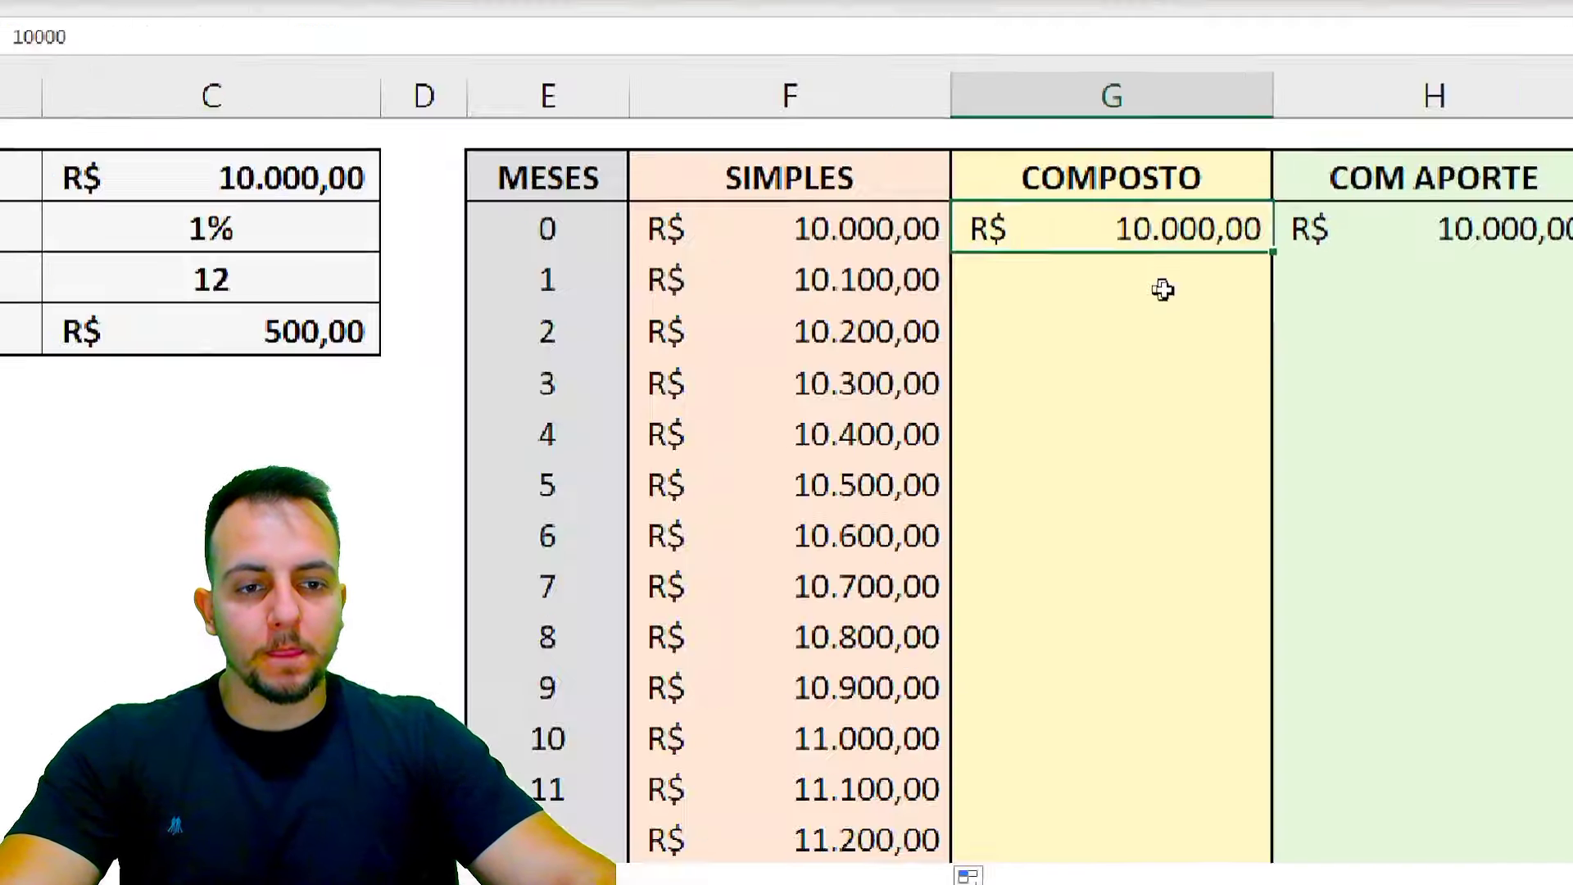
- Enter =(G3*C3) in G4 for month 1's compound interest
{"action": "left_click", "coordinate": [1147, 287]}
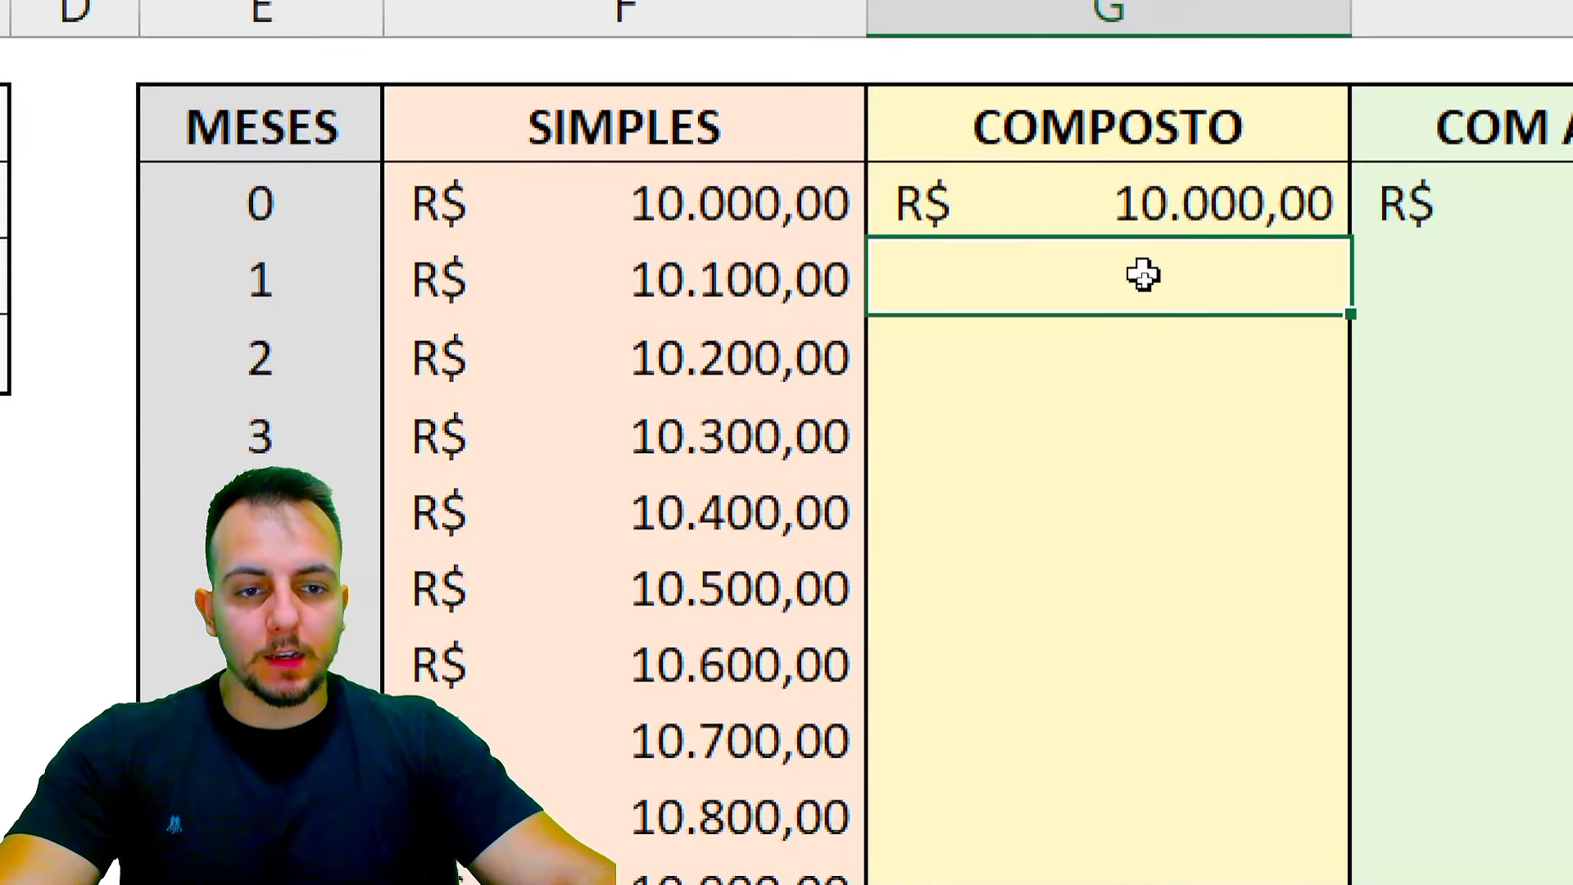
{"action": "type", "text": "="}
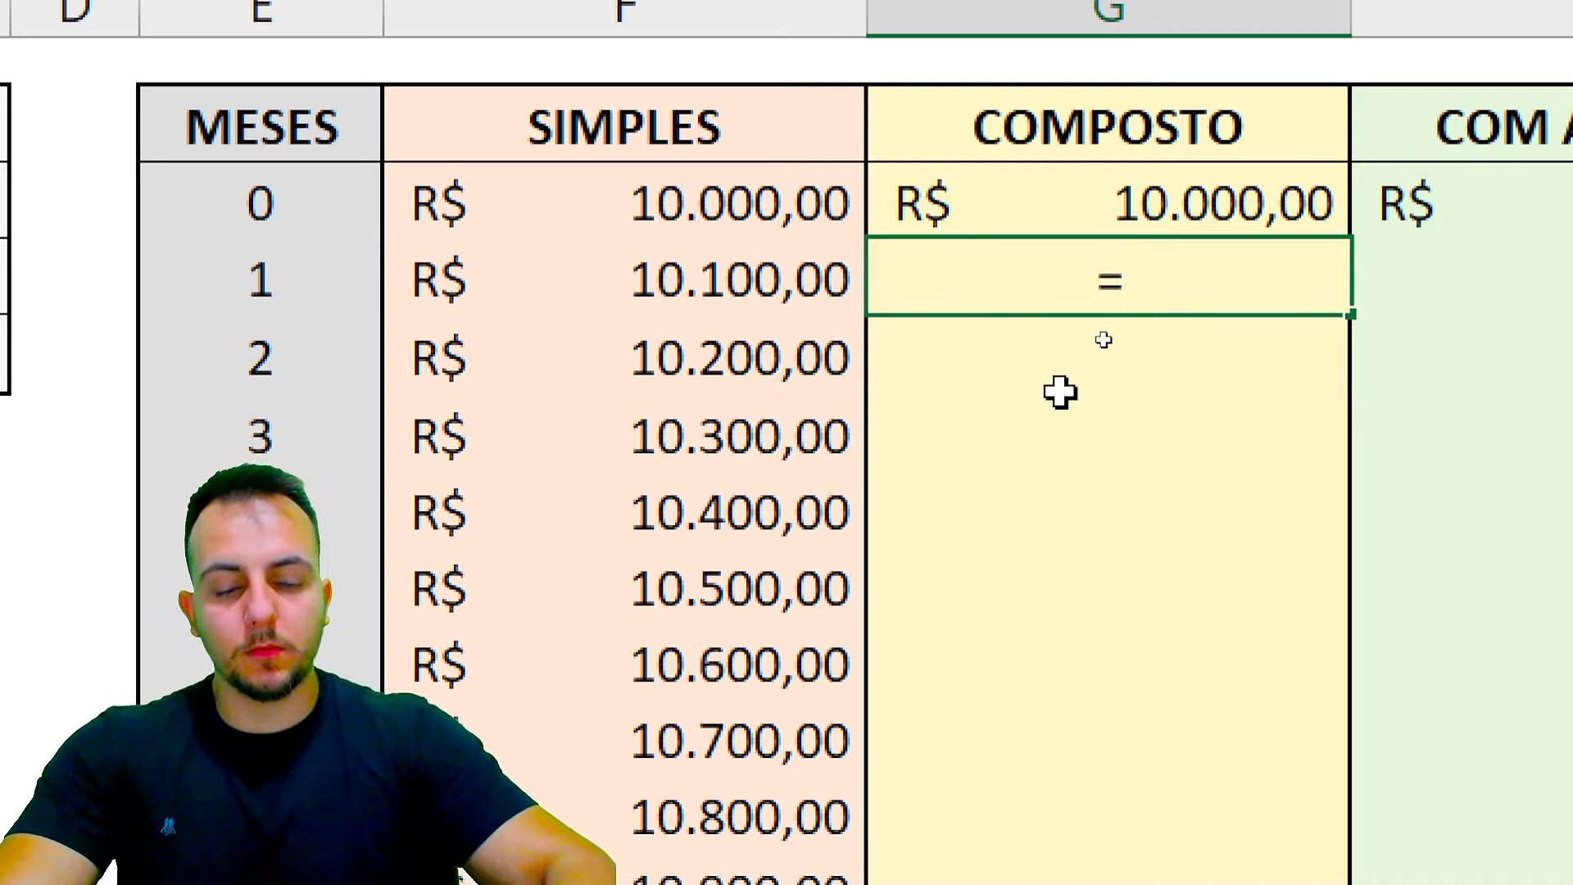
{"action": "type", "text": "("}
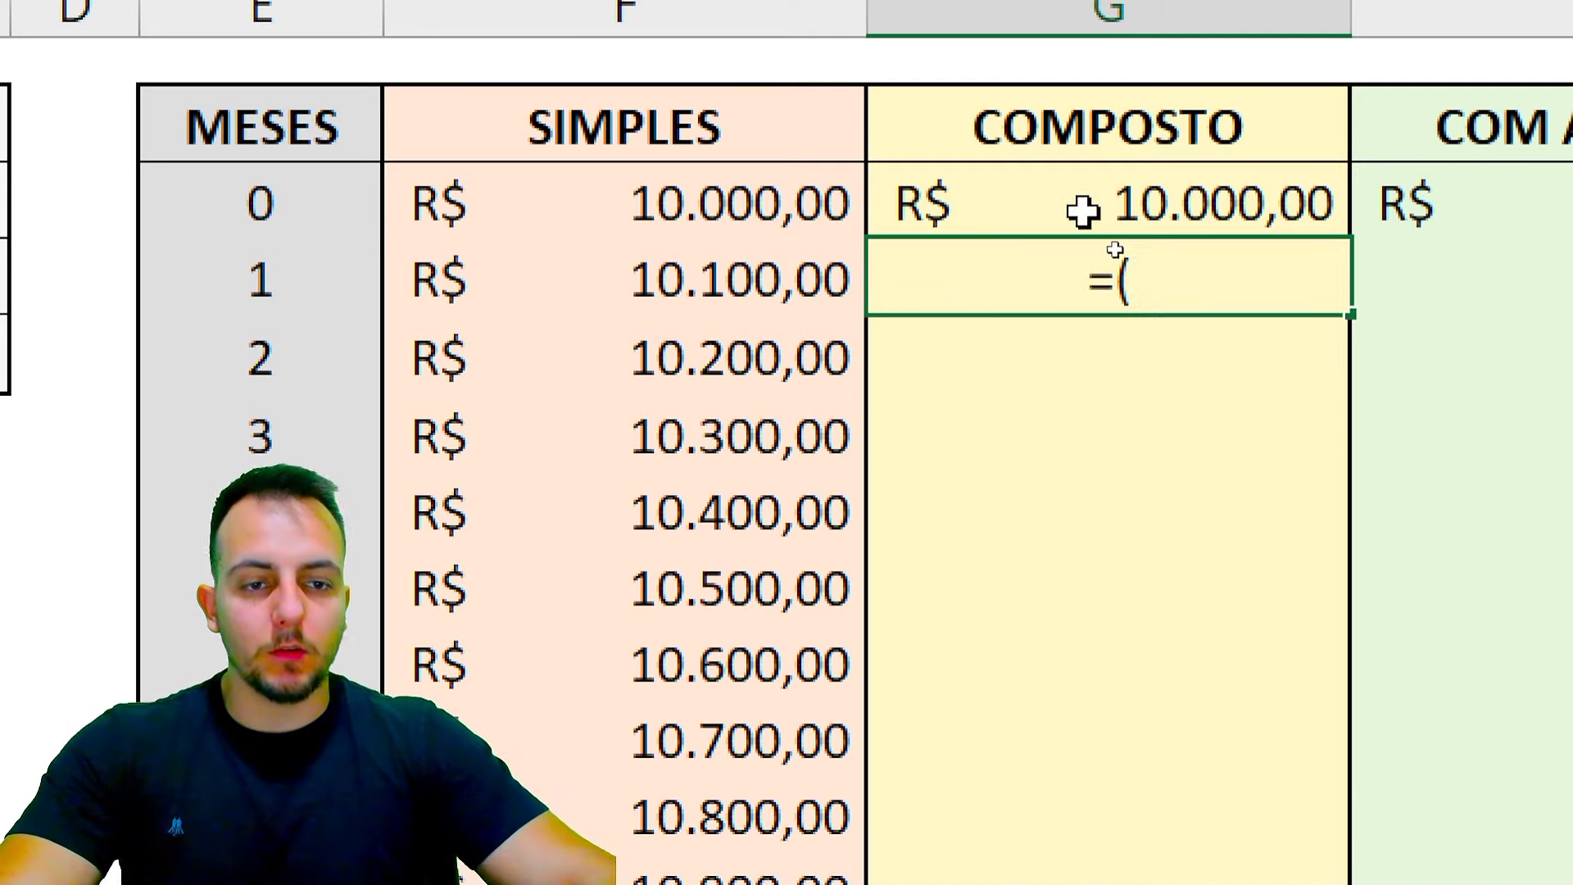
{"action": "left_click", "coordinate": [1130, 209]}
{"action": "type", "text": "*"}
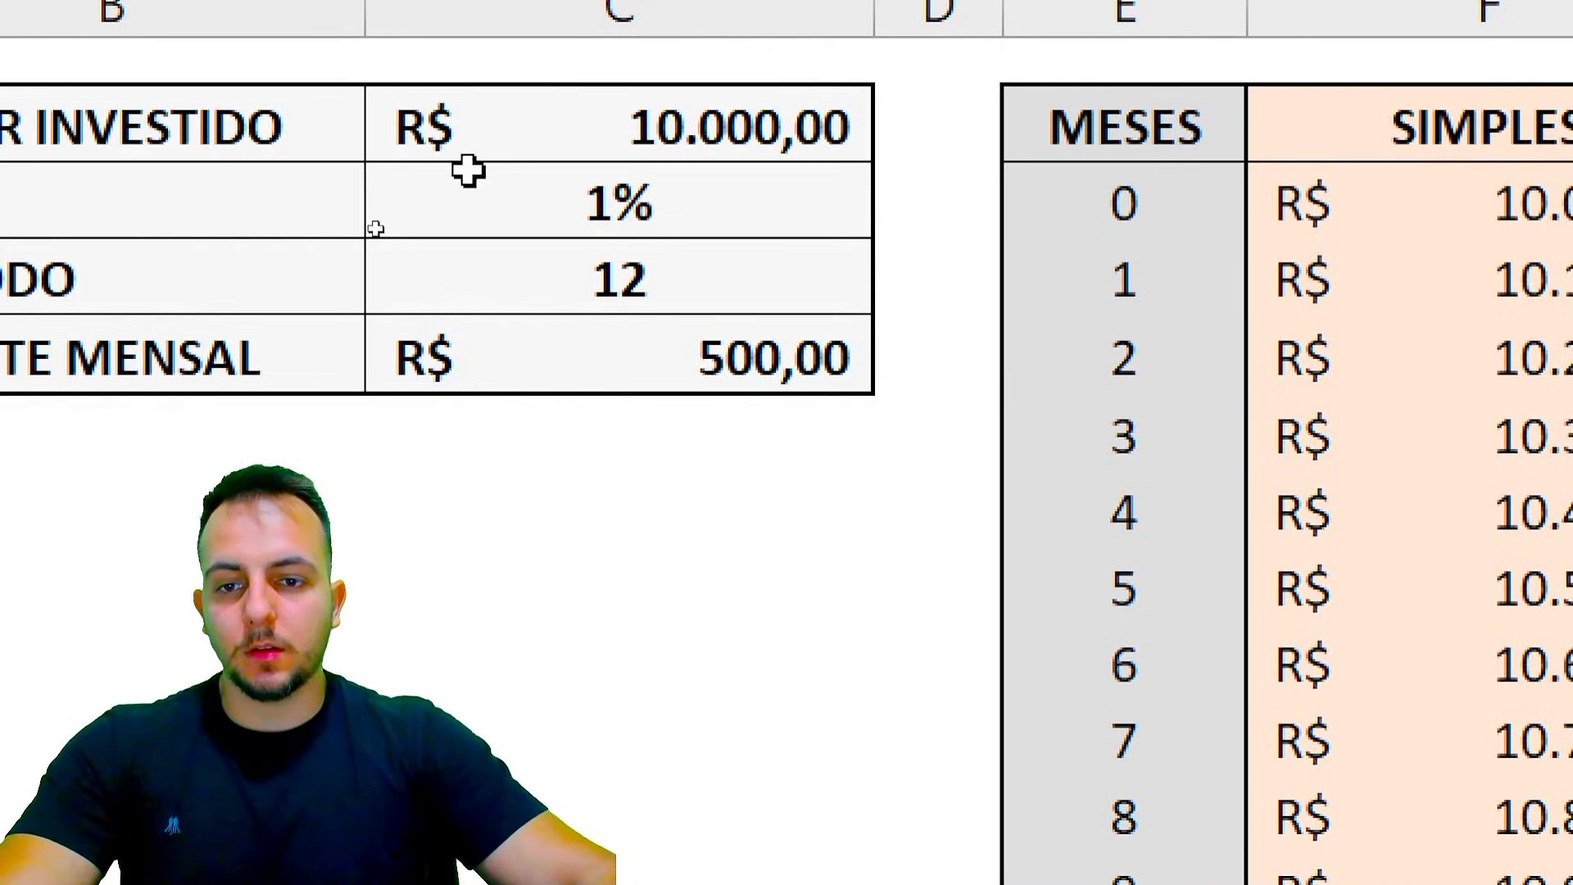
{"action": "left_click", "coordinate": [508, 201]}
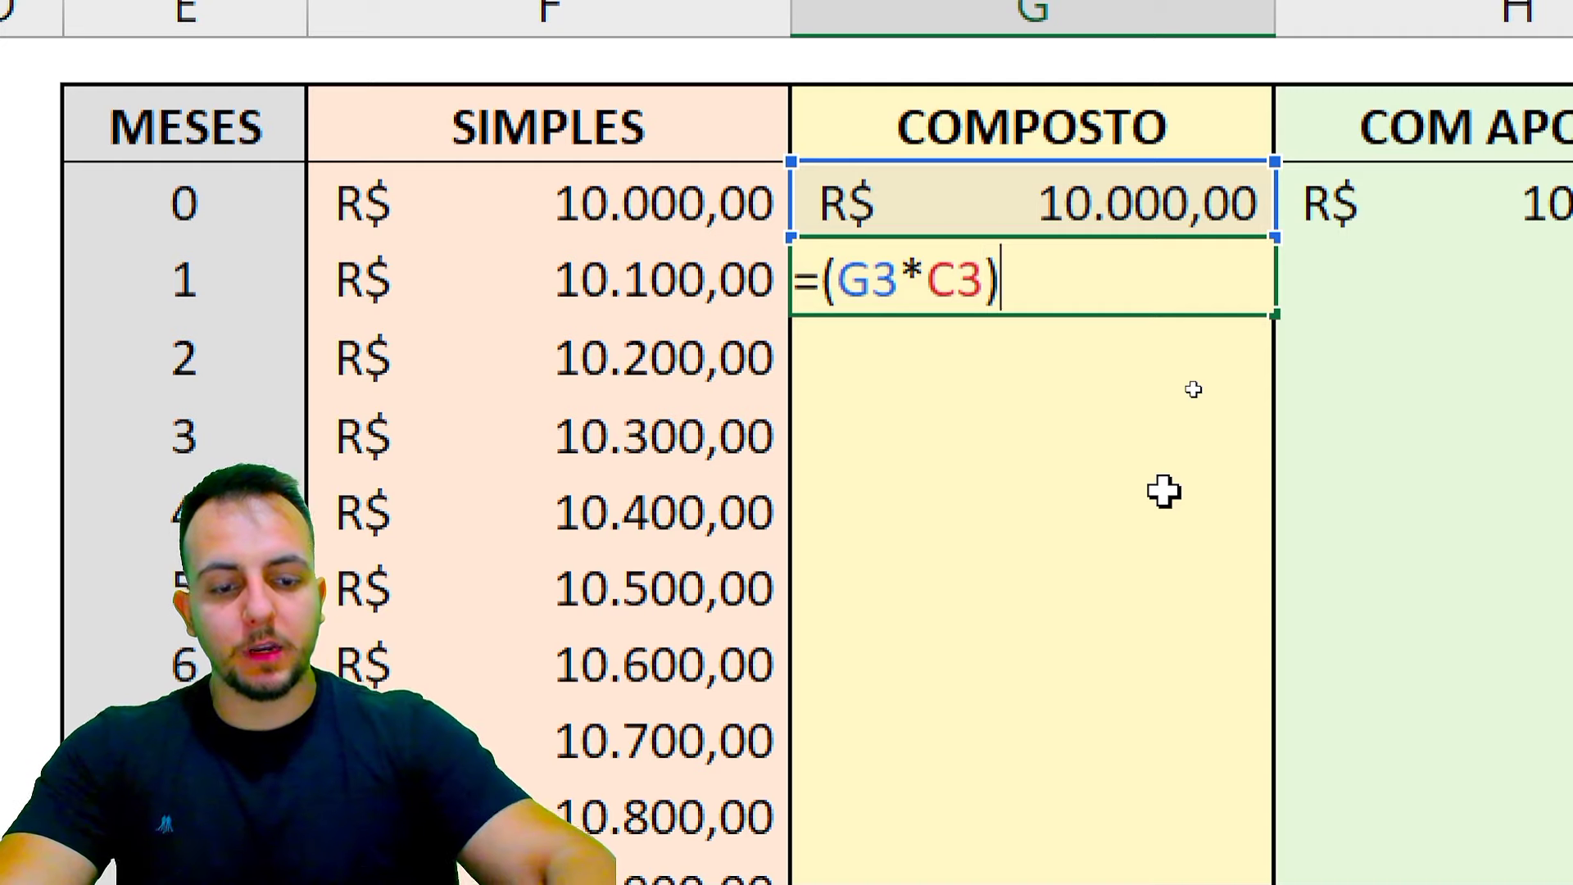
{"action": "key", "text": "Return"}
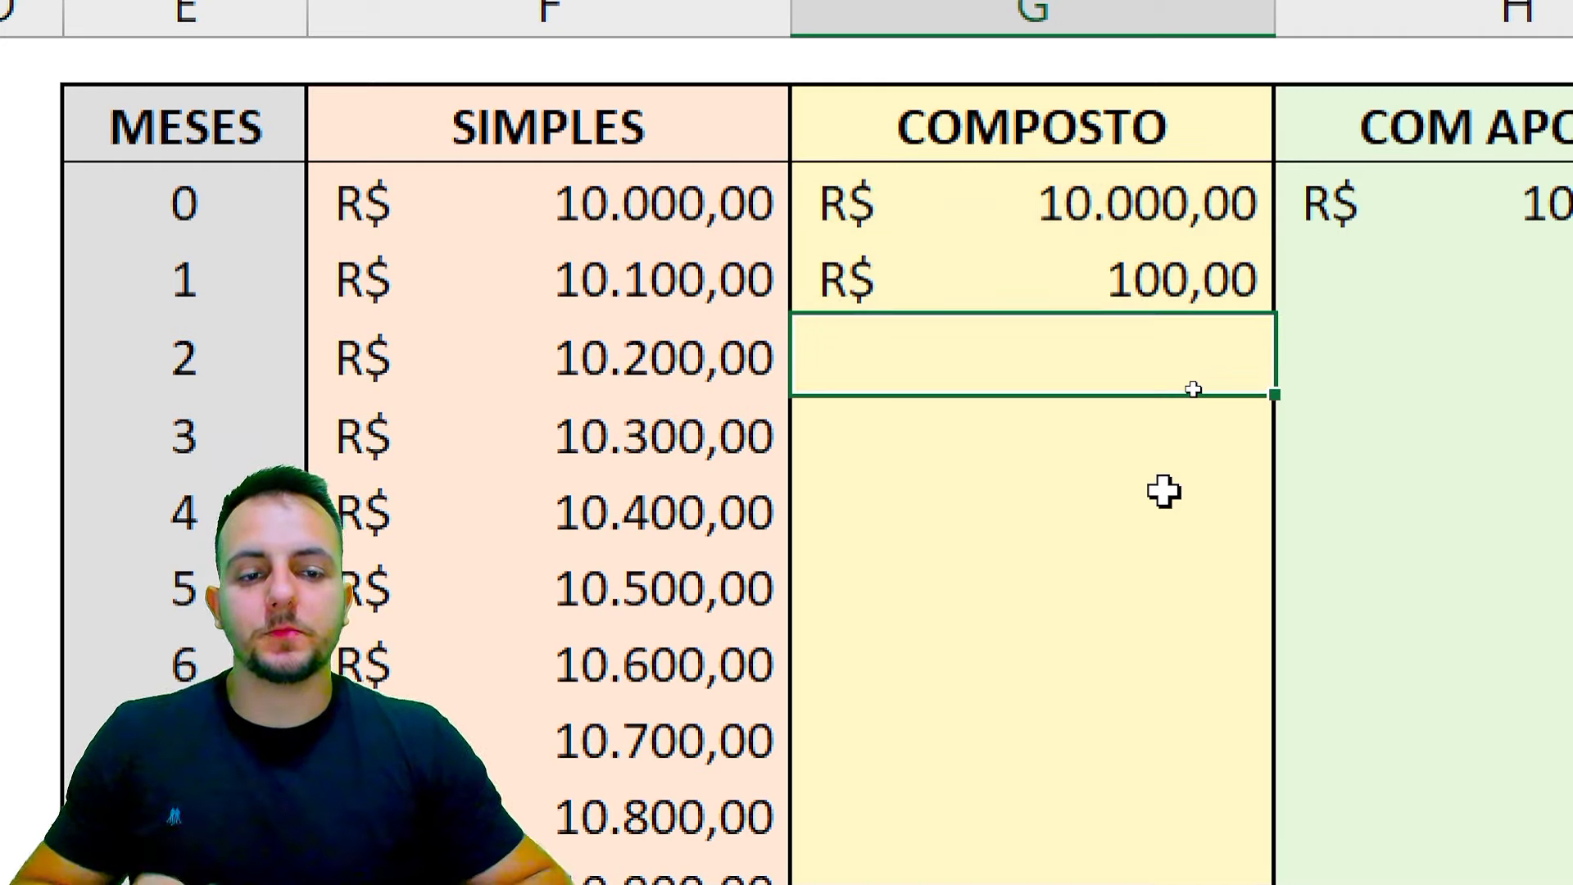
- Append +G3 so G4 reads =(G3*C3)+G3 and shows R$ 10.100,00
{"action": "left_click", "coordinate": [1135, 299]}
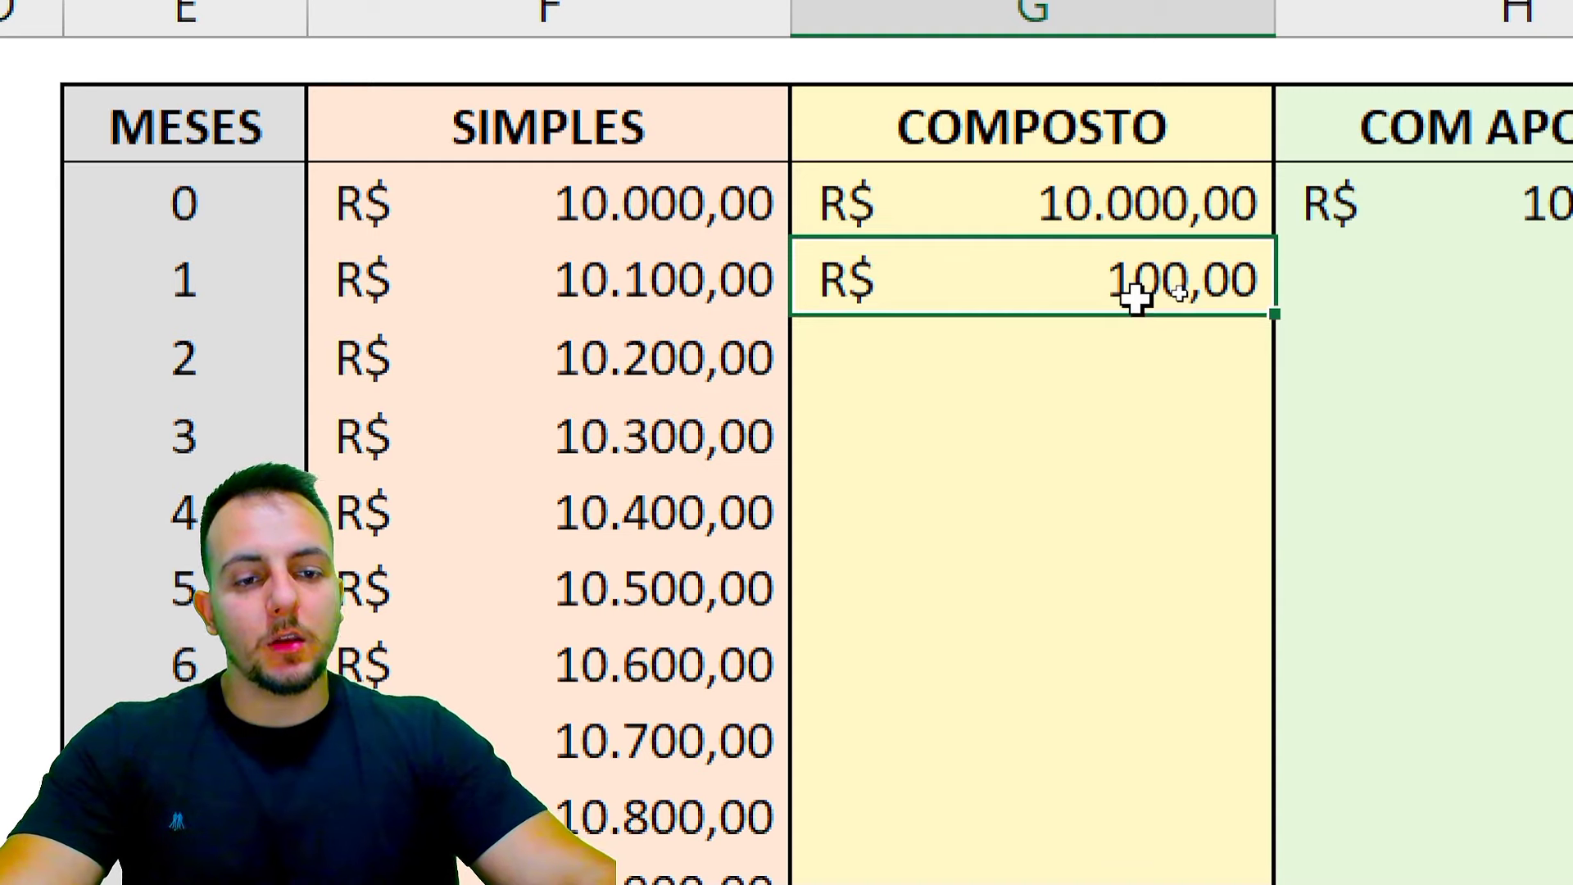
{"action": "double_click", "coordinate": [1164, 283]}
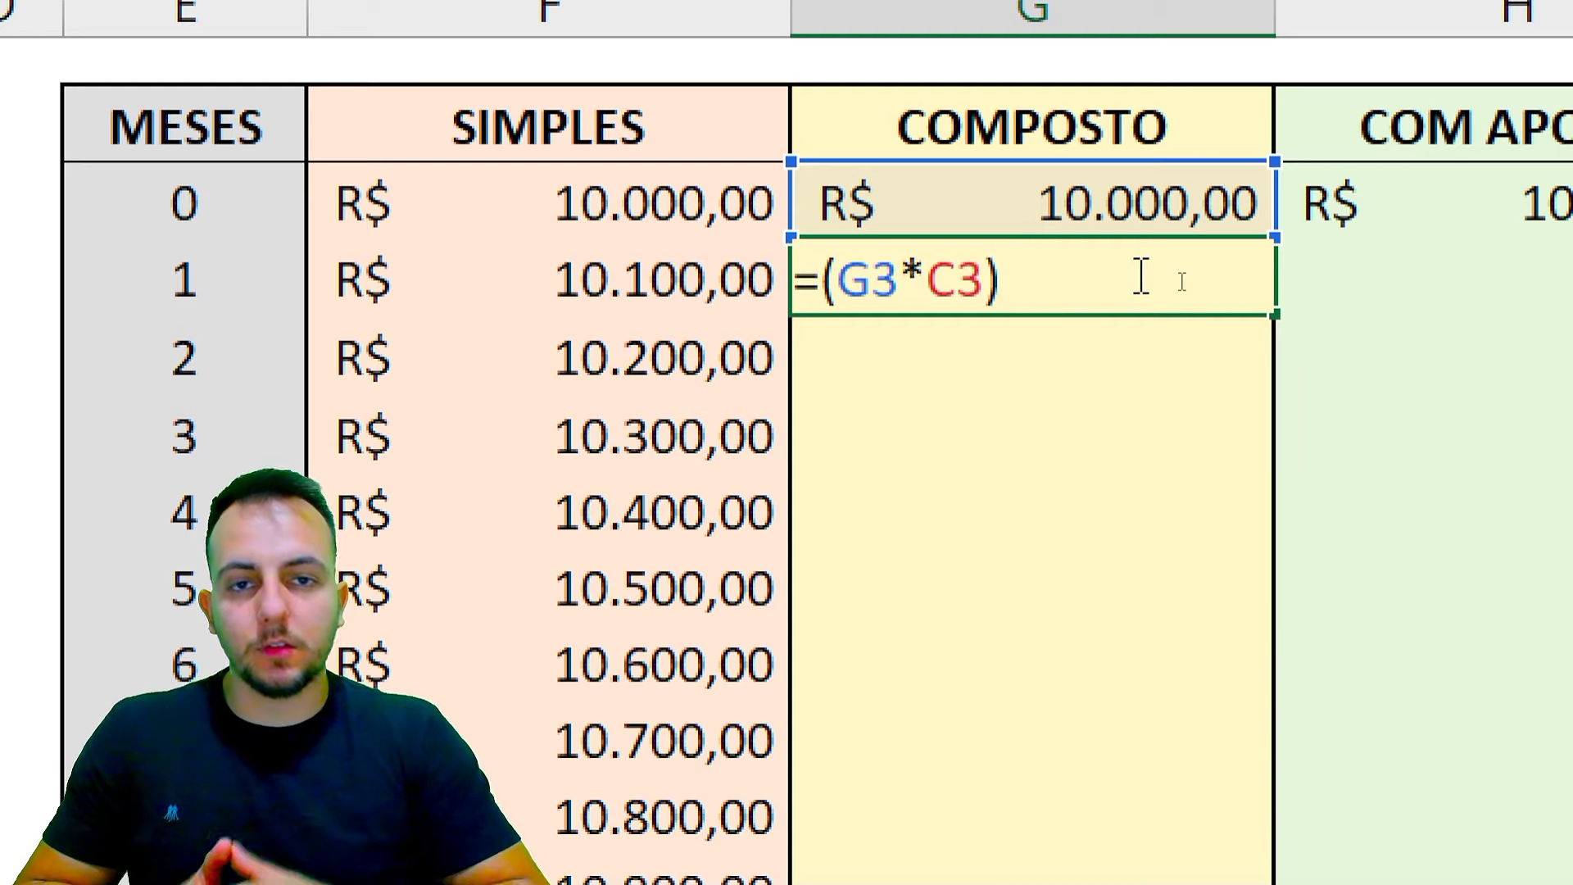
{"action": "type", "text": "+"}
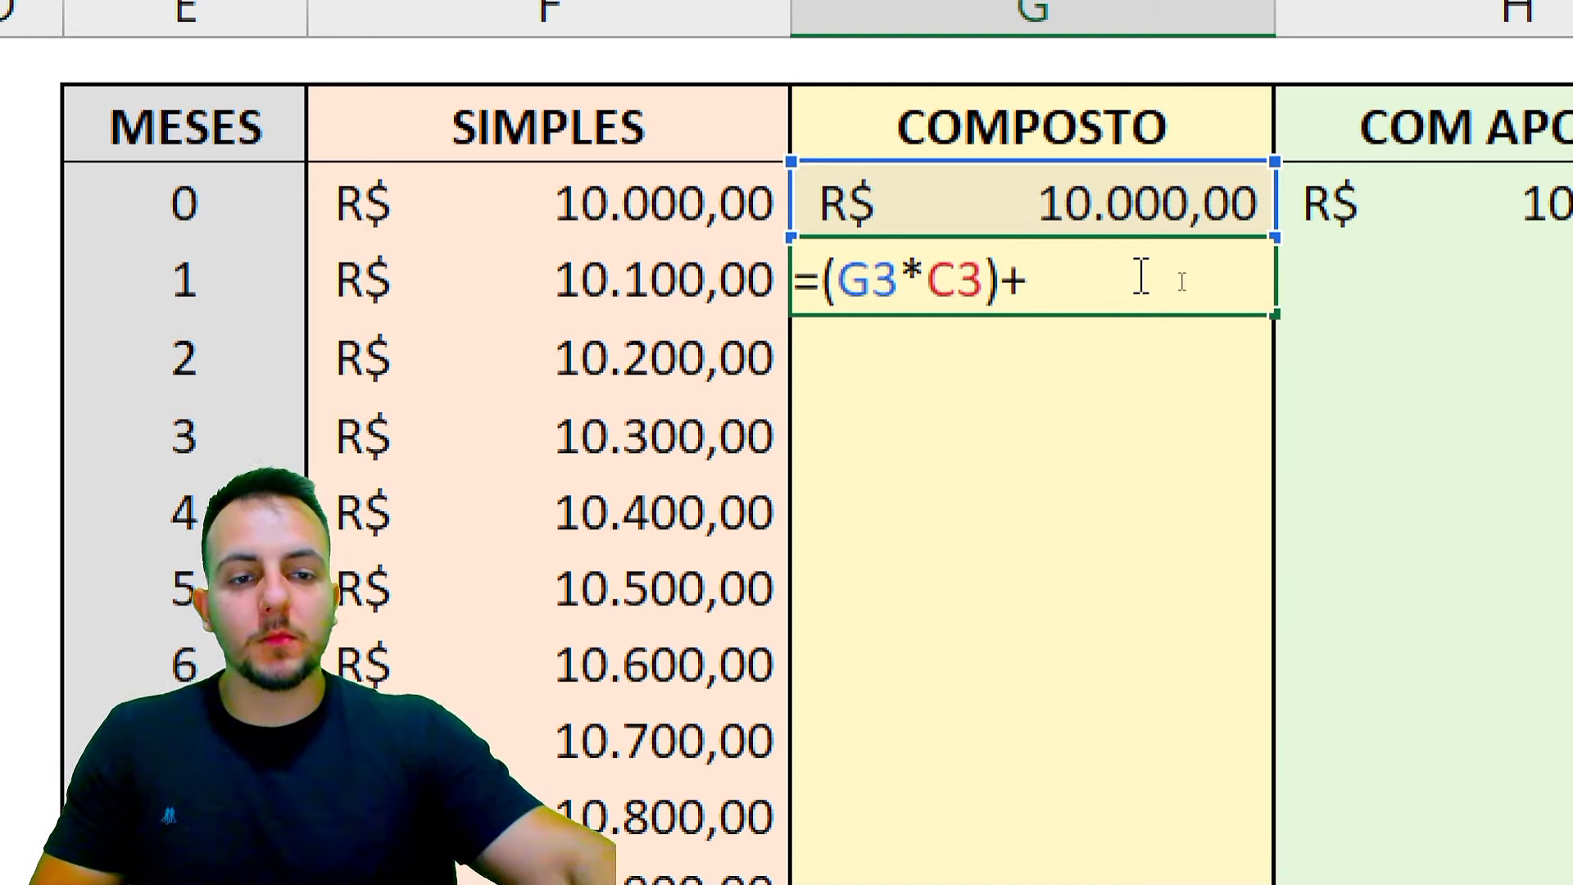
{"action": "left_click", "coordinate": [1057, 201]}
{"action": "key", "text": "Return"}
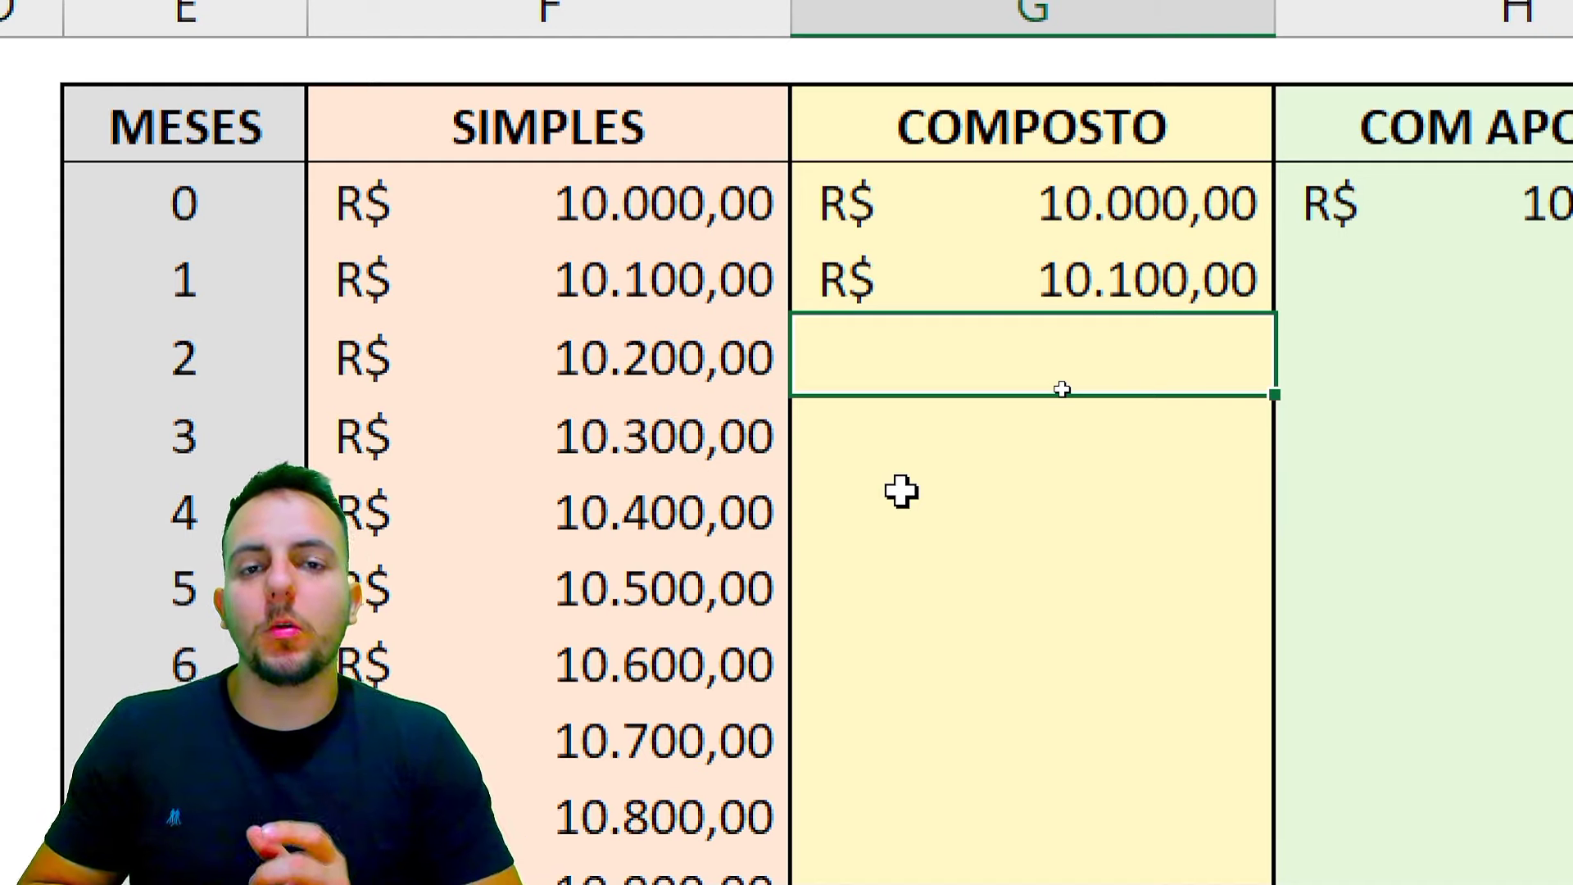
{"action": "key", "text": "ctrl+2"}
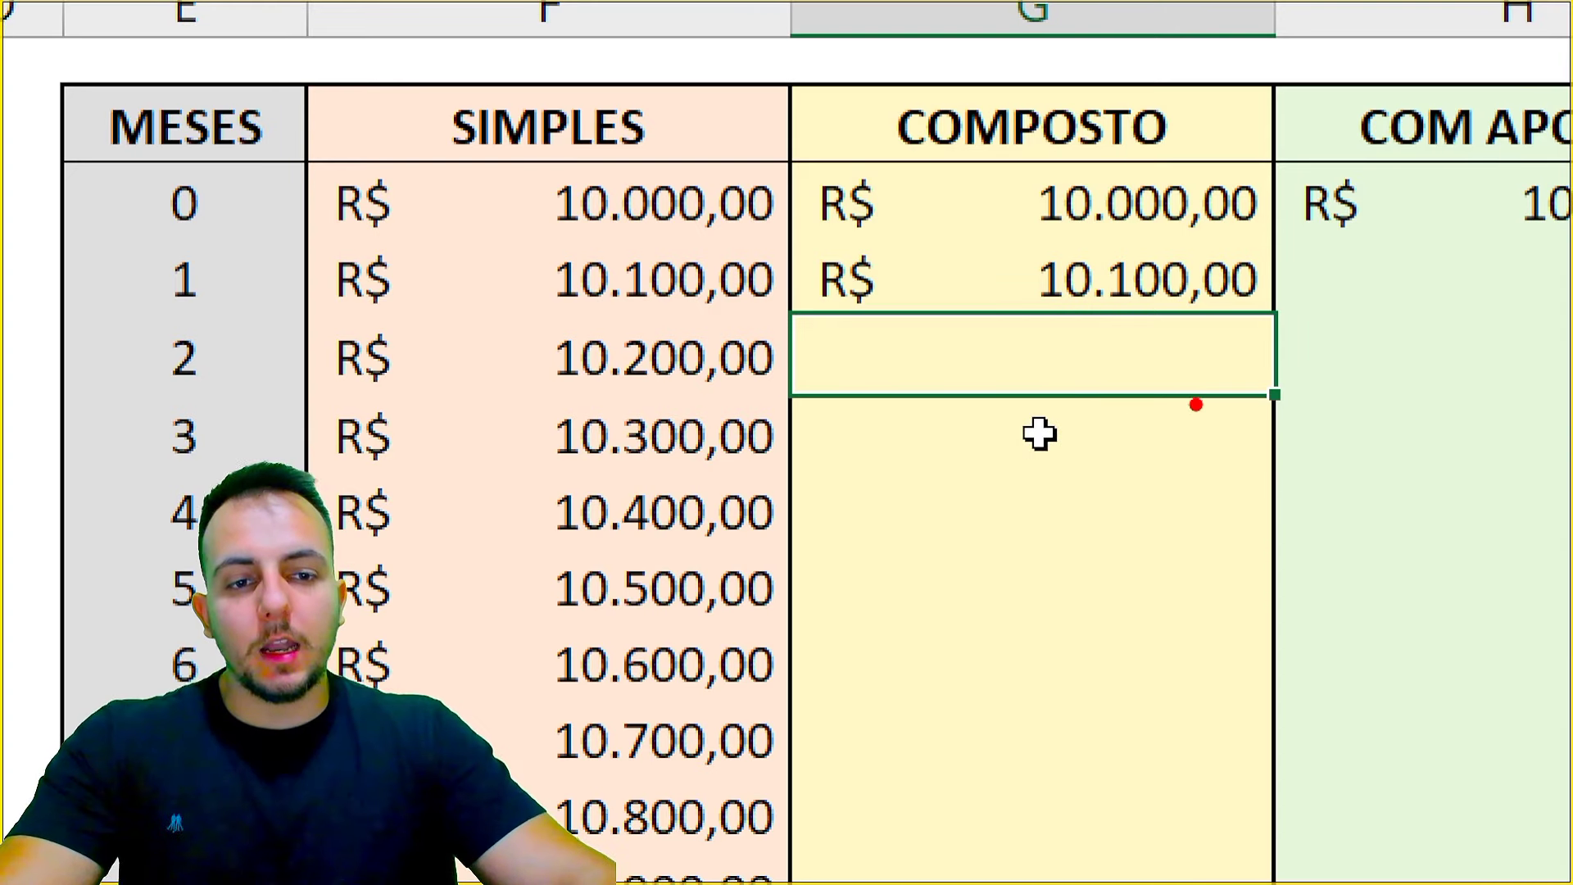
{"action": "mouse_move", "coordinate": [1192, 158]}
{"action": "left_mouse_down"}
{"action": "mouse_move", "coordinate": [976, 169]}
{"action": "mouse_move", "coordinate": [1319, 237]}
{"action": "mouse_move", "coordinate": [1135, 146]}
{"action": "left_mouse_up"}
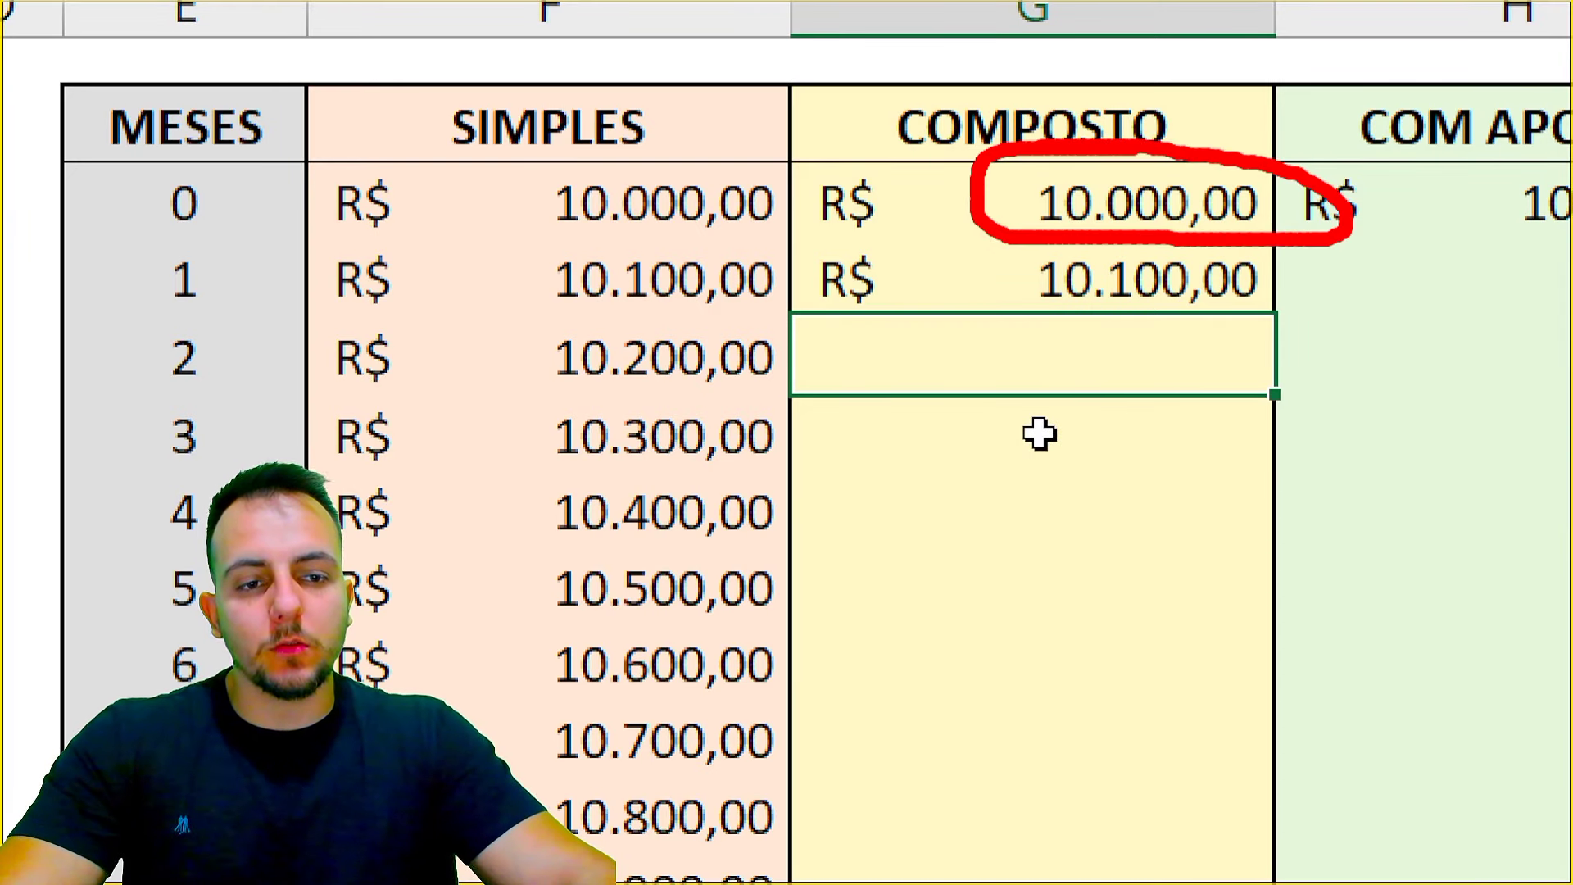
{"action": "key", "text": "e"}
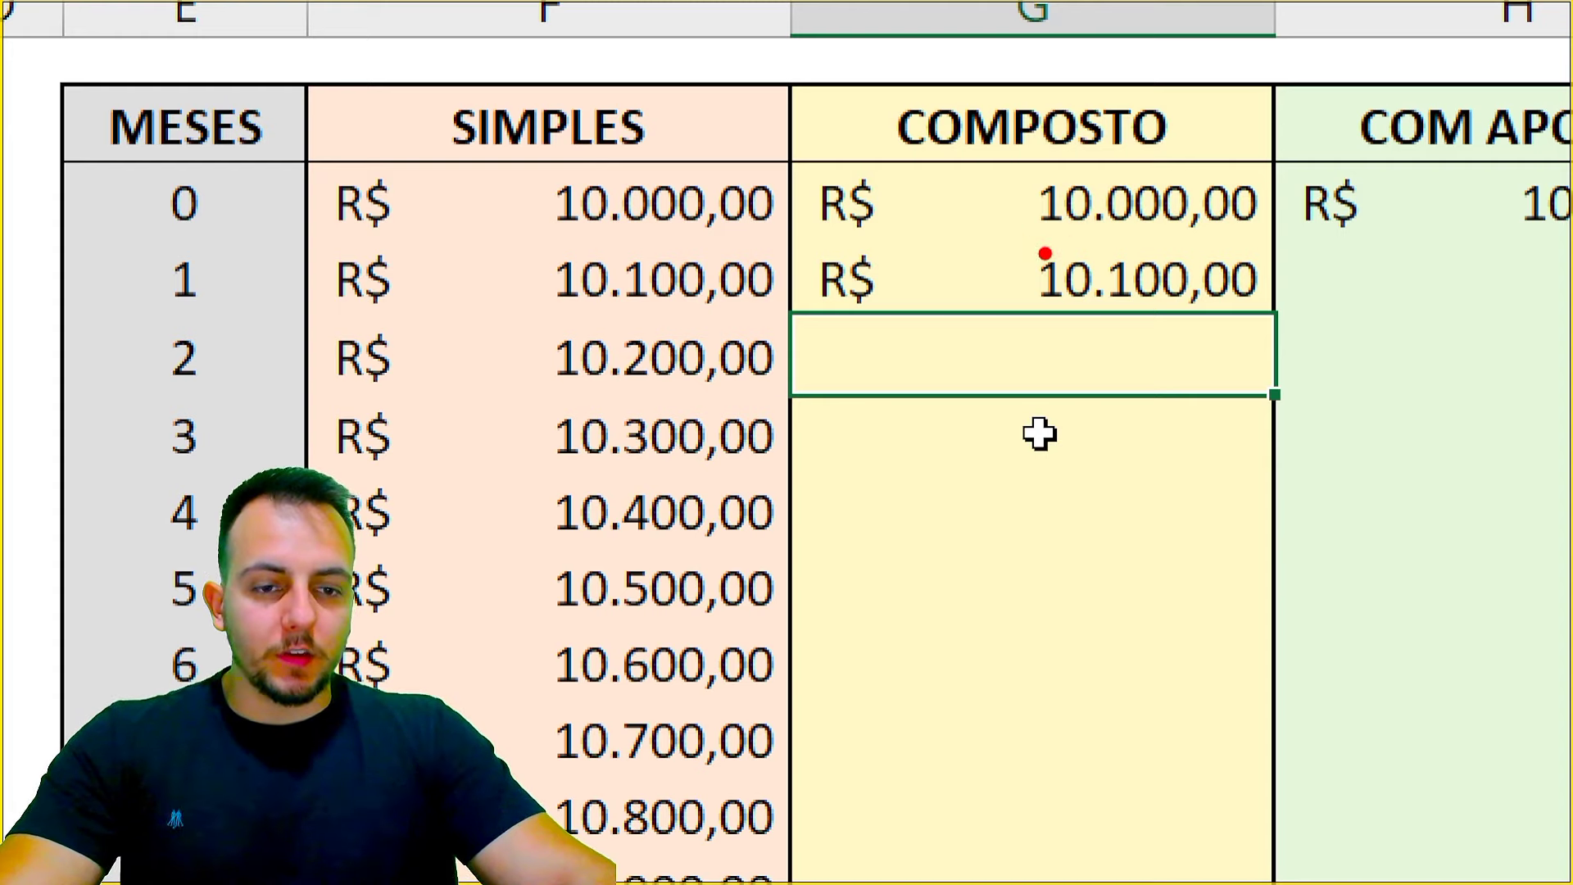
{"action": "left_click_drag", "start_coordinate": [1016, 241], "coordinate": [1291, 319]}
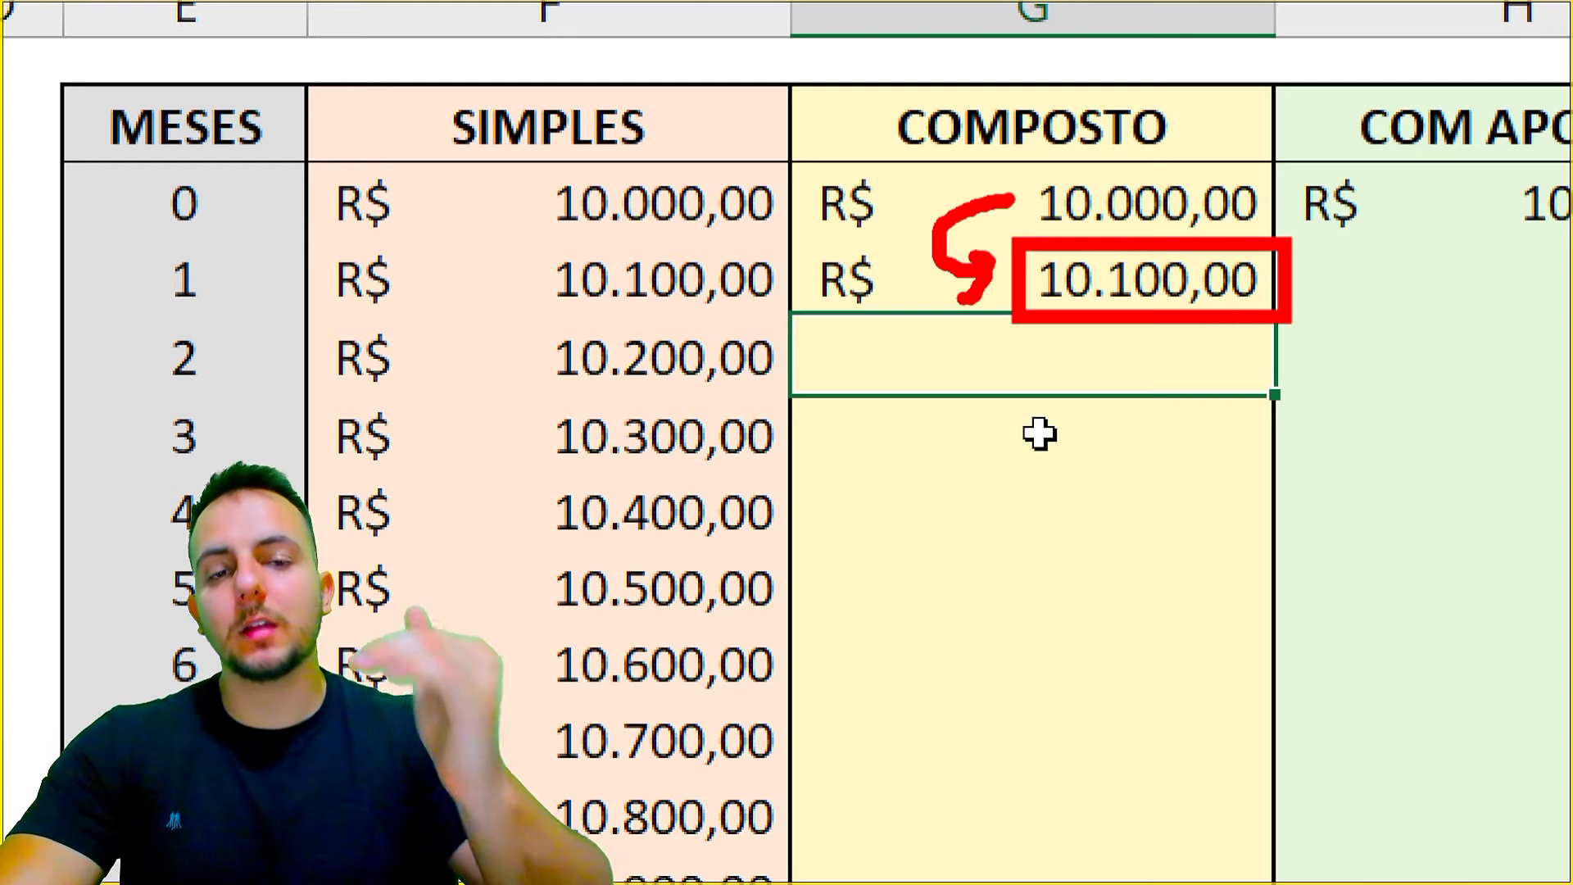
{"action": "left_click", "coordinate": [1009, 302]}
{"action": "left_click", "coordinate": [1020, 313]}
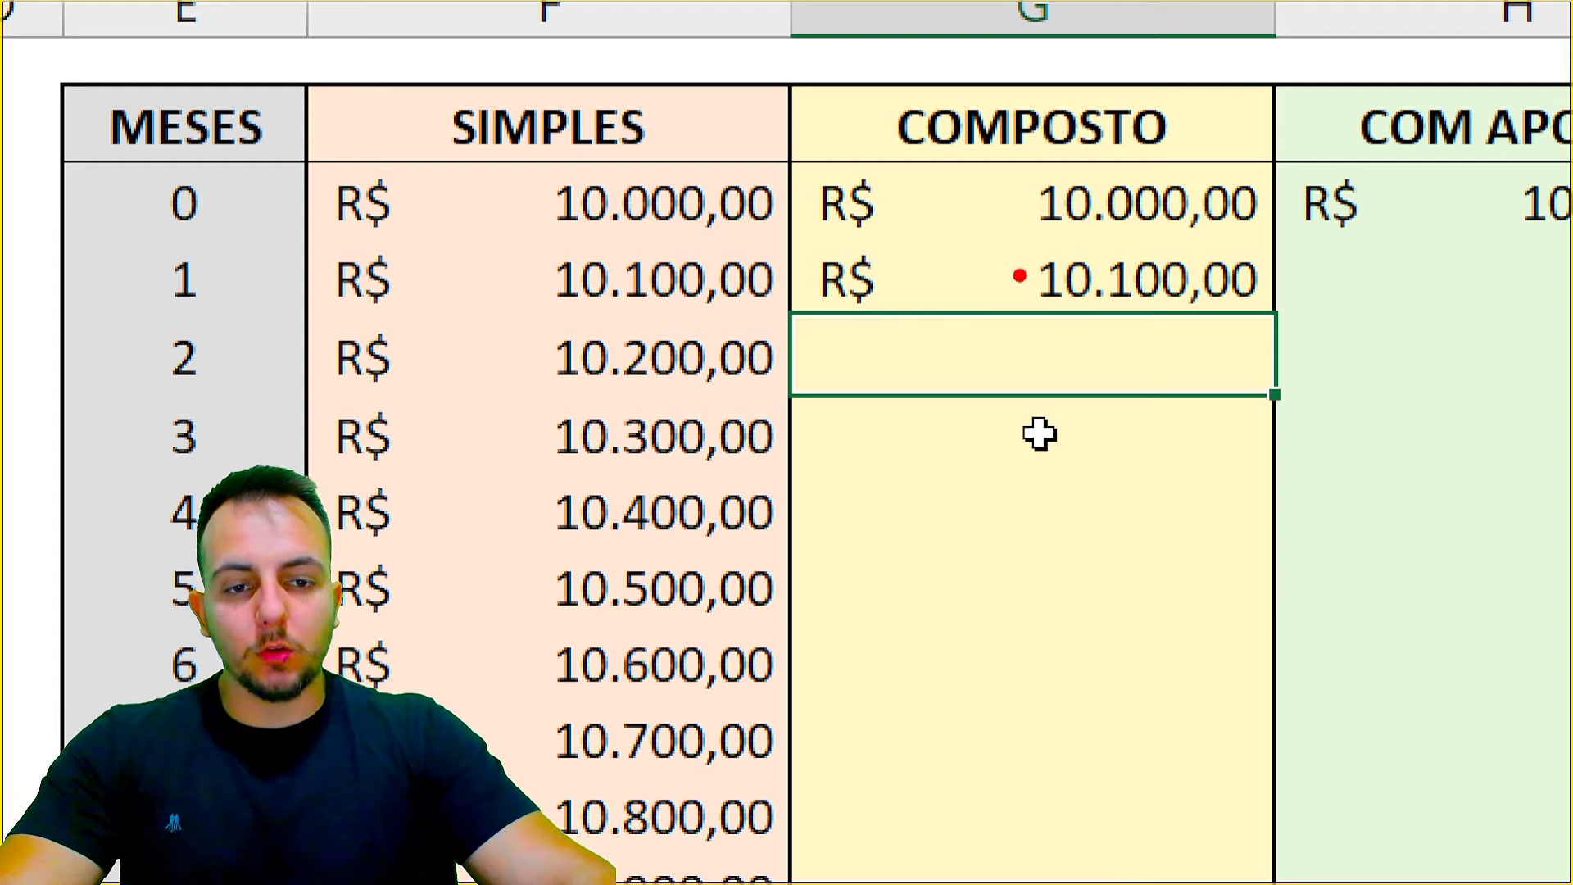
{"action": "mouse_move", "coordinate": [1011, 242]}
{"action": "left_mouse_down"}
{"action": "mouse_move", "coordinate": [1159, 295]}
{"action": "mouse_move", "coordinate": [1286, 313]}
{"action": "left_mouse_up"}
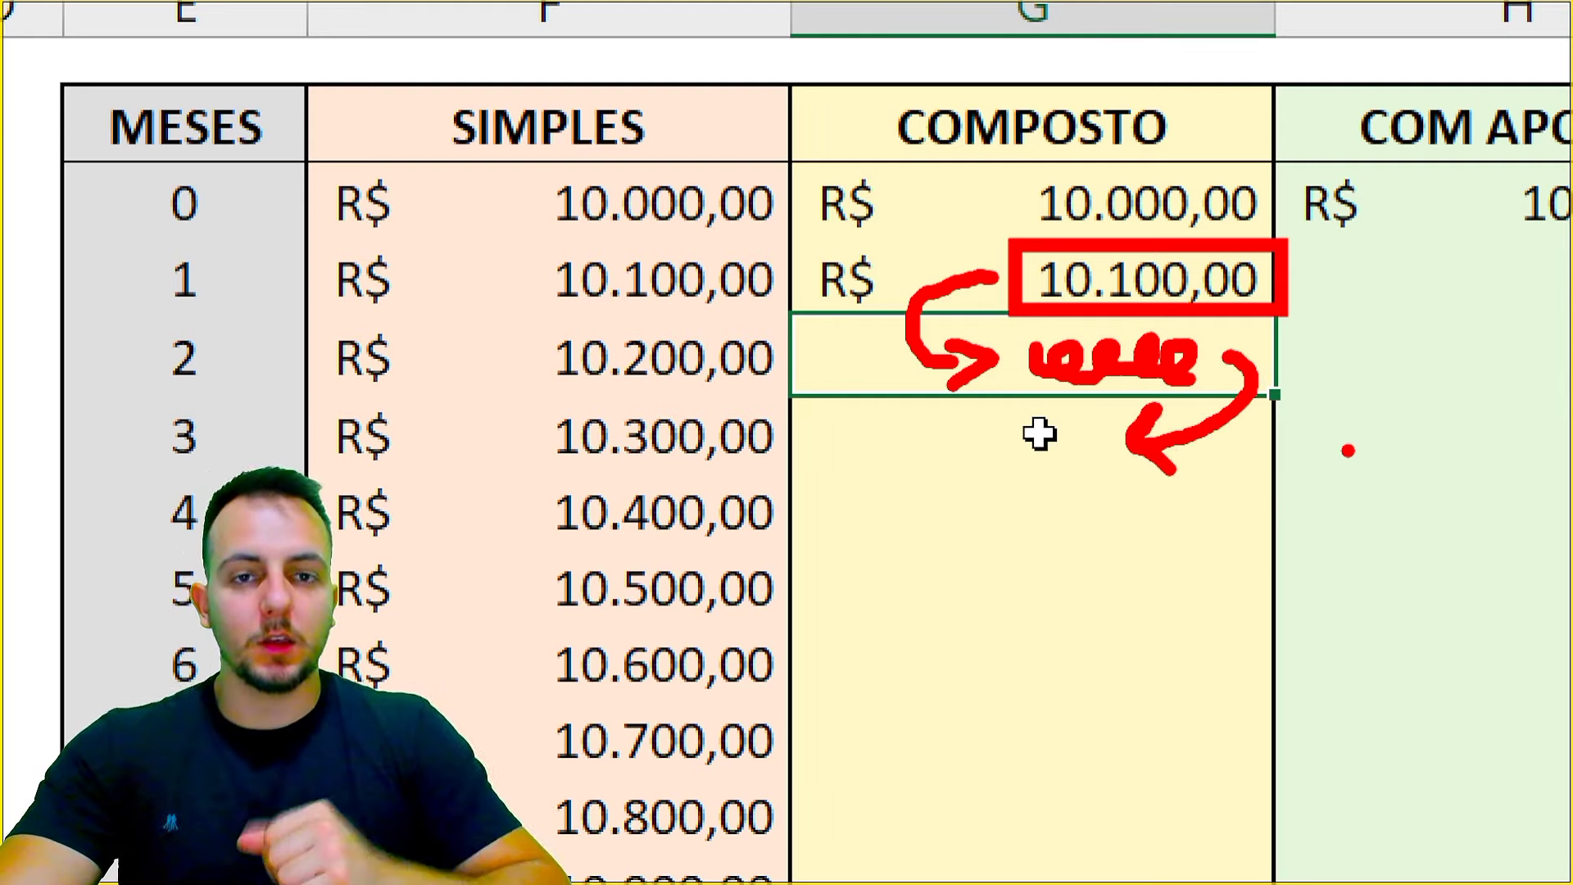
{"action": "key", "text": "Escape"}
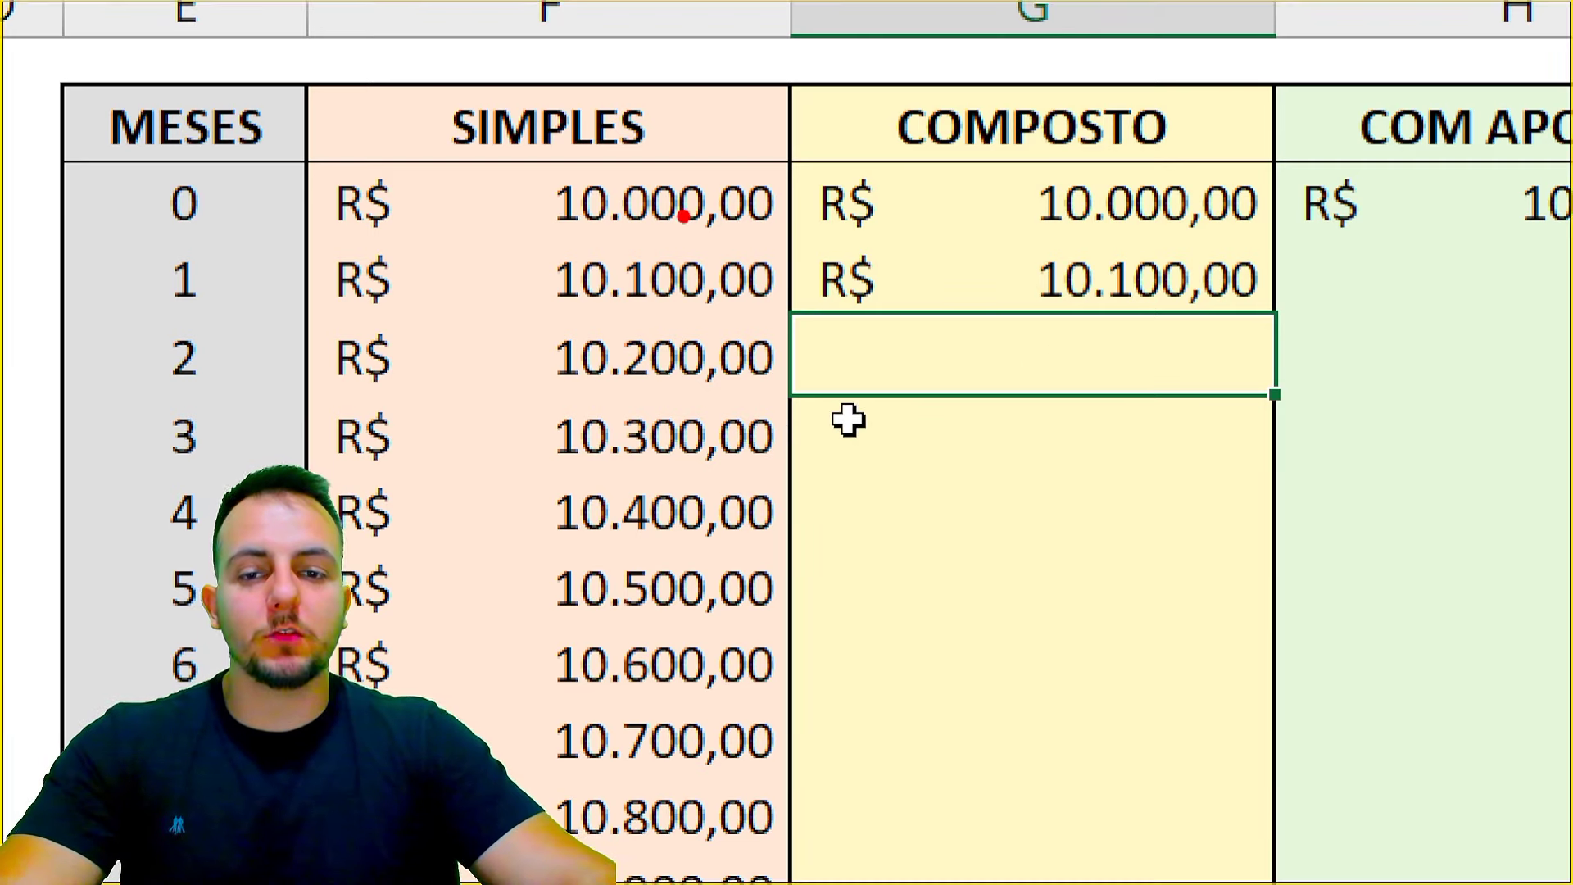
{"action": "mouse_move", "coordinate": [706, 146]}
{"action": "left_mouse_down"}
{"action": "mouse_move", "coordinate": [510, 193]}
{"action": "mouse_move", "coordinate": [791, 197]}
{"action": "left_mouse_up"}
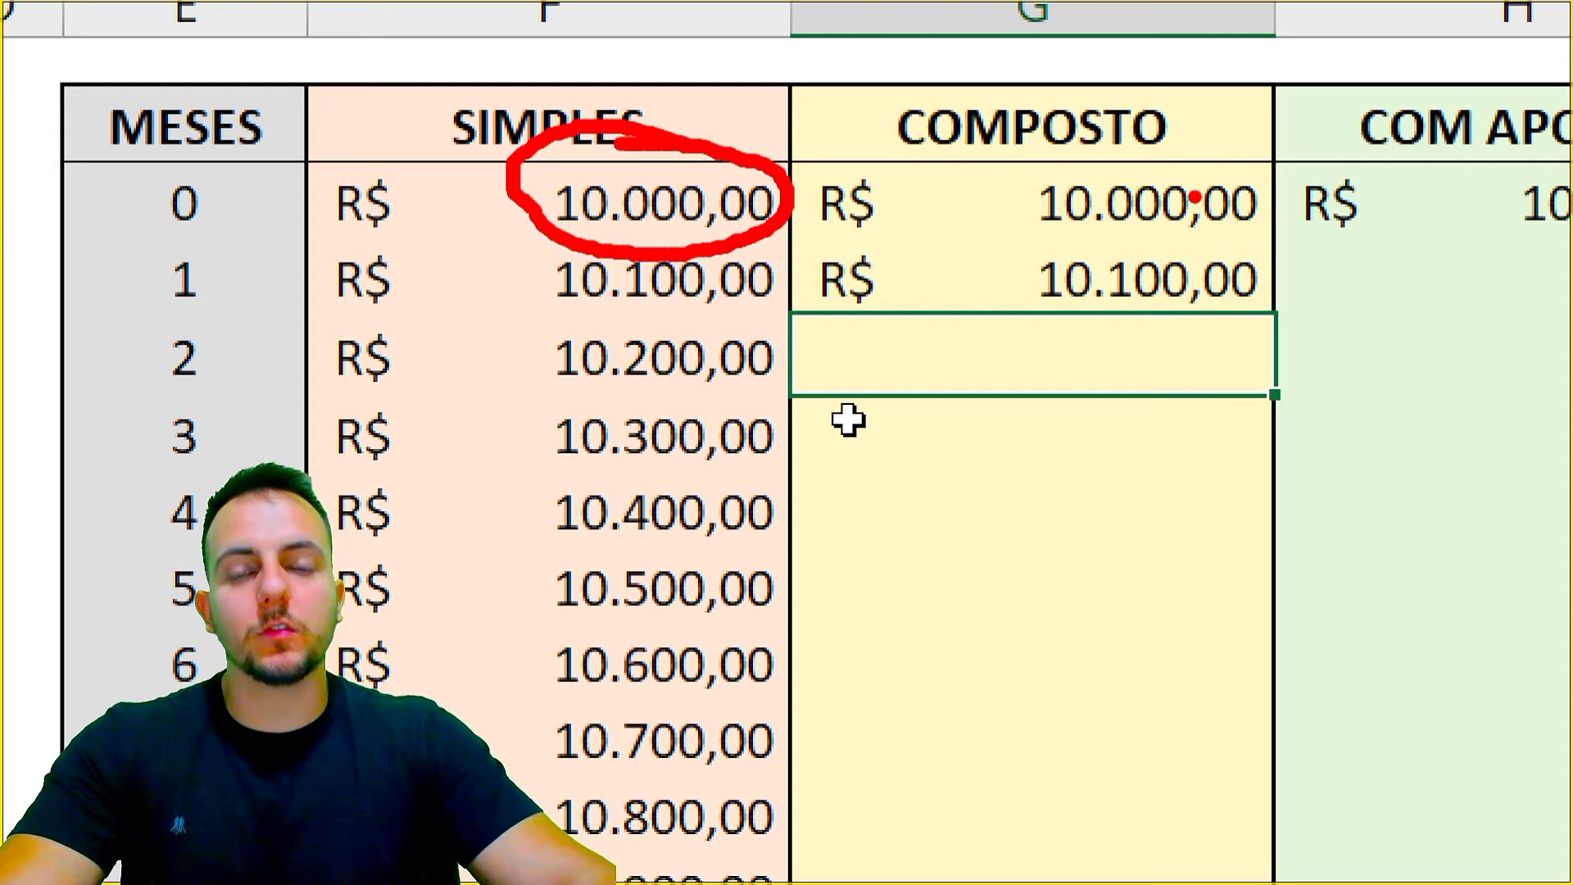
{"action": "mouse_move", "coordinate": [1114, 148]}
{"action": "left_mouse_down"}
{"action": "mouse_move", "coordinate": [1188, 246]}
{"action": "mouse_move", "coordinate": [1123, 154]}
{"action": "left_mouse_up"}
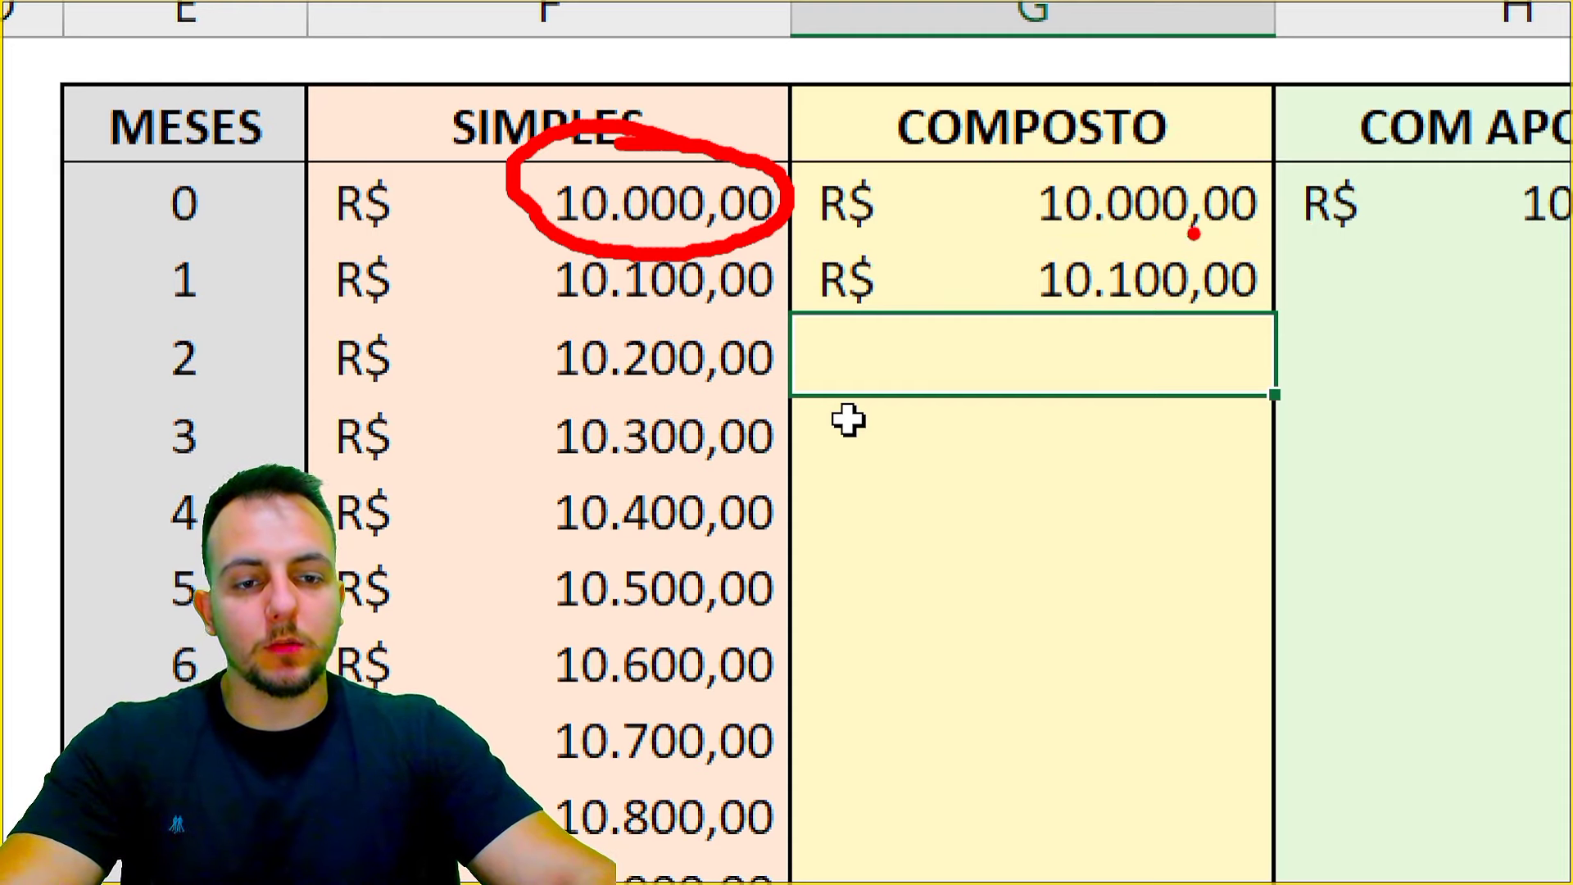
{"action": "mouse_move", "coordinate": [1155, 240]}
{"action": "left_mouse_down"}
{"action": "mouse_move", "coordinate": [1000, 285]}
{"action": "mouse_move", "coordinate": [1278, 271]}
{"action": "left_mouse_up"}
{"action": "left_click_drag", "start_coordinate": [1107, 306], "coordinate": [1159, 307]}
{"action": "left_click_drag", "start_coordinate": [1008, 341], "coordinate": [1265, 404]}
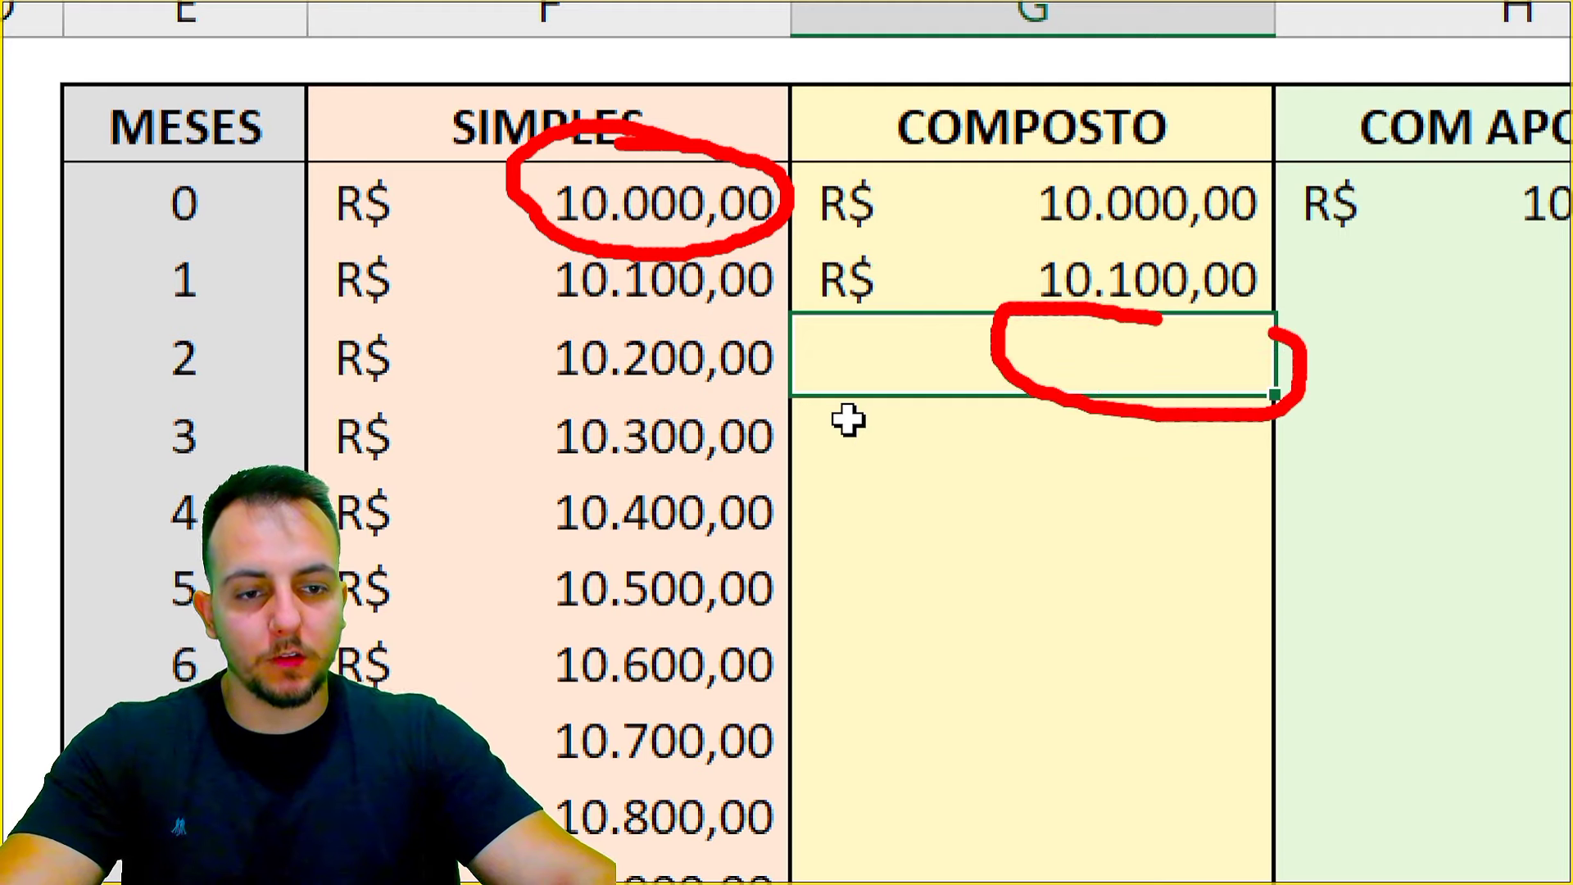
{"action": "mouse_move", "coordinate": [1110, 414]}
{"action": "left_mouse_down"}
{"action": "mouse_move", "coordinate": [1161, 416]}
{"action": "mouse_move", "coordinate": [1098, 436]}
{"action": "left_mouse_up"}
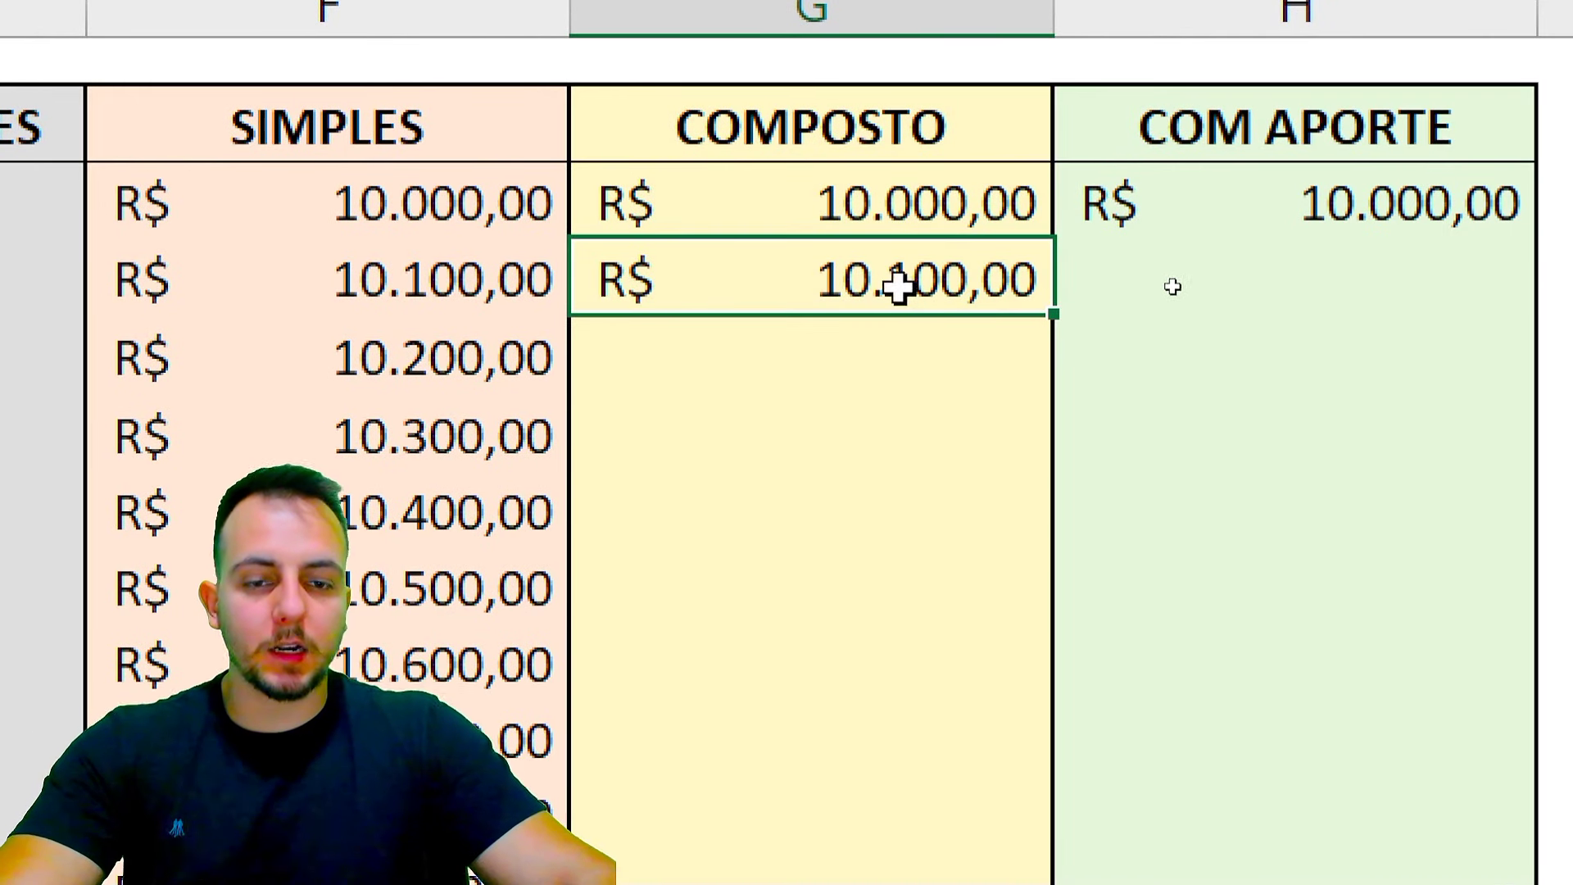
- Lock the rate reference in G4 so the formula reads =(G3*$C$3)+G3
{"action": "key", "text": "F2"}
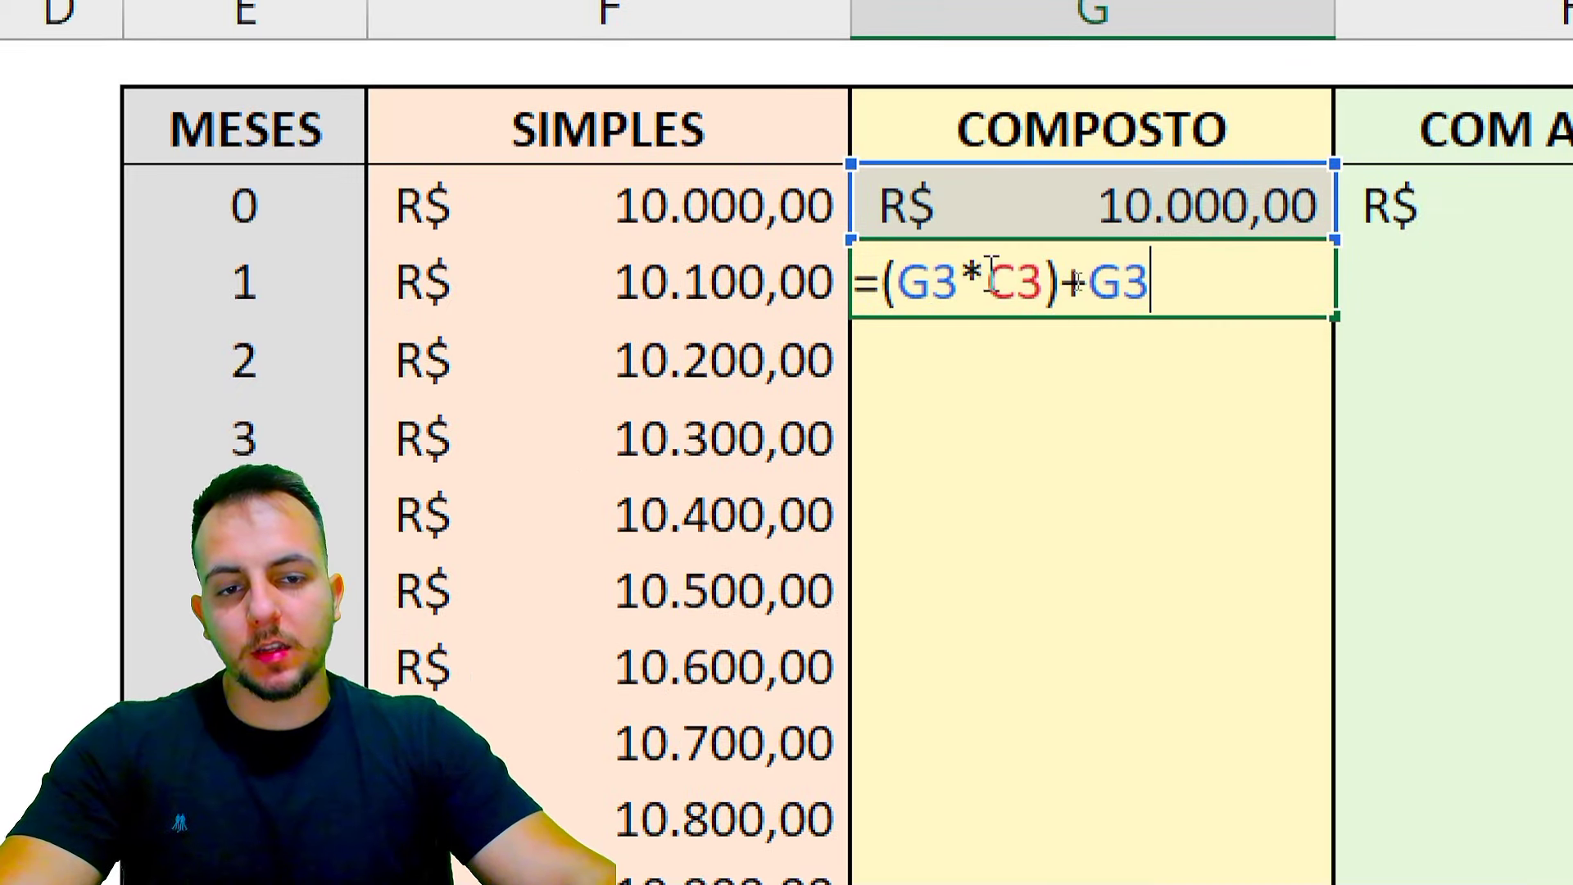
{"action": "left_click_drag", "start_coordinate": [990, 282], "coordinate": [1044, 283]}
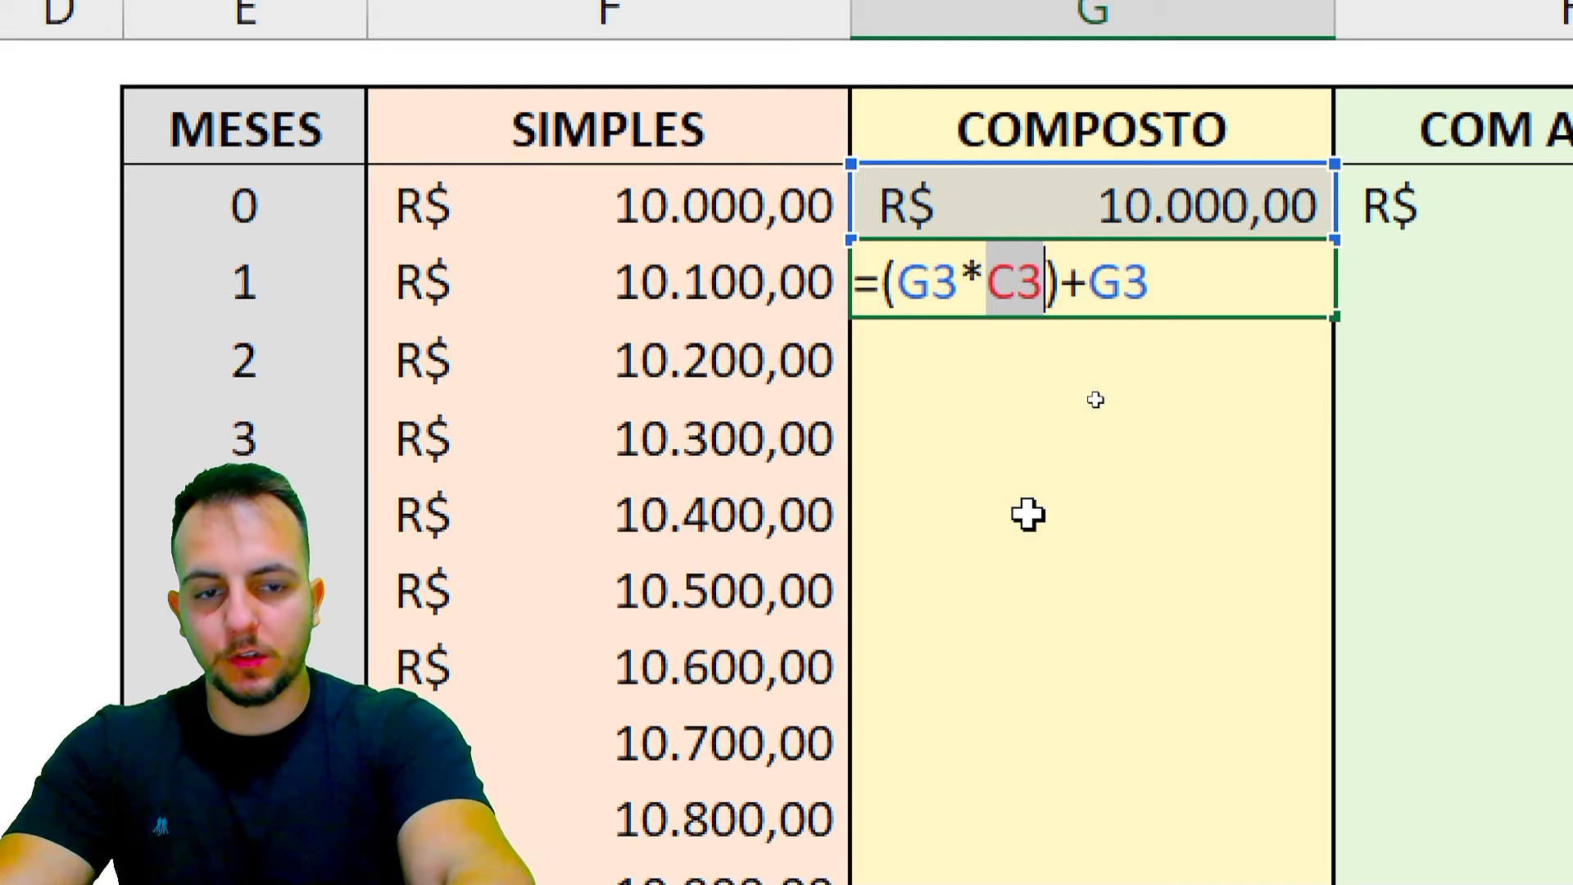
{"action": "key", "text": "F4"}
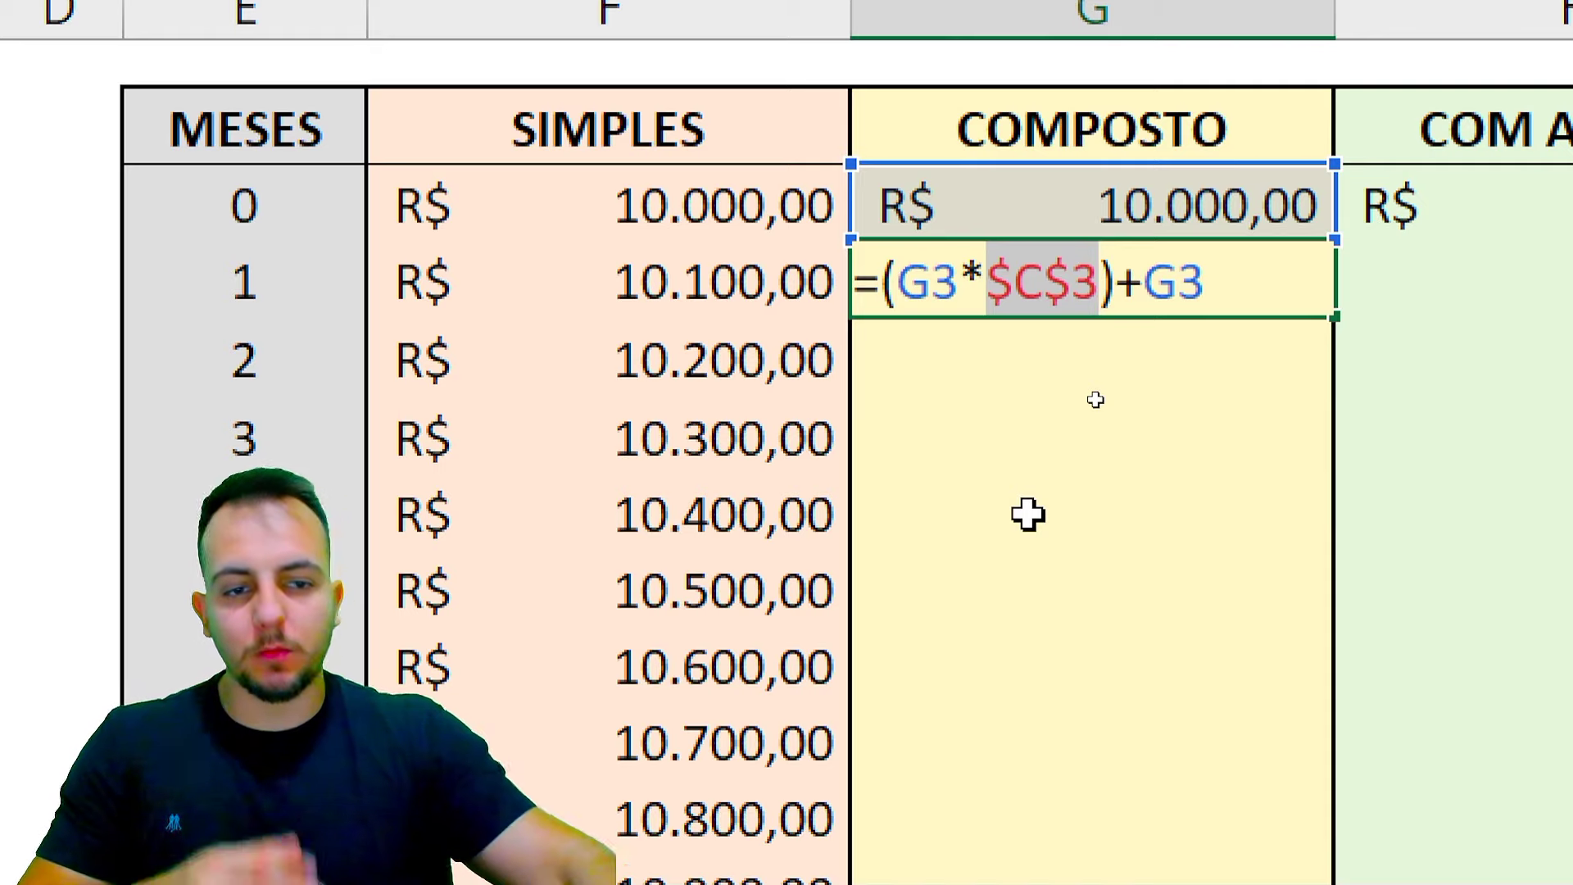
{"action": "left_click", "coordinate": [1248, 305]}
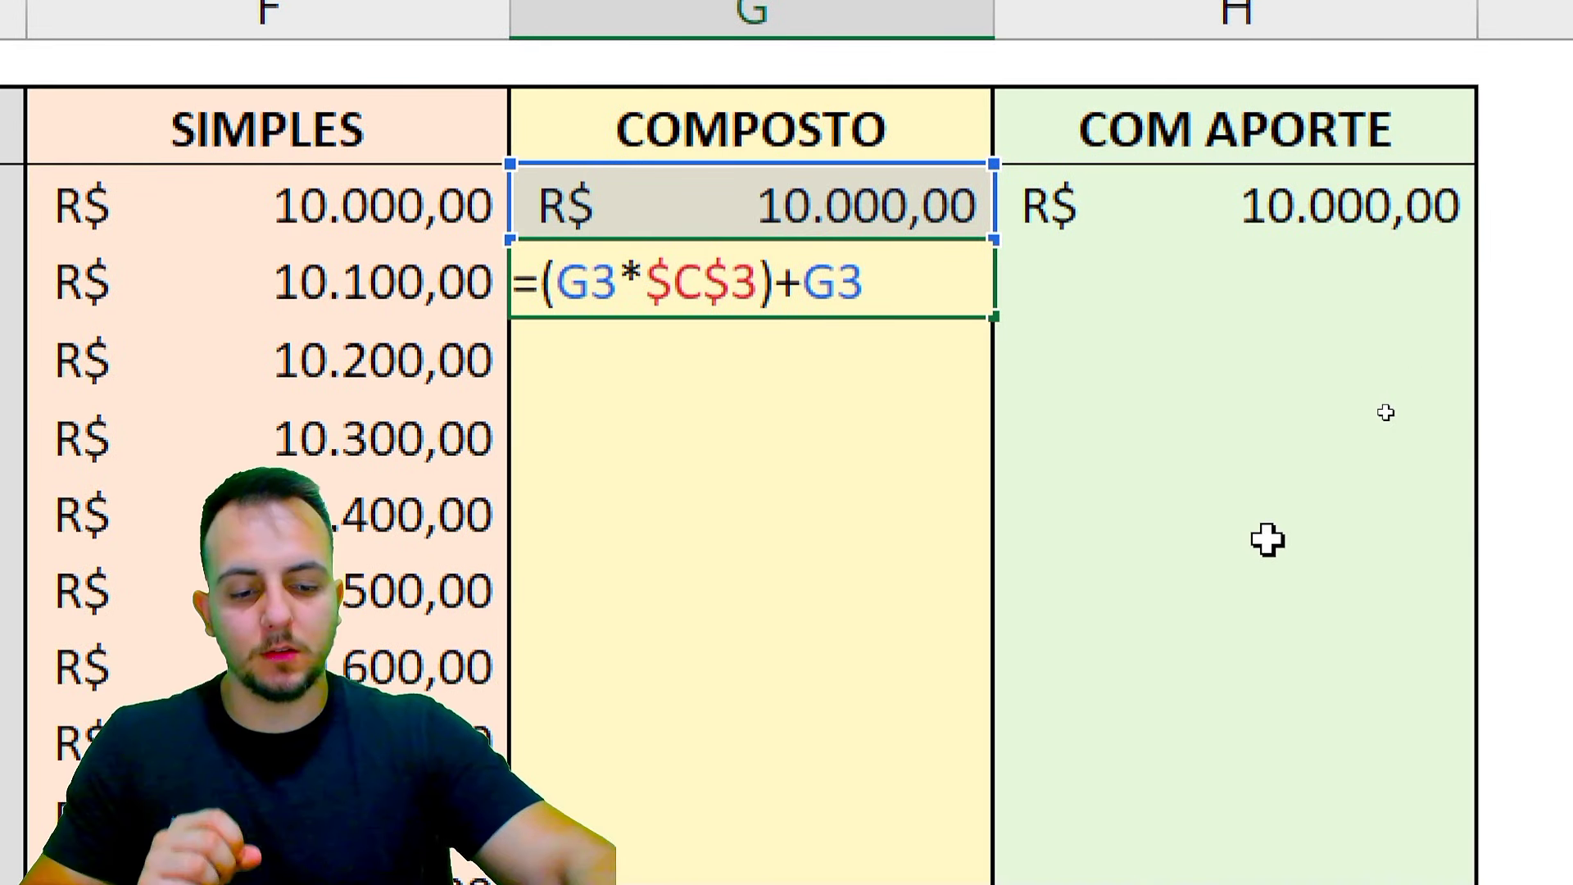
{"action": "key", "text": "Return"}
{"action": "left_click", "coordinate": [834, 285]}
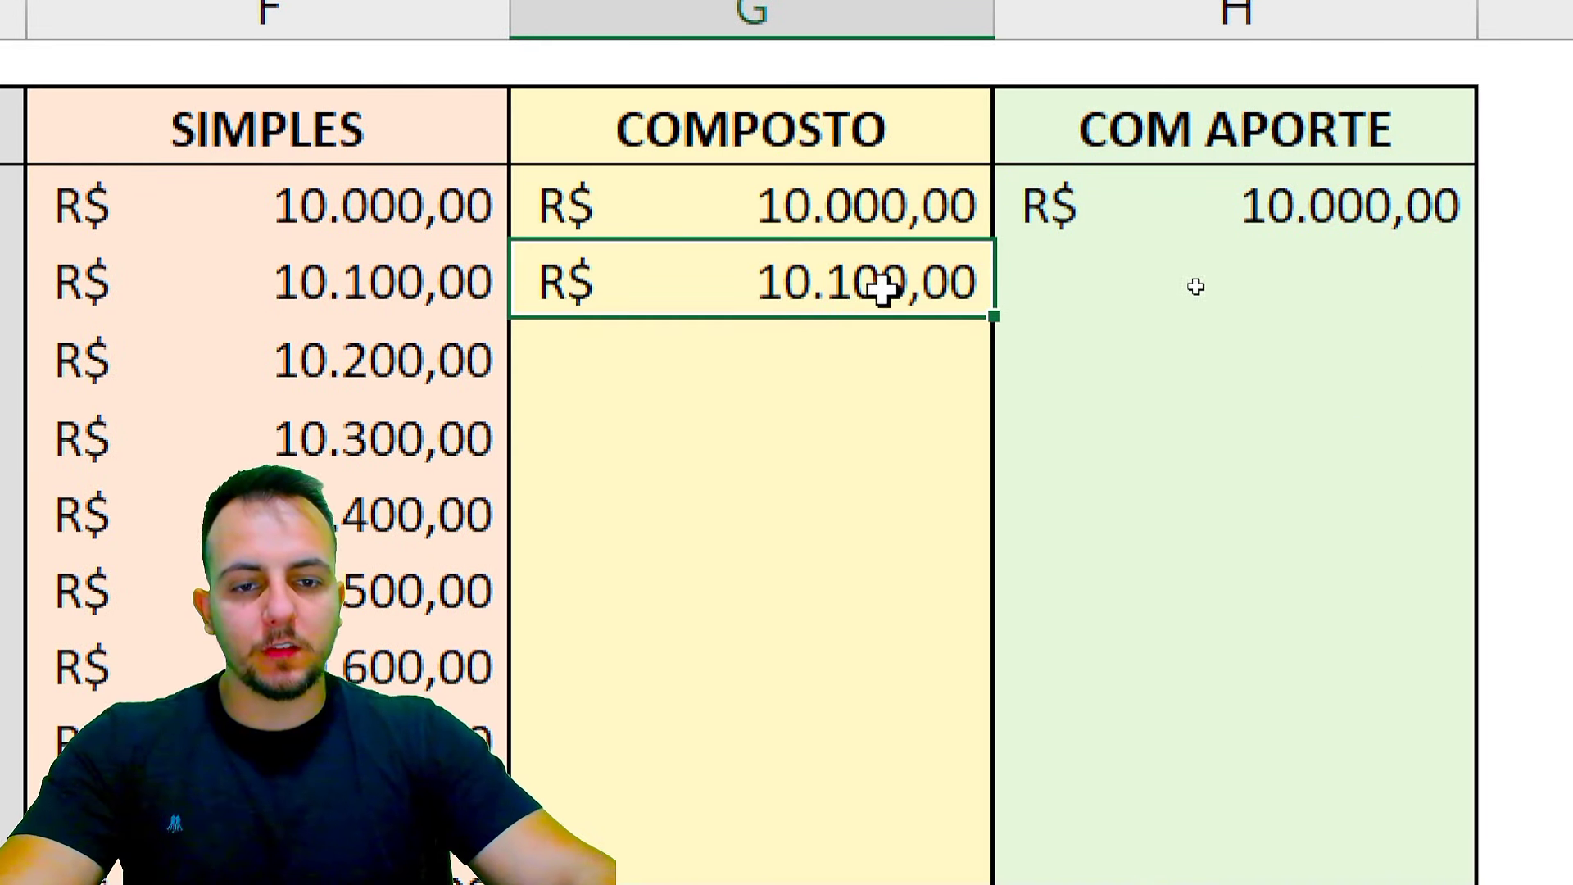
- Copy the G4 compound formula to months 2 and 3, then check the month-2 formula
{"action": "left_click_drag", "start_coordinate": [999, 317], "coordinate": [983, 446]}
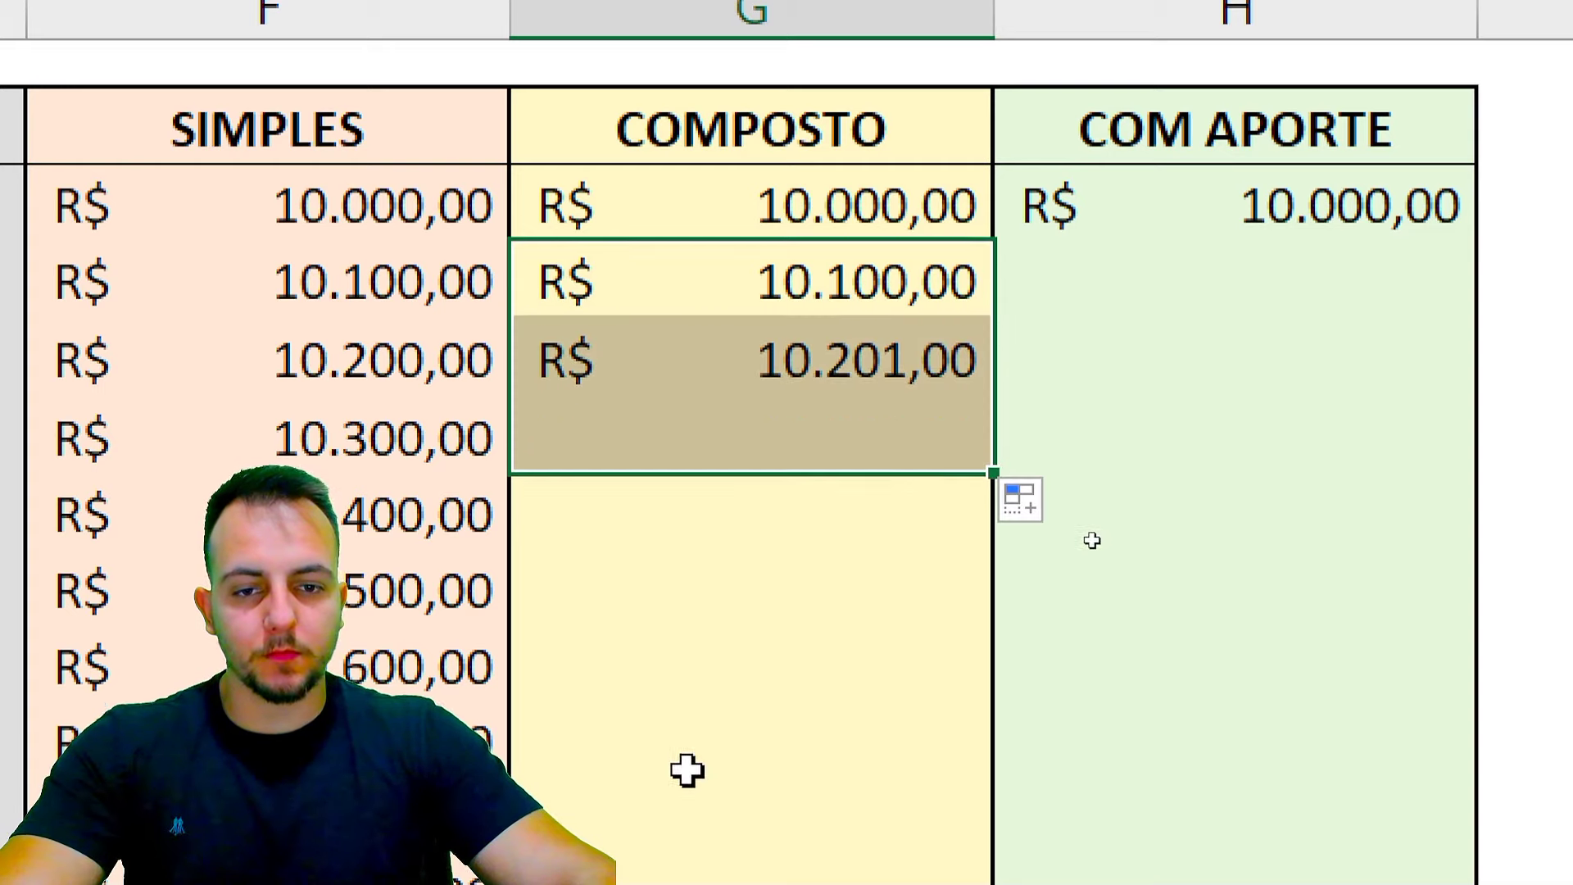
{"action": "key", "text": "Down"}
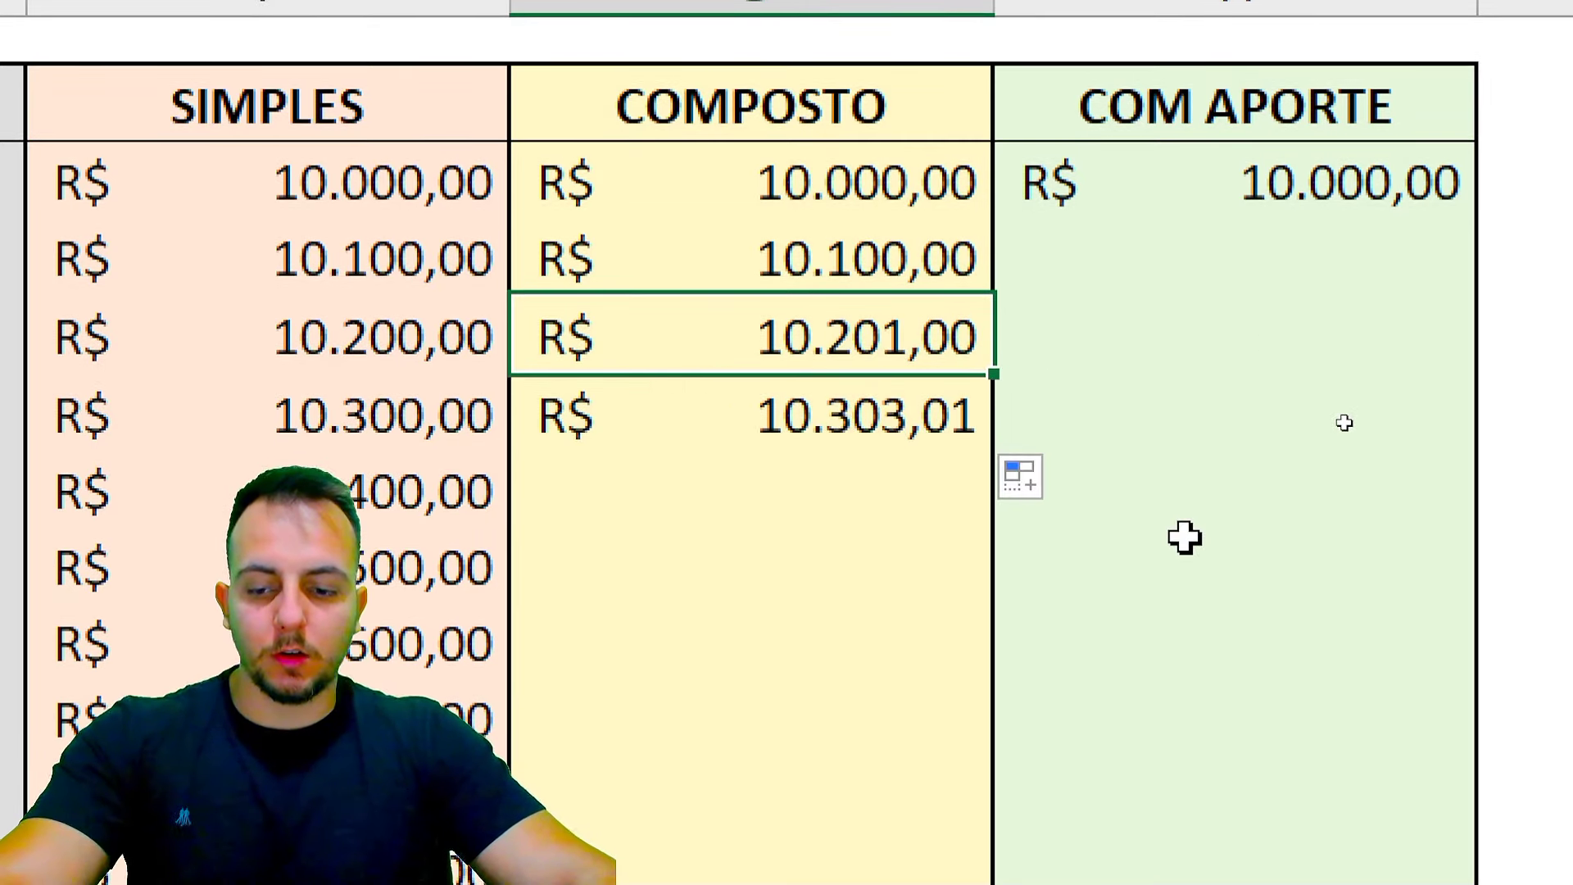
{"action": "double_click", "coordinate": [943, 342]}
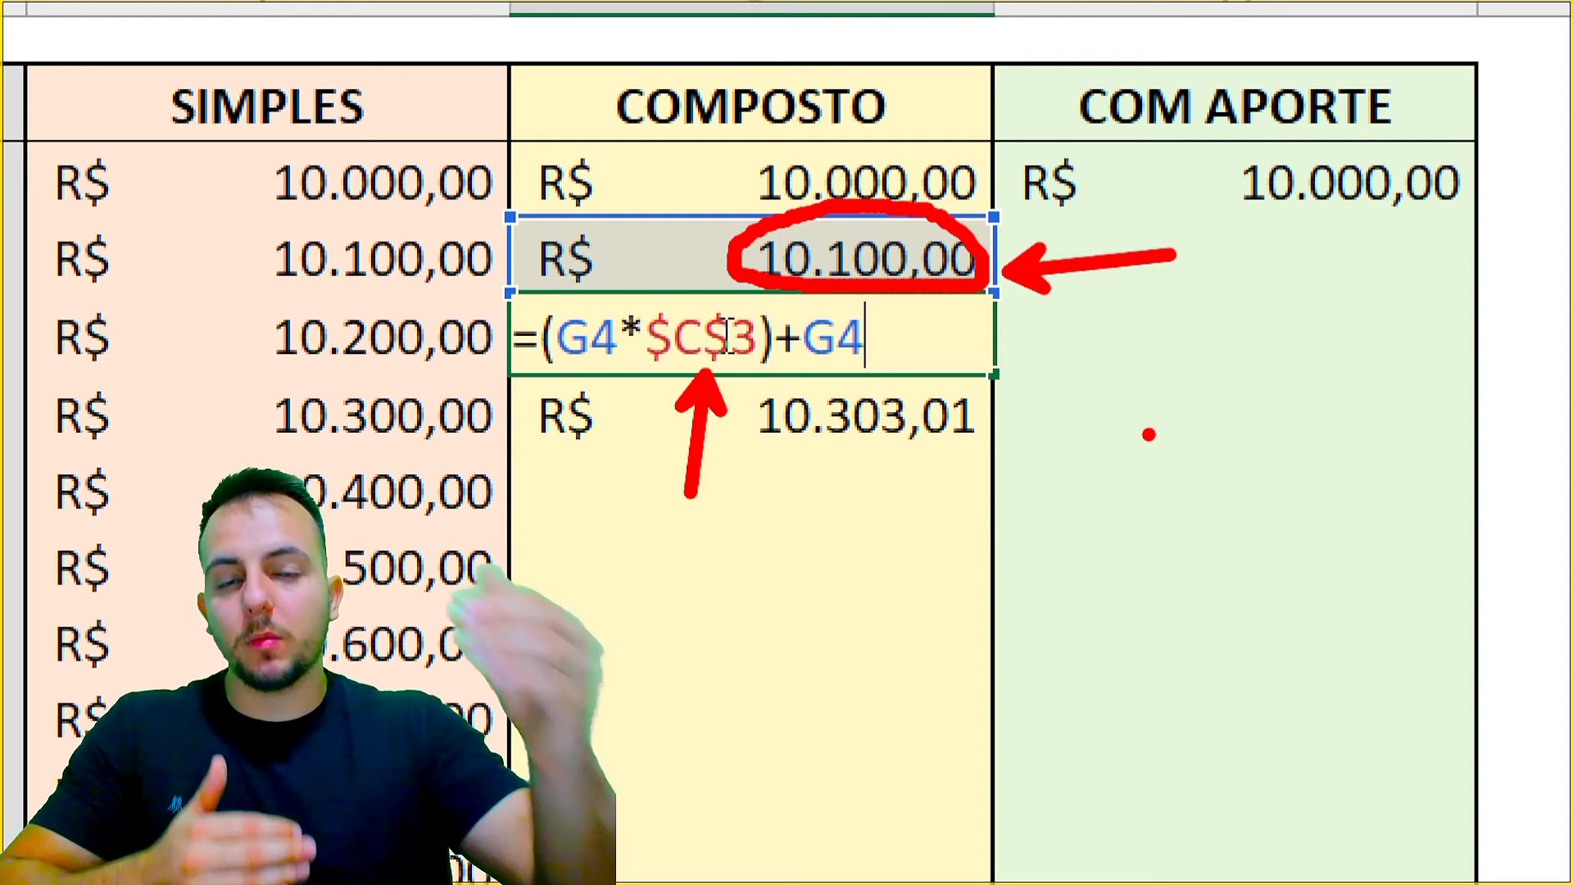
{"action": "key", "text": "Return"}
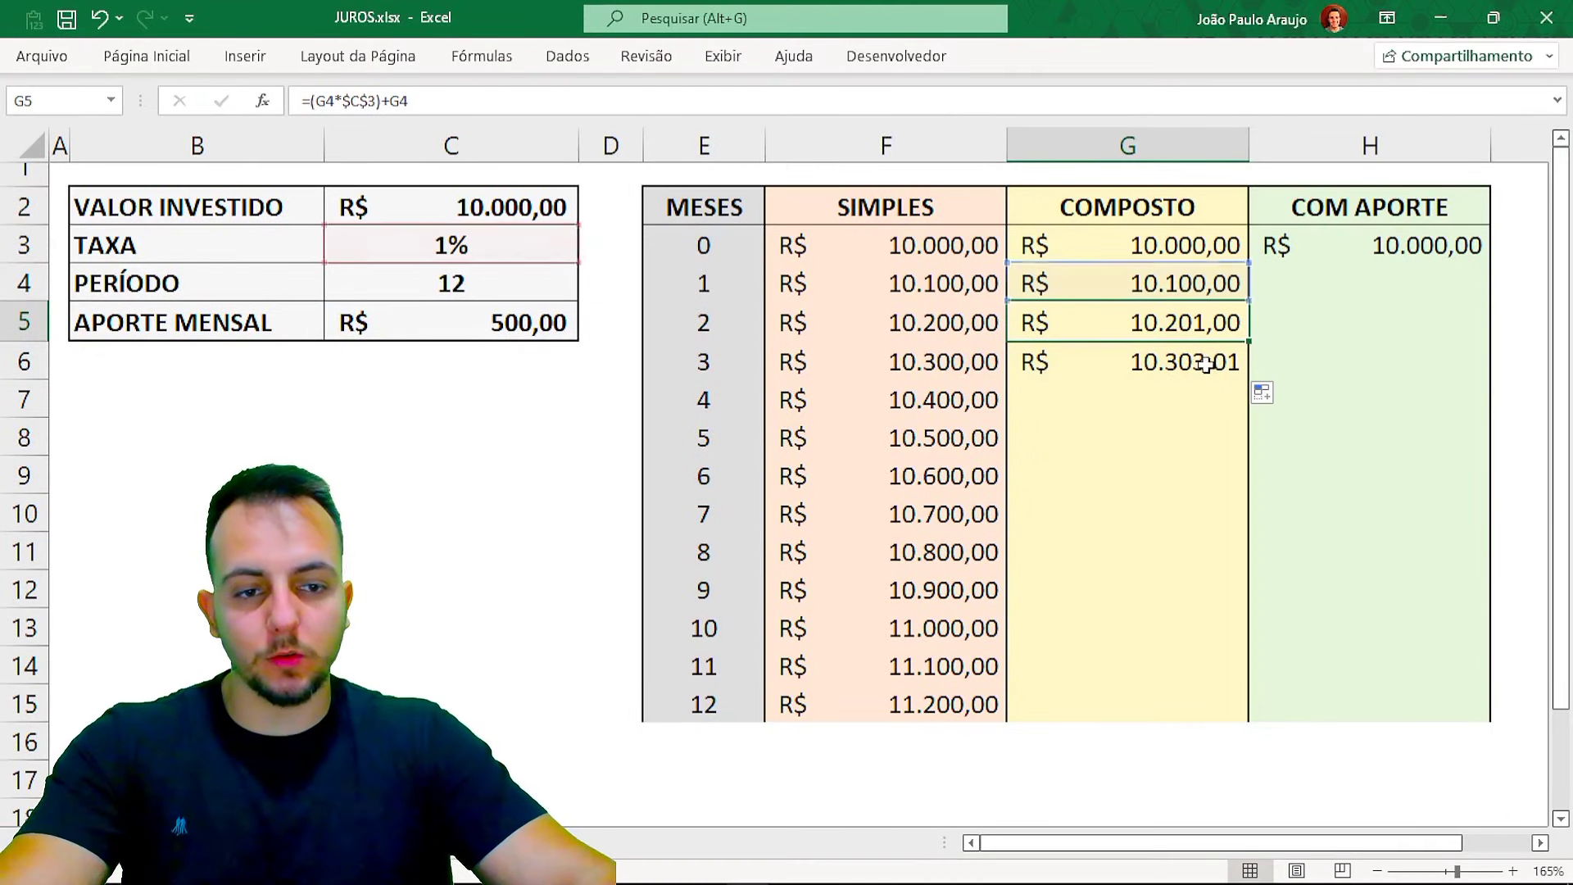
- Extend the compound formula down to G15, reaching R$ 11.268,25 at month 12
{"action": "left_click_drag", "start_coordinate": [1248, 377], "coordinate": [1231, 657]}
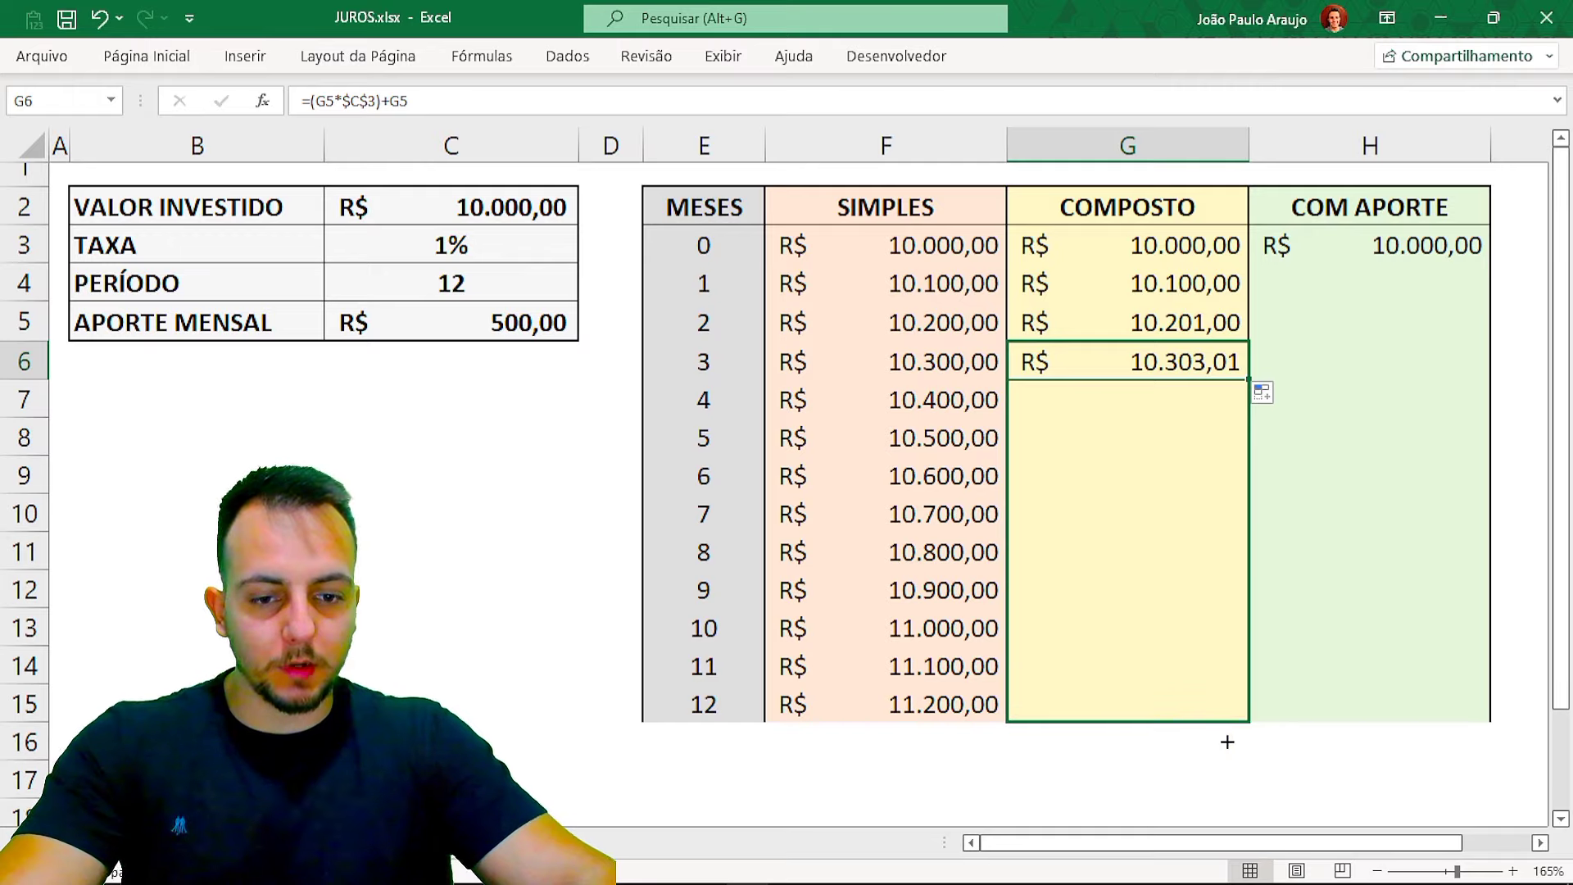
{"action": "left_click_drag", "start_coordinate": [1226, 741], "coordinate": [1225, 746]}
{"action": "left_click", "coordinate": [1147, 775]}
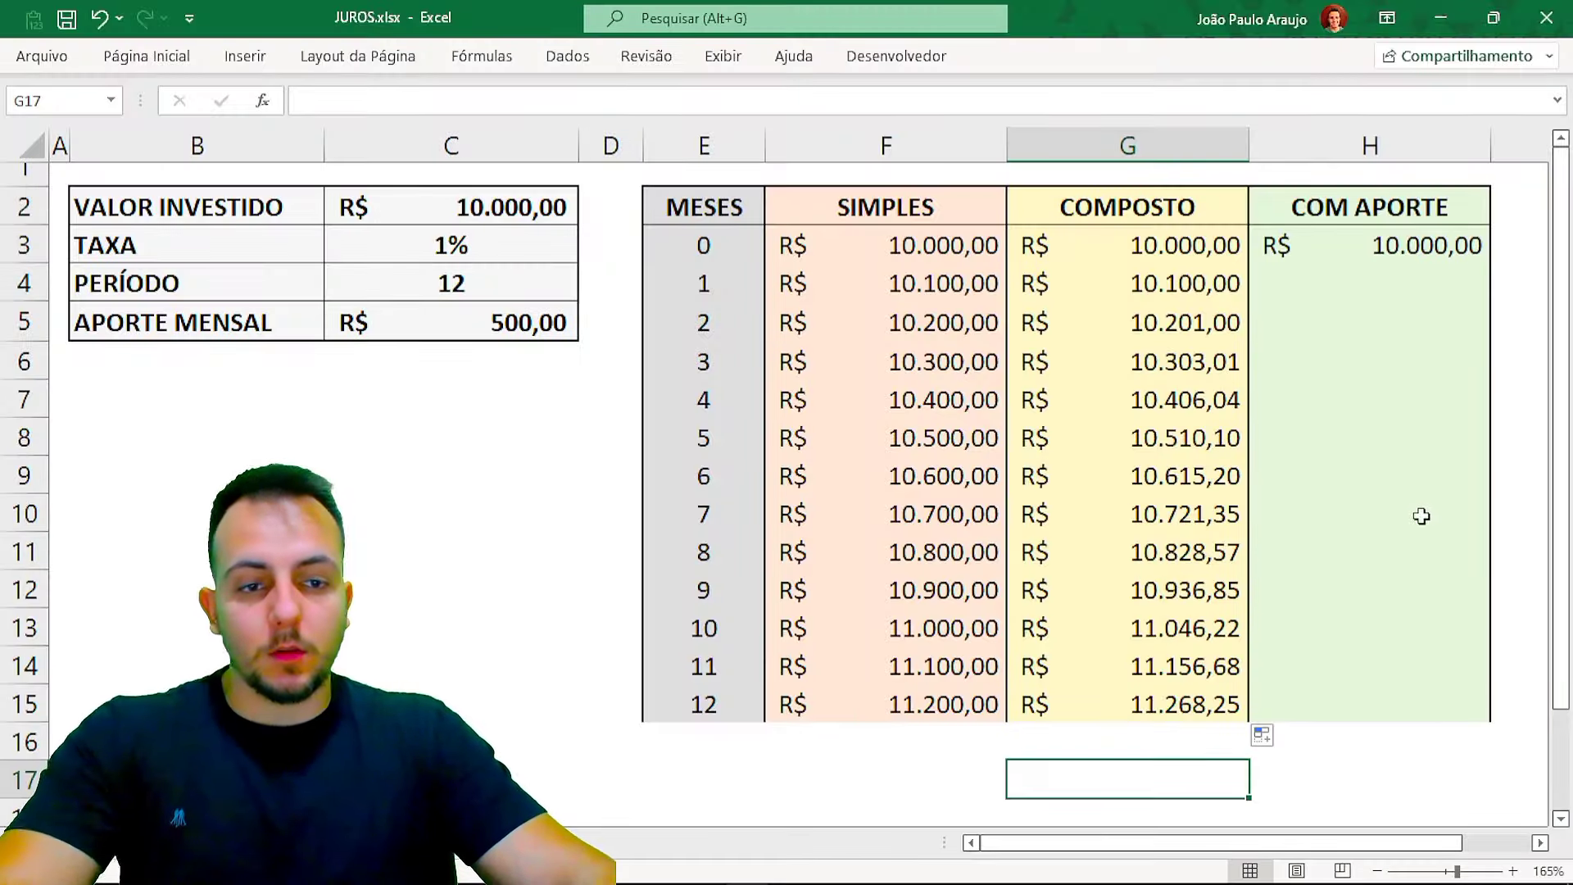
{"action": "left_click", "coordinate": [1399, 244]}
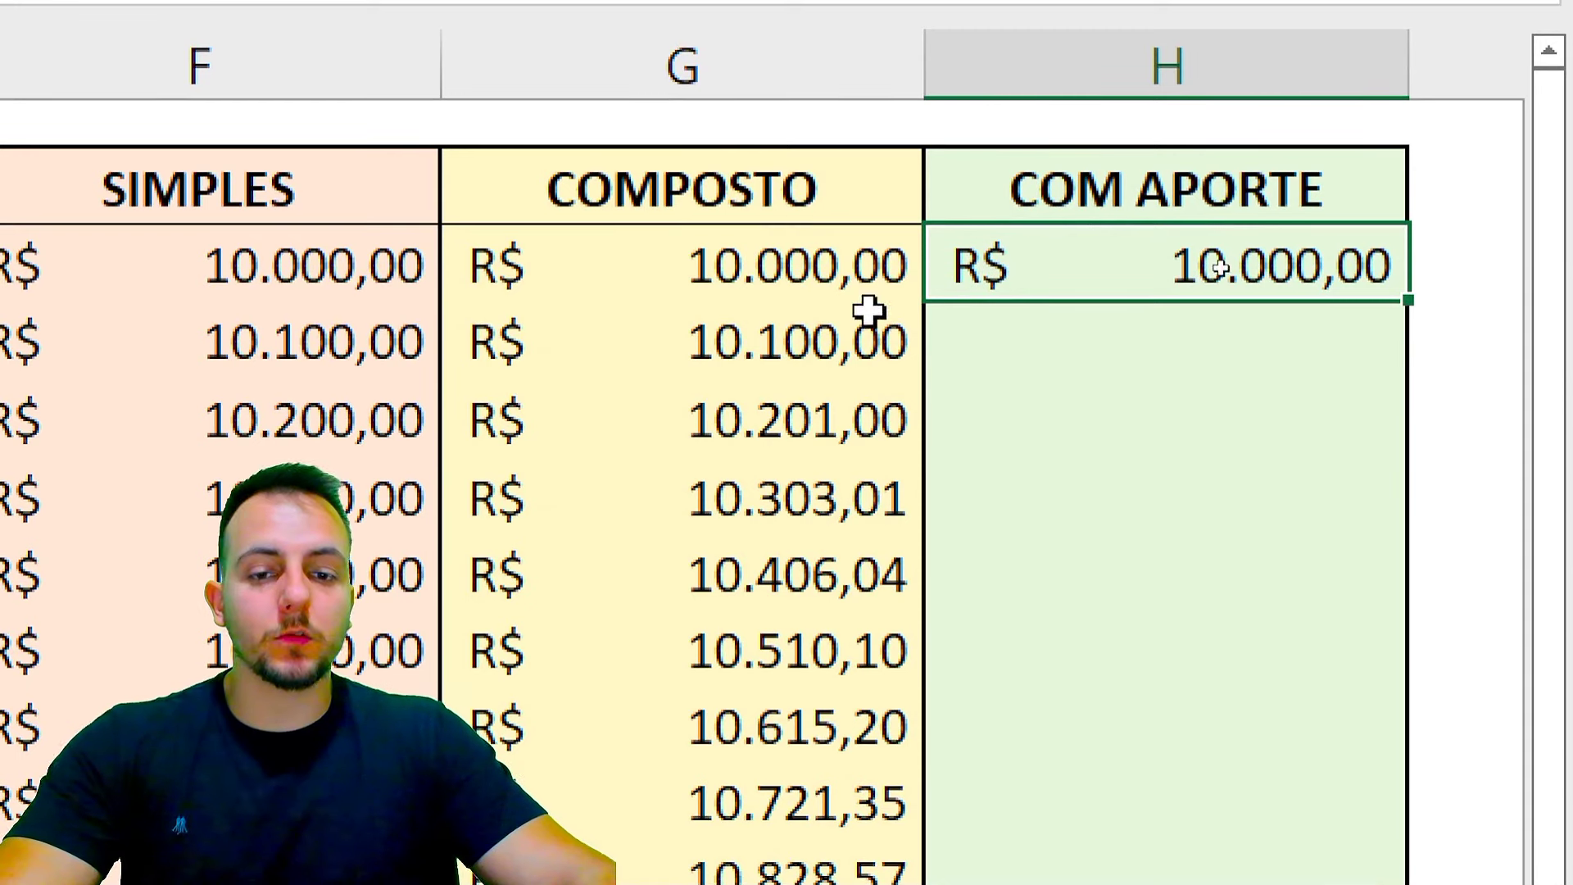
- Enter =(H3*$C$3)+H3+$C$5 in H4 so month 1 with contribution shows R$ 10.600,00
{"action": "left_click", "coordinate": [1088, 348]}
{"action": "type", "text": "="}
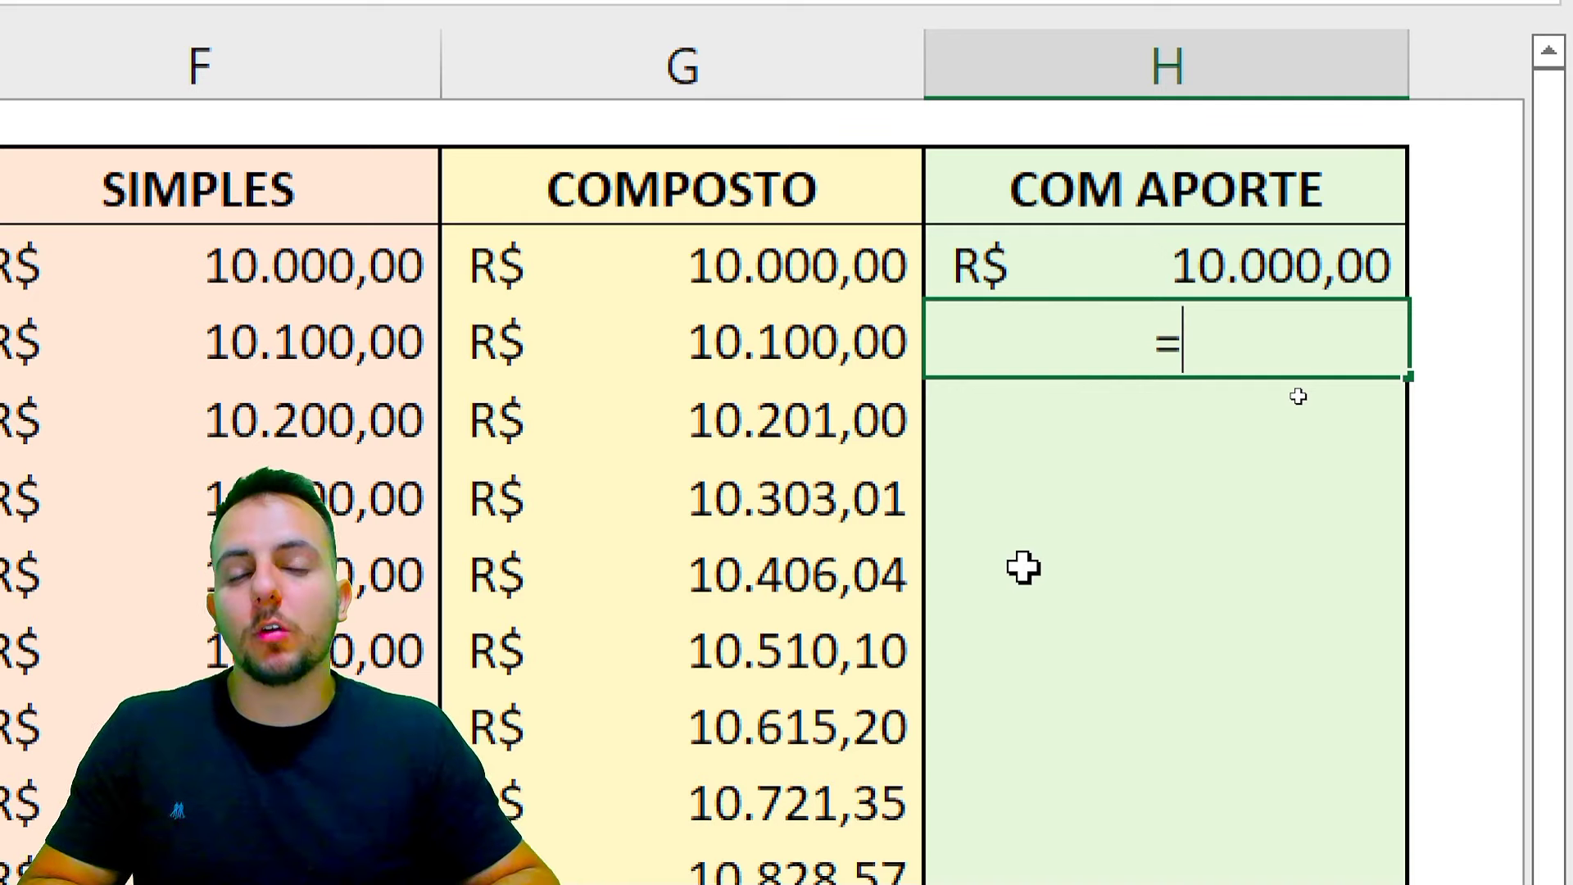
{"action": "type", "text": "("}
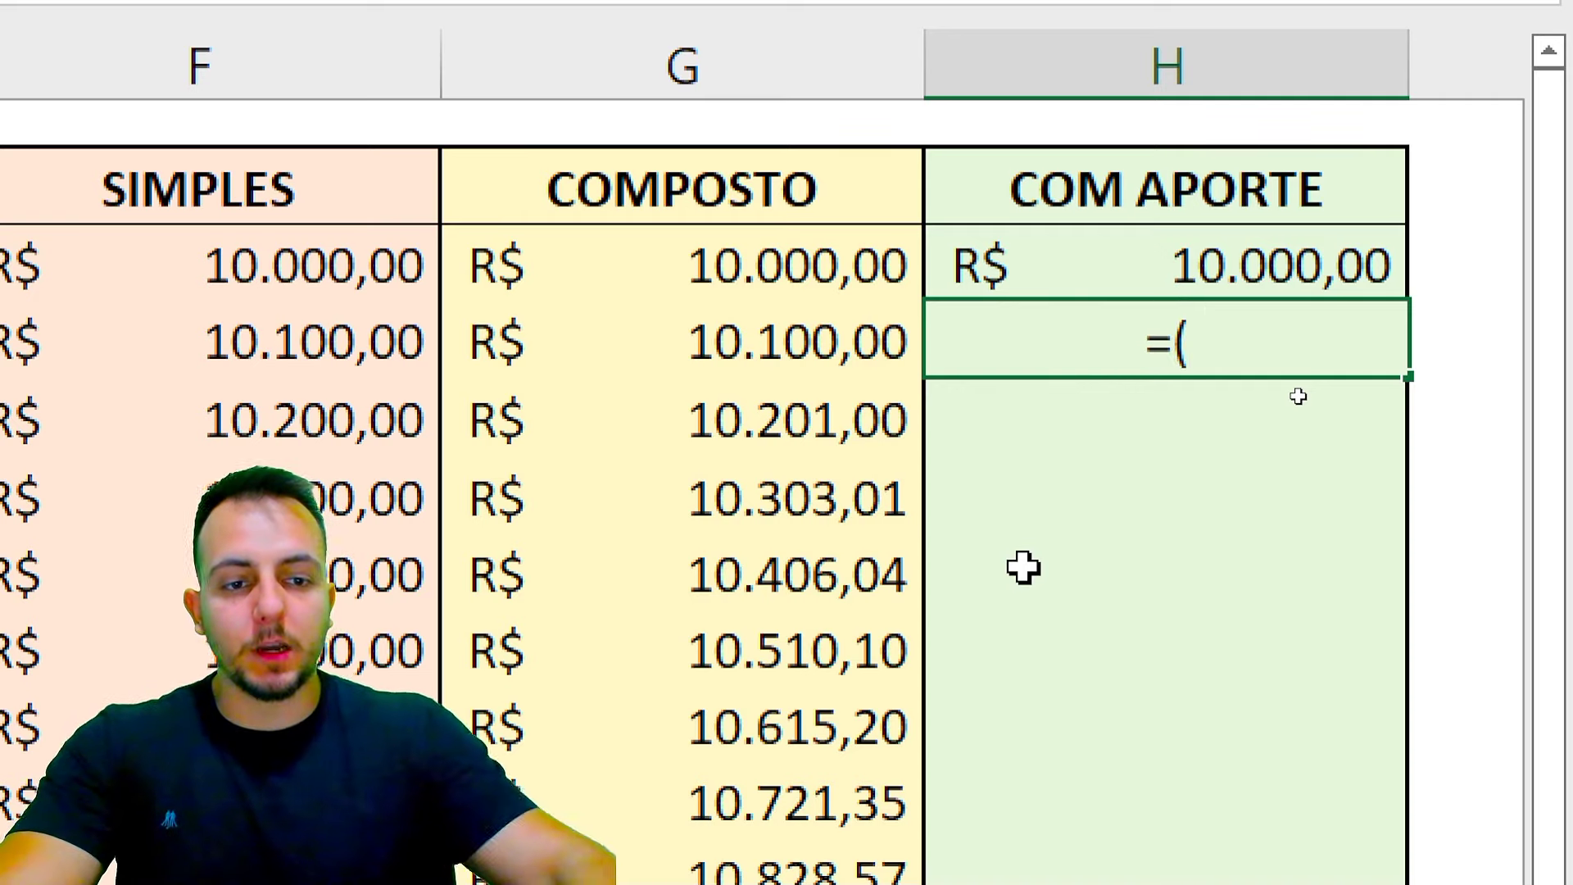
{"action": "left_click", "coordinate": [1177, 272]}
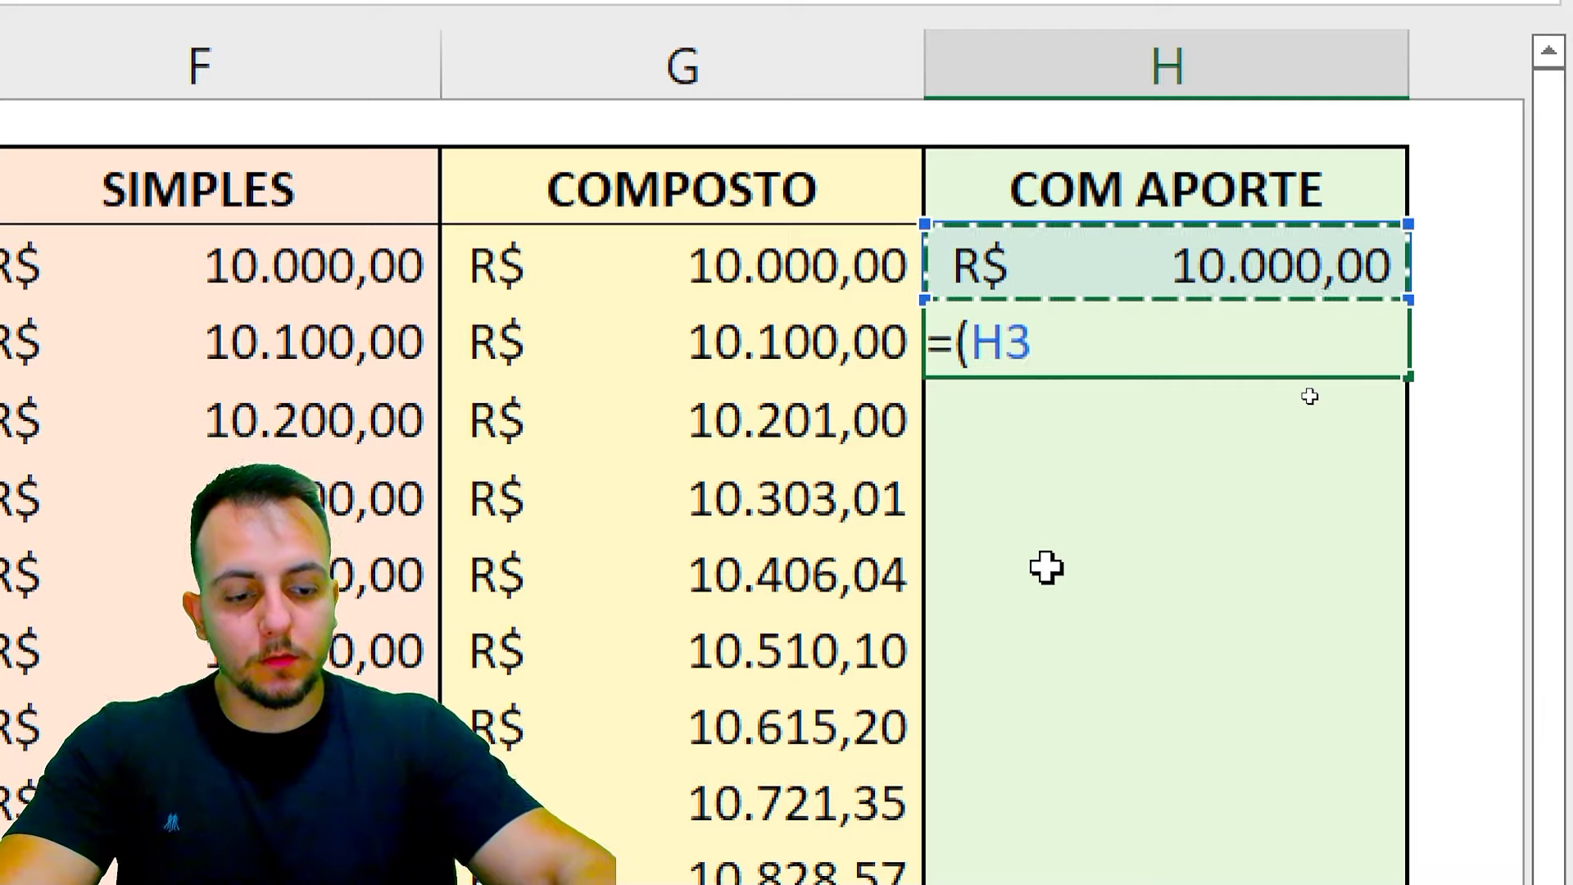
{"action": "type", "text": "*"}
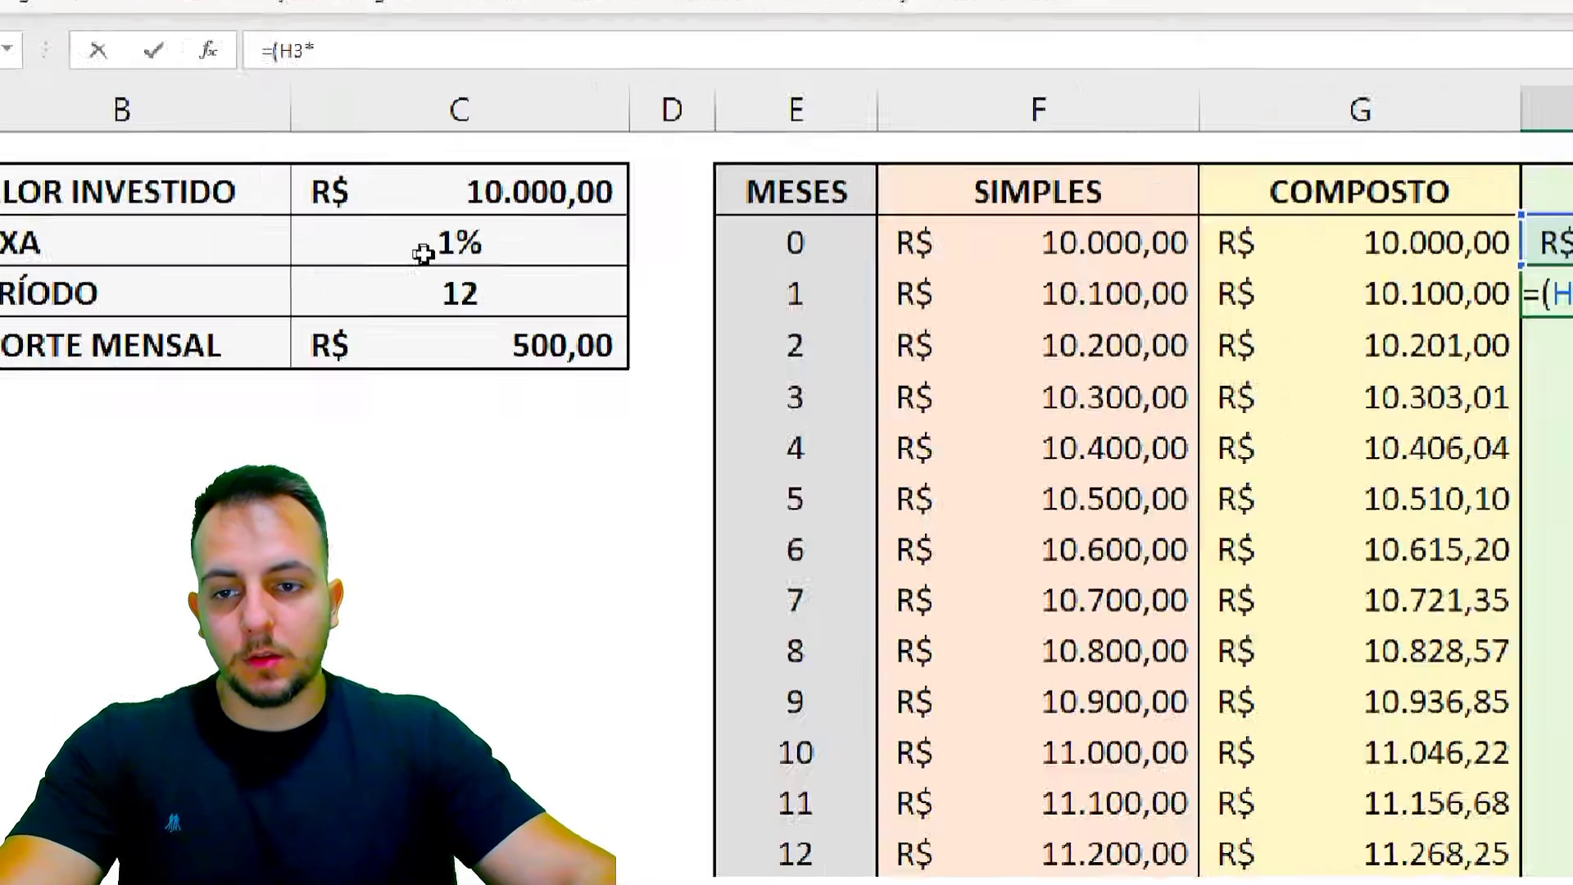
{"action": "left_click", "coordinate": [480, 246]}
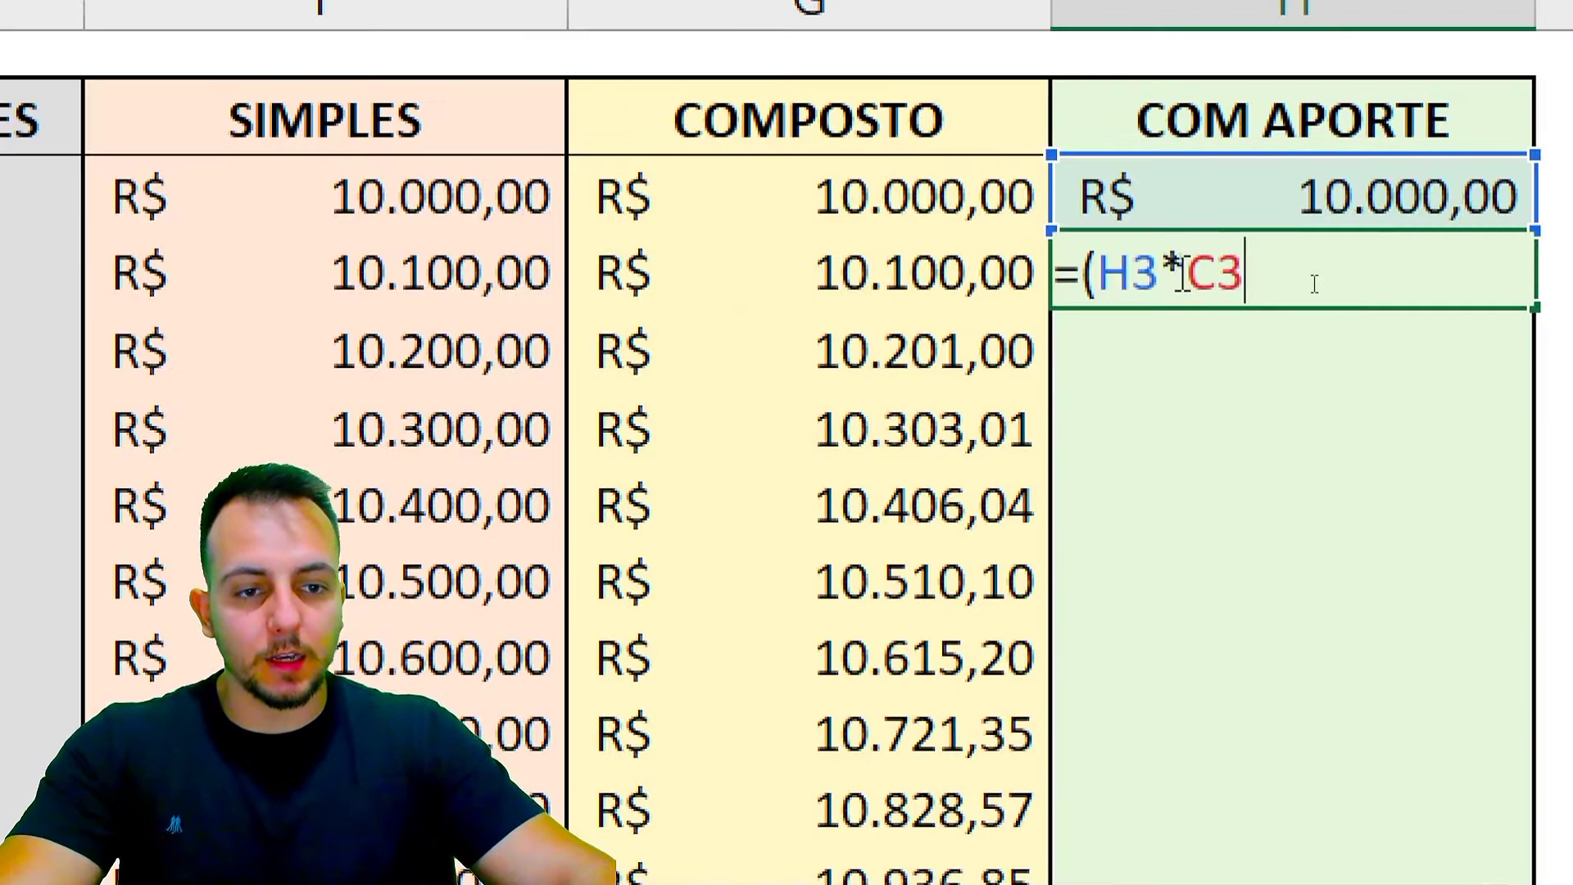
{"action": "key", "text": "F4"}
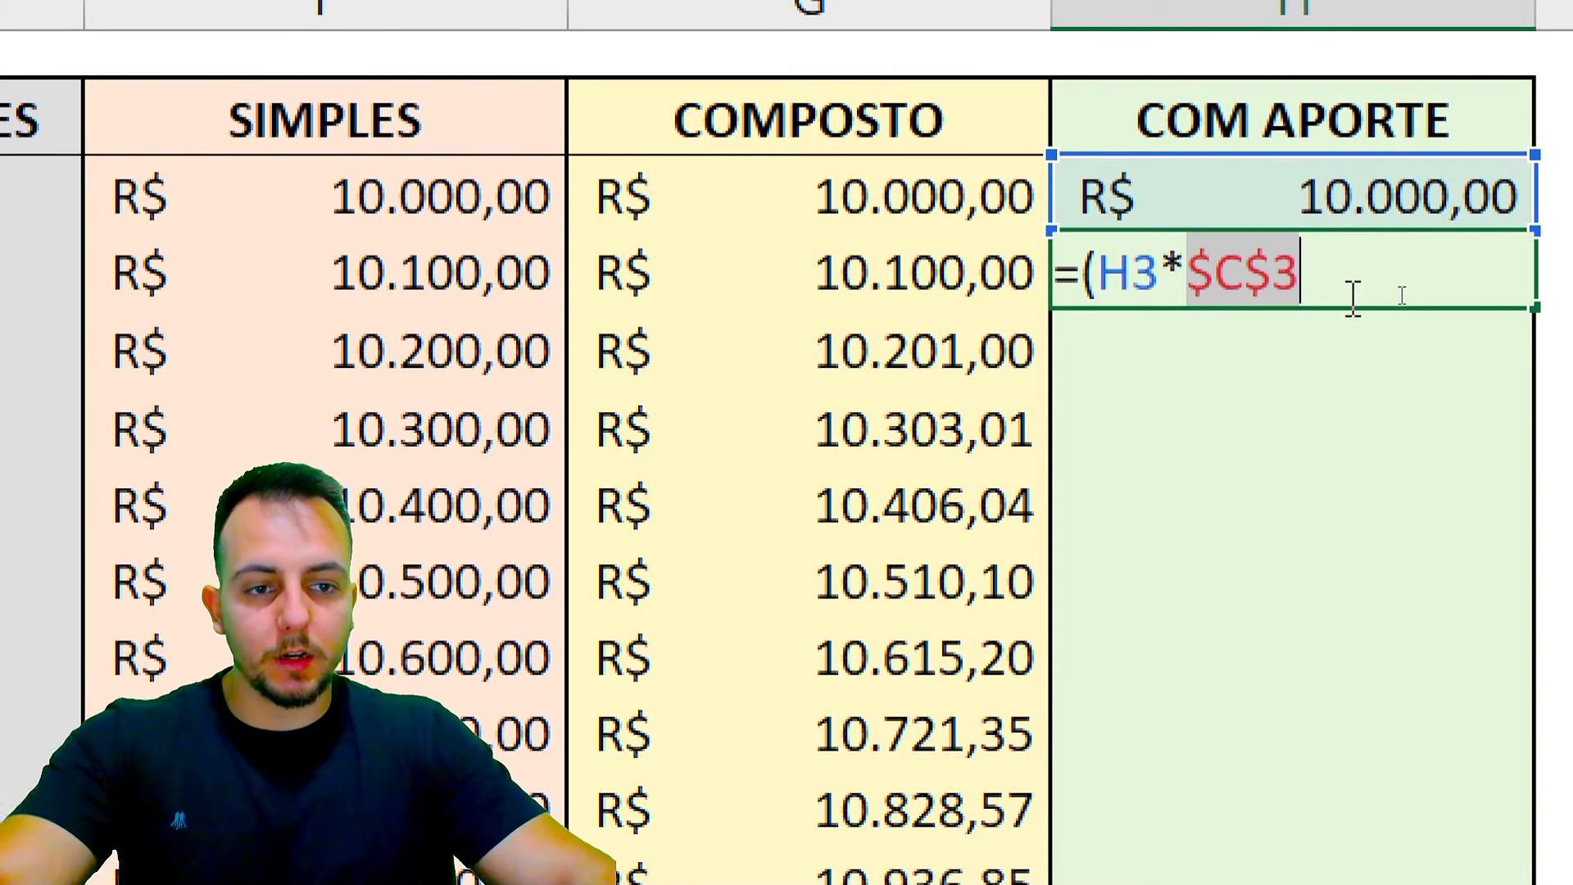
{"action": "type", "text": ")+"}
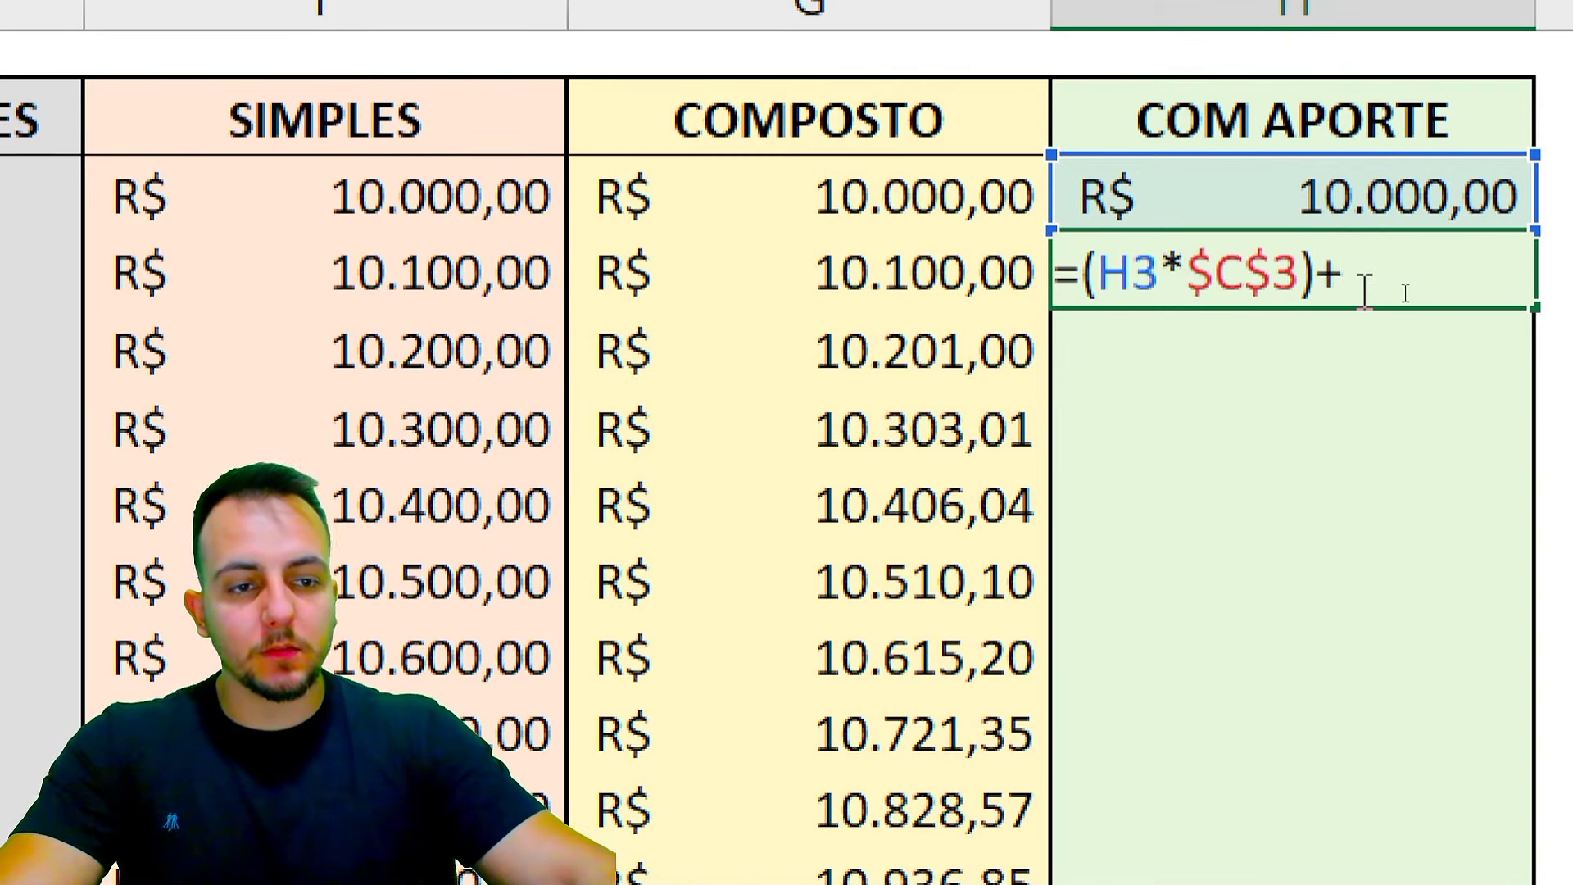
{"action": "left_click", "coordinate": [1321, 181]}
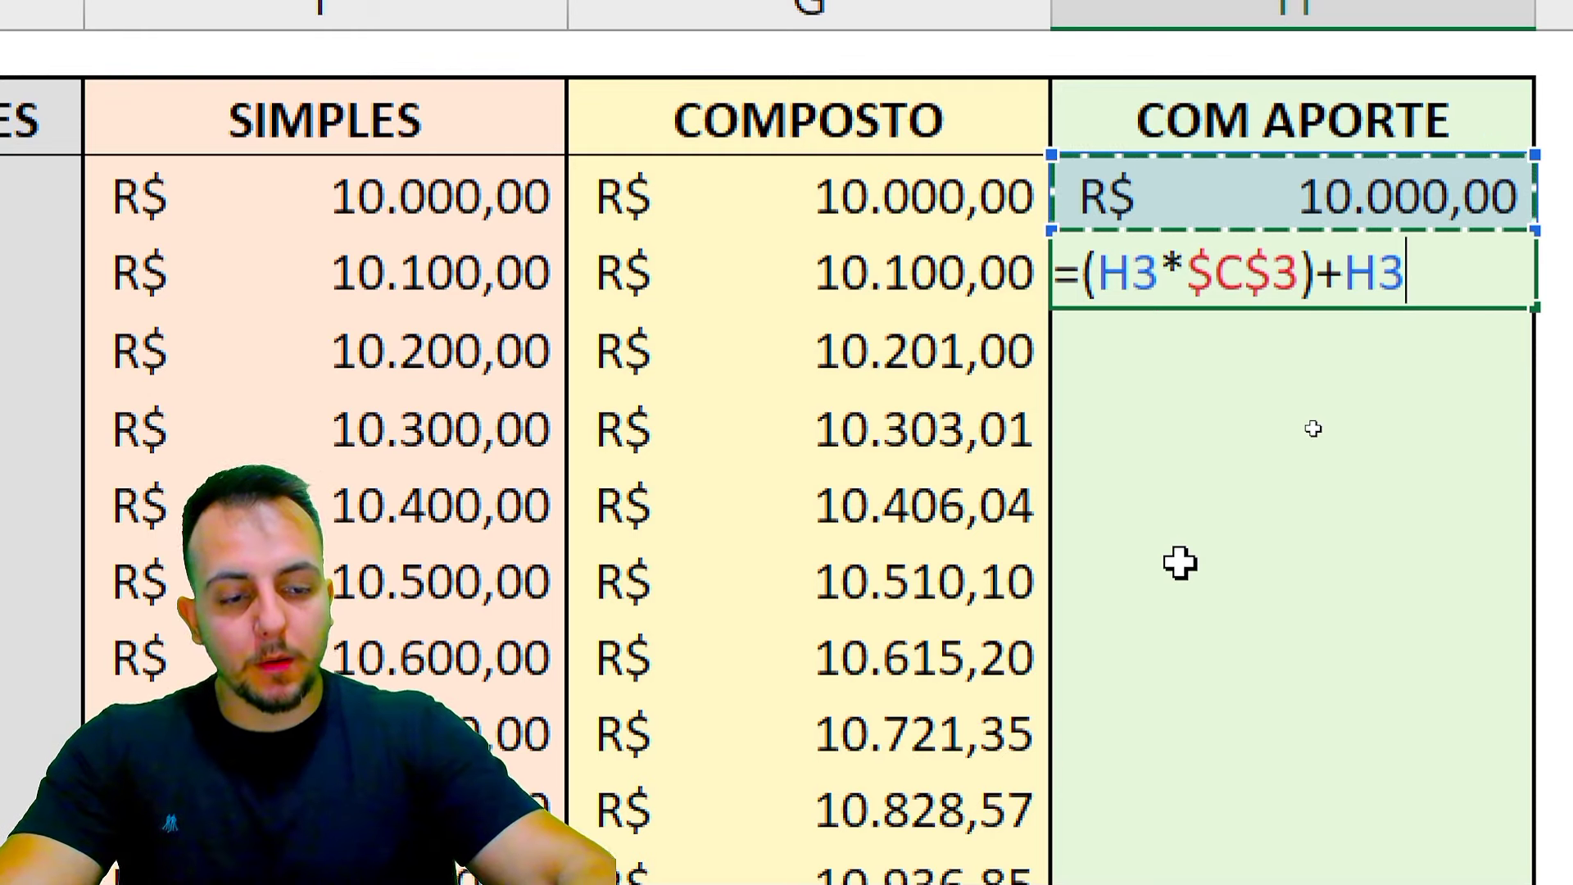
{"action": "type", "text": "+"}
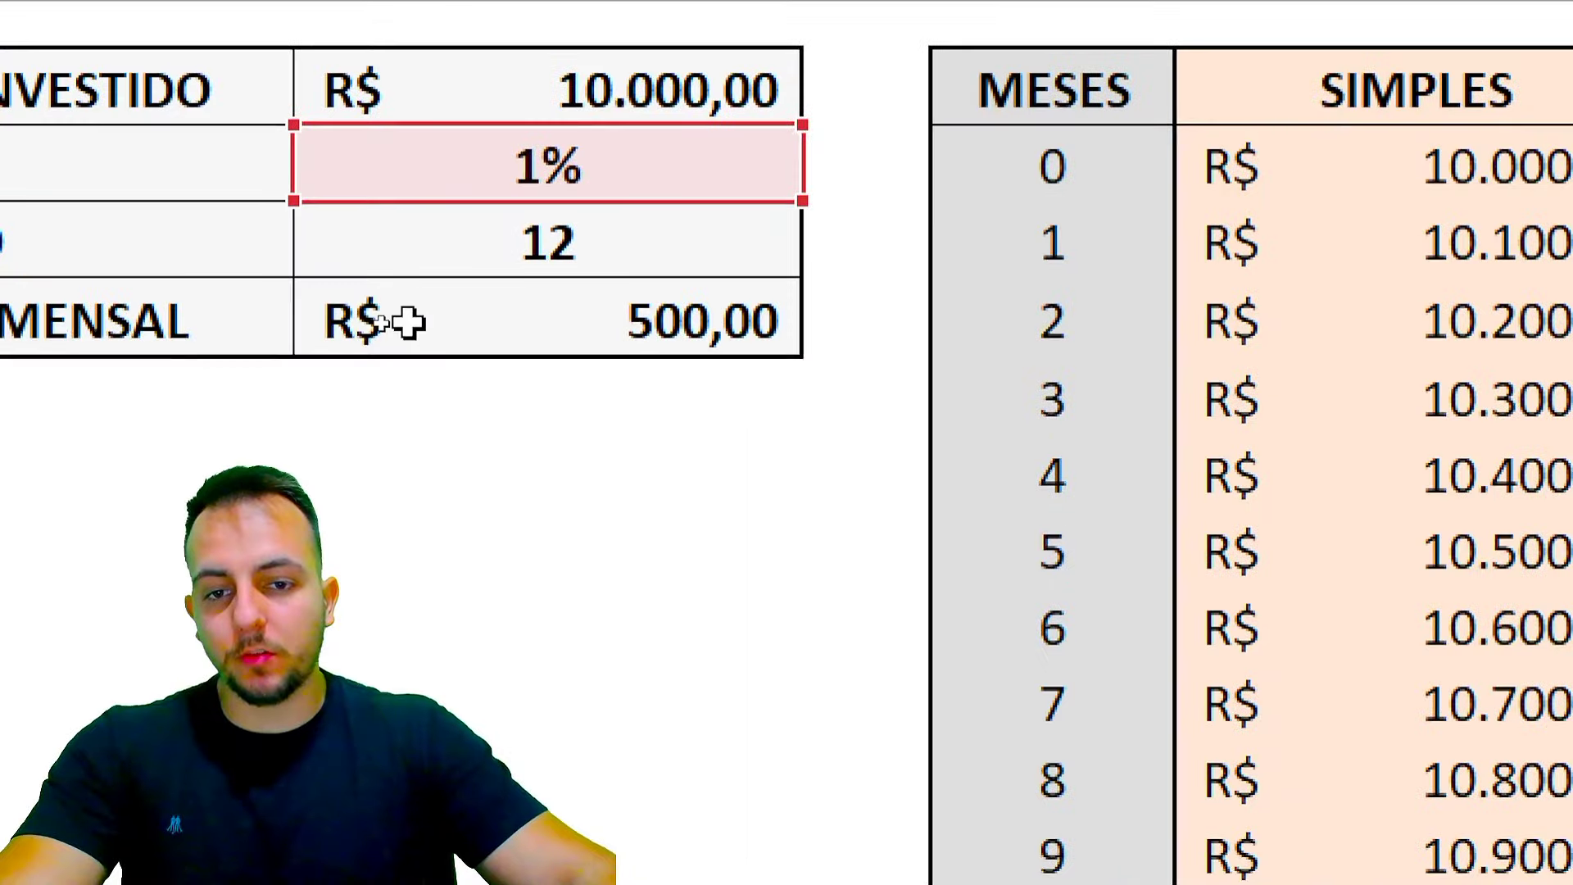
{"action": "left_click", "coordinate": [385, 324]}
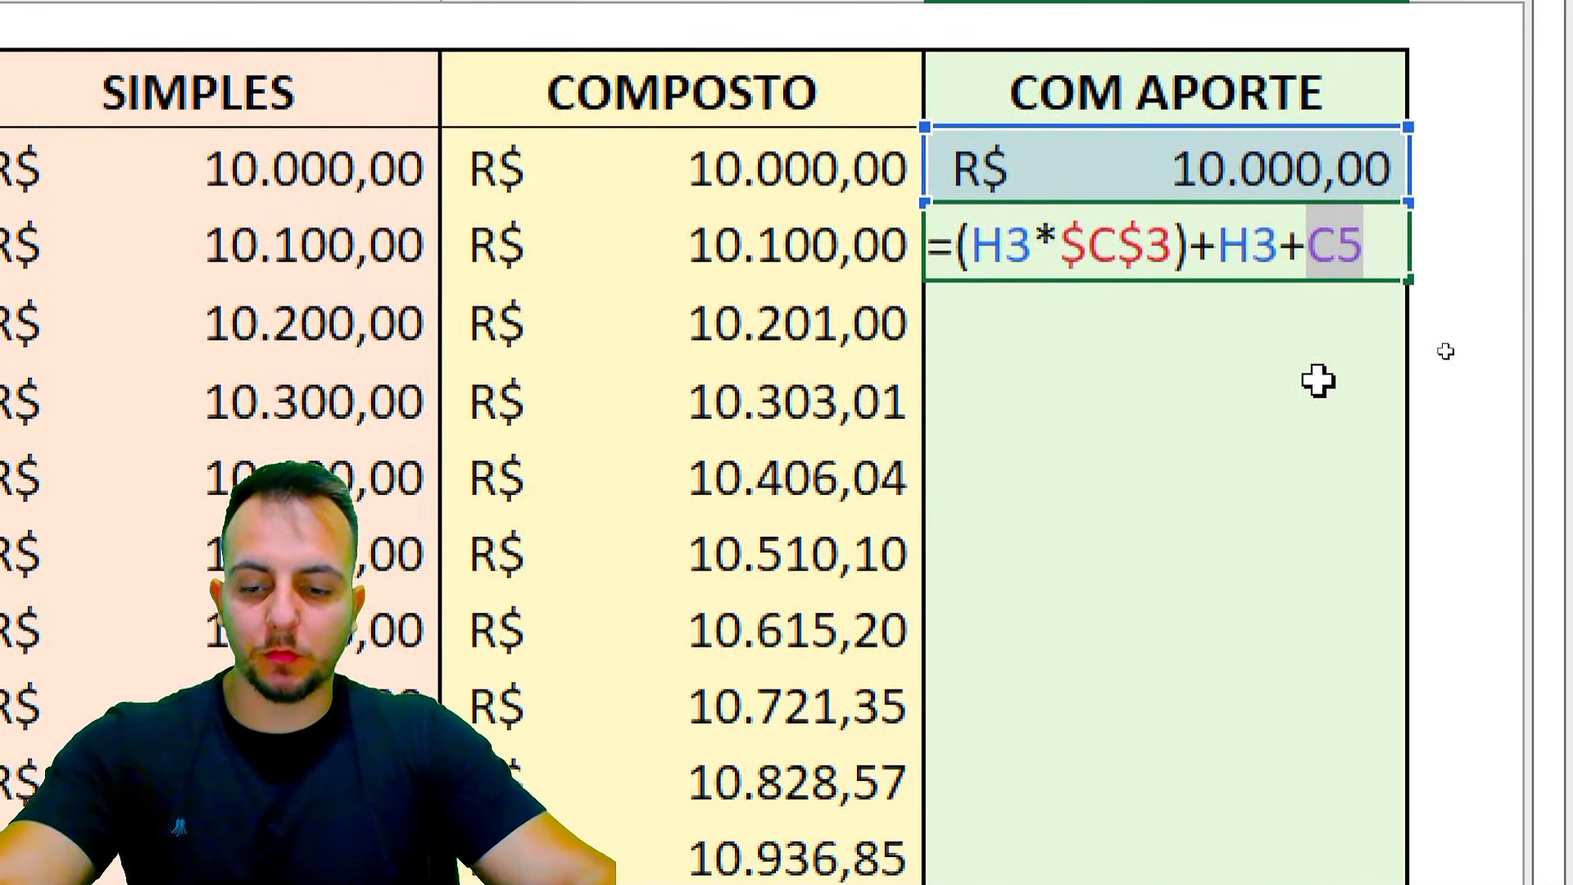
{"action": "key", "text": "F4"}
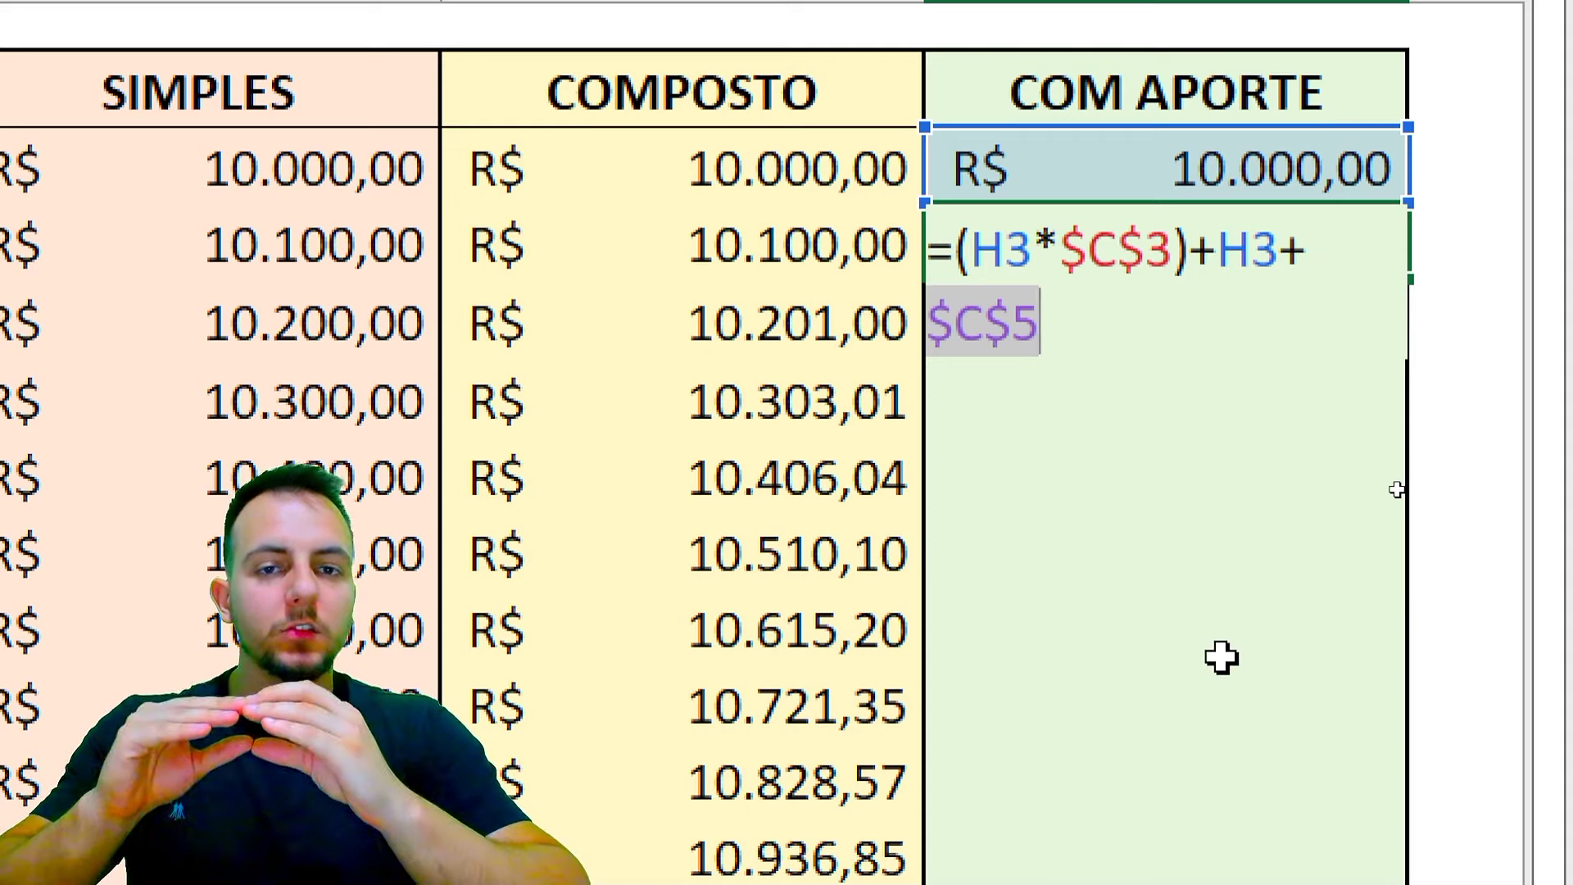
{"action": "key", "text": "Return"}
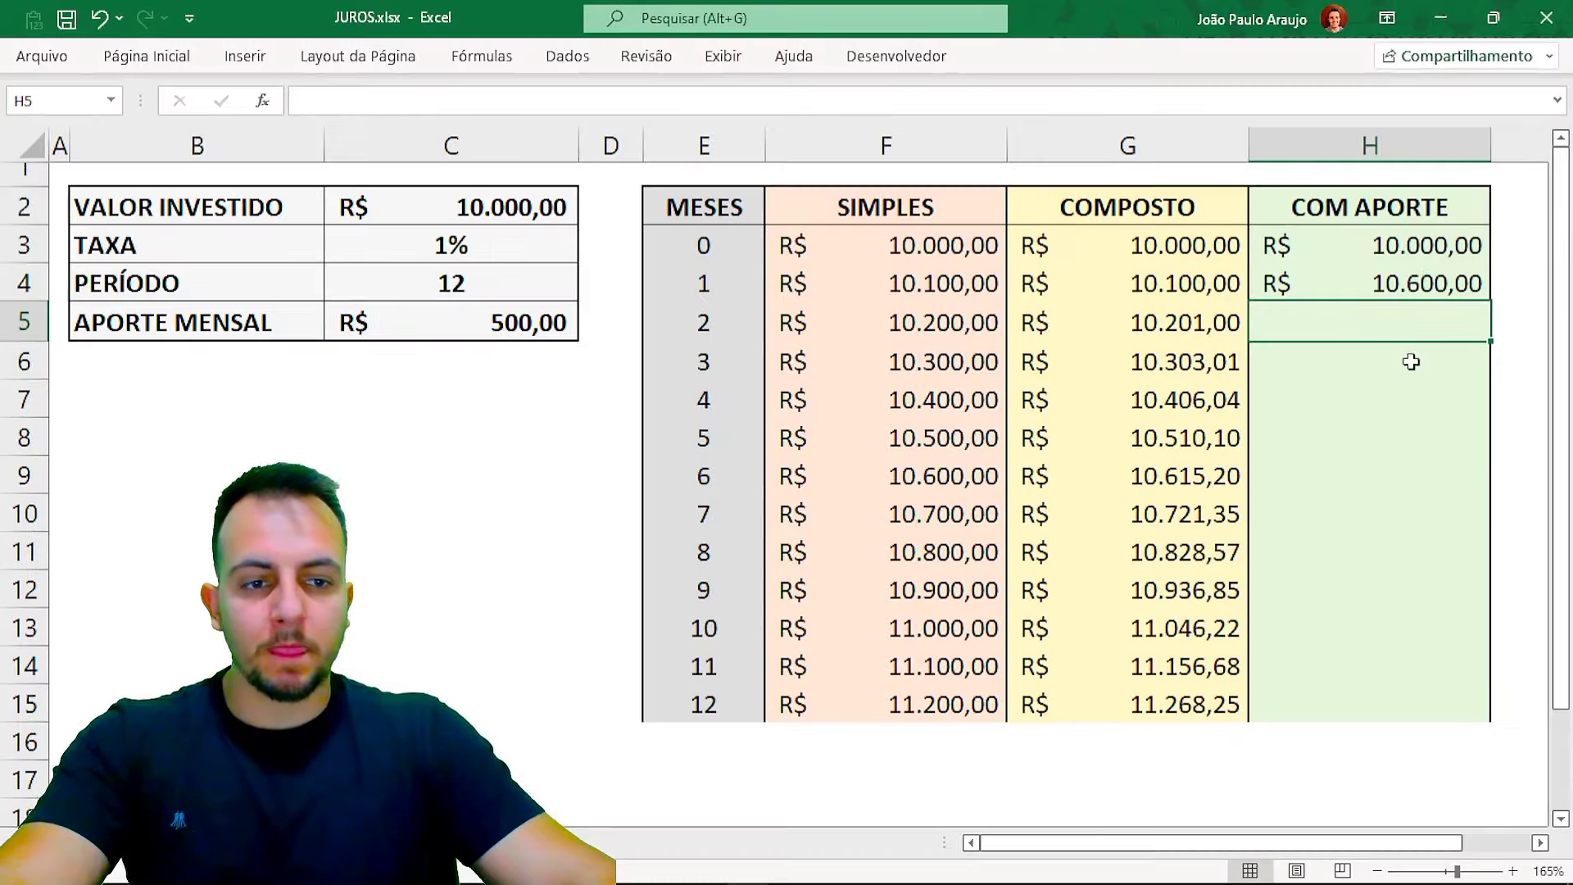
- Fill the H4 formula down to H15 so month 12 with contribution reaches R$ 17.609,50
{"action": "left_click", "coordinate": [1430, 287]}
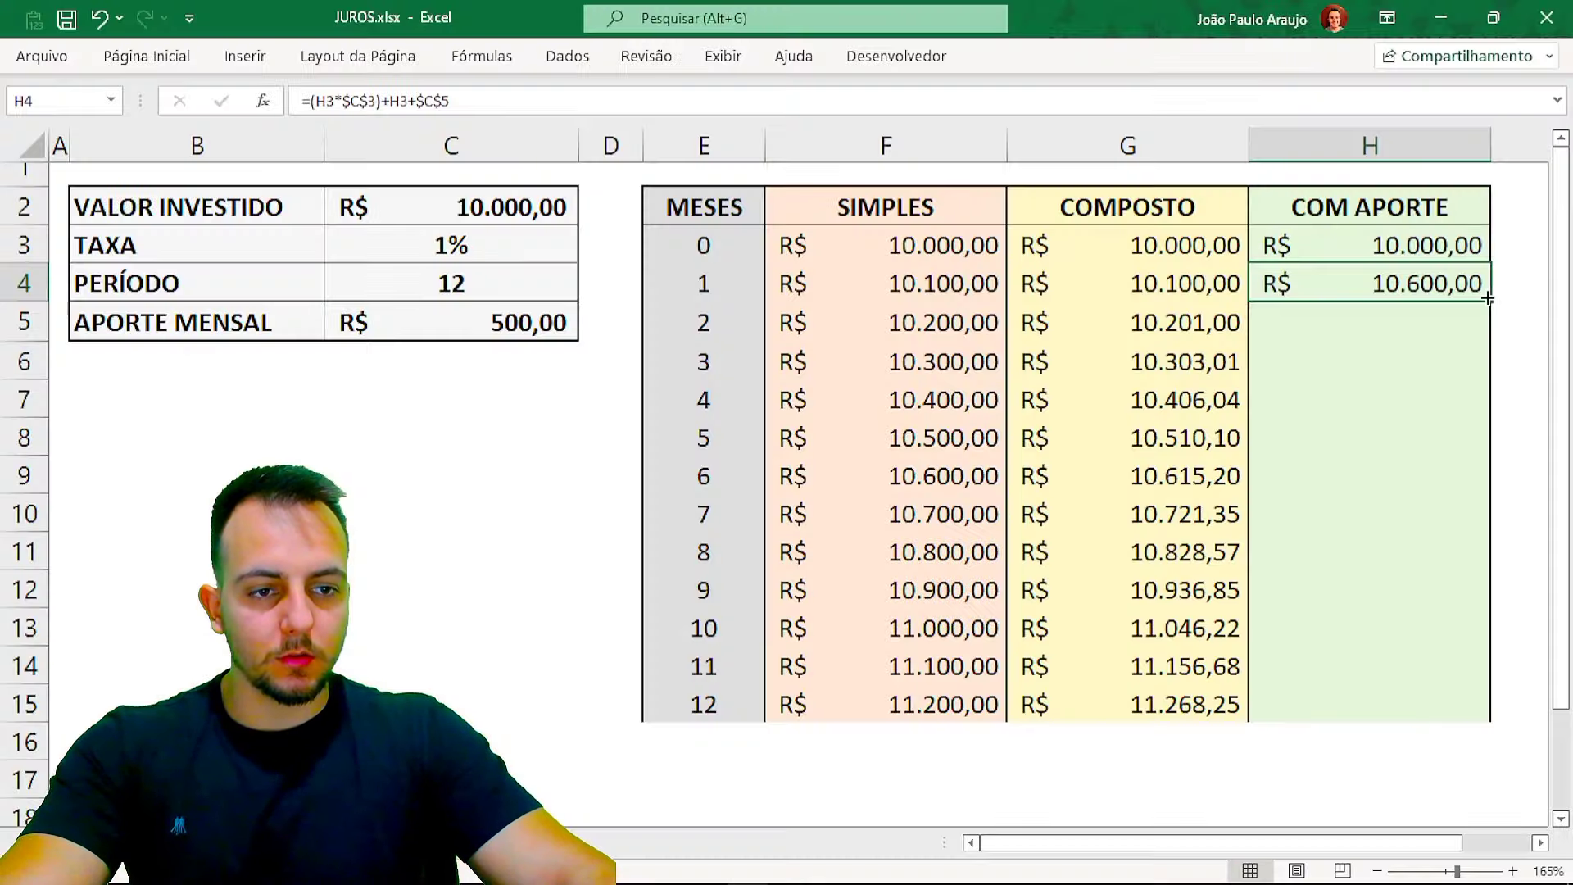
{"action": "left_click_drag", "start_coordinate": [1489, 407], "coordinate": [1487, 714]}
{"action": "left_click", "coordinate": [1156, 742]}
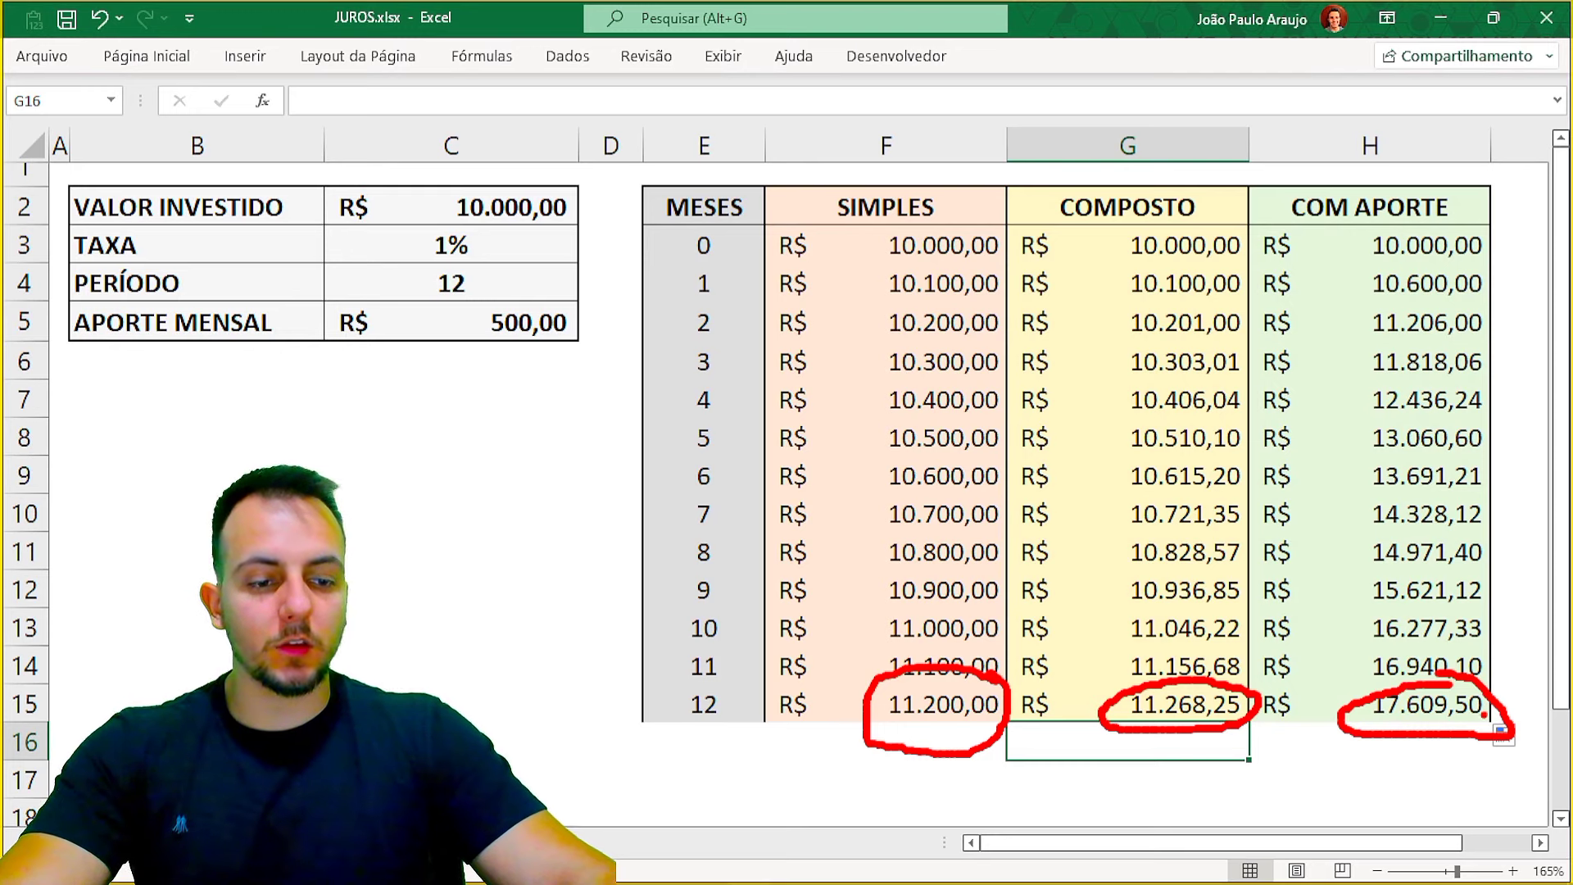
- Move to the summary sheet with the four inputs and the SIMPLES, COMPOSTO, COM APORTE table
{"action": "key", "text": "Escape"}
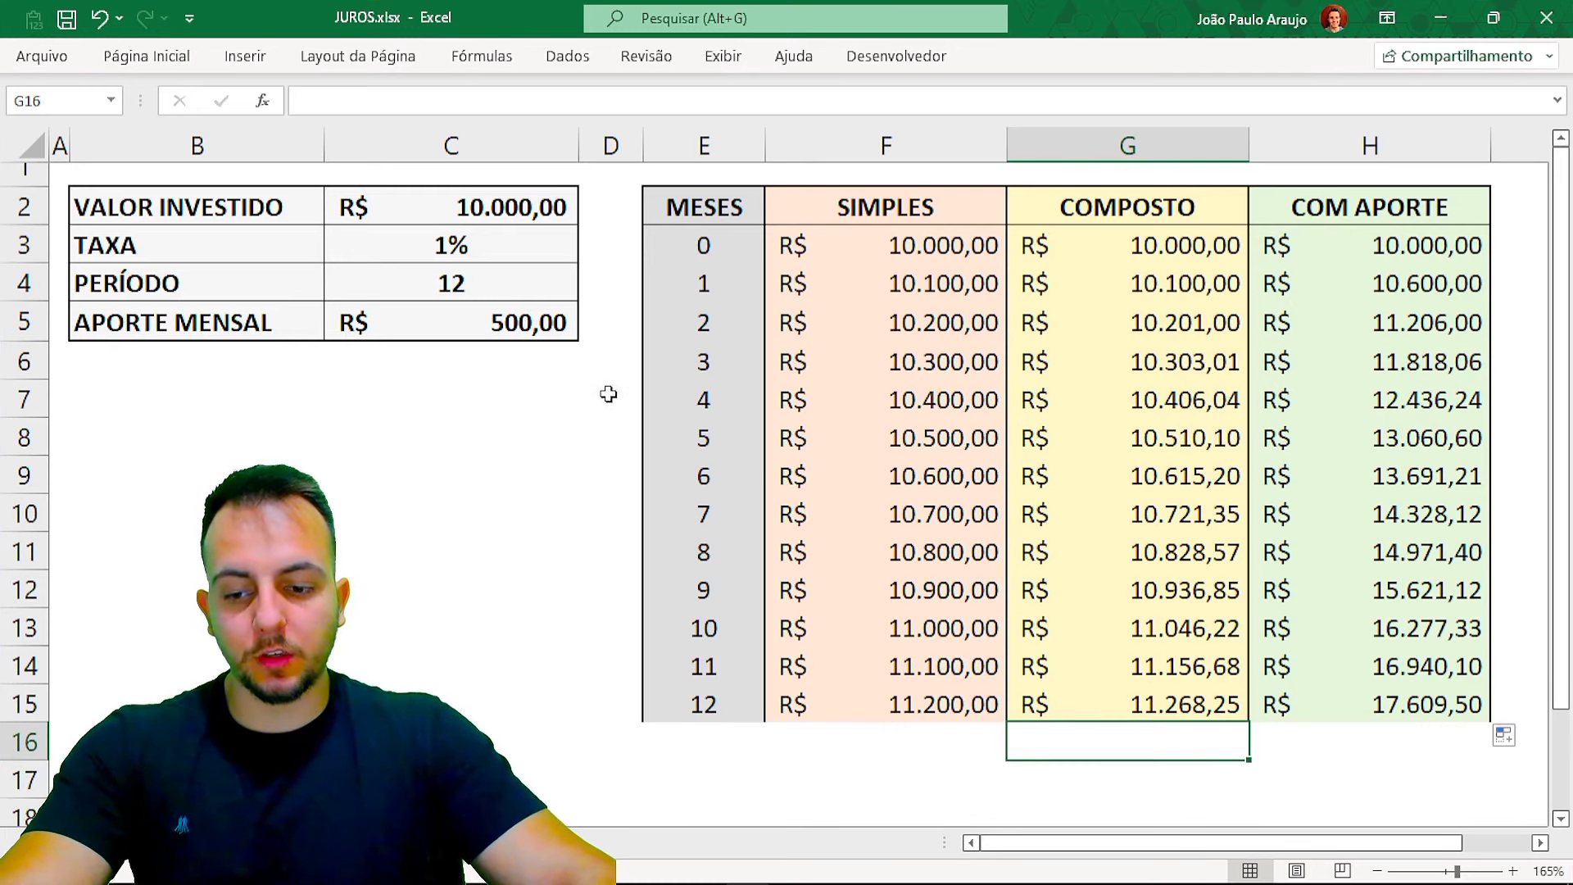
{"action": "key", "text": "ctrl+2"}
{"action": "left_click_drag", "start_coordinate": [623, 168], "coordinate": [1518, 740]}
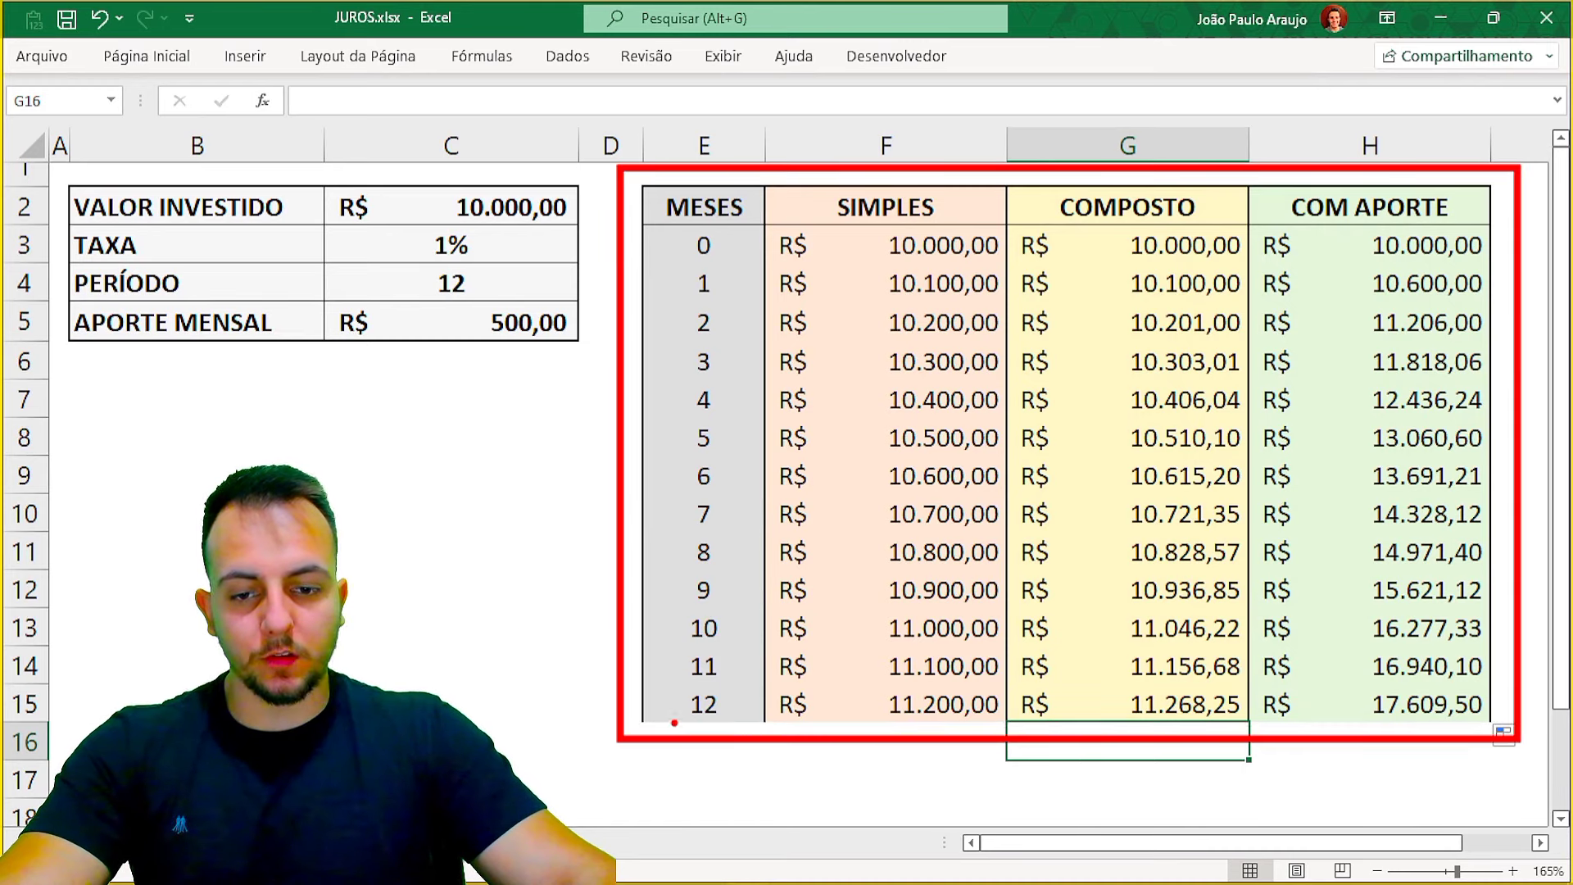
{"action": "key", "text": "Escape"}
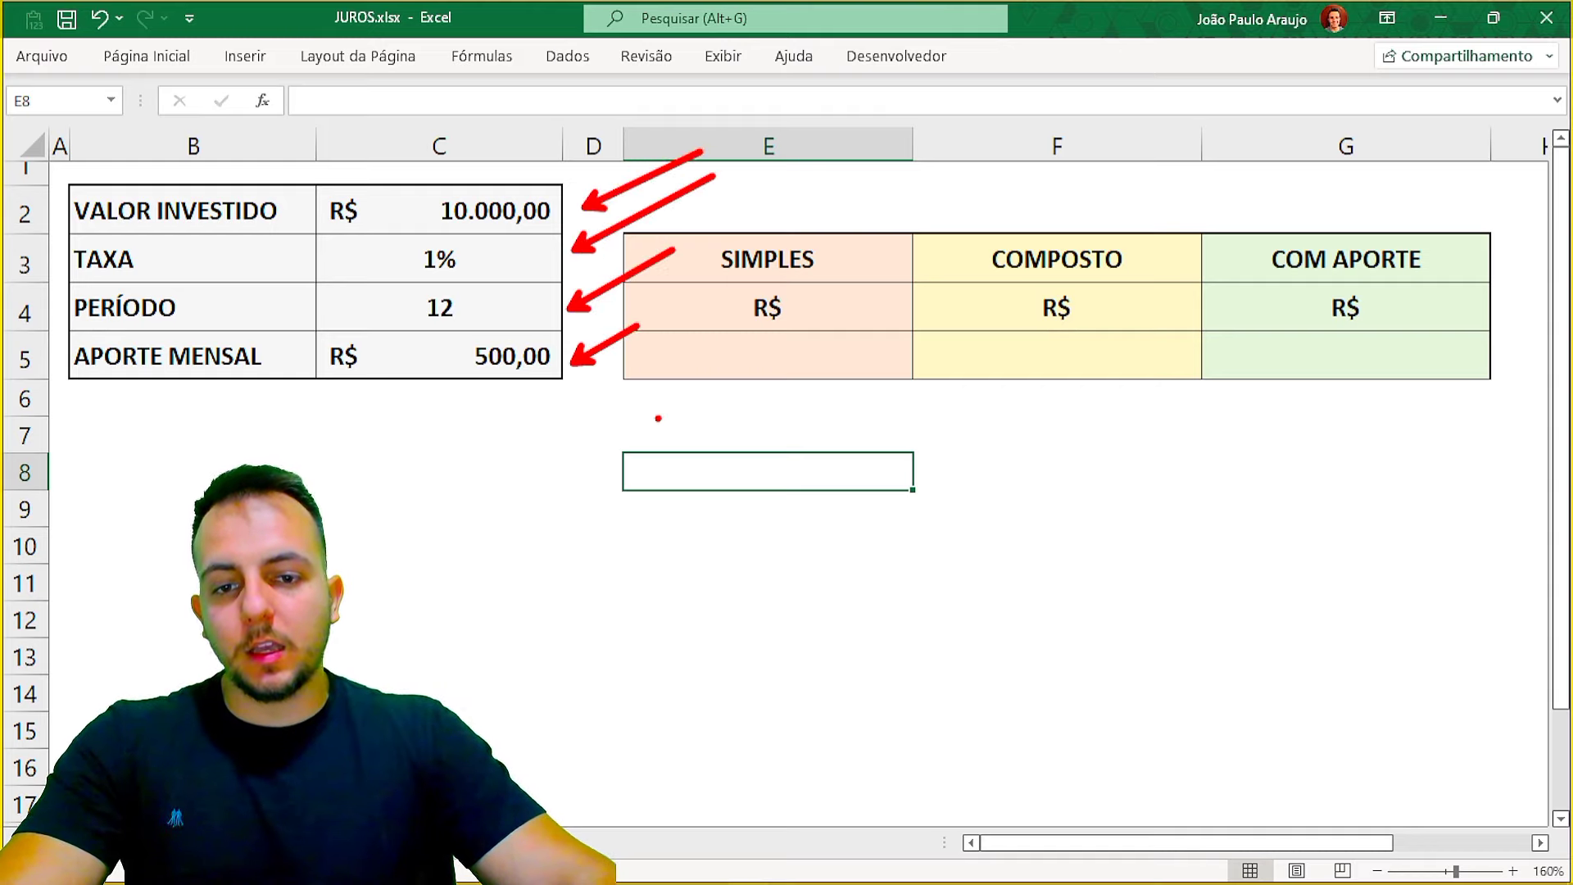
- Enter =C2*C3*C4 in E5 so the SIMPLES total shows R$ 1.200,00
{"action": "left_click_drag", "start_coordinate": [778, 403], "coordinate": [764, 716]}
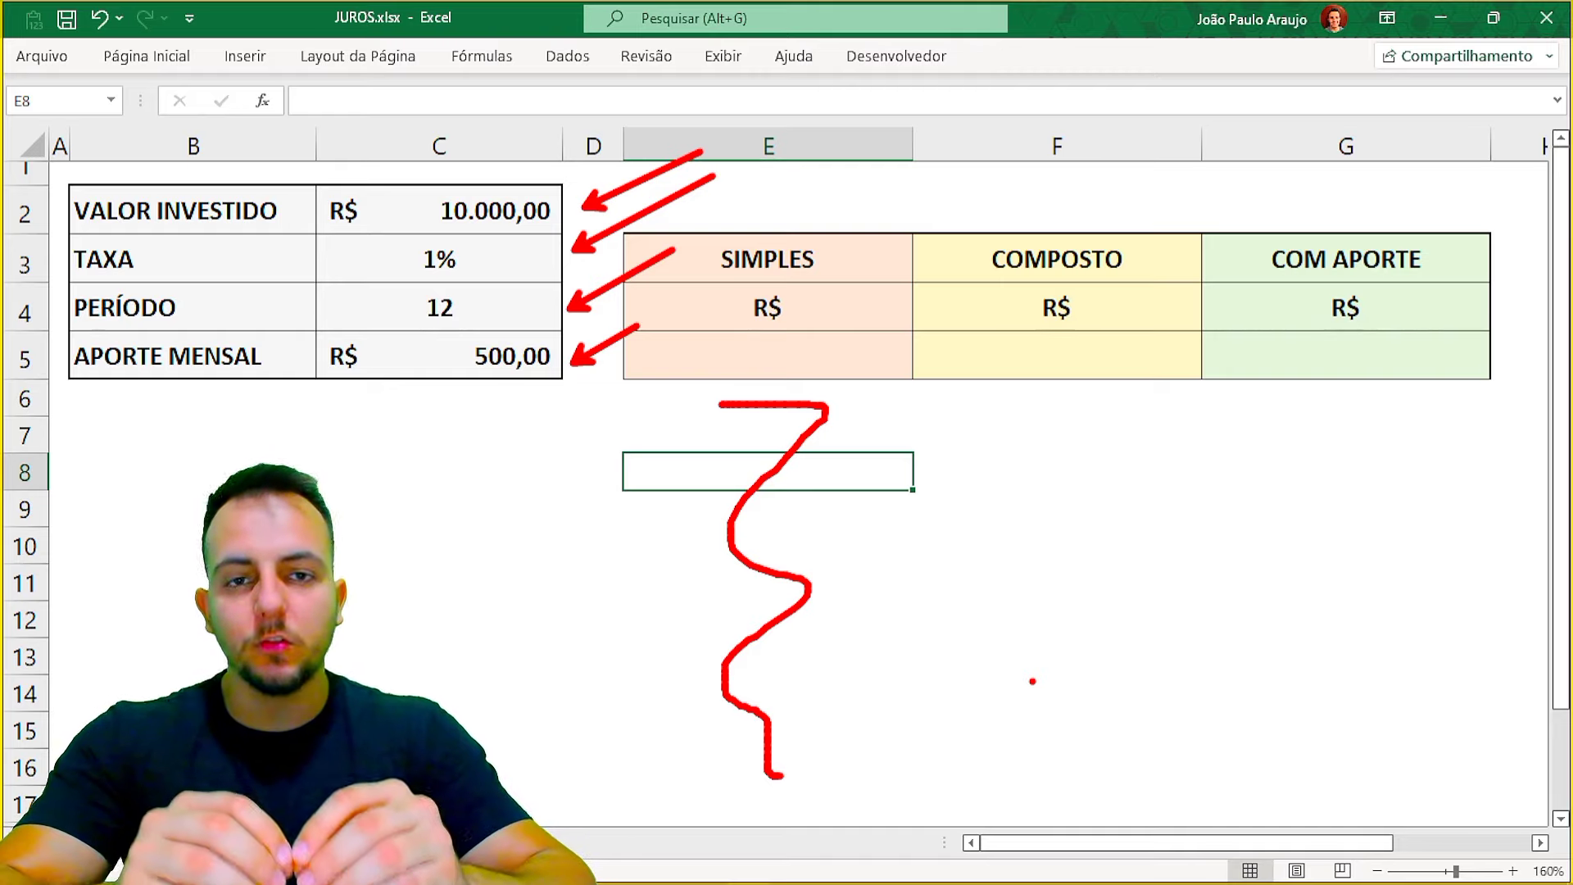
{"action": "key", "text": "Escape"}
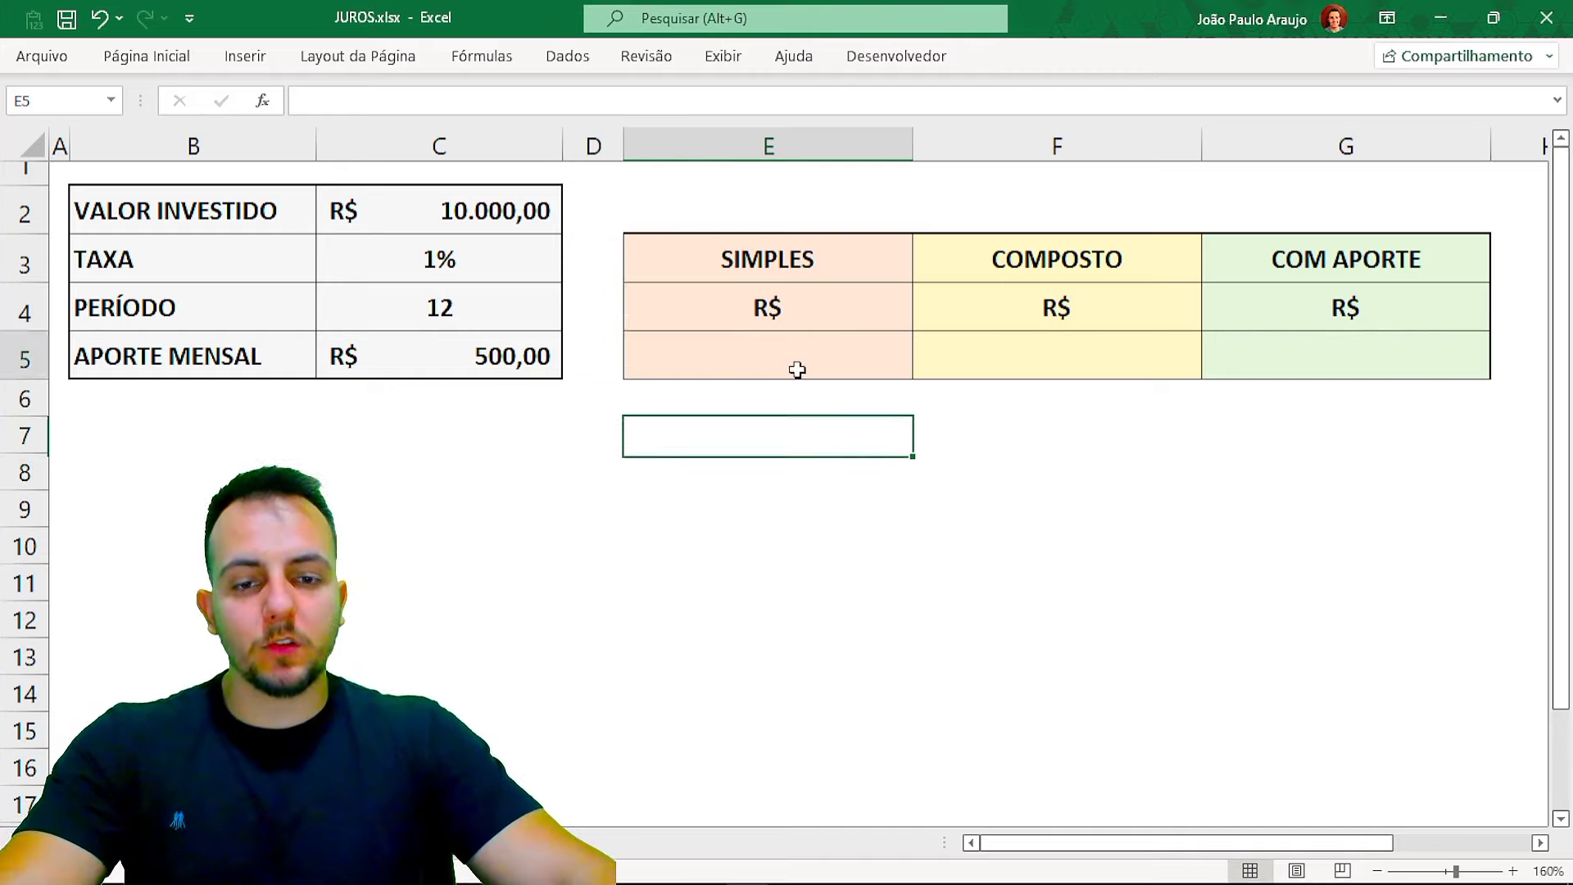
{"action": "left_click", "coordinate": [797, 366]}
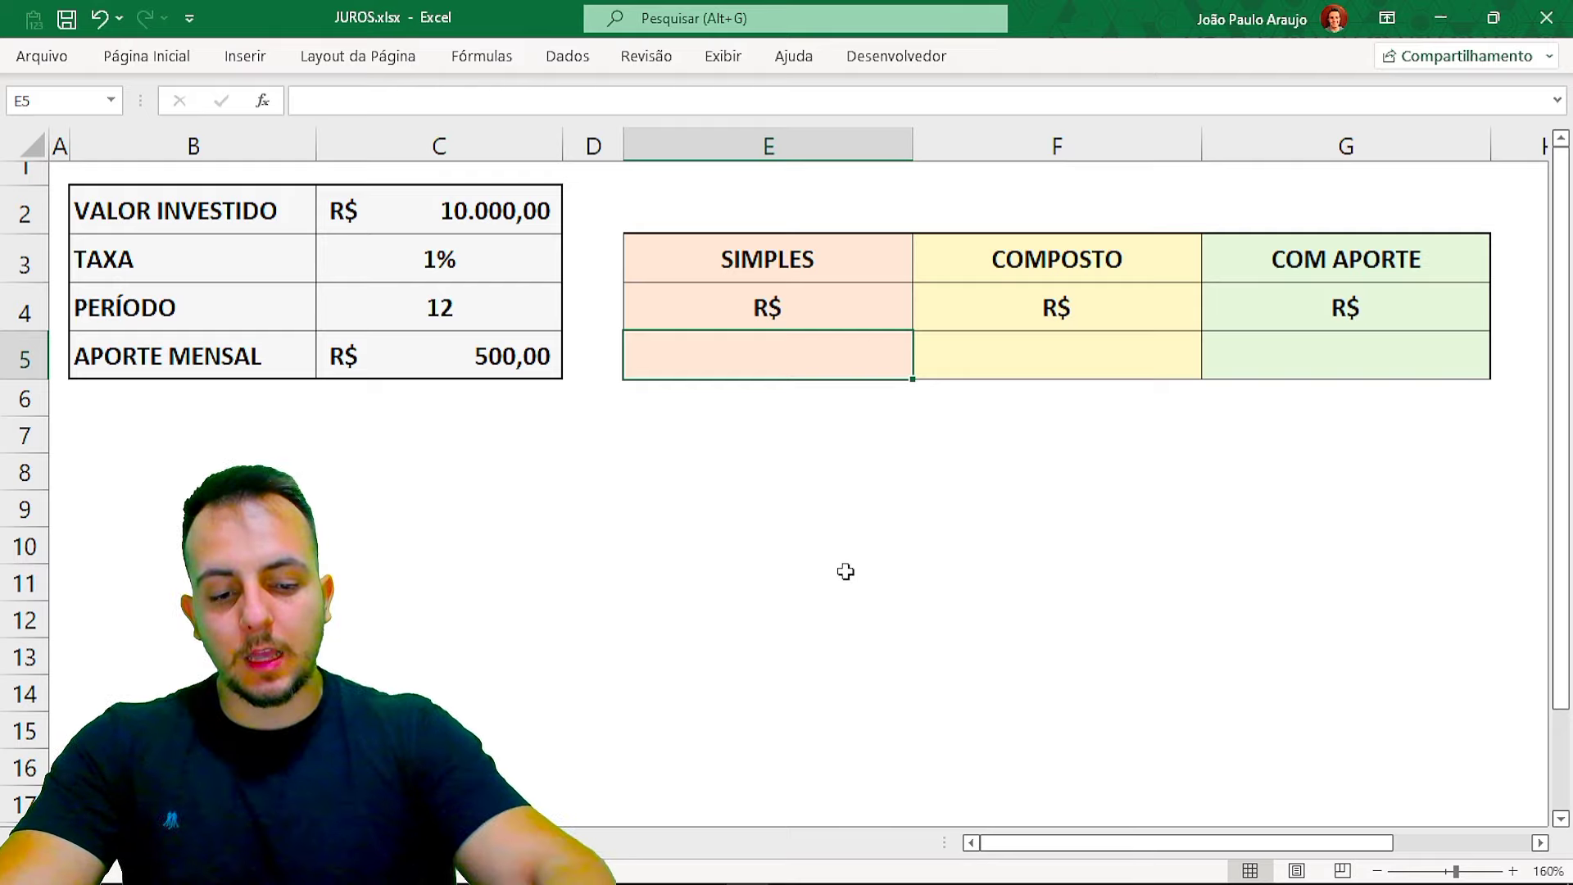
{"action": "type", "text": "="}
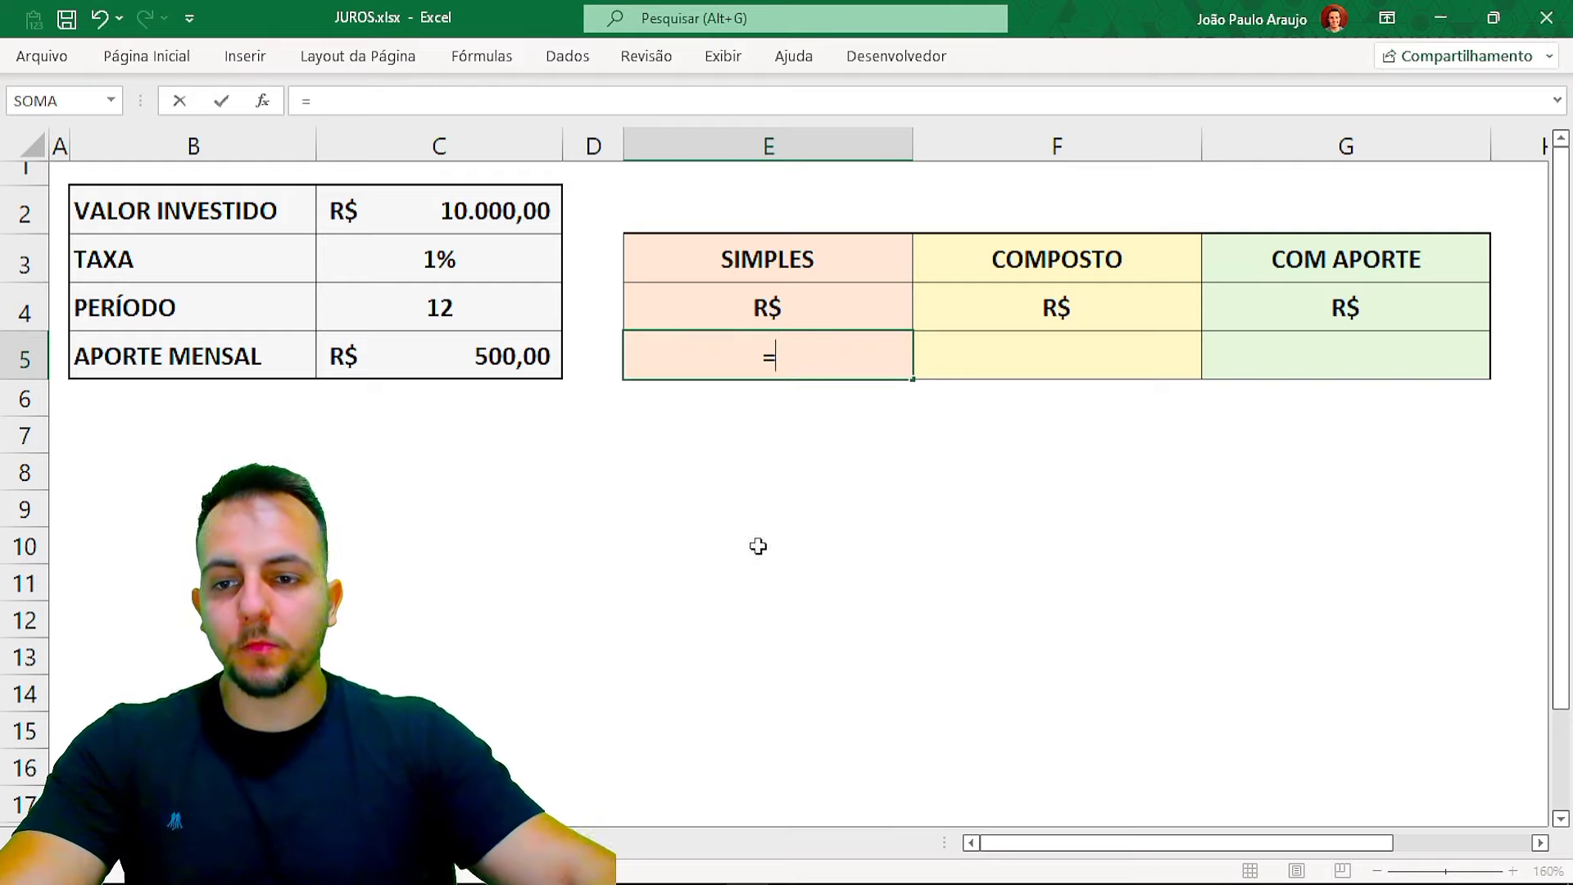
{"action": "left_click", "coordinate": [483, 211]}
{"action": "type", "text": "*"}
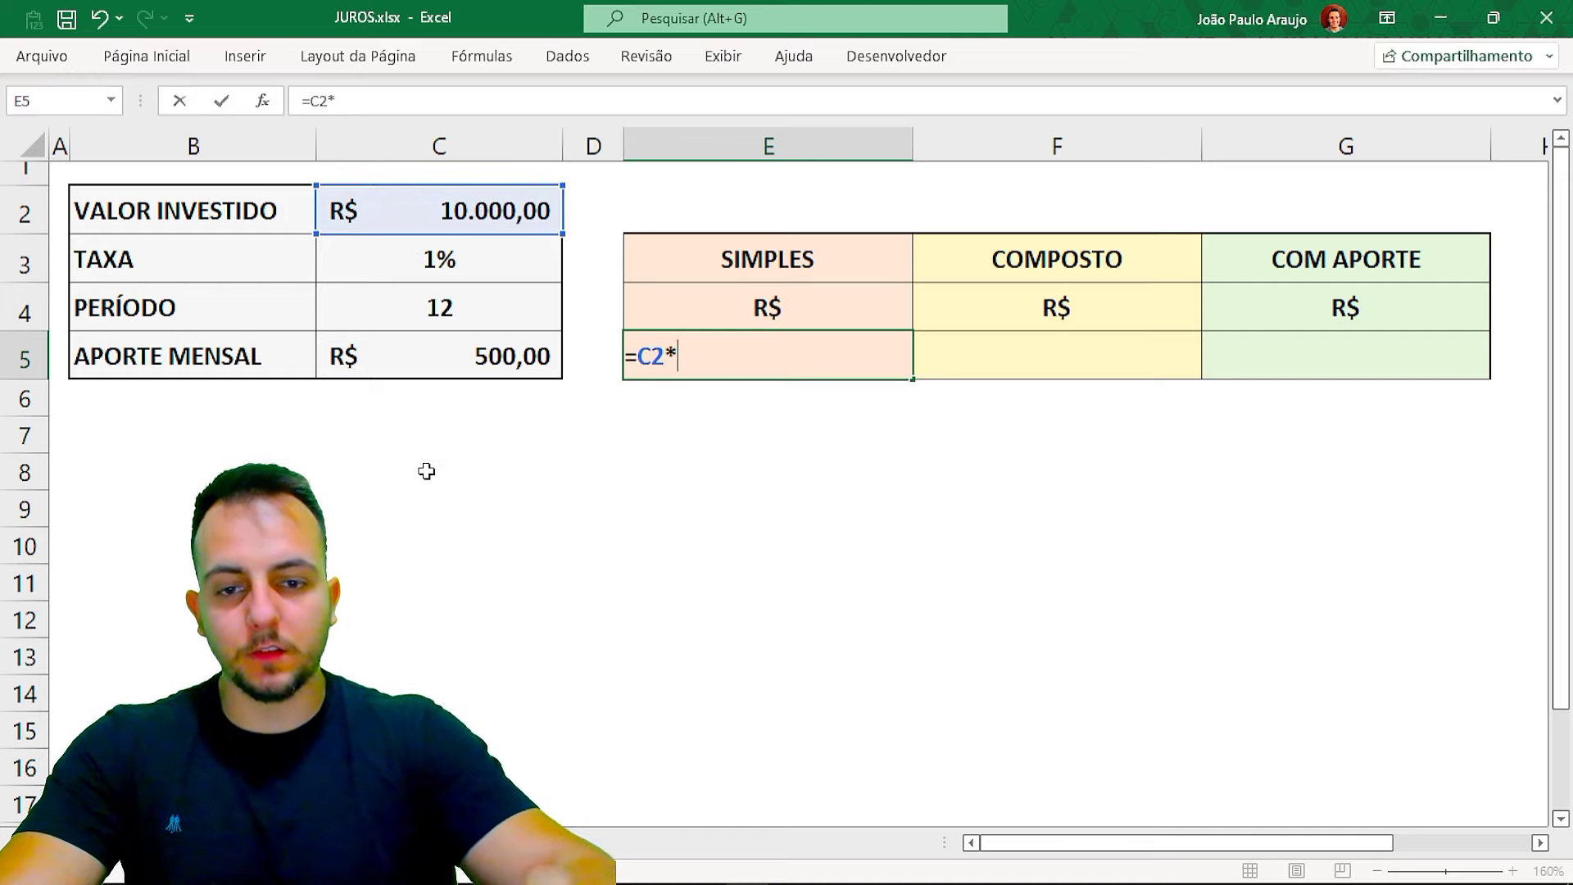
{"action": "left_click", "coordinate": [498, 266]}
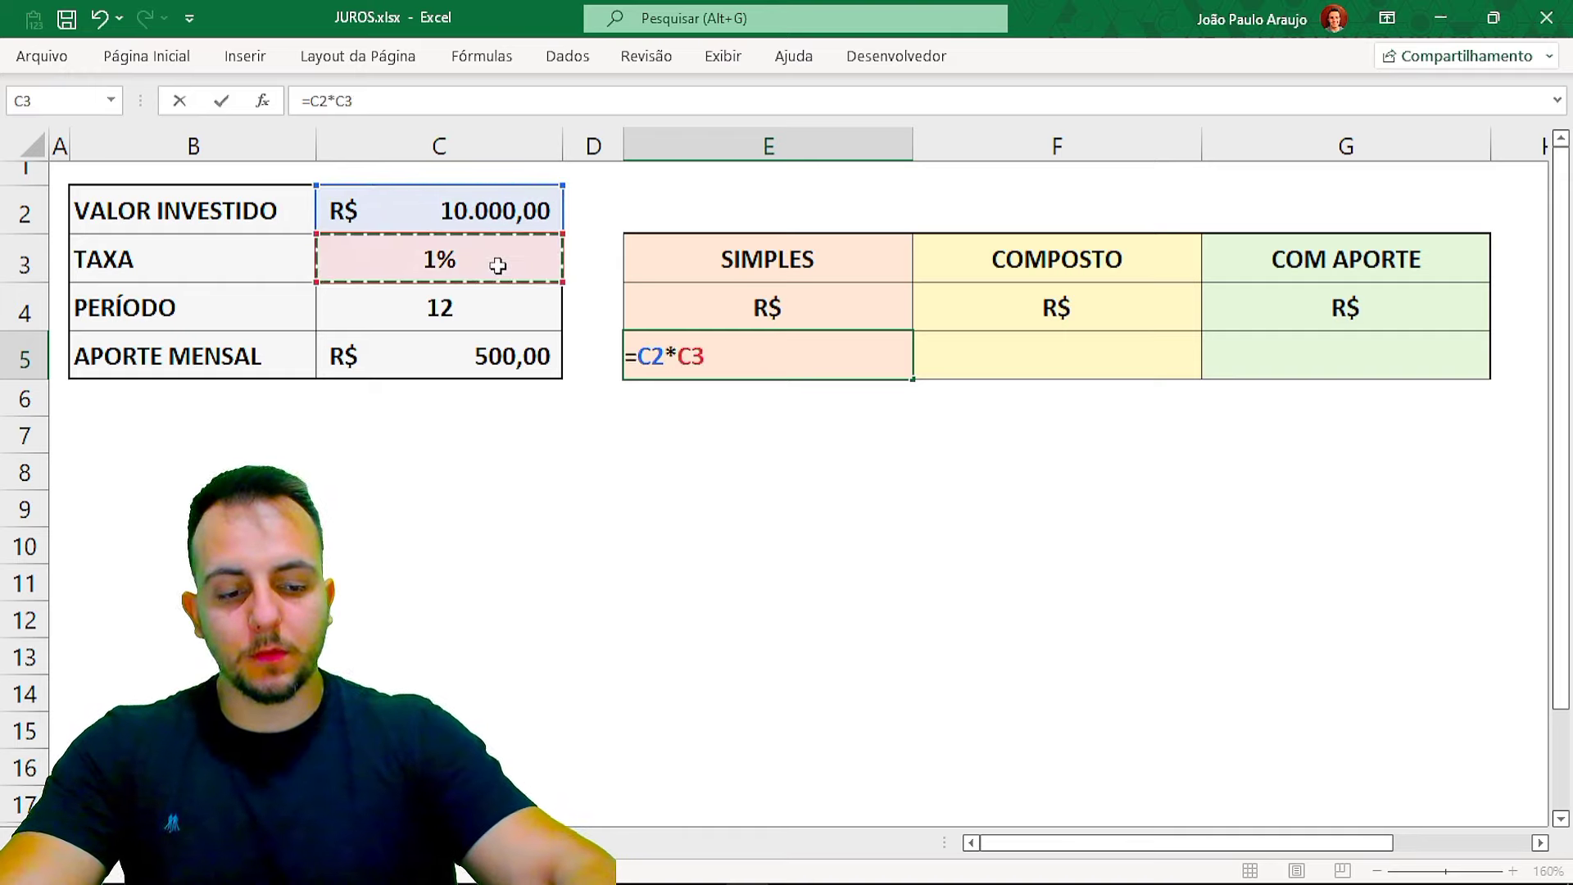
{"action": "type", "text": "*"}
{"action": "left_click", "coordinate": [486, 295]}
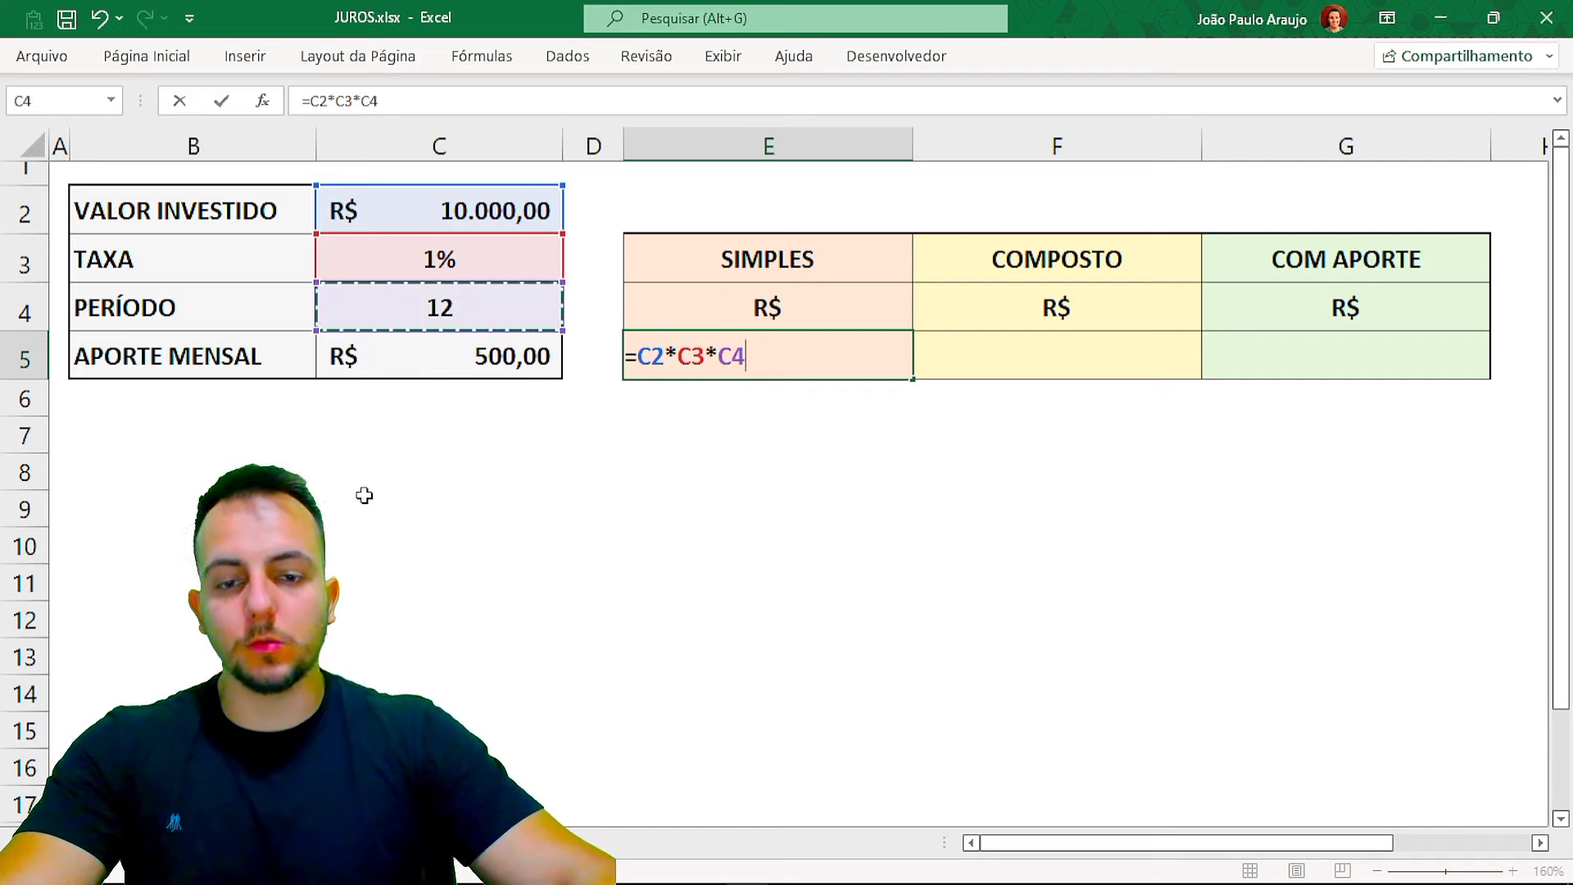
{"action": "key", "text": "Return"}
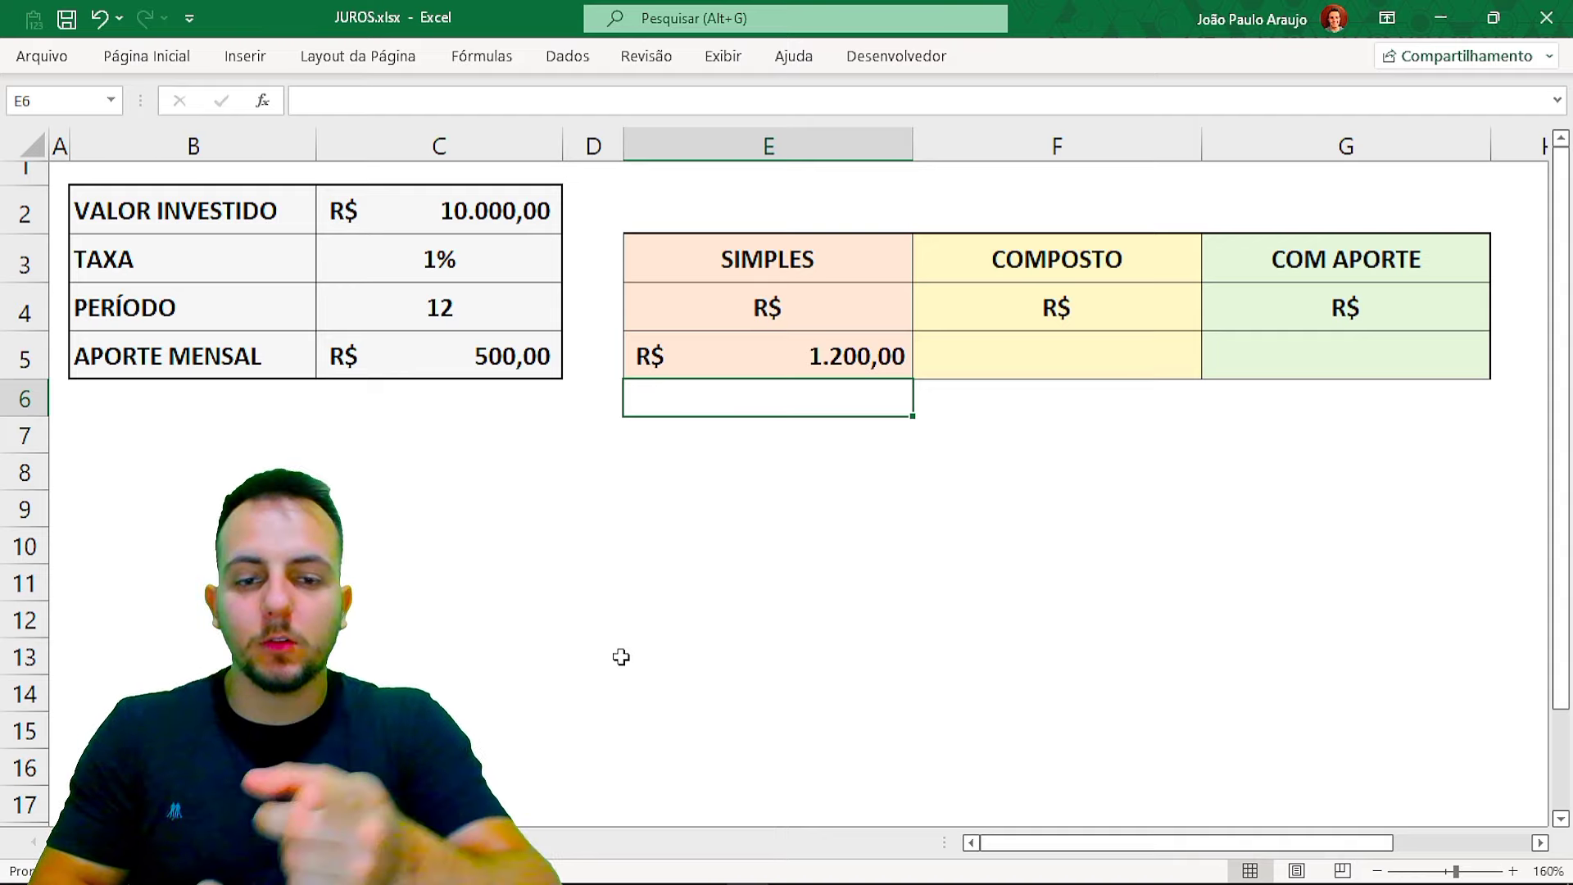
{"action": "double_click", "coordinate": [849, 372]}
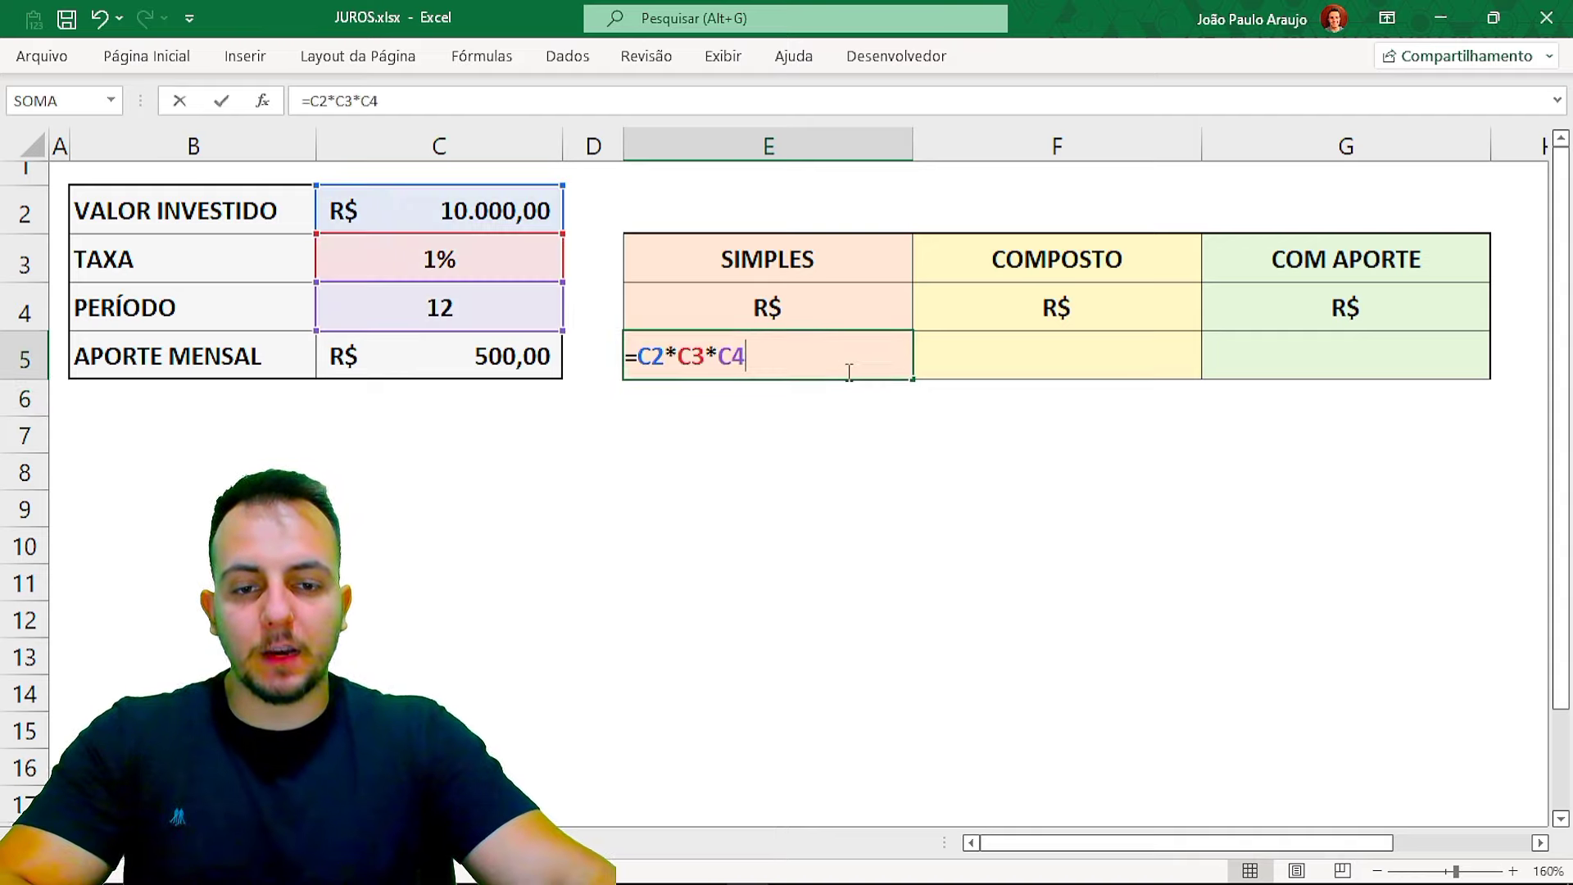
{"action": "type", "text": "("}
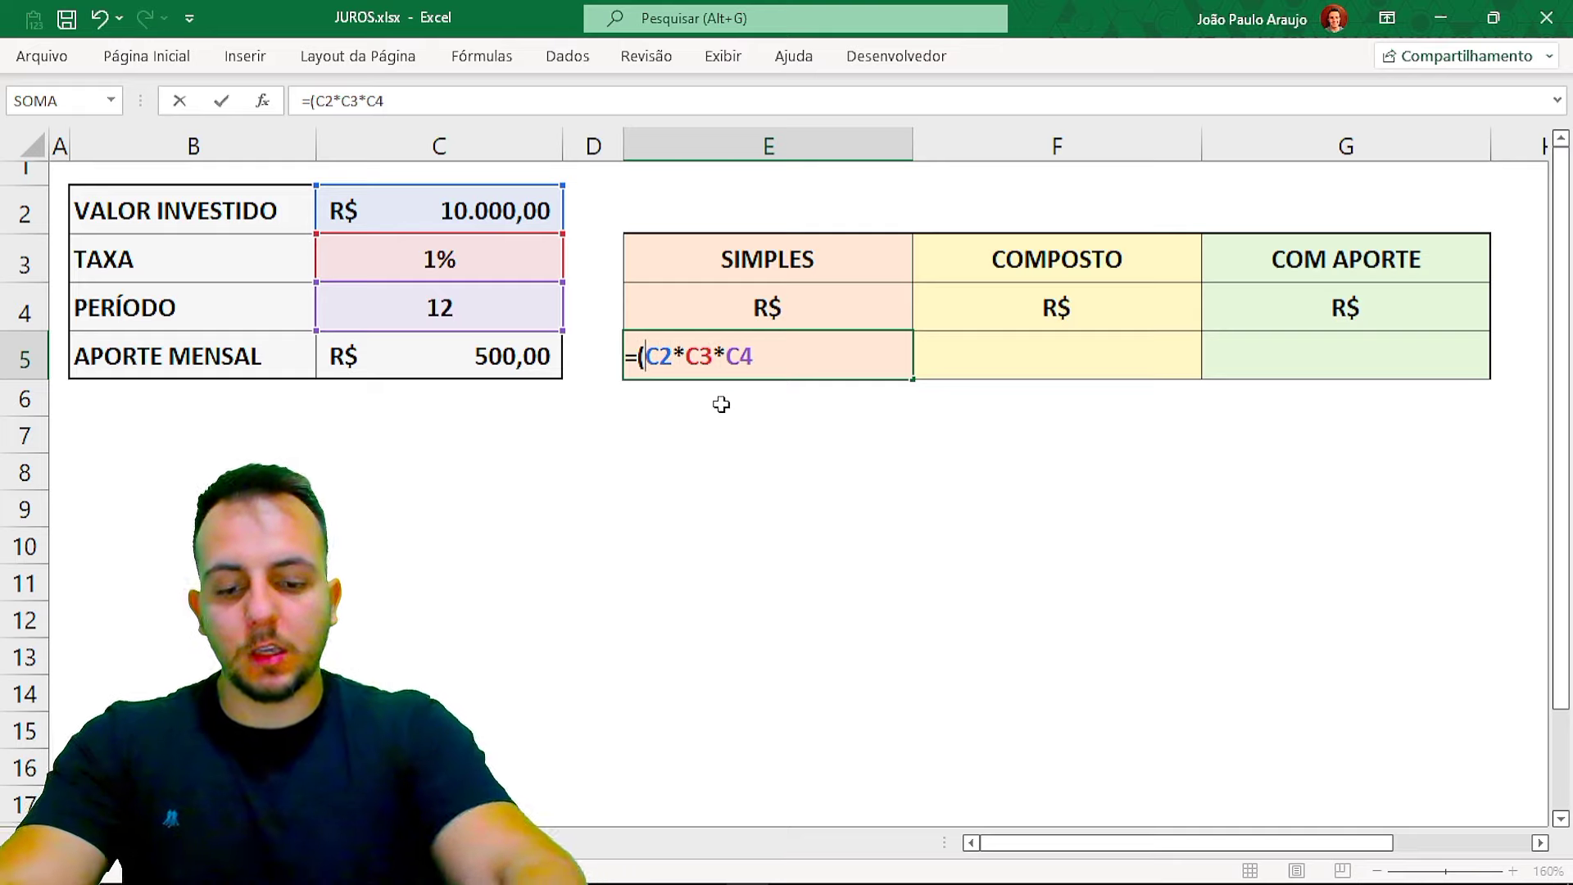
{"action": "type", "text": ")"}
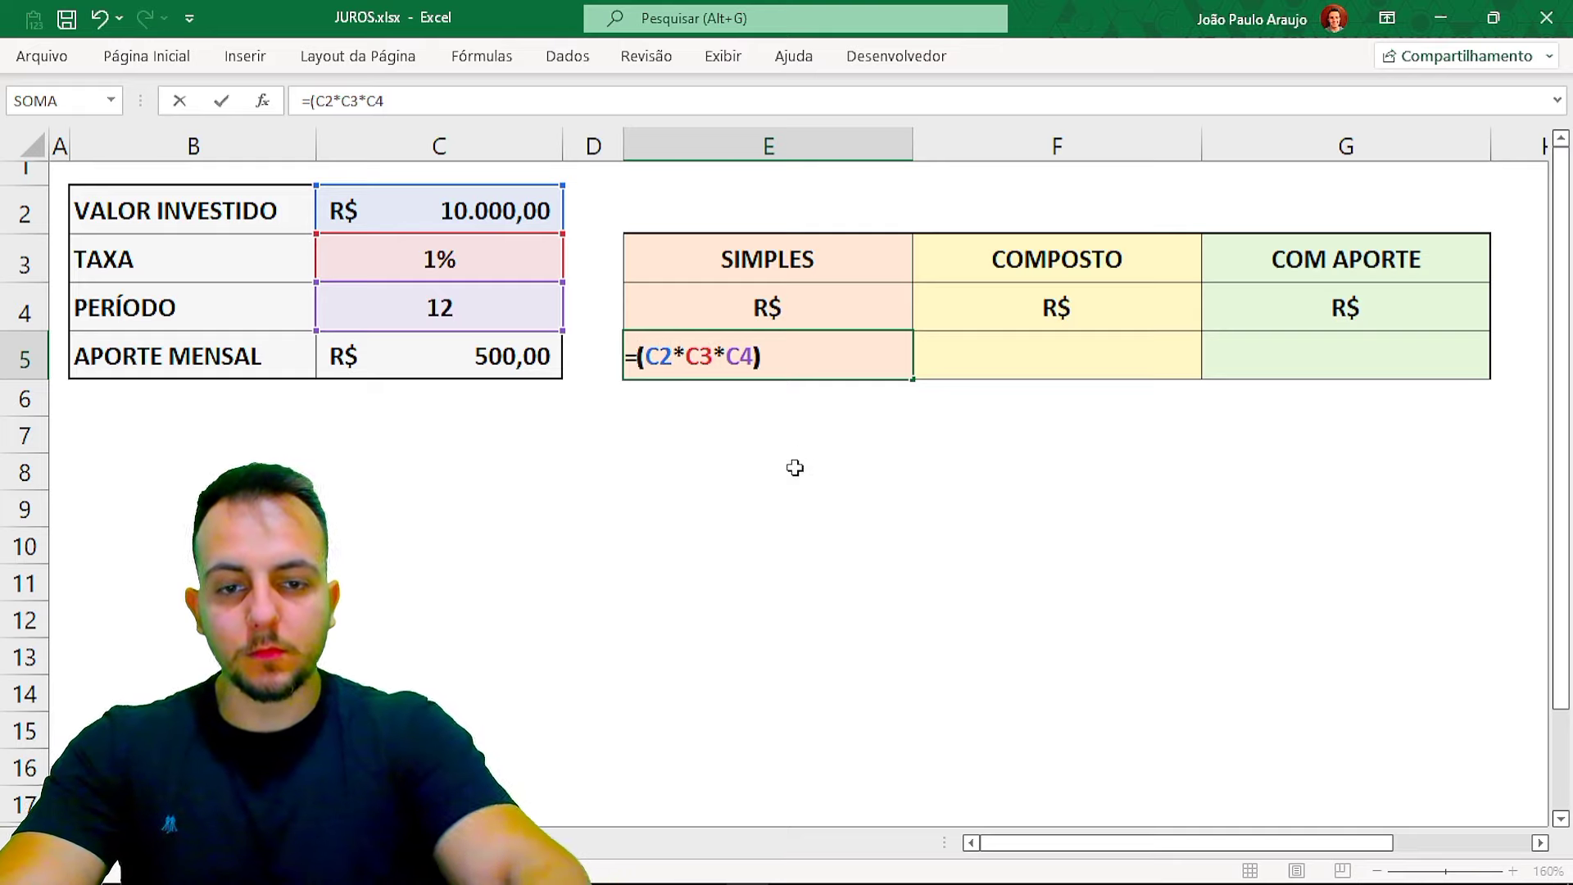
{"action": "type", "text": "+"}
{"action": "left_click", "coordinate": [472, 215]}
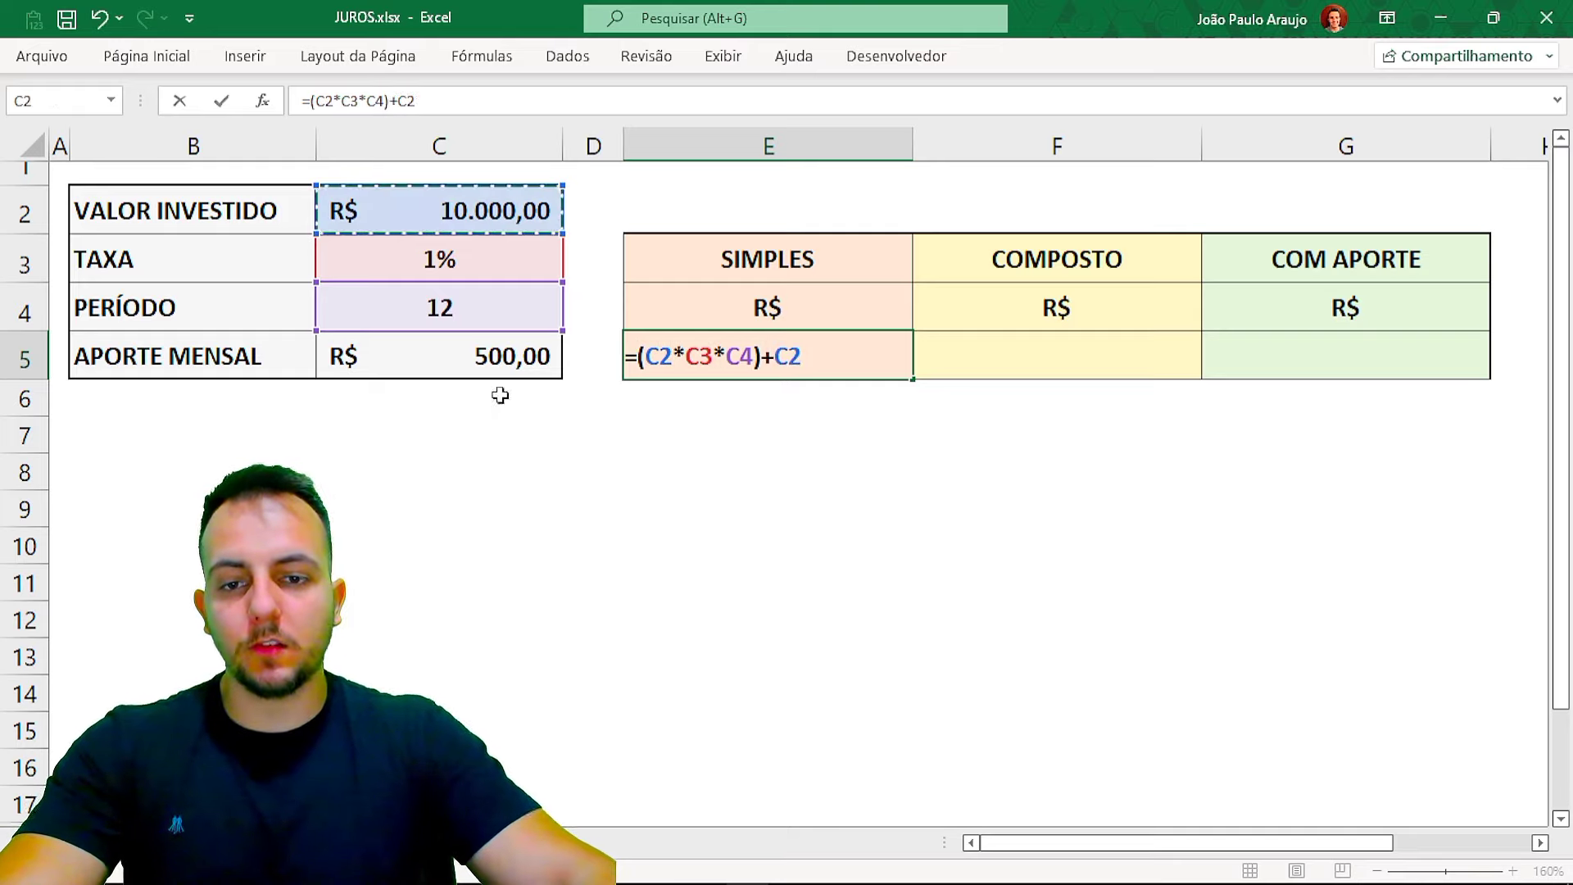
{"action": "key", "text": "Return"}
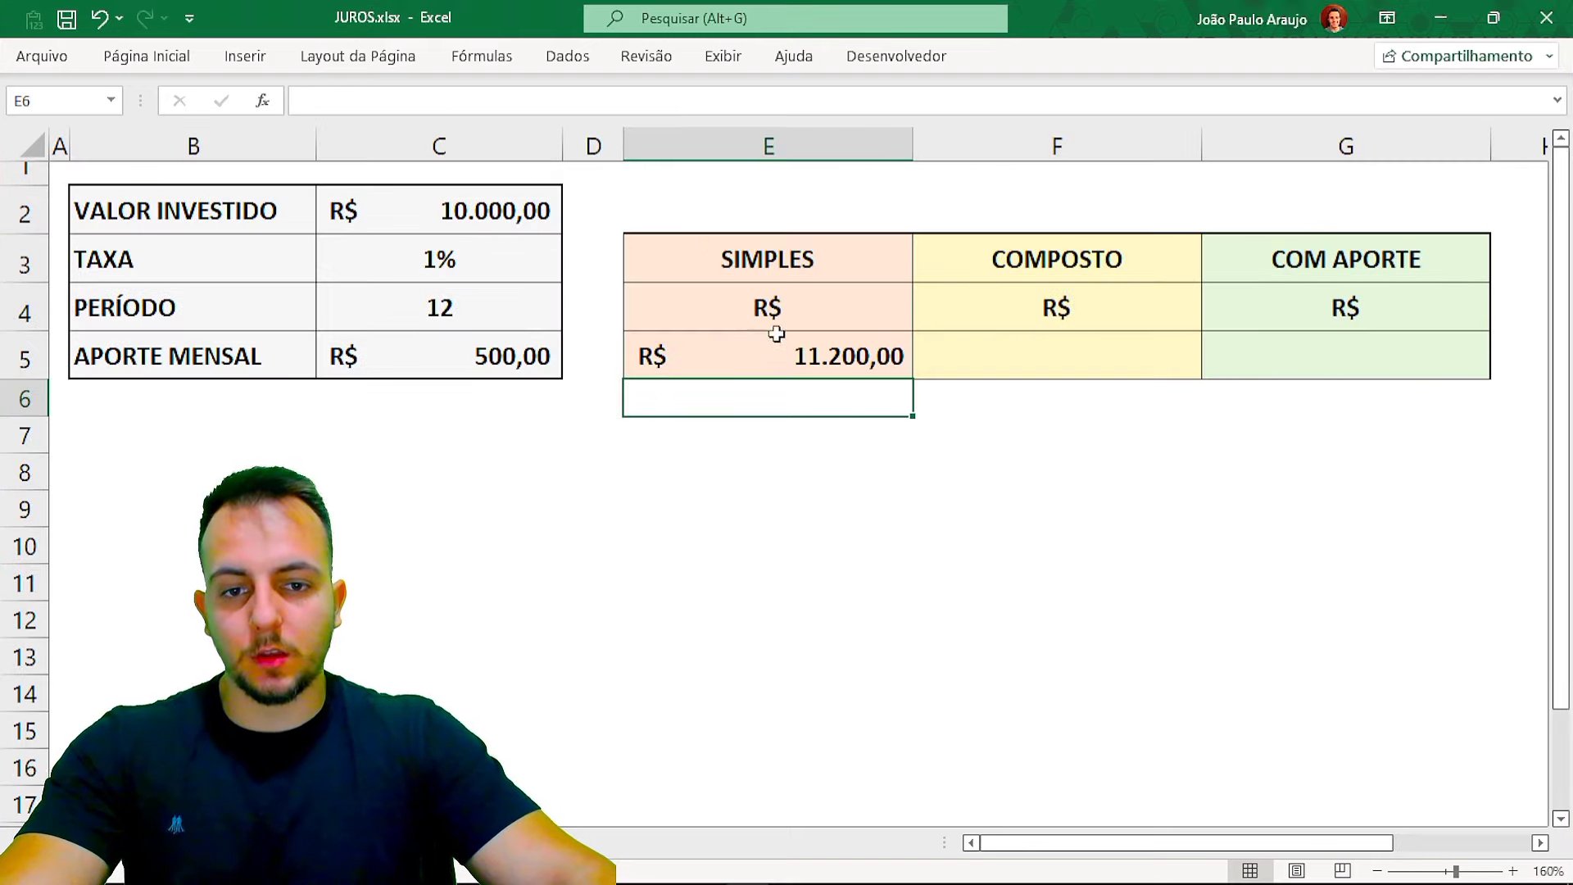
{"action": "left_click", "coordinate": [738, 354]}
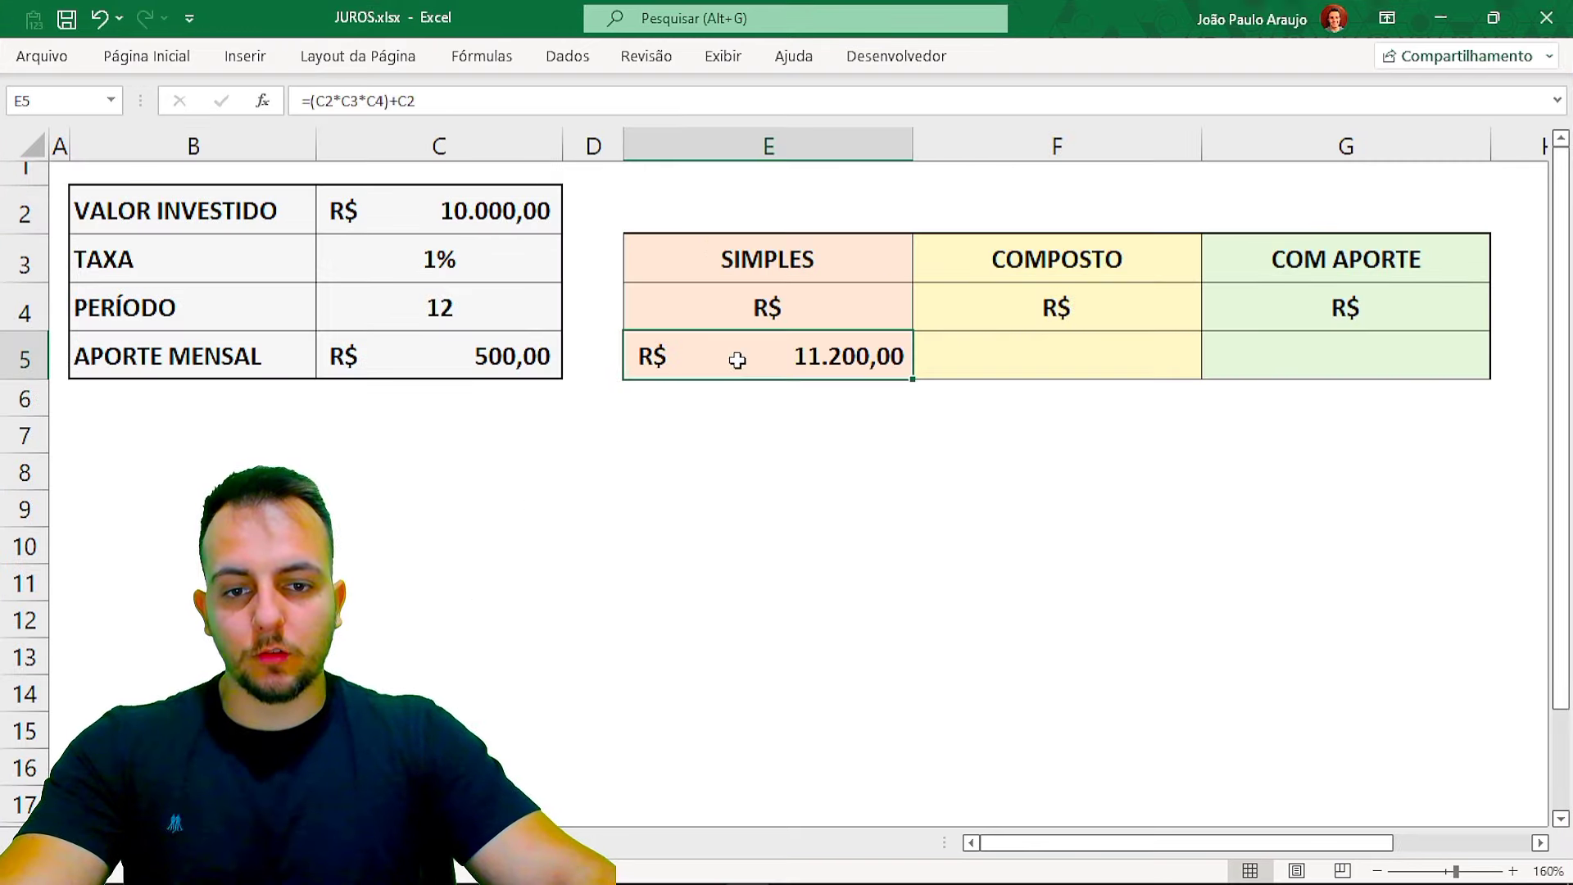
{"action": "key", "text": "F2"}
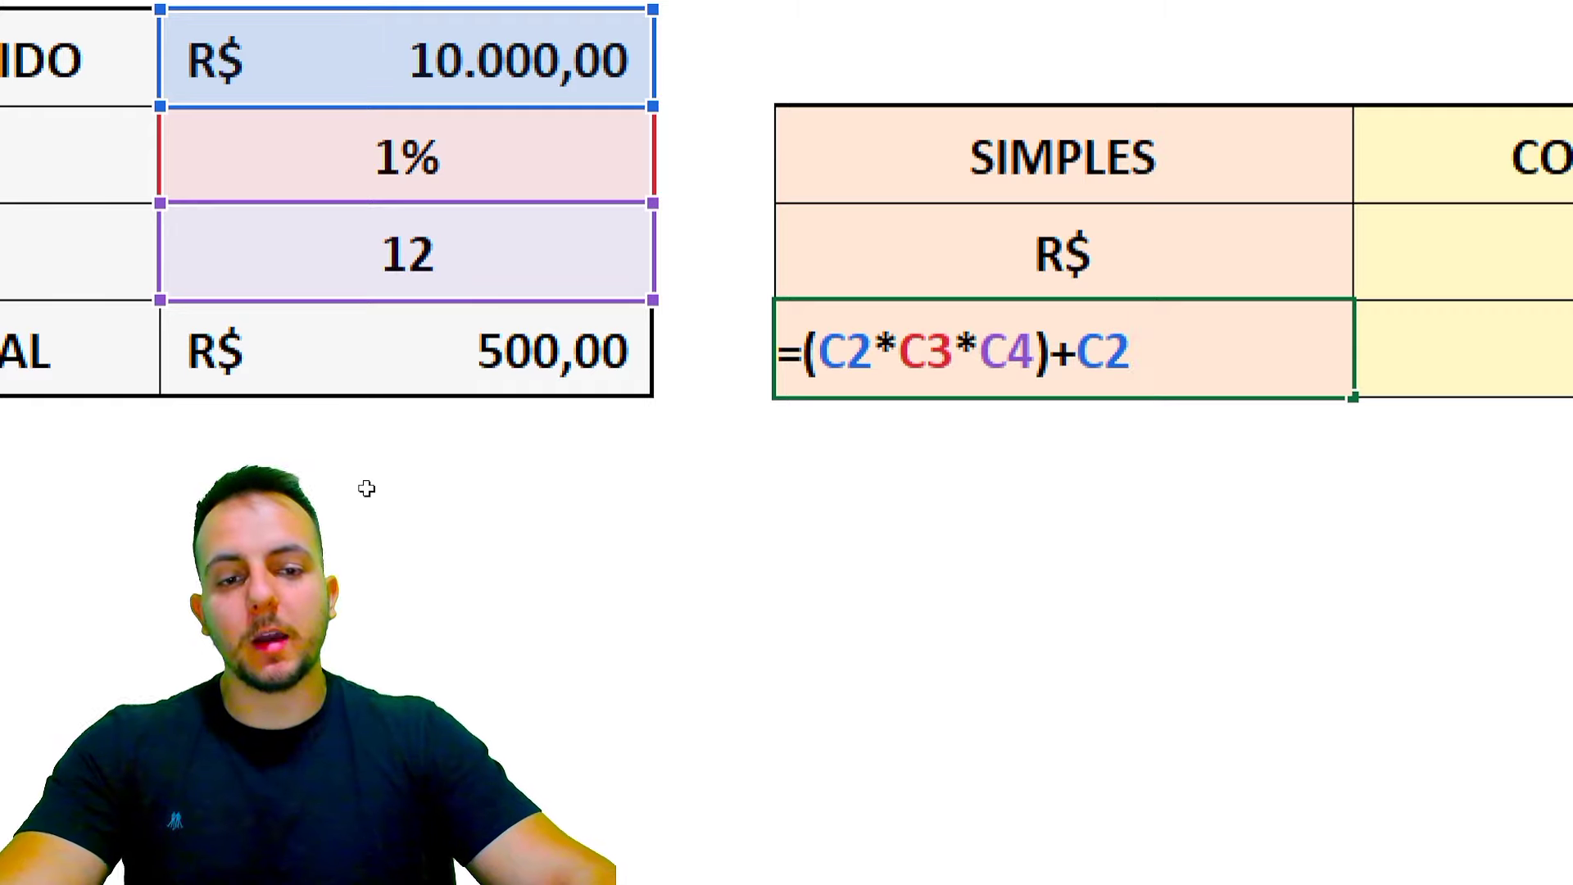
{"action": "key", "text": "ctrl+Return"}
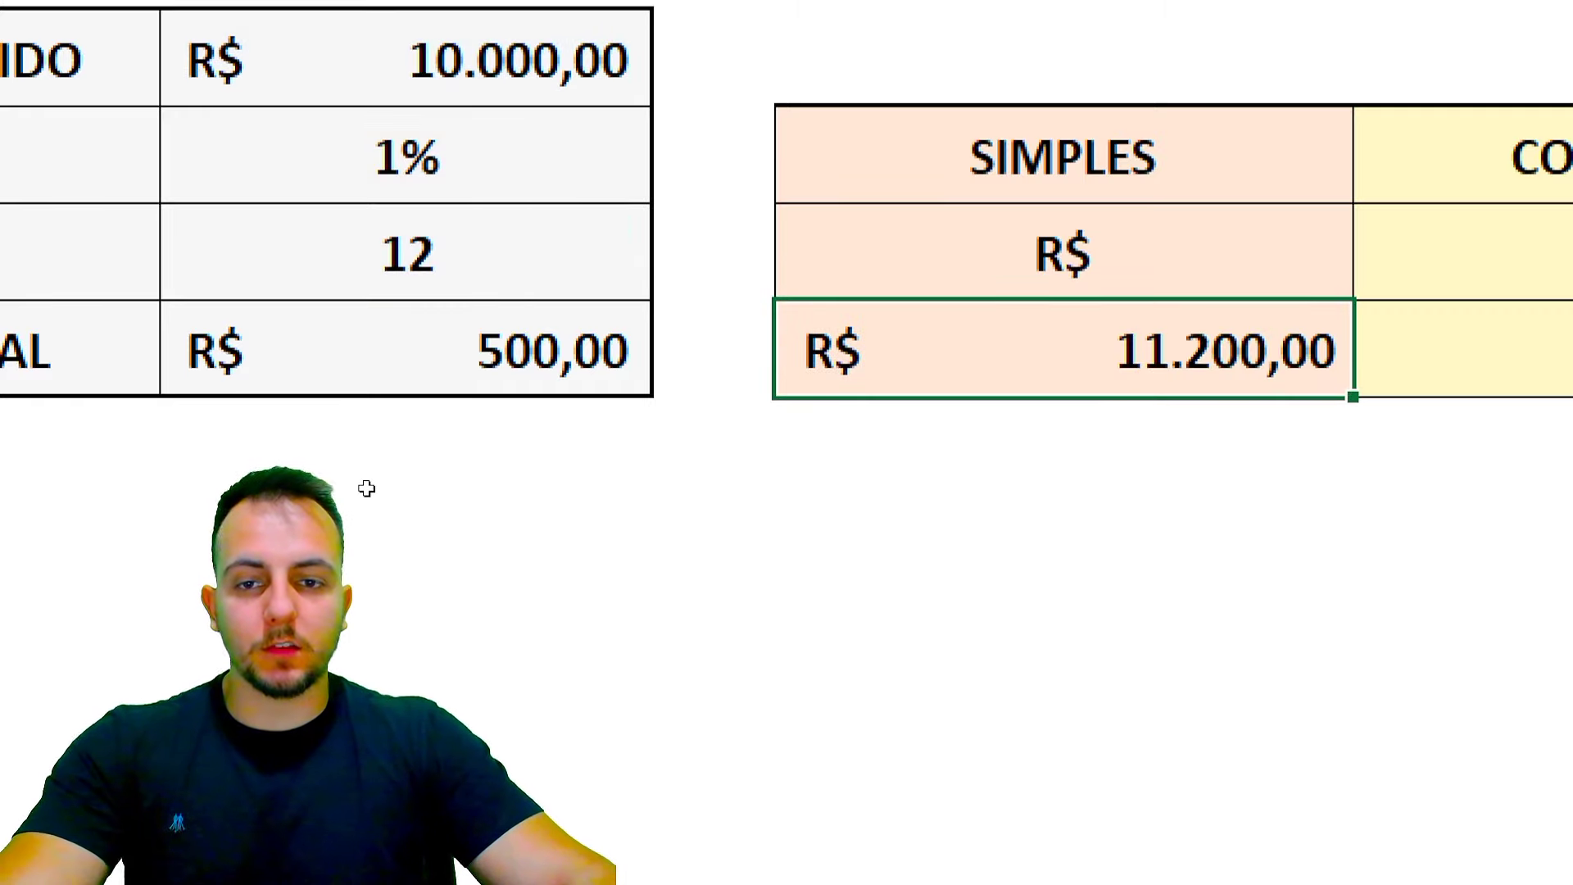
{"action": "left_click", "coordinate": [1102, 267]}
{"action": "left_click", "coordinate": [1066, 340]}
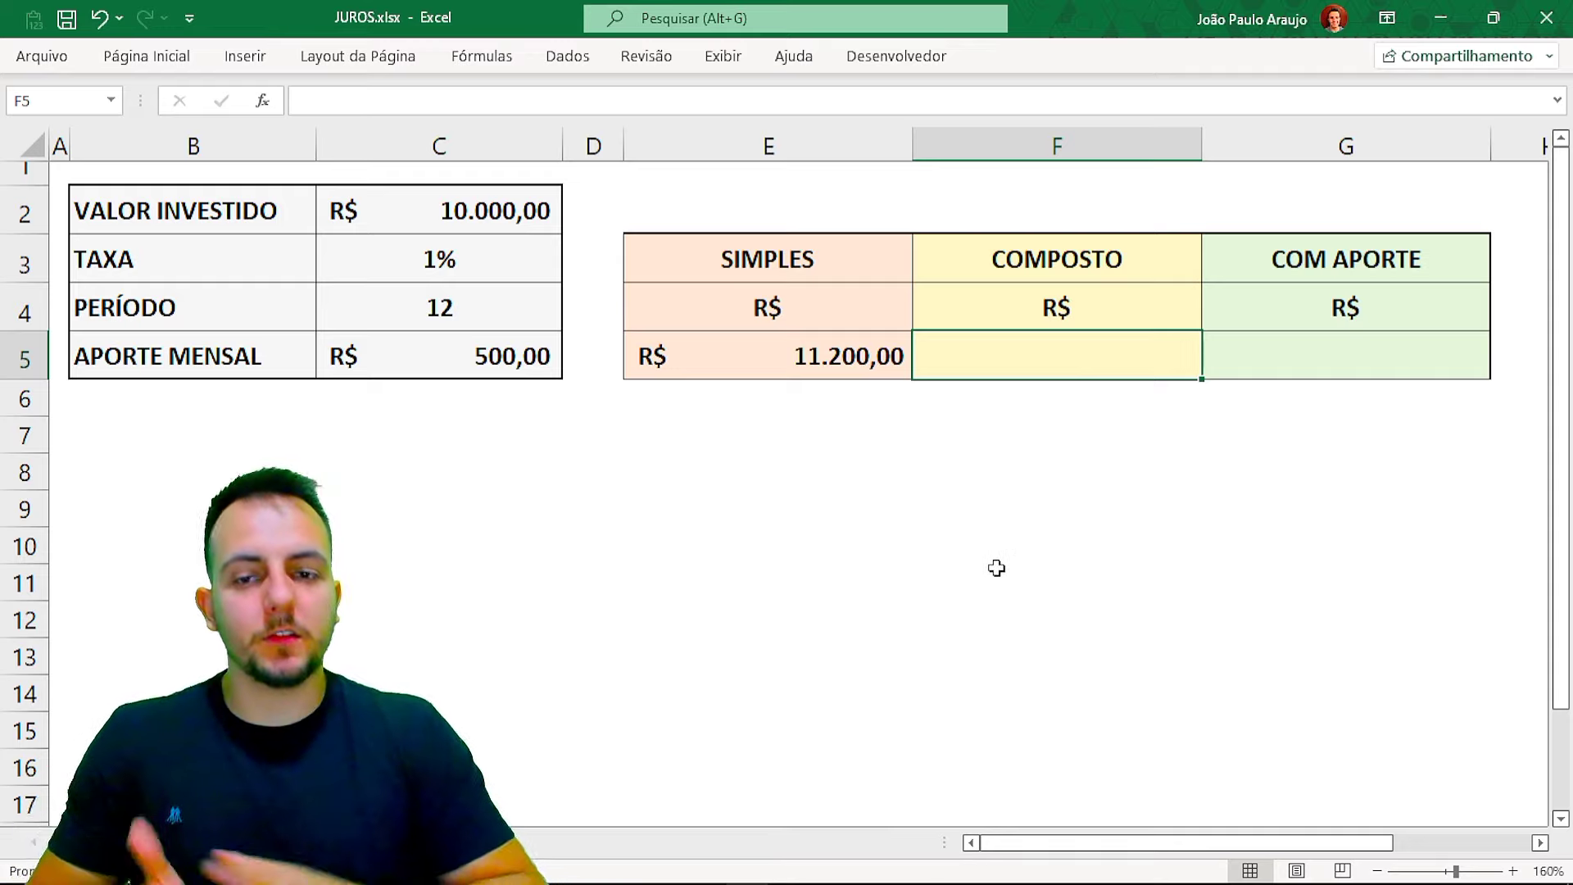
- Type =VF(C3;C4;;-C2) in the COMPOSTO total cell F5, leaving the payment argument empty
{"action": "type", "text": "="}
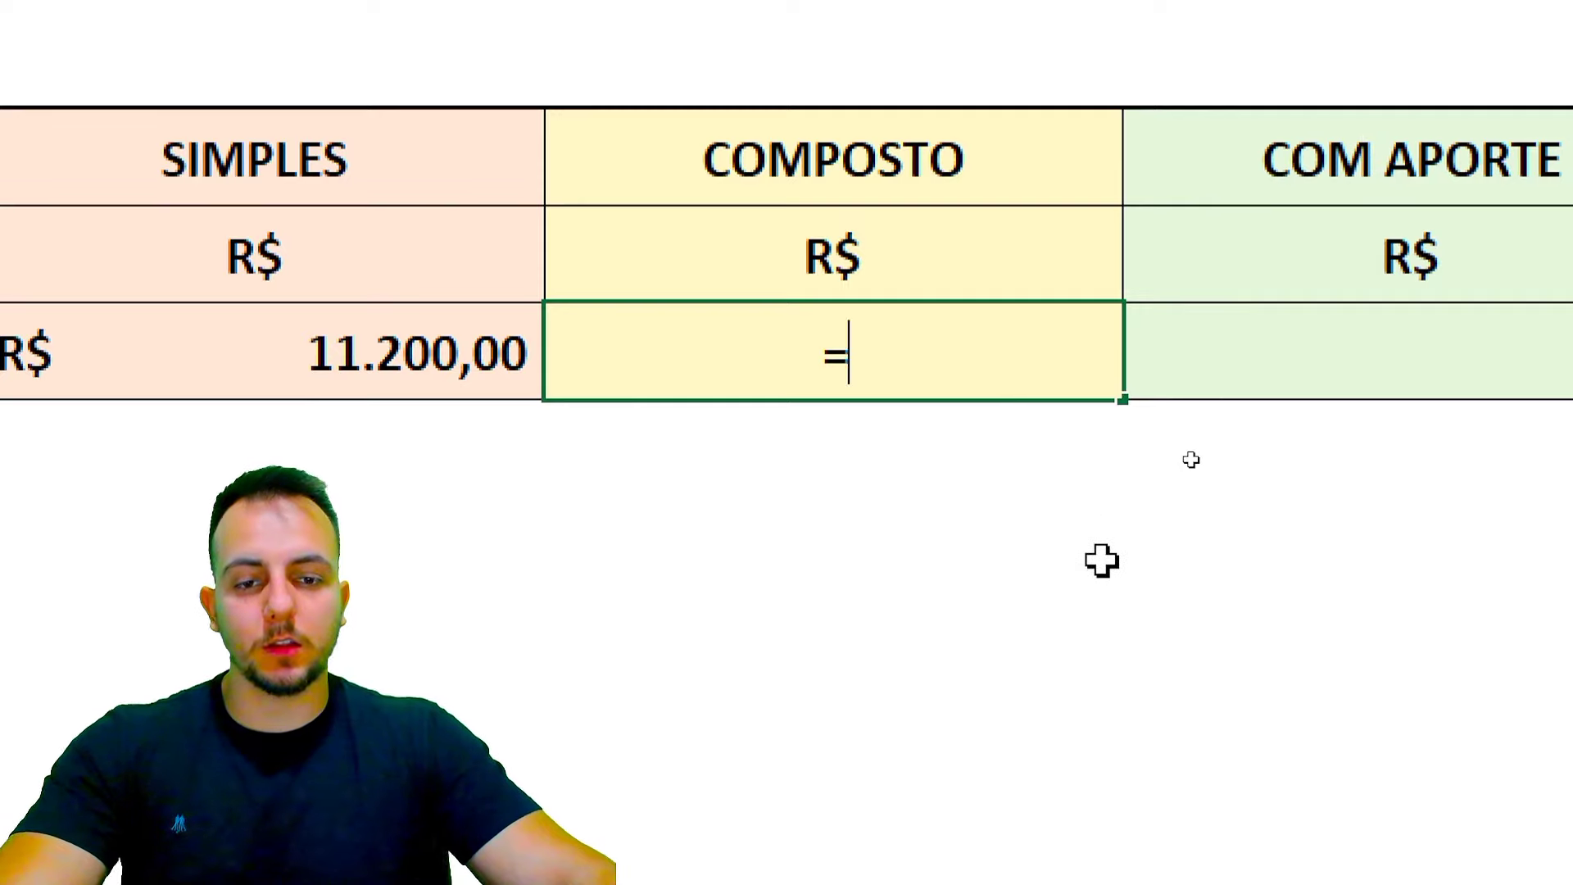
{"action": "type", "text": "V"}
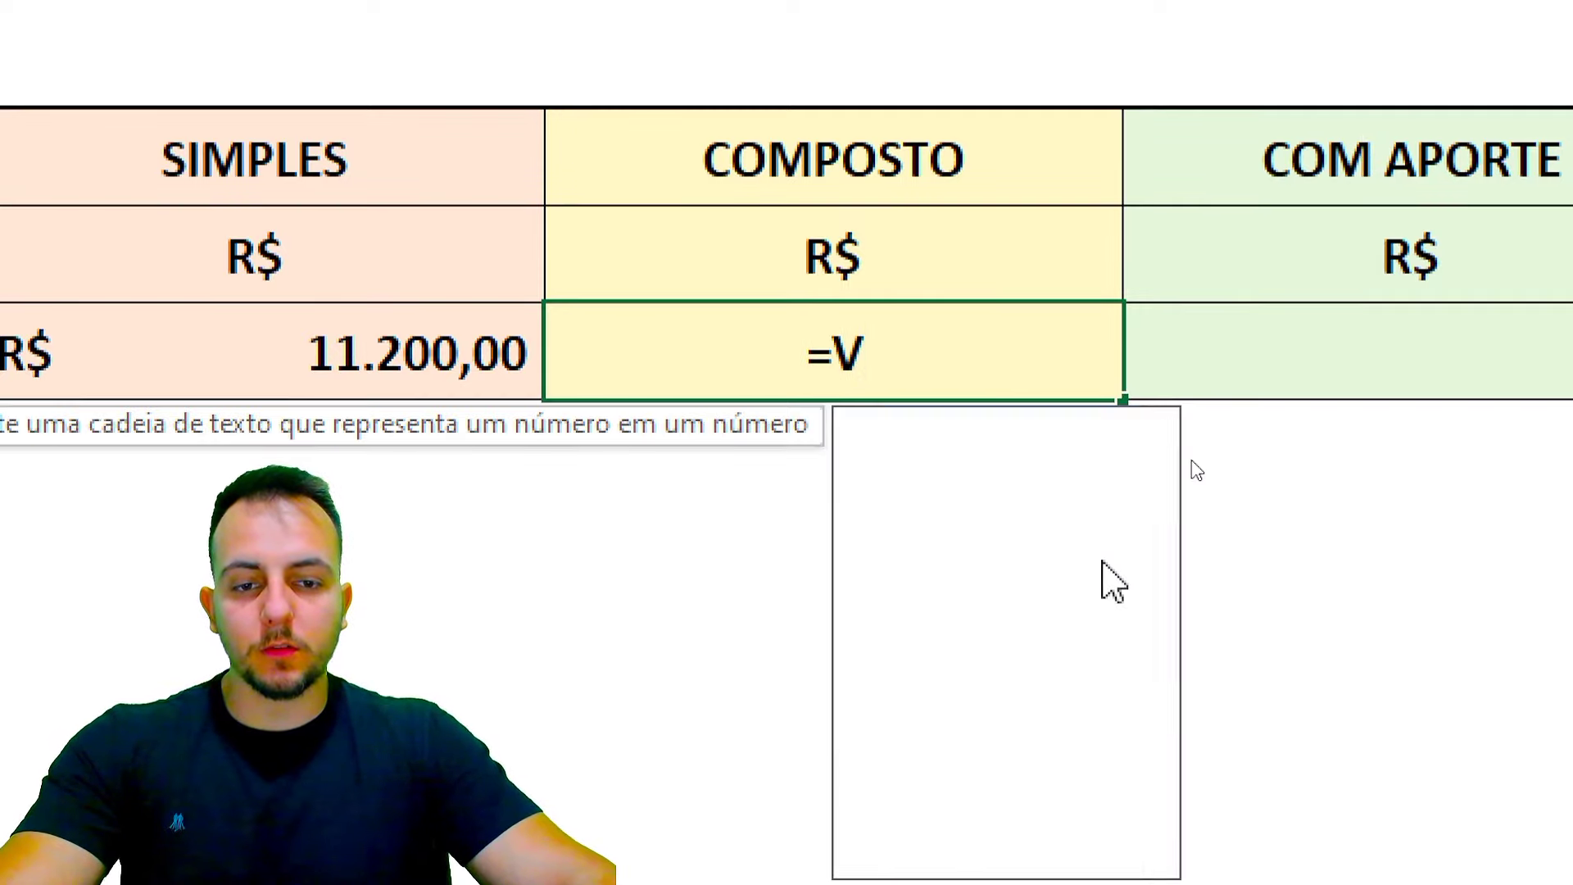
{"action": "type", "text": "F"}
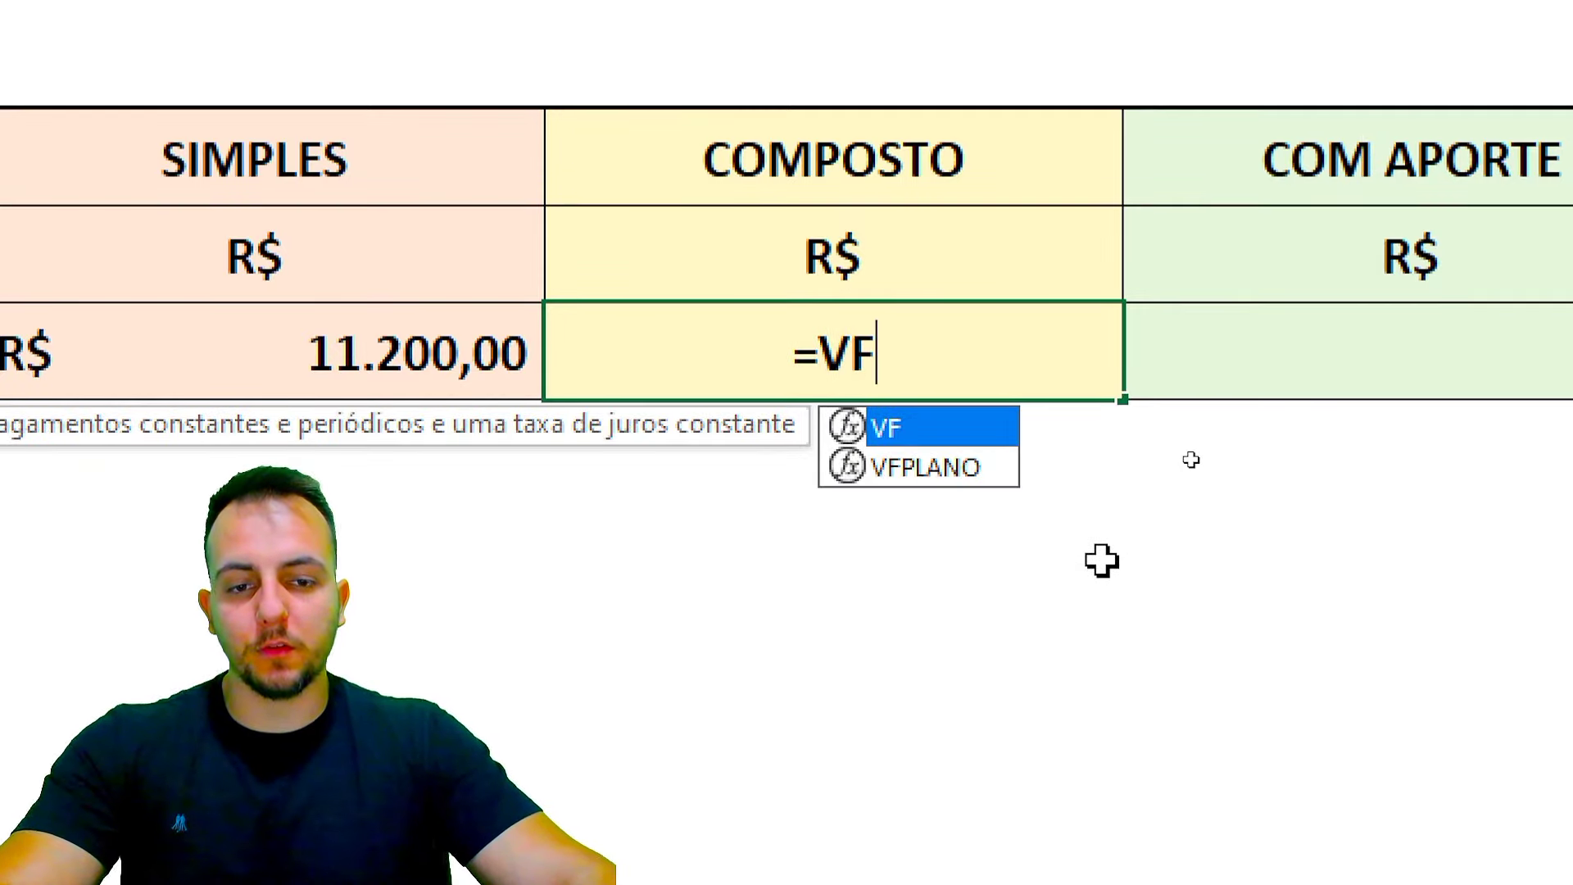
{"action": "double_click", "coordinate": [909, 428]}
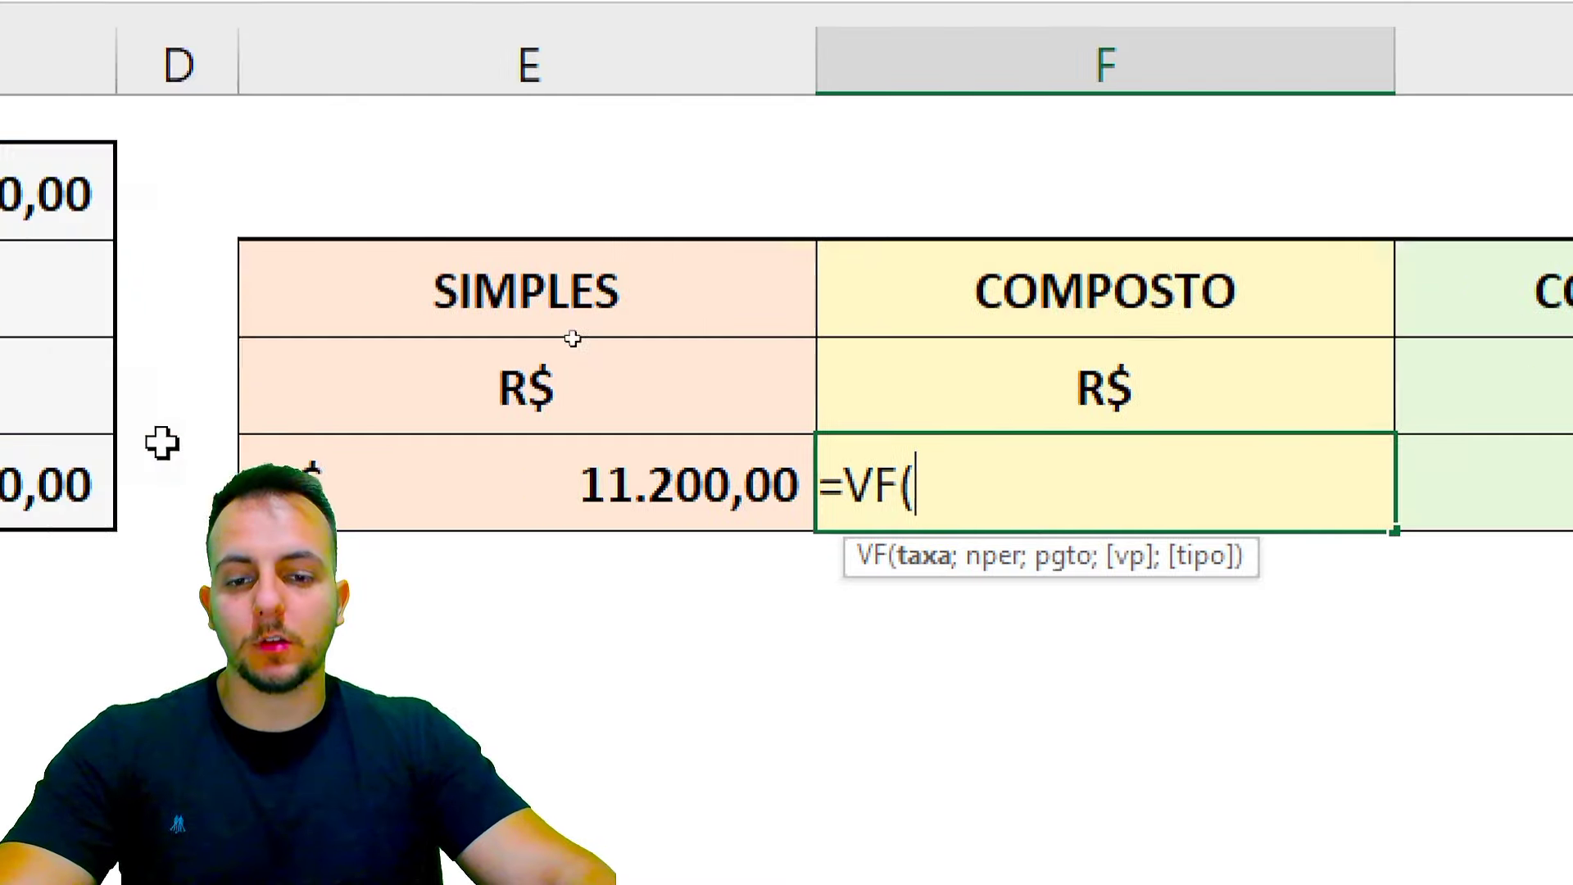
{"action": "left_click", "coordinate": [620, 327]}
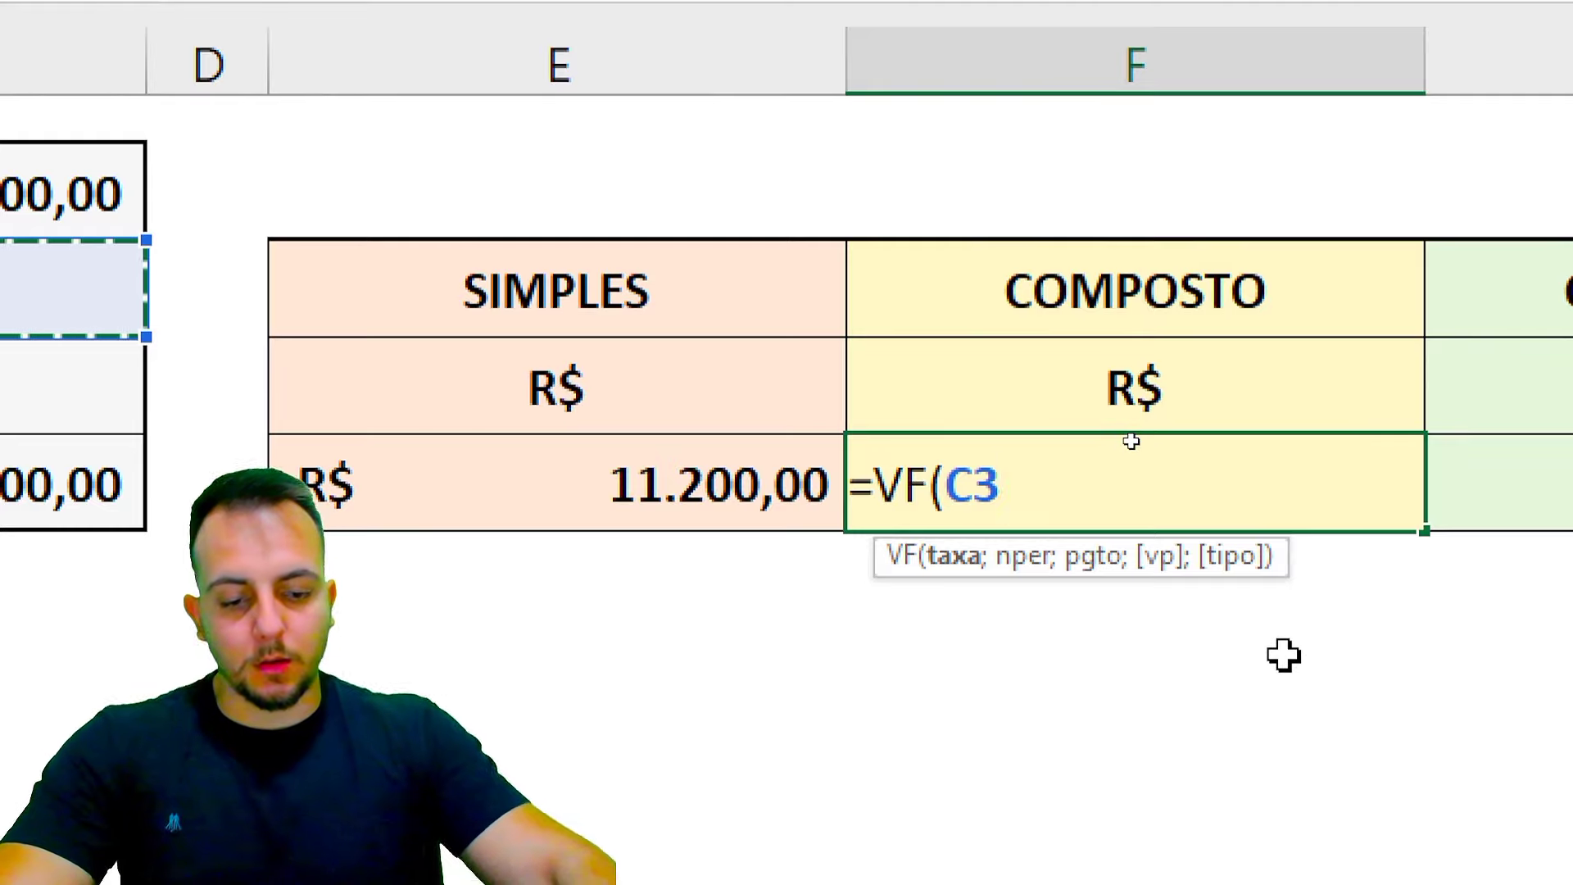
{"action": "type", "text": ";"}
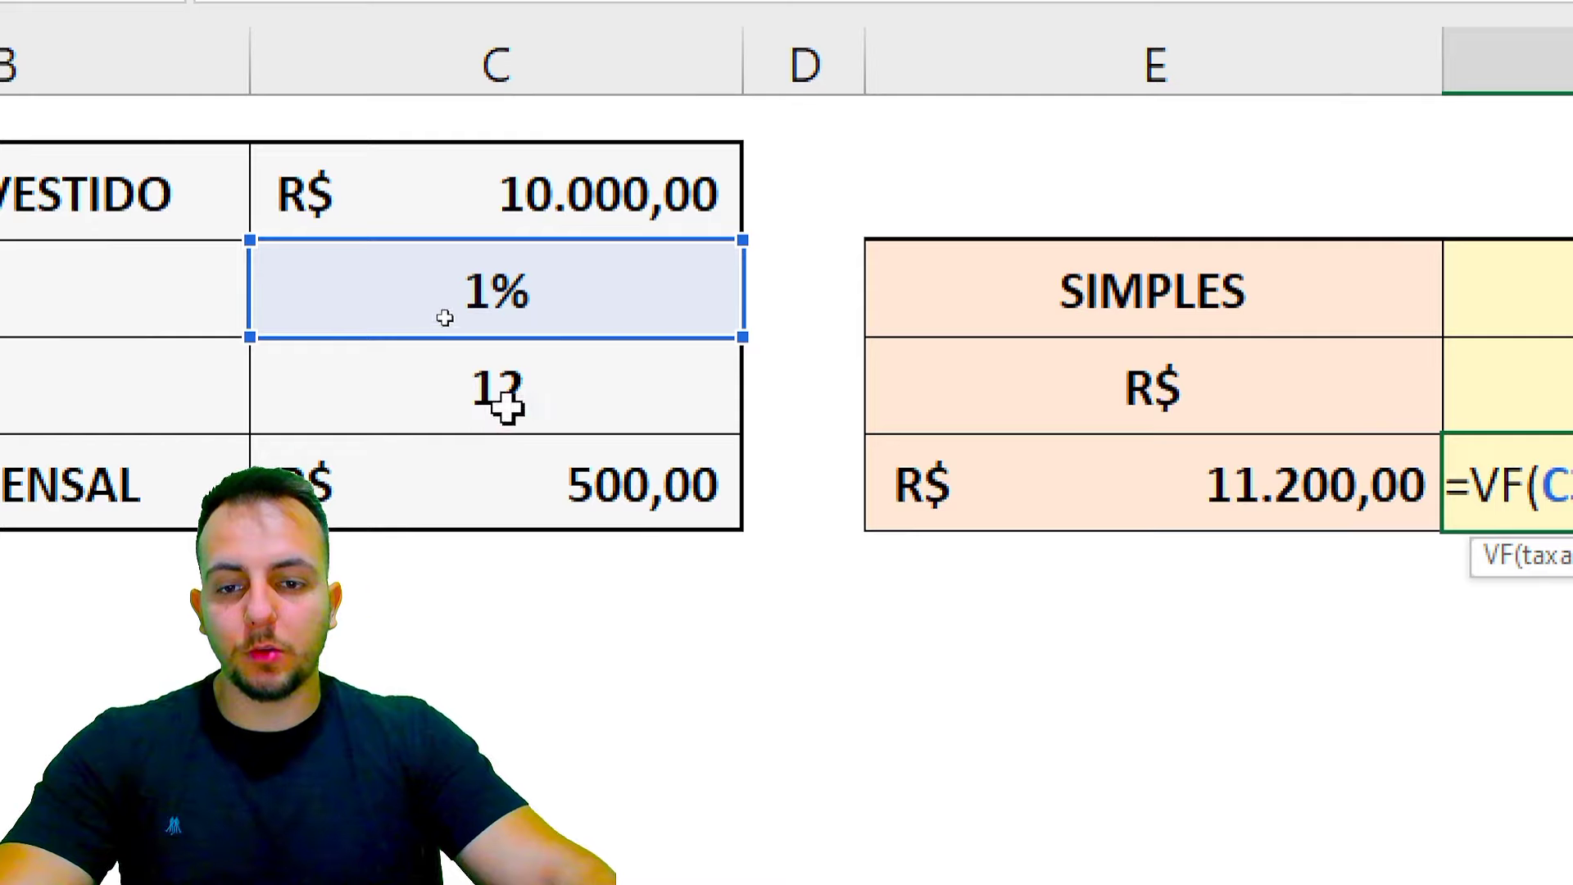
{"action": "left_click", "coordinate": [501, 402]}
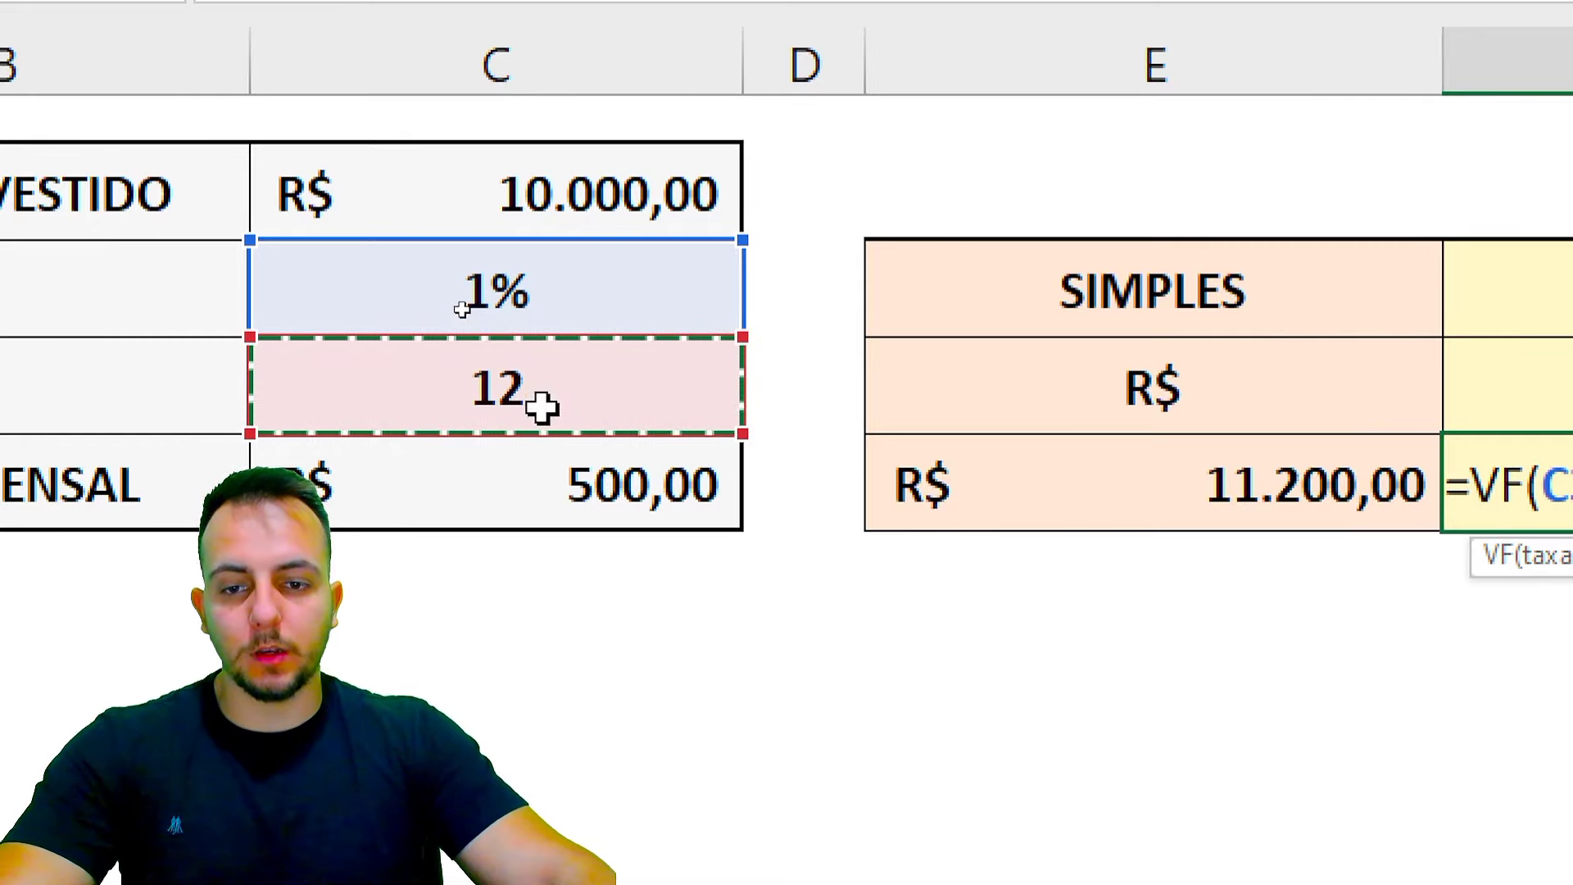
{"action": "type", "text": ";"}
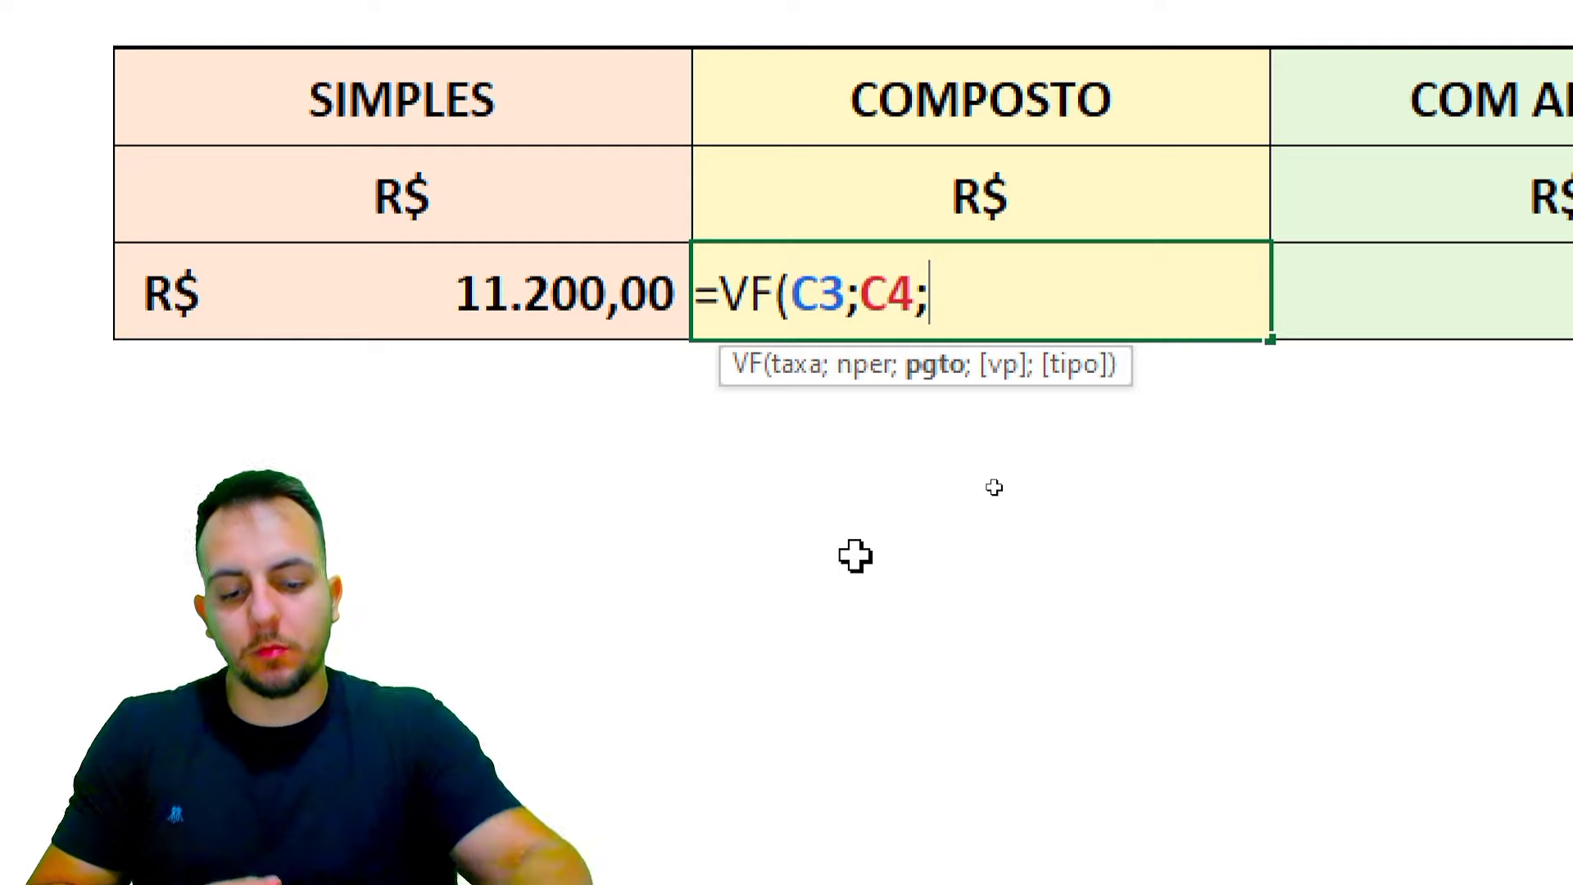
{"action": "type", "text": ";"}
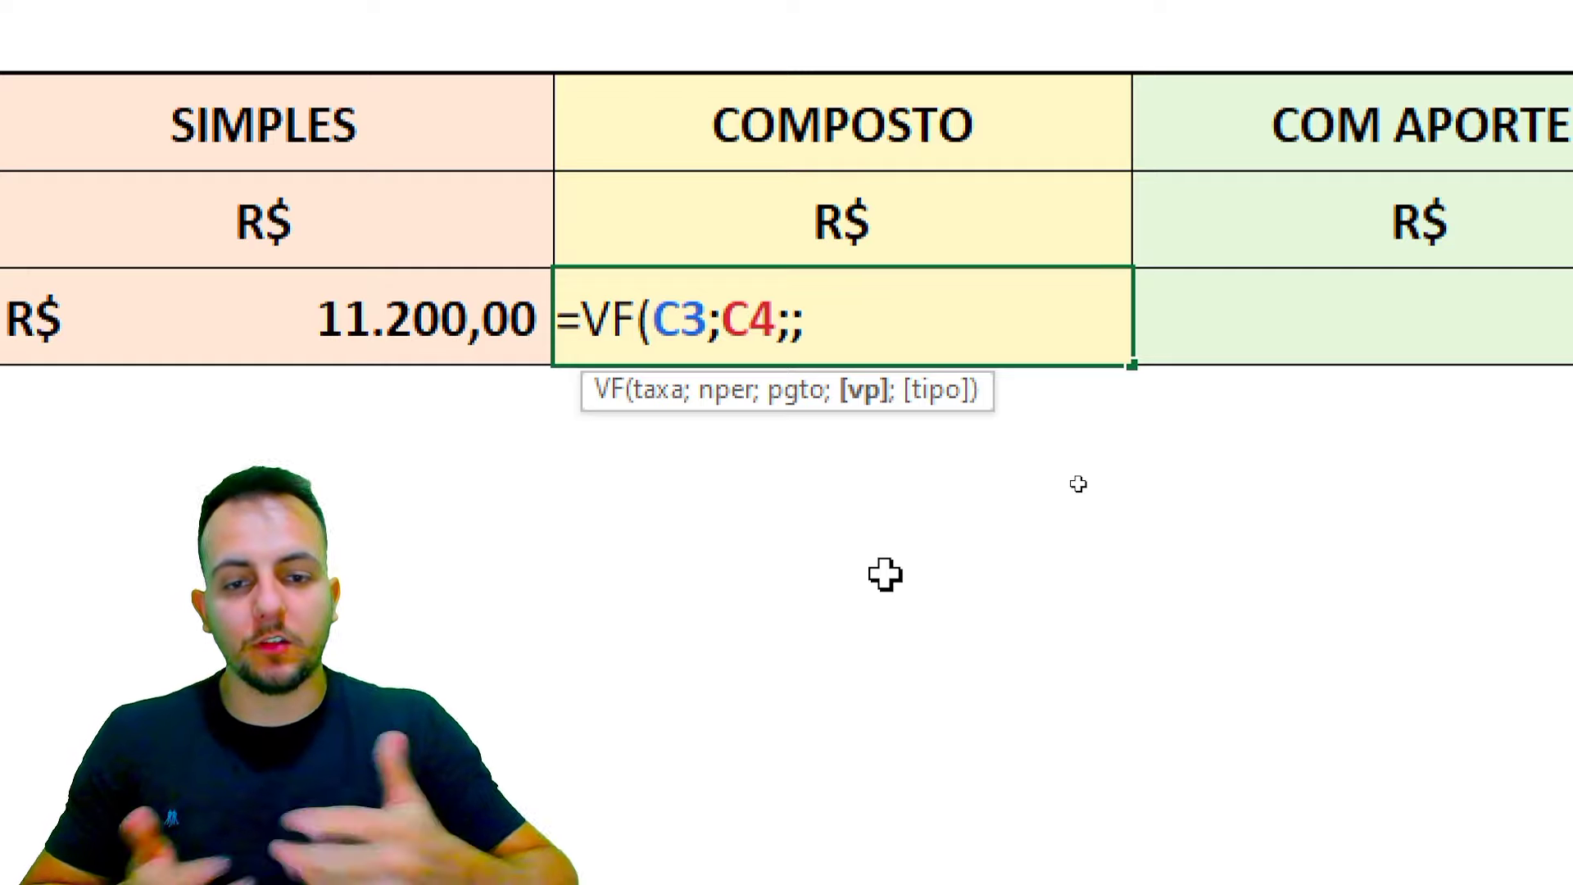
{"action": "type", "text": "-"}
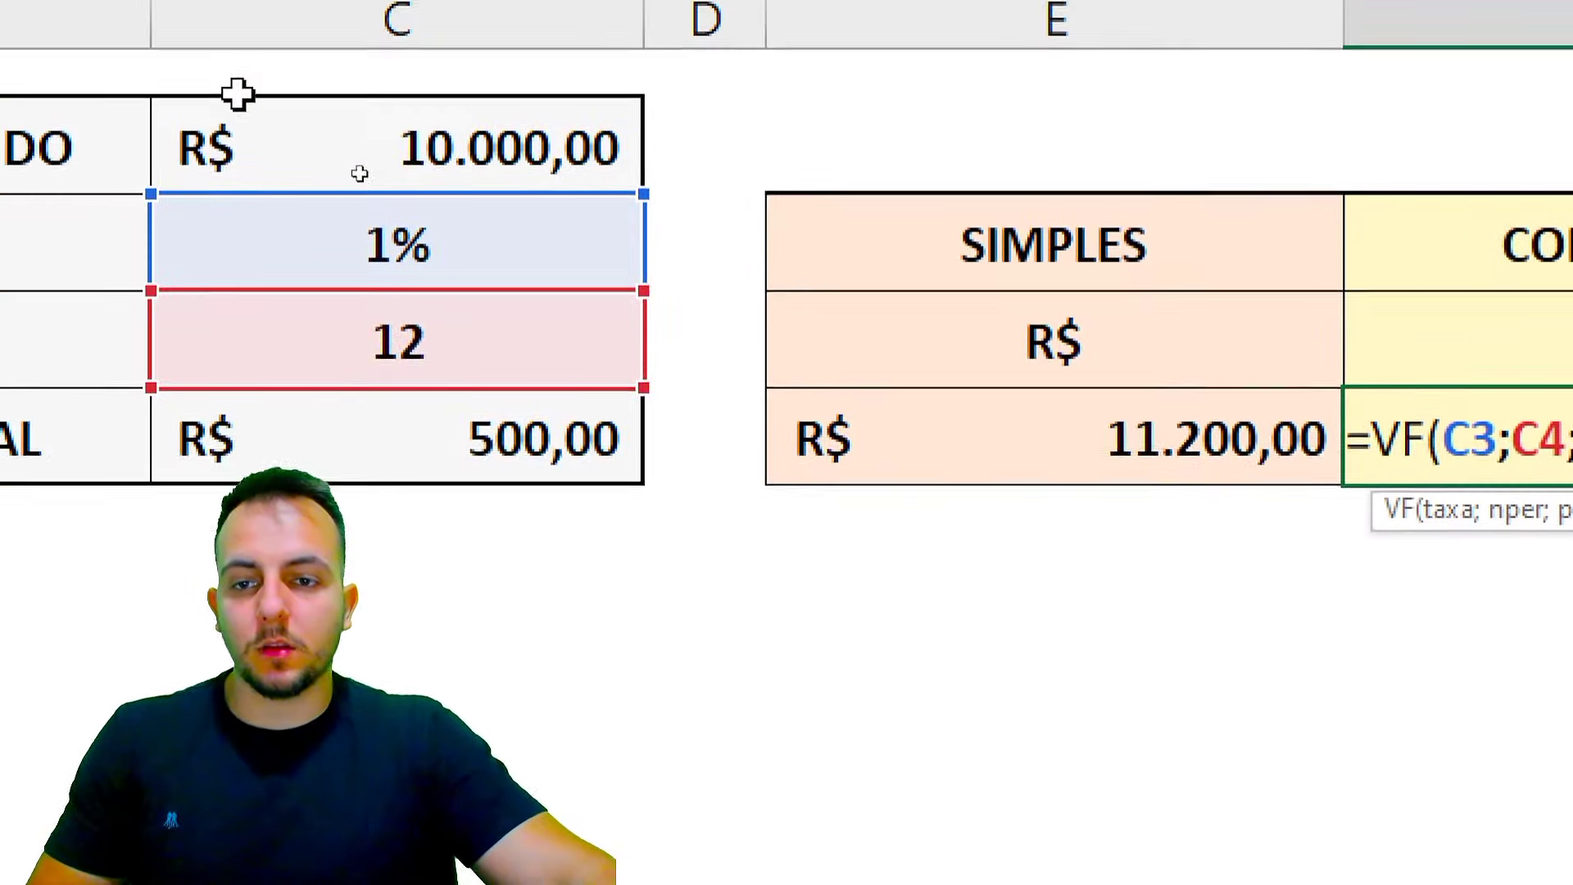
{"action": "left_click", "coordinate": [285, 194]}
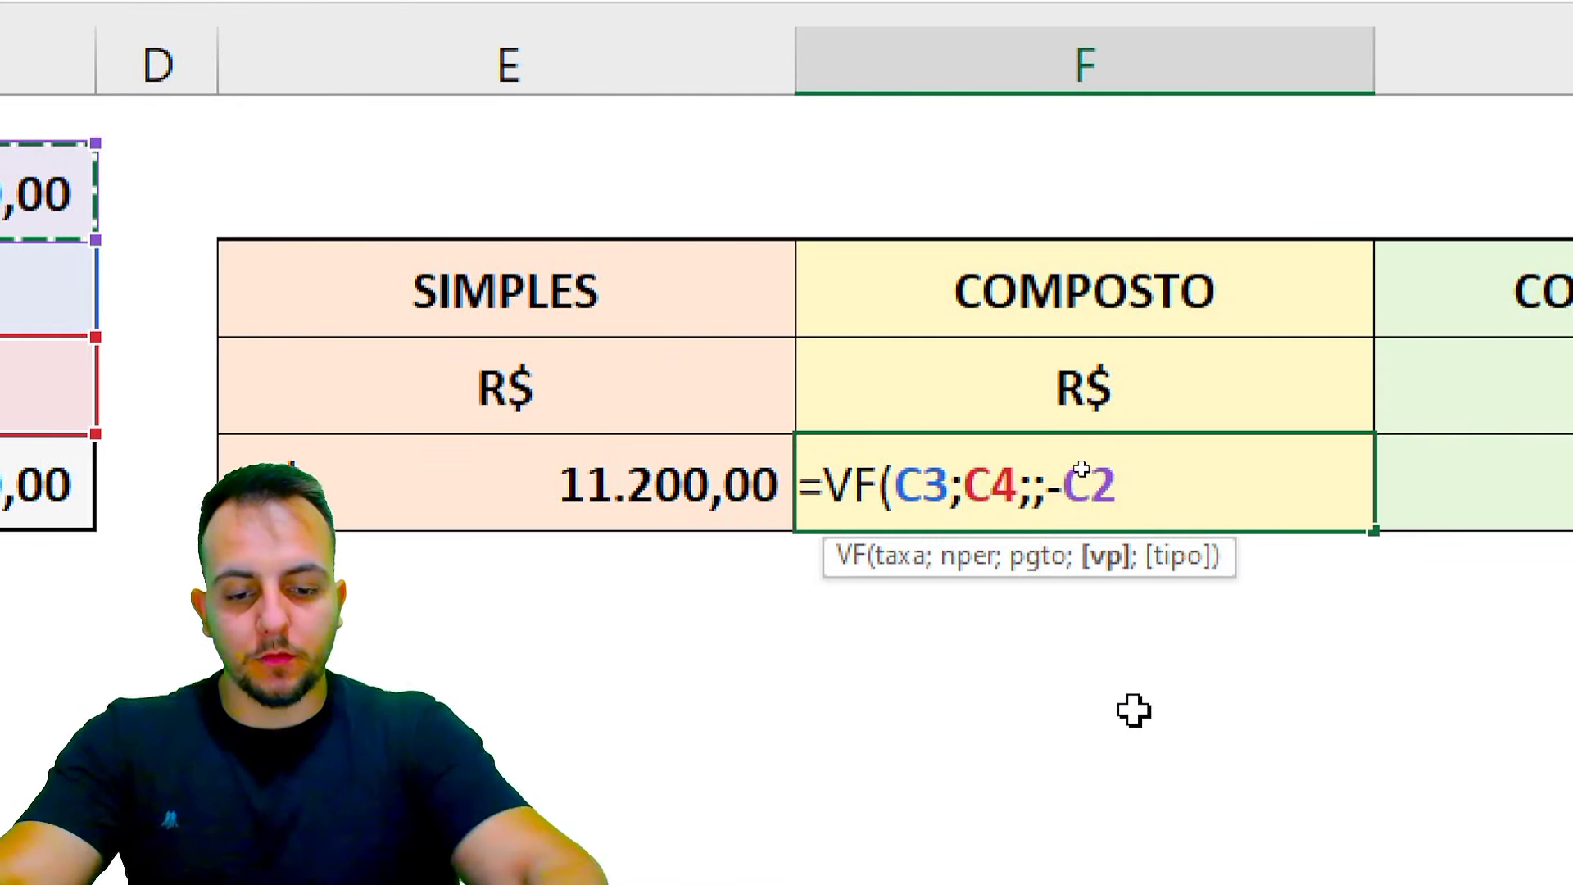
{"action": "type", "text": ")"}
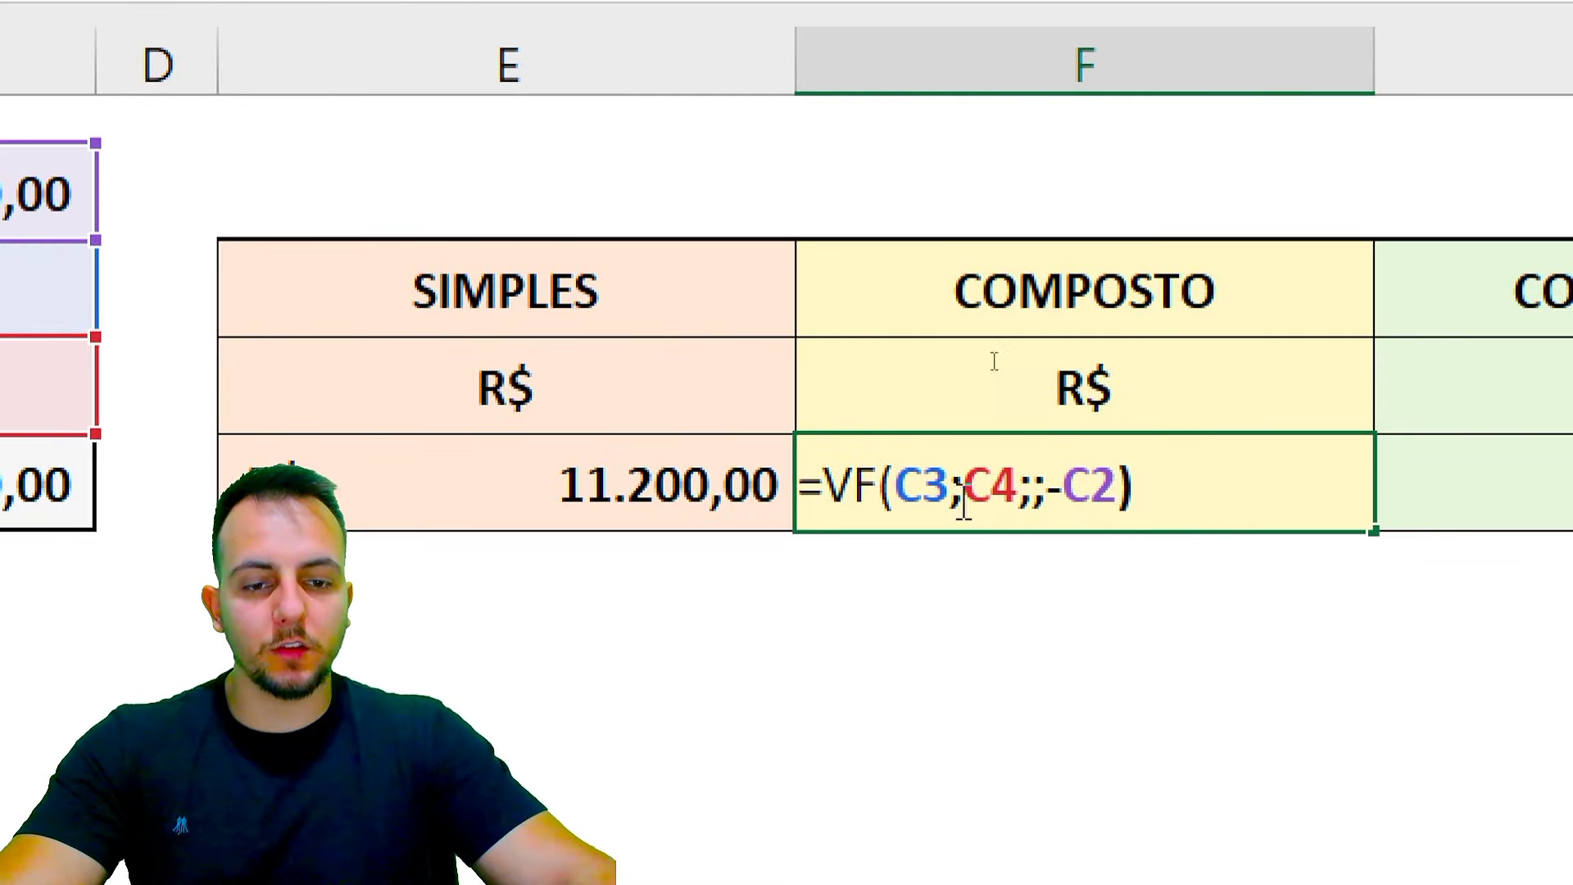
- Insert 0 as the payment argument and commit, giving R$ 11.268,25
{"action": "left_click", "coordinate": [917, 496]}
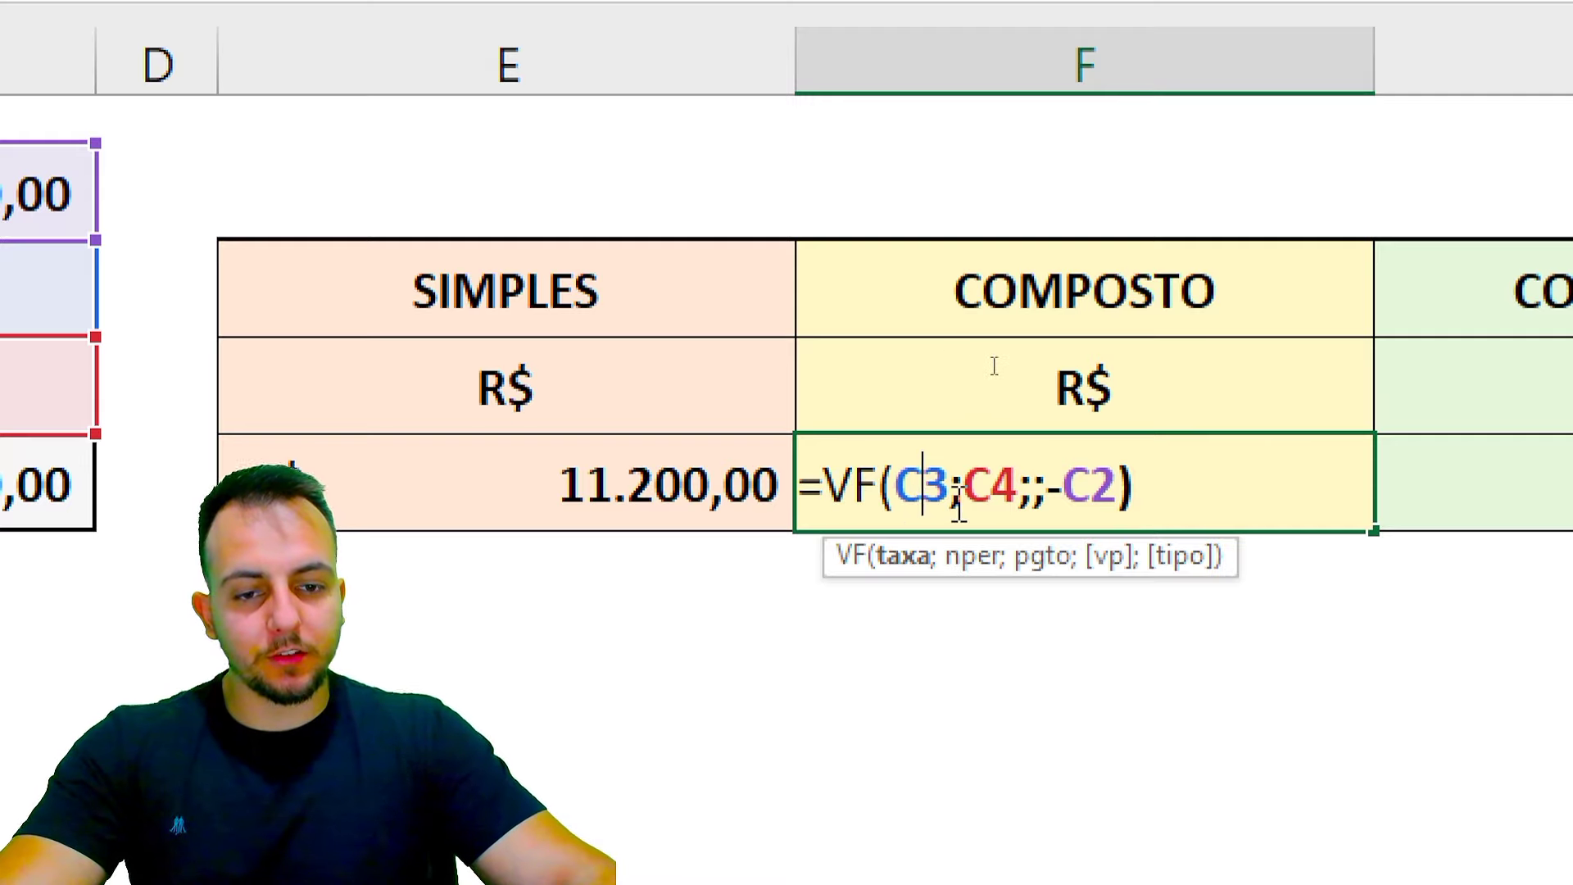
{"action": "left_click", "coordinate": [1001, 495]}
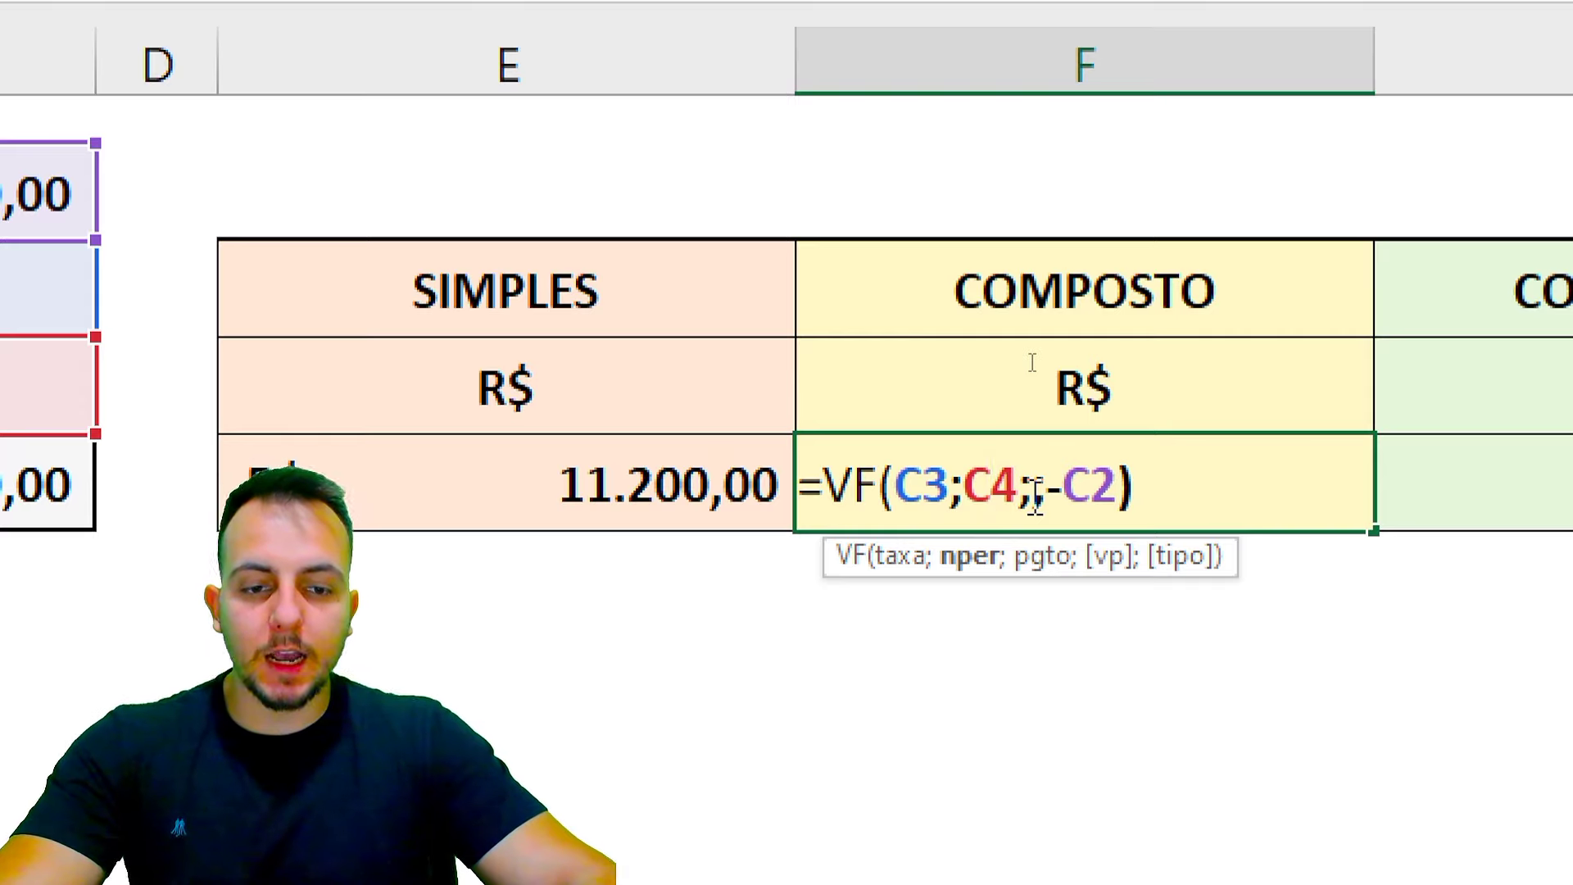
{"action": "left_click", "coordinate": [1034, 496]}
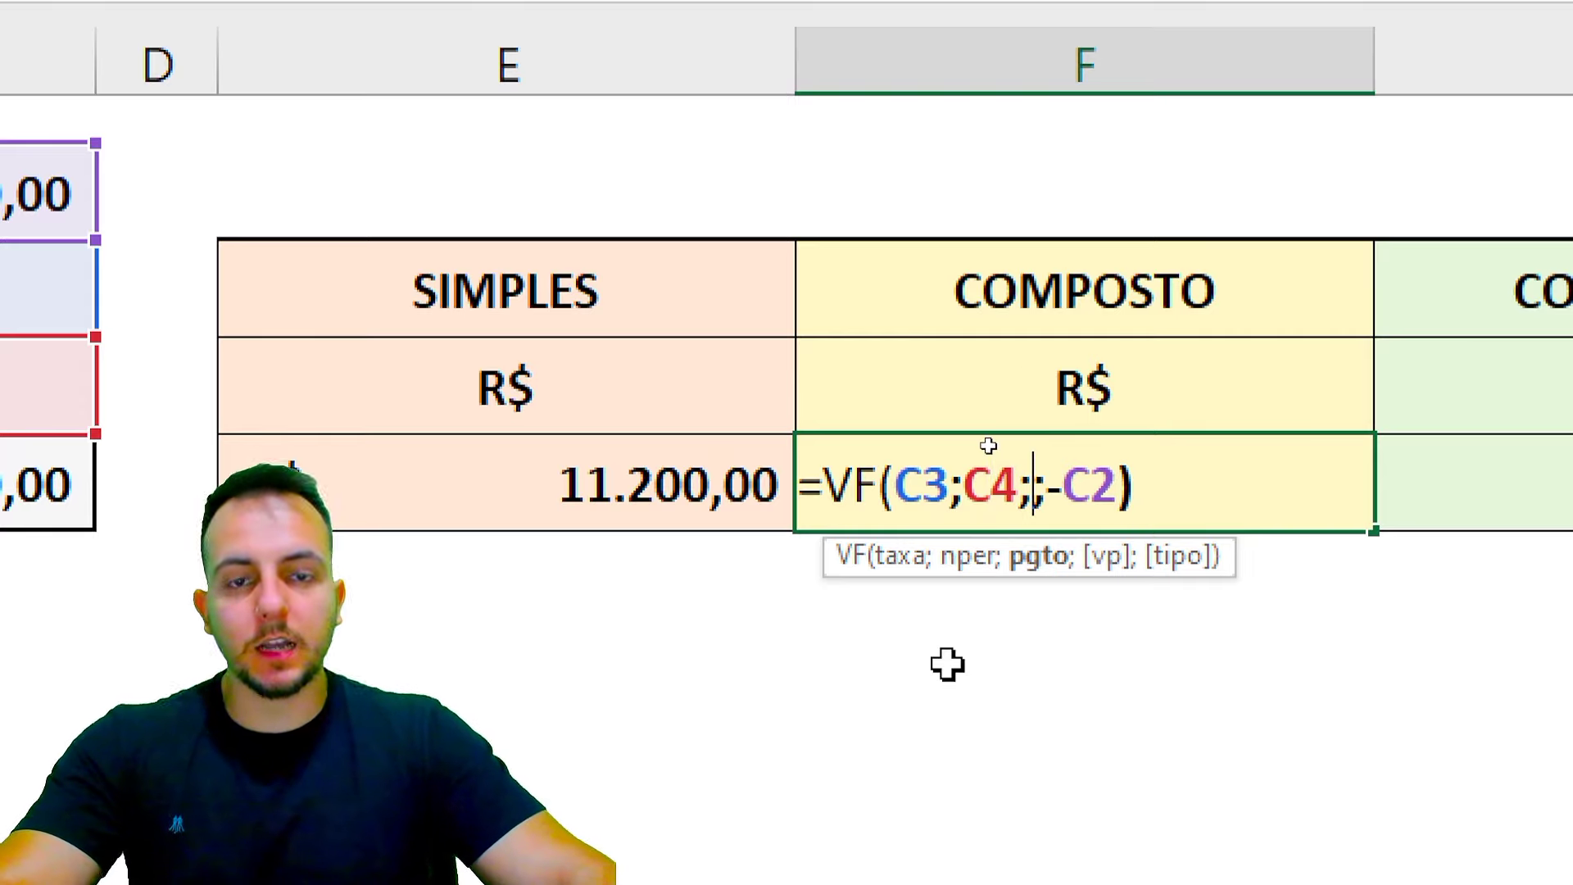
{"action": "type", "text": "0"}
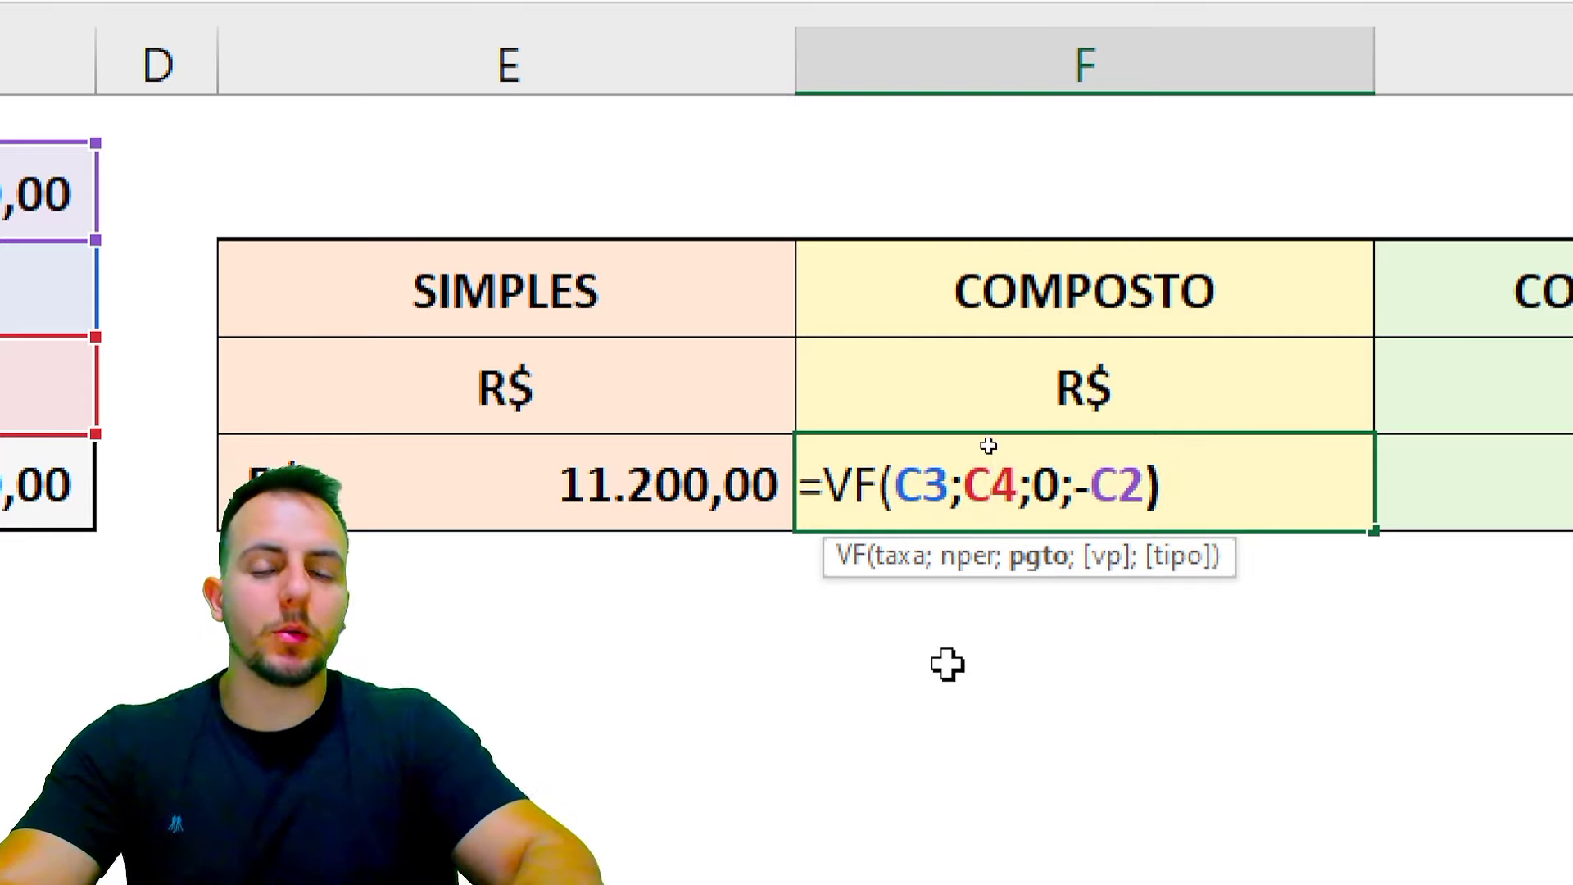
{"action": "left_click", "coordinate": [1094, 486]}
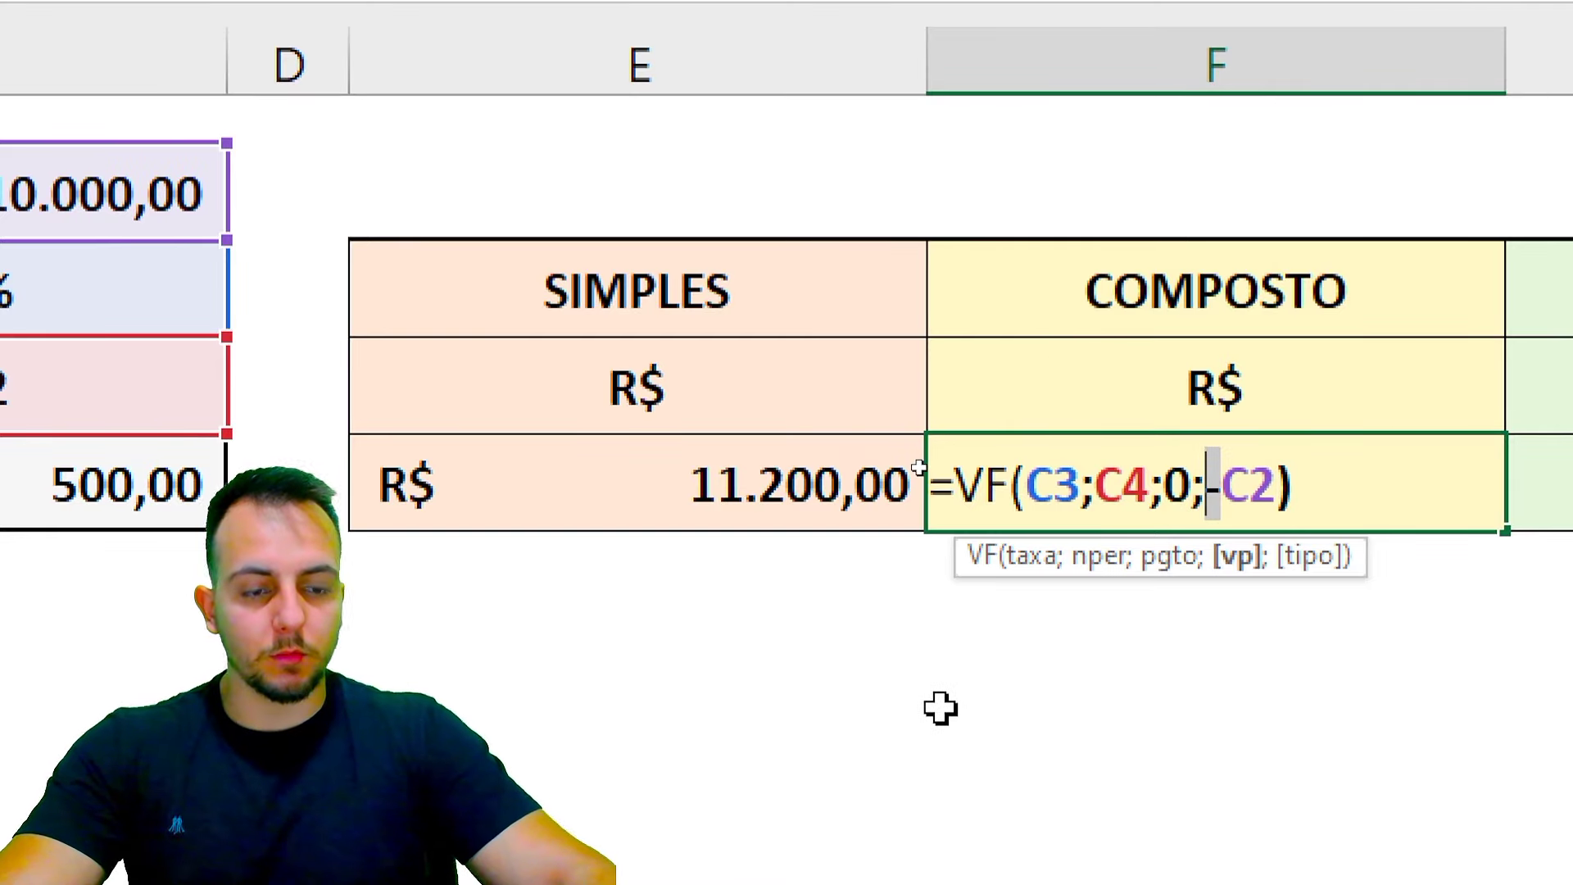
{"action": "key", "text": "Return"}
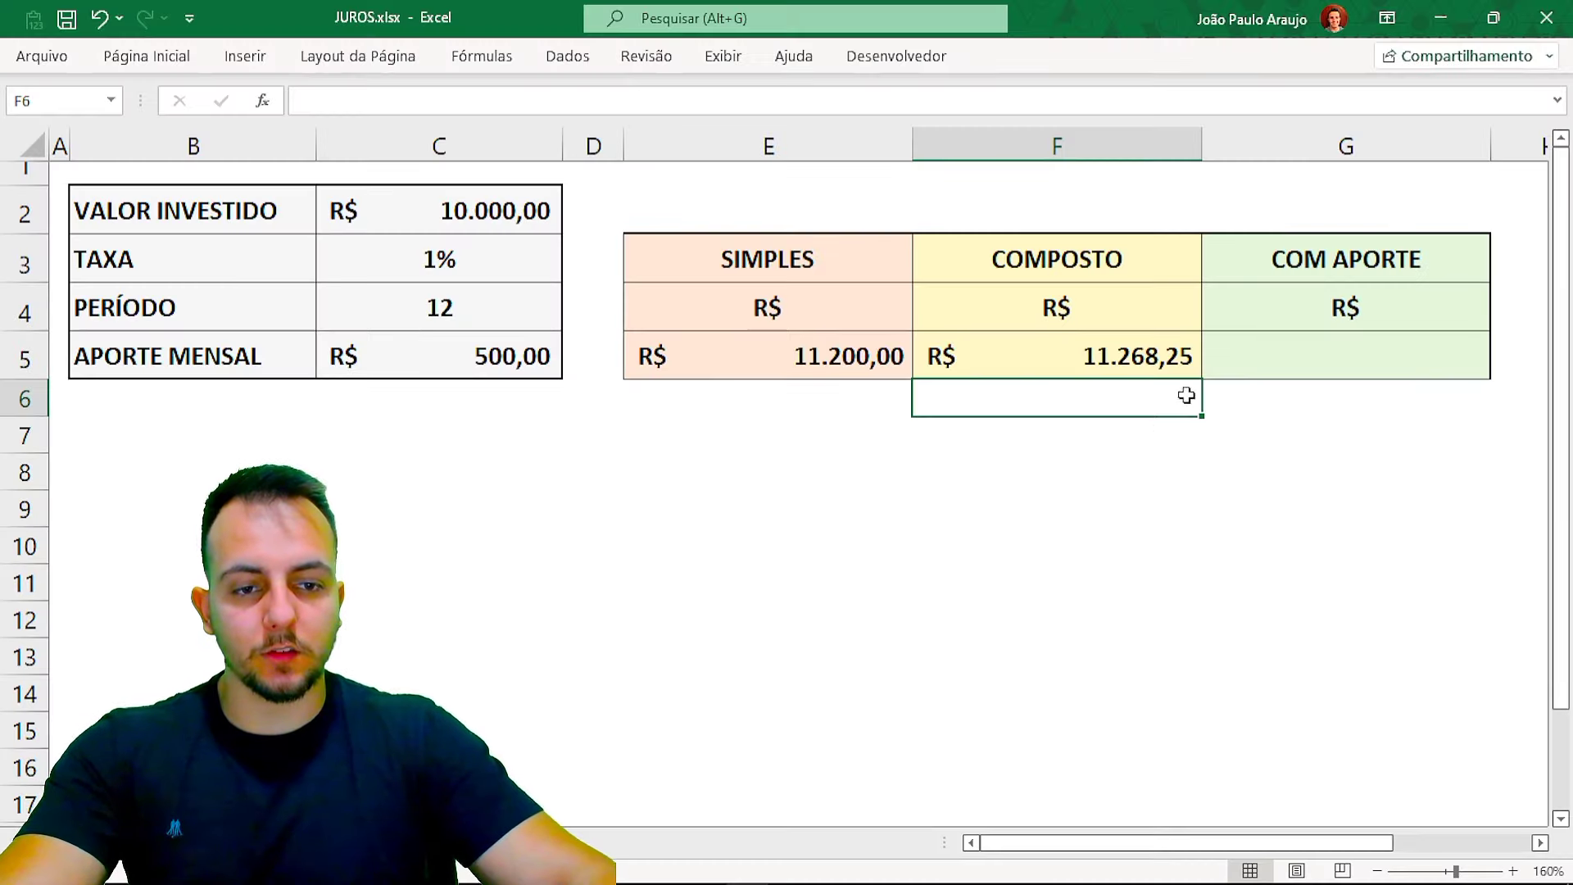
{"action": "mouse_move", "coordinate": [1180, 312]}
{"action": "left_mouse_down"}
{"action": "mouse_move", "coordinate": [1117, 307]}
{"action": "mouse_move", "coordinate": [1211, 366]}
{"action": "left_mouse_up"}
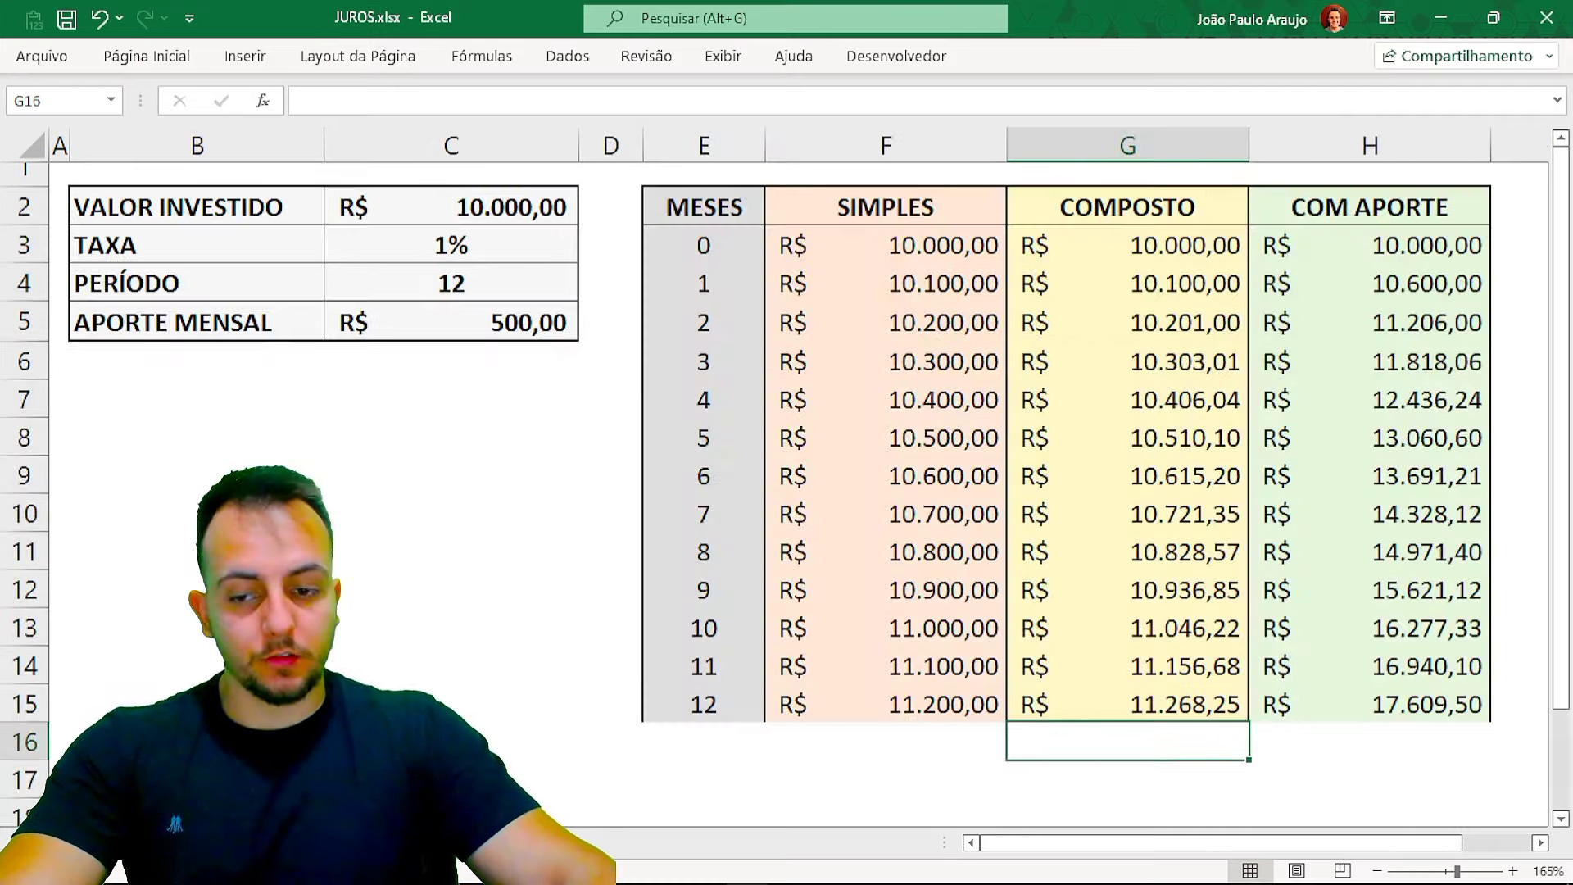
{"action": "left_click_drag", "start_coordinate": [1208, 678], "coordinate": [1268, 736]}
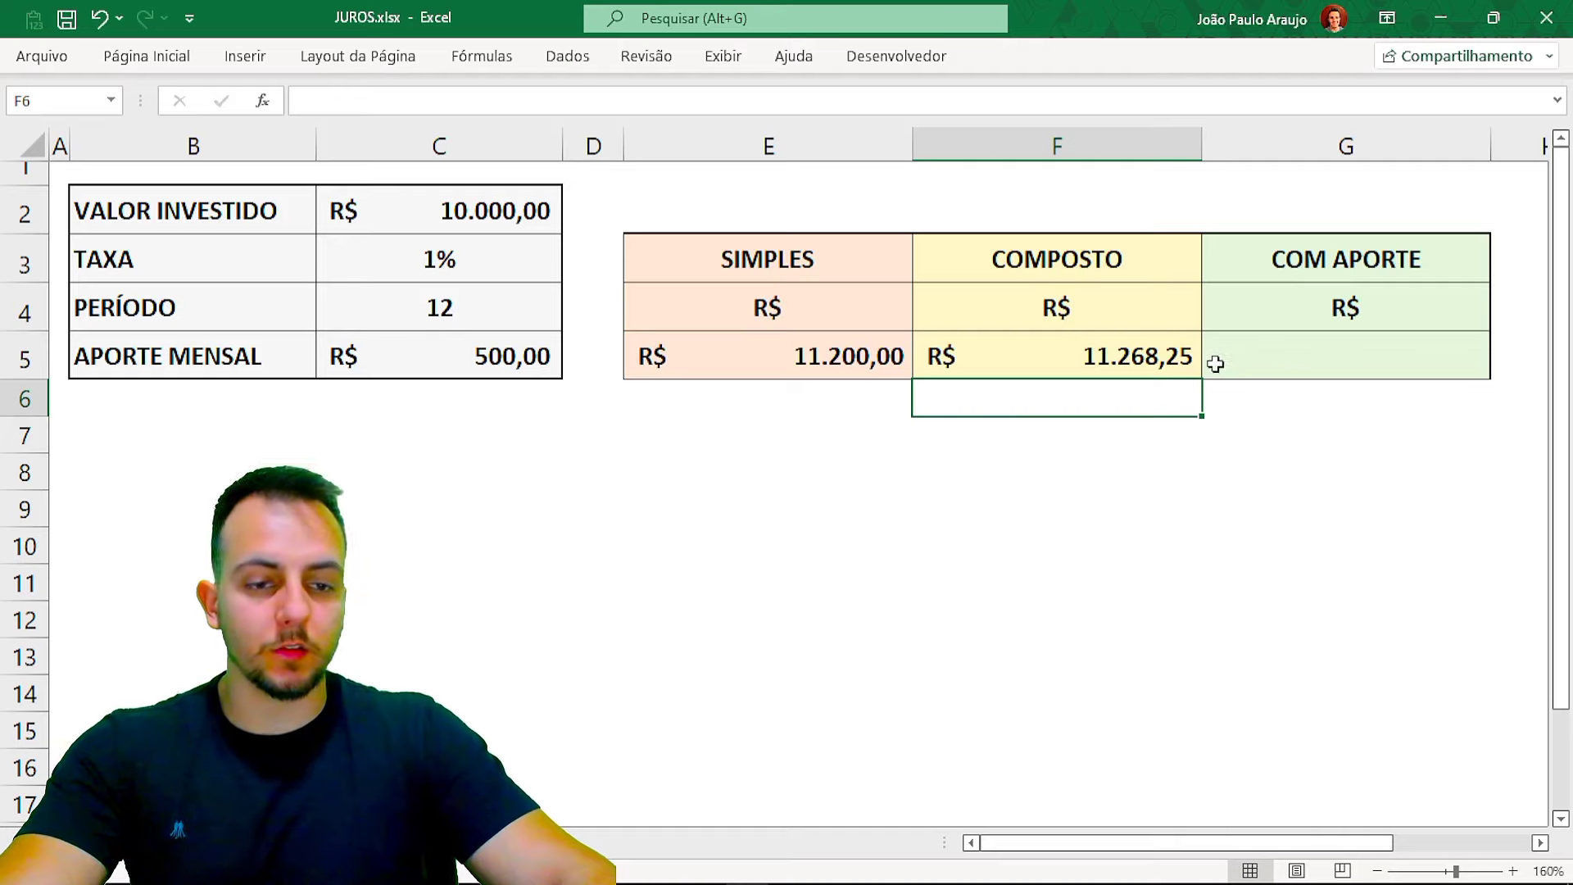
{"action": "left_click", "coordinate": [1293, 358]}
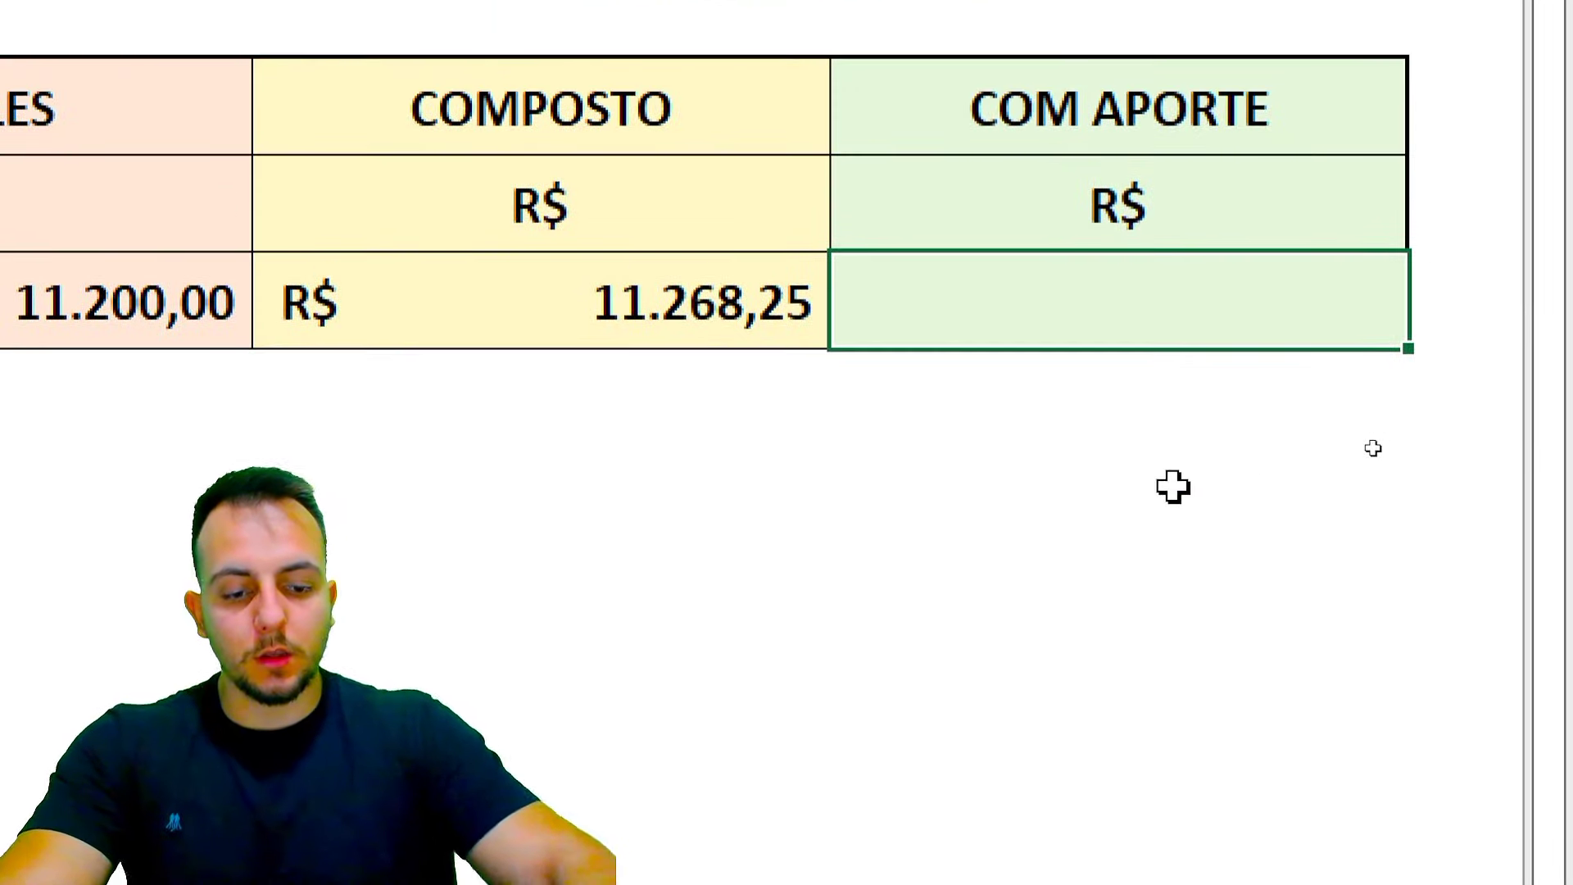
- Enter =VF(C3;C4;-C5;-C2) in G5 so the COM APORTE total shows R$ 17.609,50
{"action": "type", "text": "=VF"}
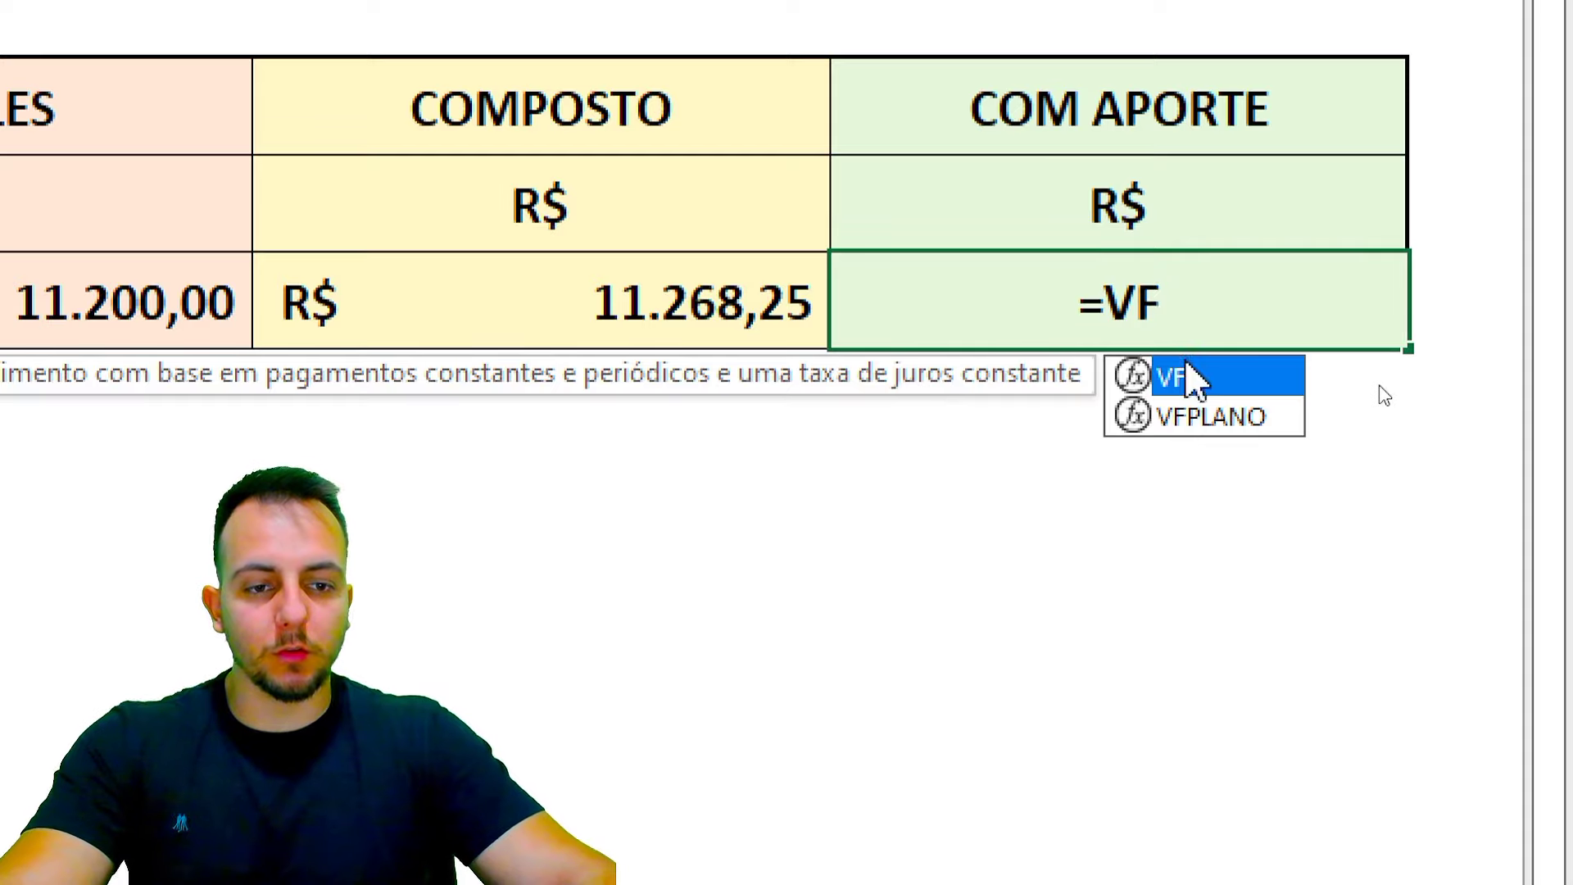
{"action": "type", "text": "("}
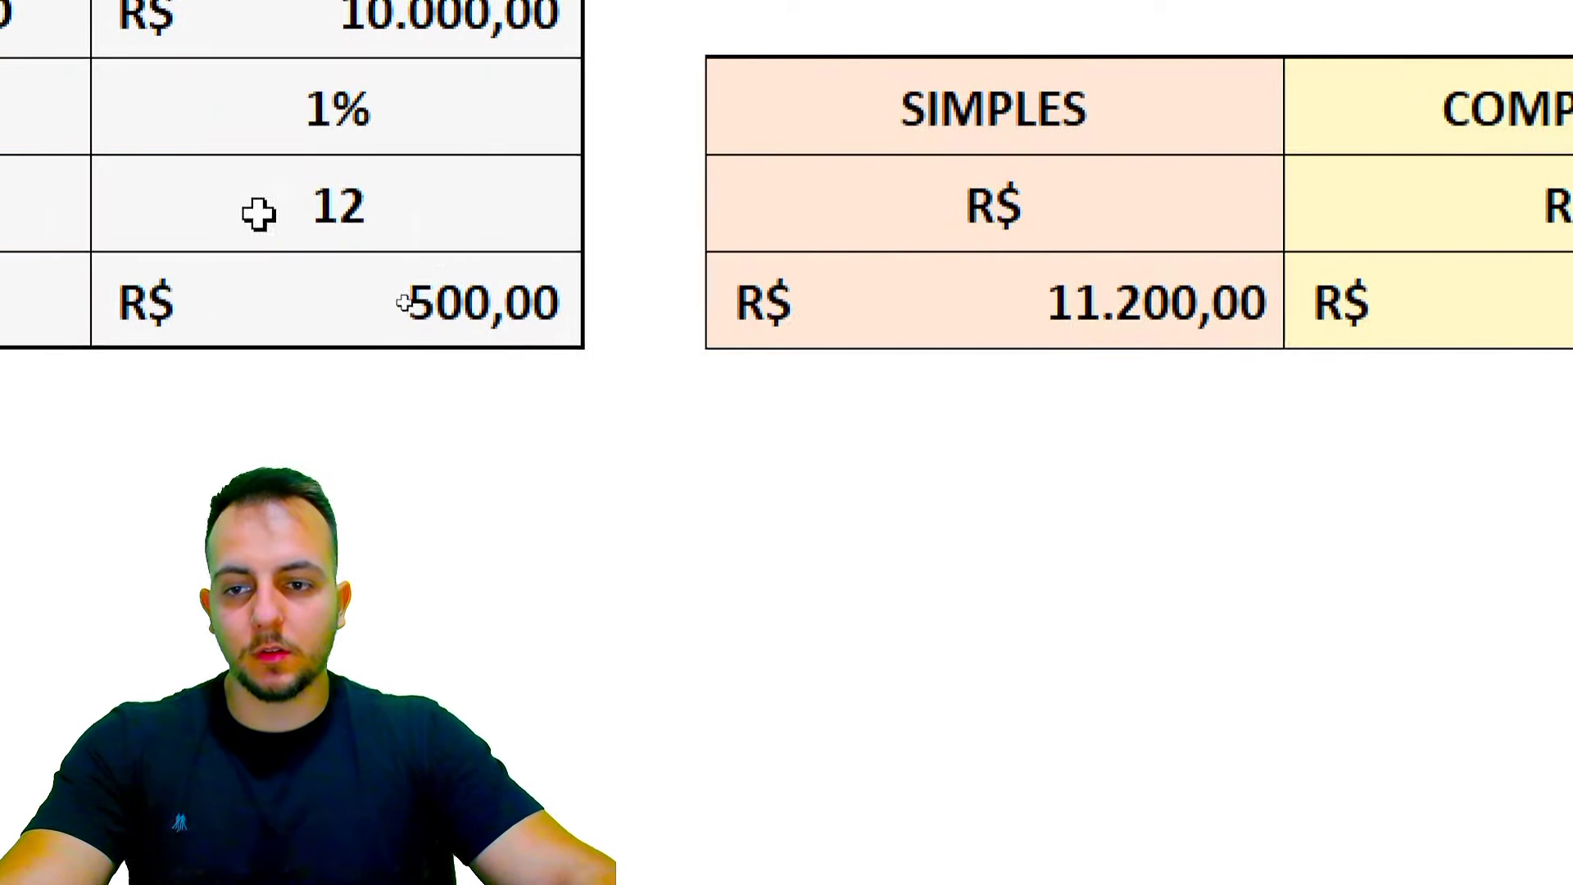
{"action": "left_click", "coordinate": [332, 131]}
{"action": "type", "text": ";"}
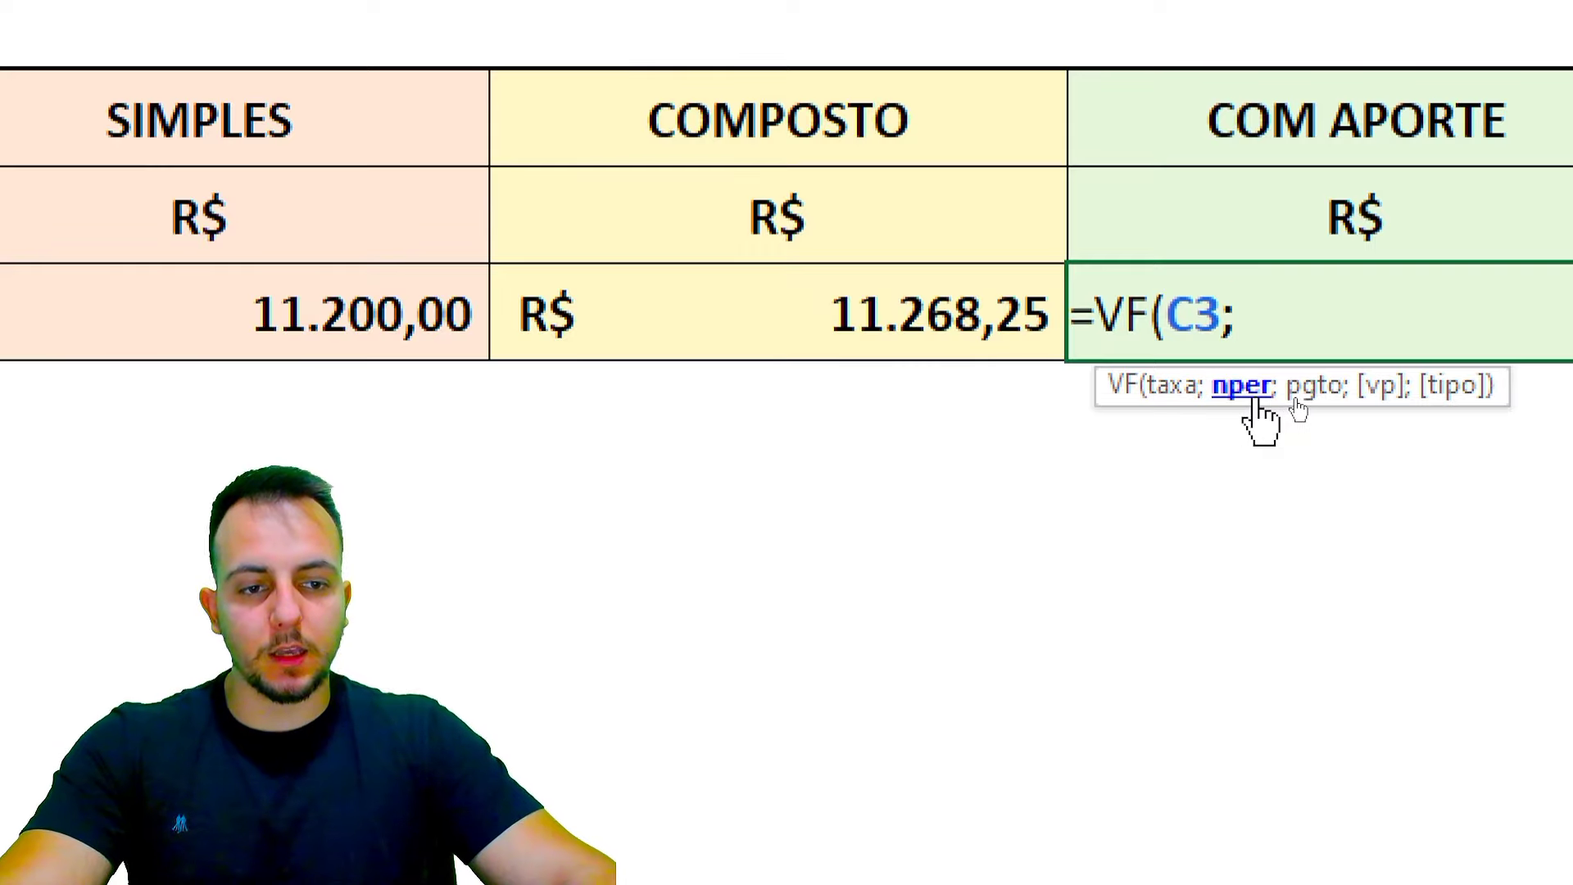
{"action": "left_click", "coordinate": [330, 225]}
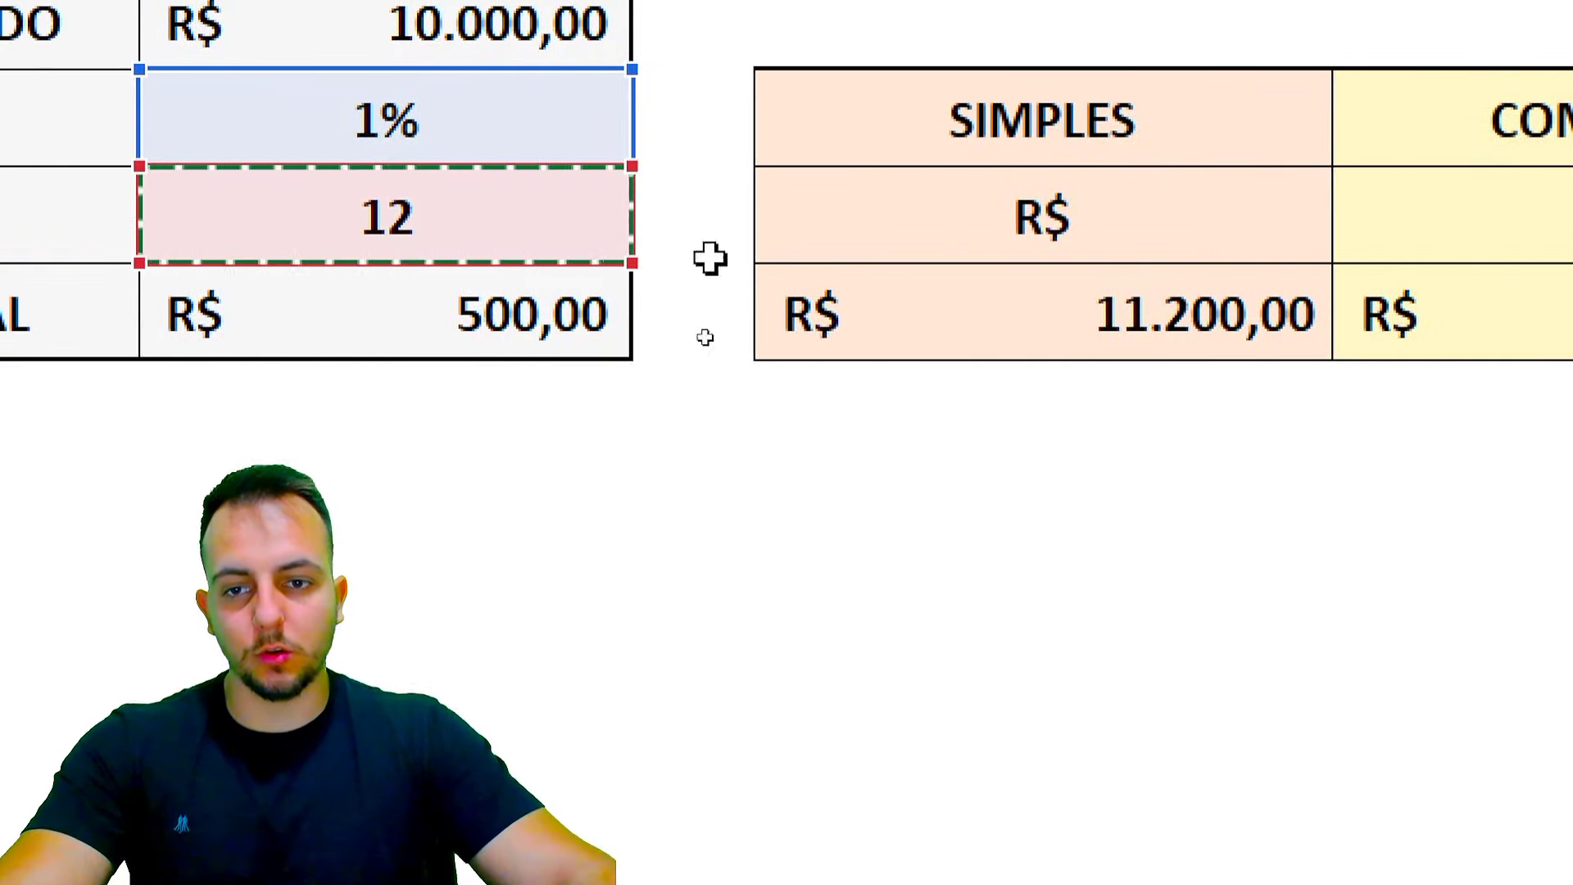
{"action": "type", "text": ";"}
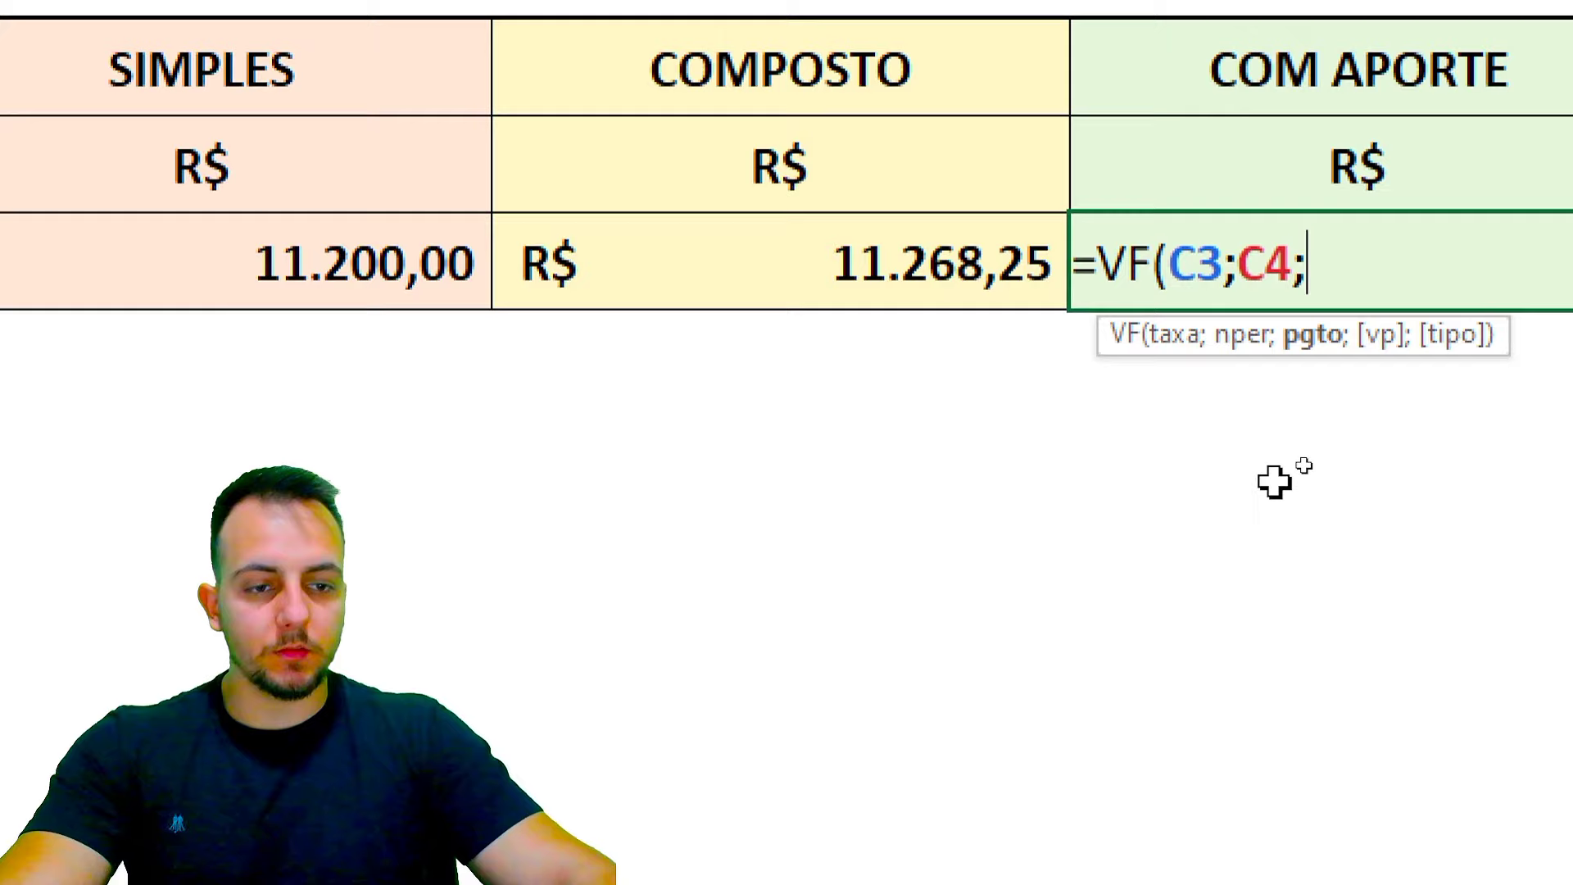
{"action": "type", "text": "-"}
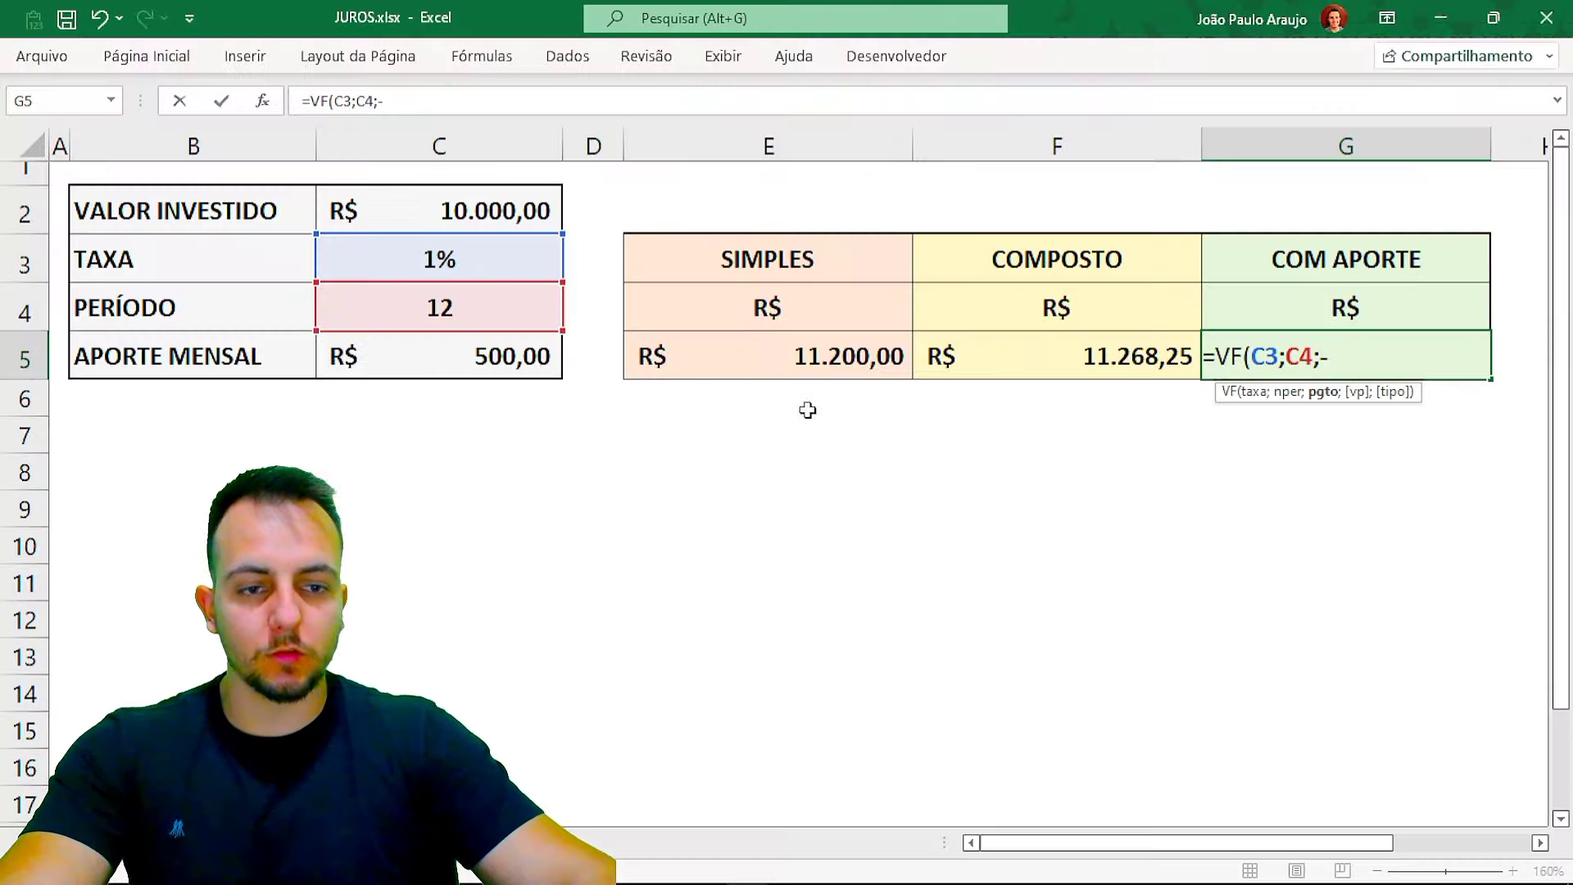
{"action": "left_click", "coordinate": [465, 358]}
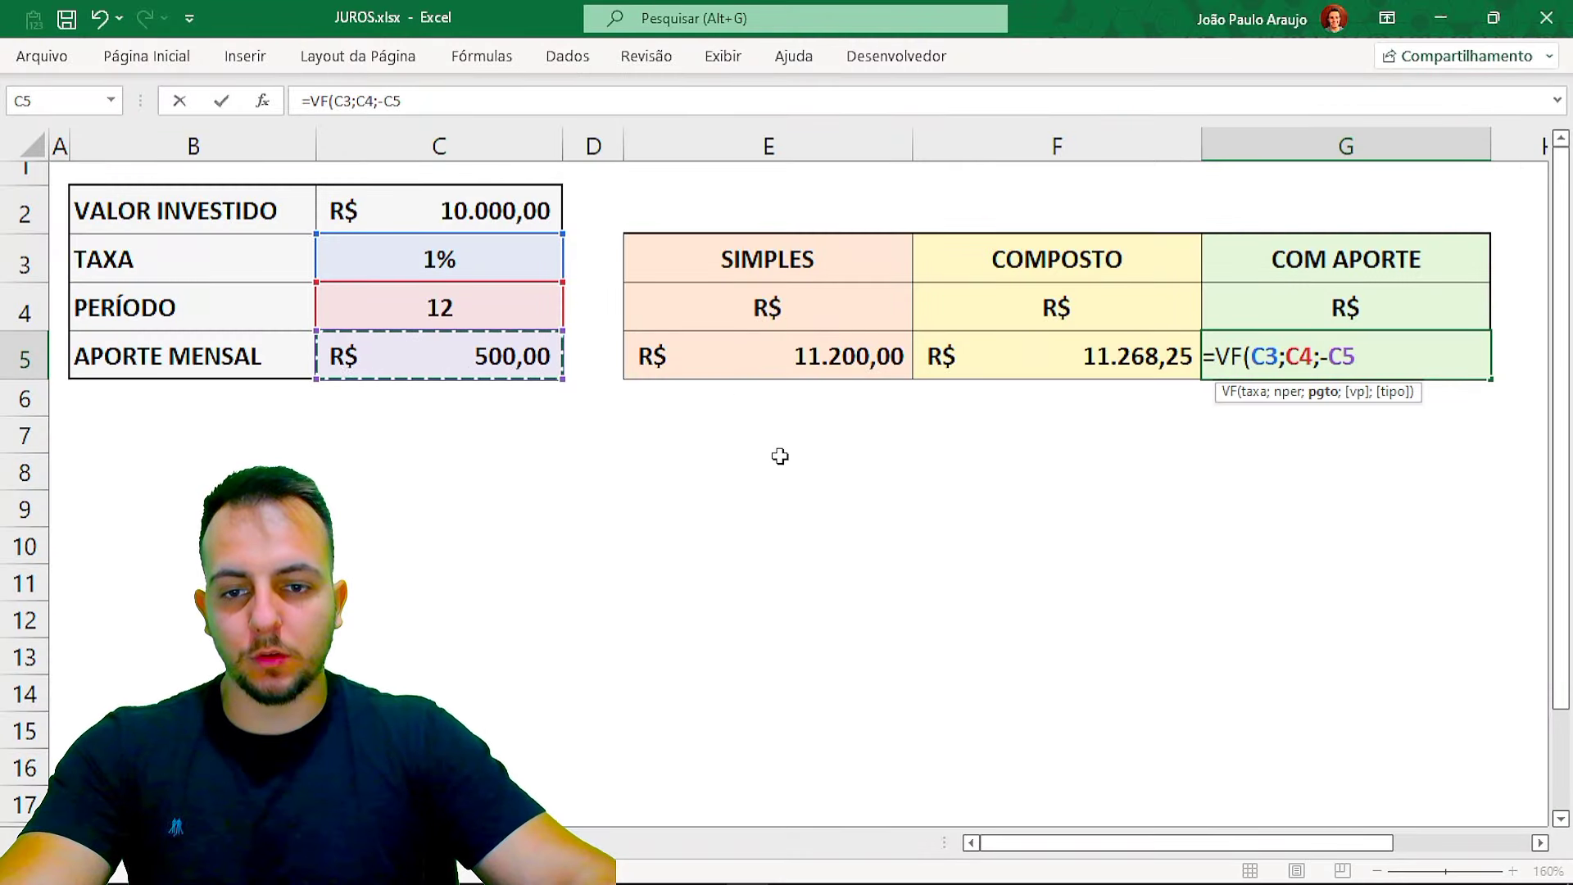
{"action": "type", "text": ";"}
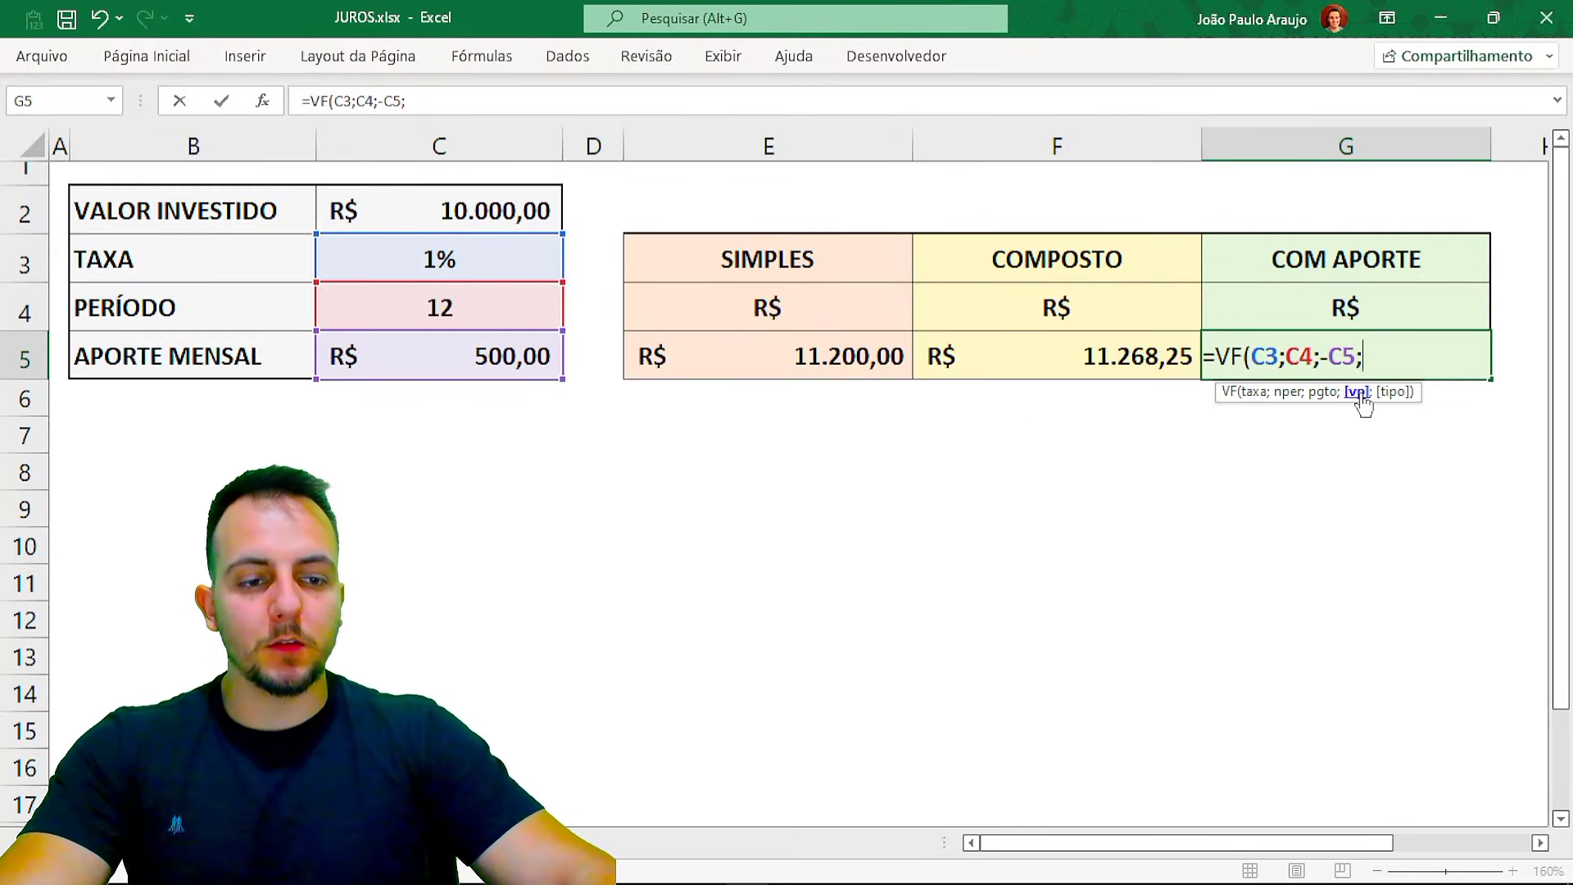
{"action": "left_click", "coordinate": [502, 215]}
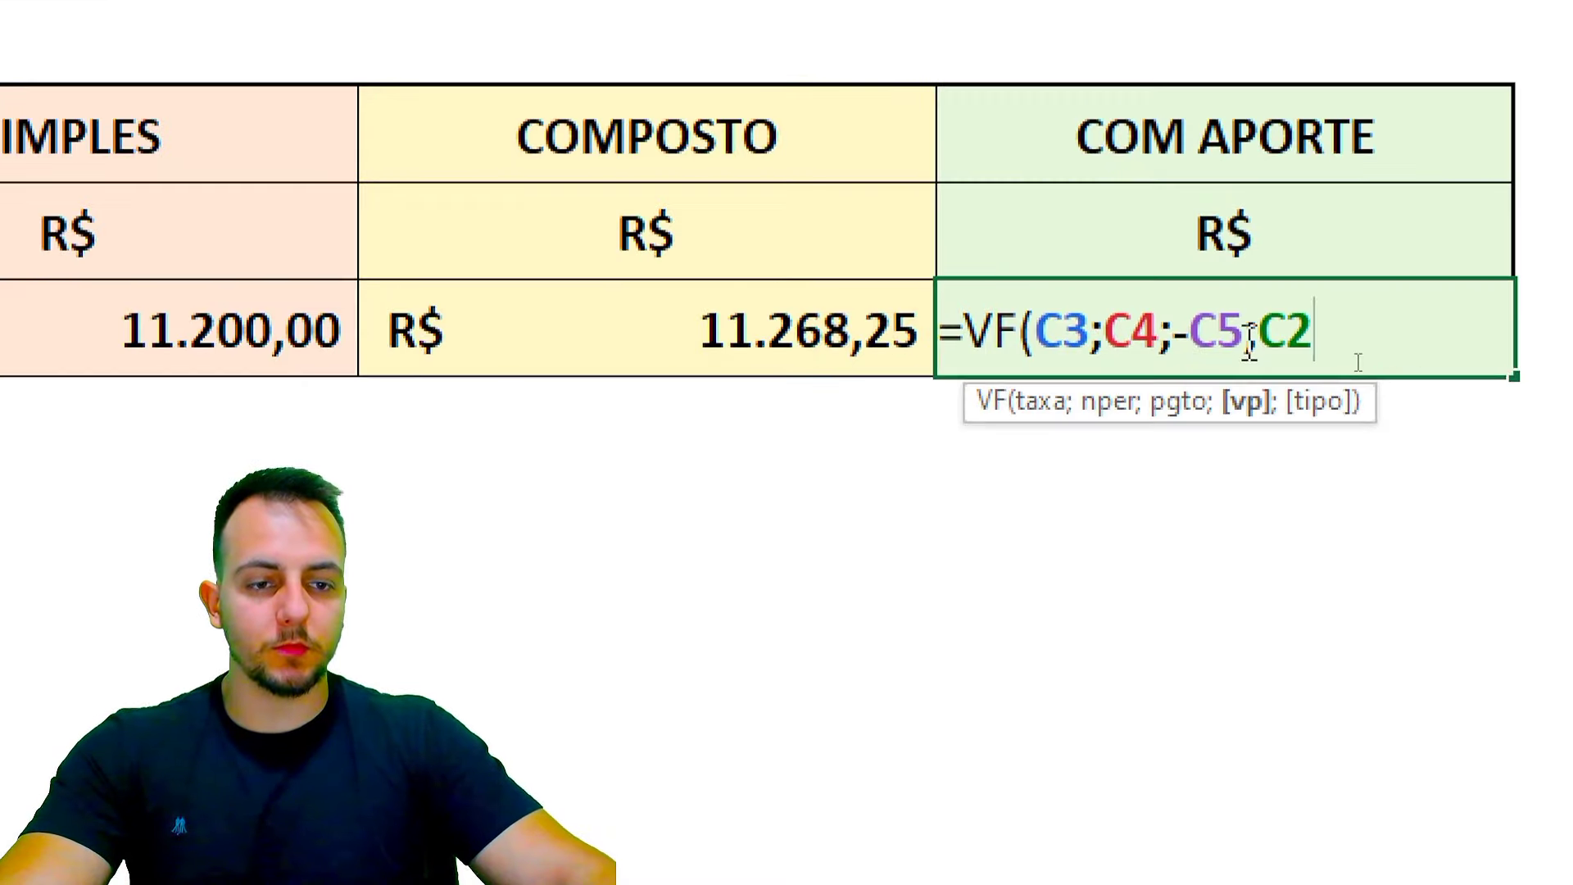
{"action": "type", "text": "-"}
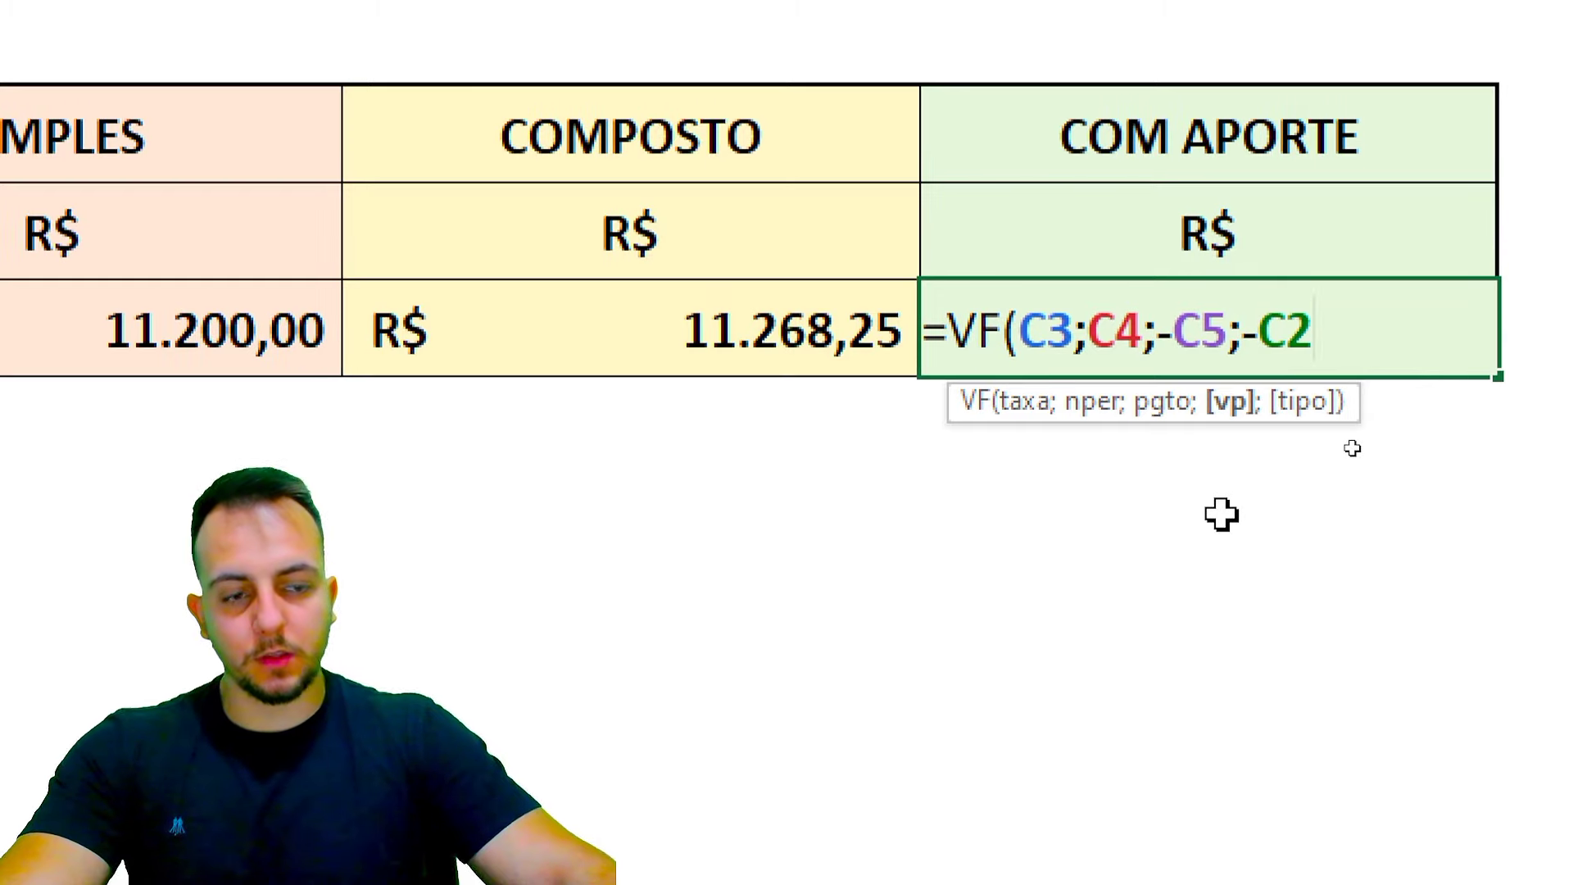
{"action": "type", "text": ")"}
{"action": "key", "text": "Return"}
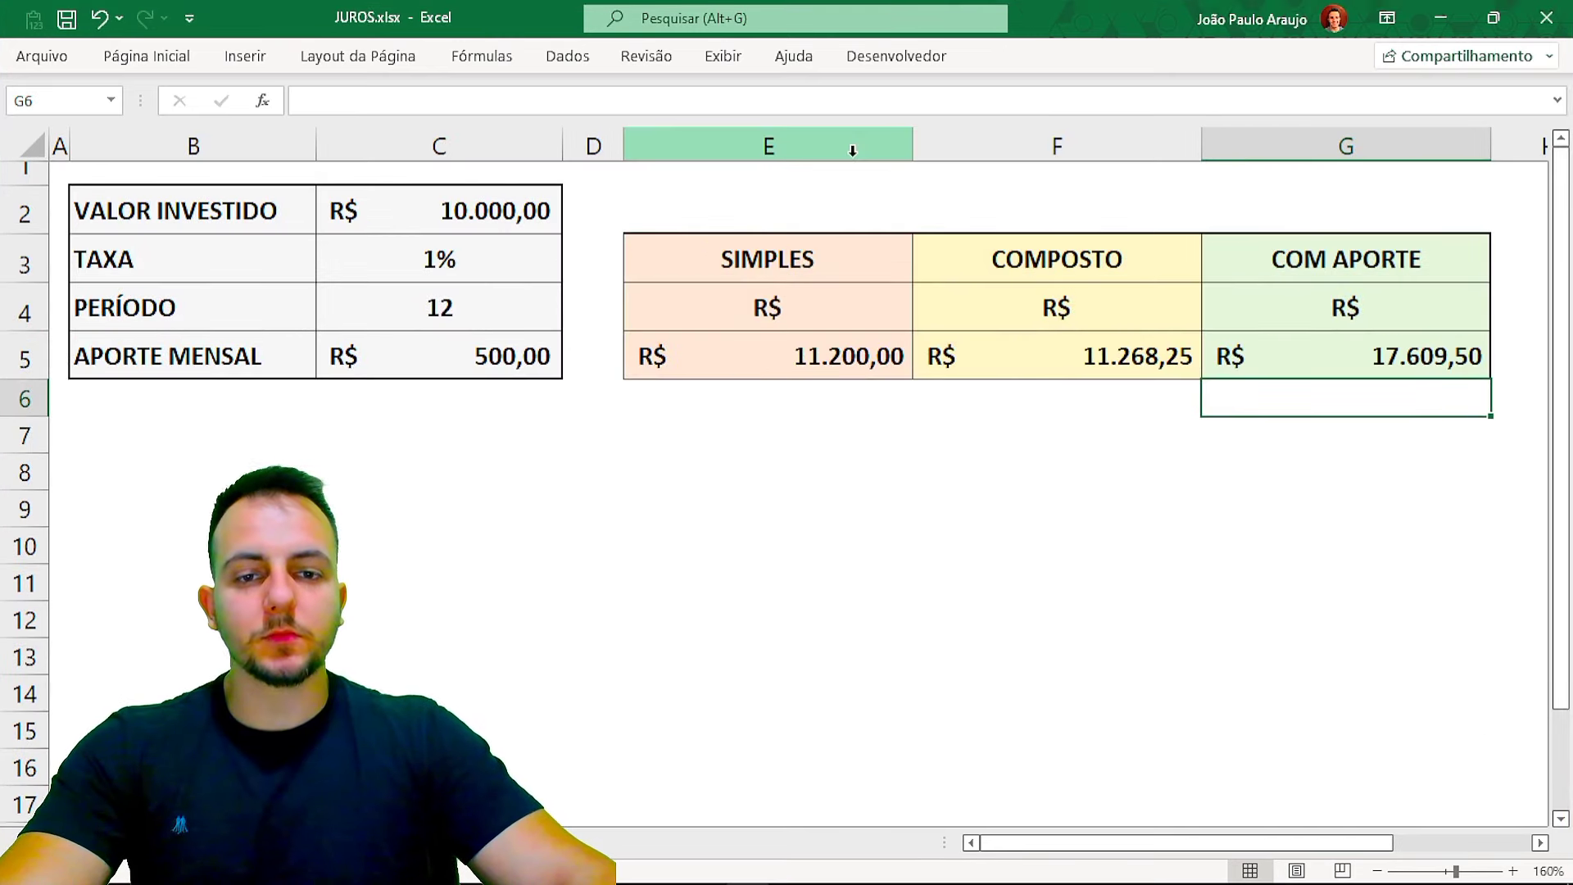
- Narrow summary columns E to G together to one equal width
{"action": "mouse_move", "coordinate": [853, 147]}
{"action": "left_mouse_down"}
{"action": "mouse_move", "coordinate": [1229, 148]}
{"action": "mouse_move", "coordinate": [1162, 147]}
{"action": "left_mouse_up"}
{"action": "left_click", "coordinate": [500, 146]}
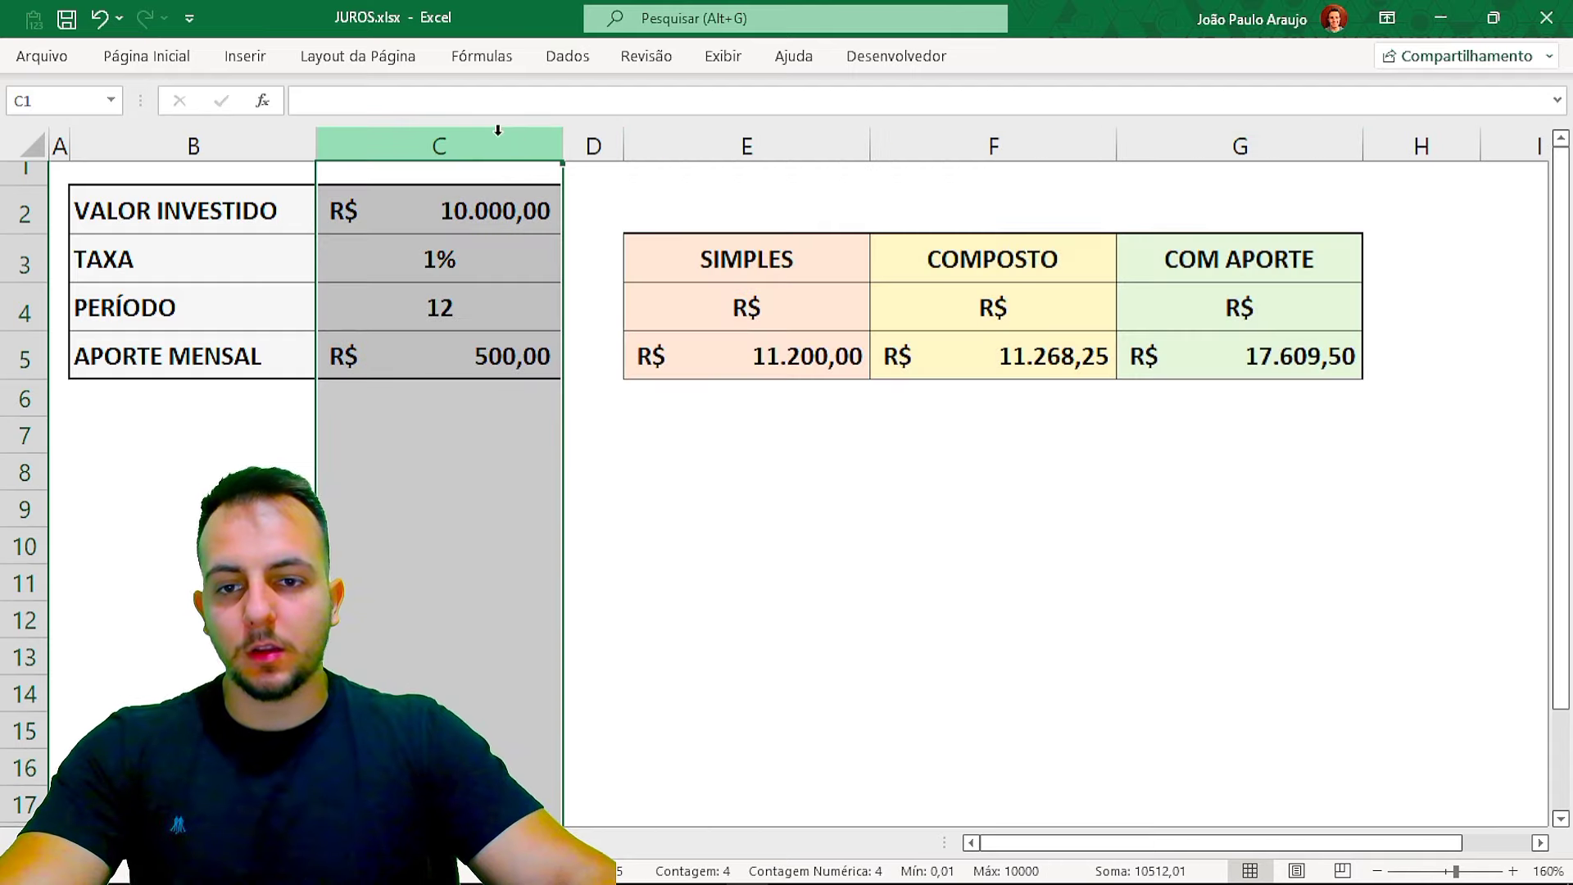
{"action": "left_click", "coordinate": [254, 217]}
- Select the PERÍODO value cell C4
{"action": "scroll", "coordinate": [263, 254], "scroll_direction": "up", "scroll_amount": 1}
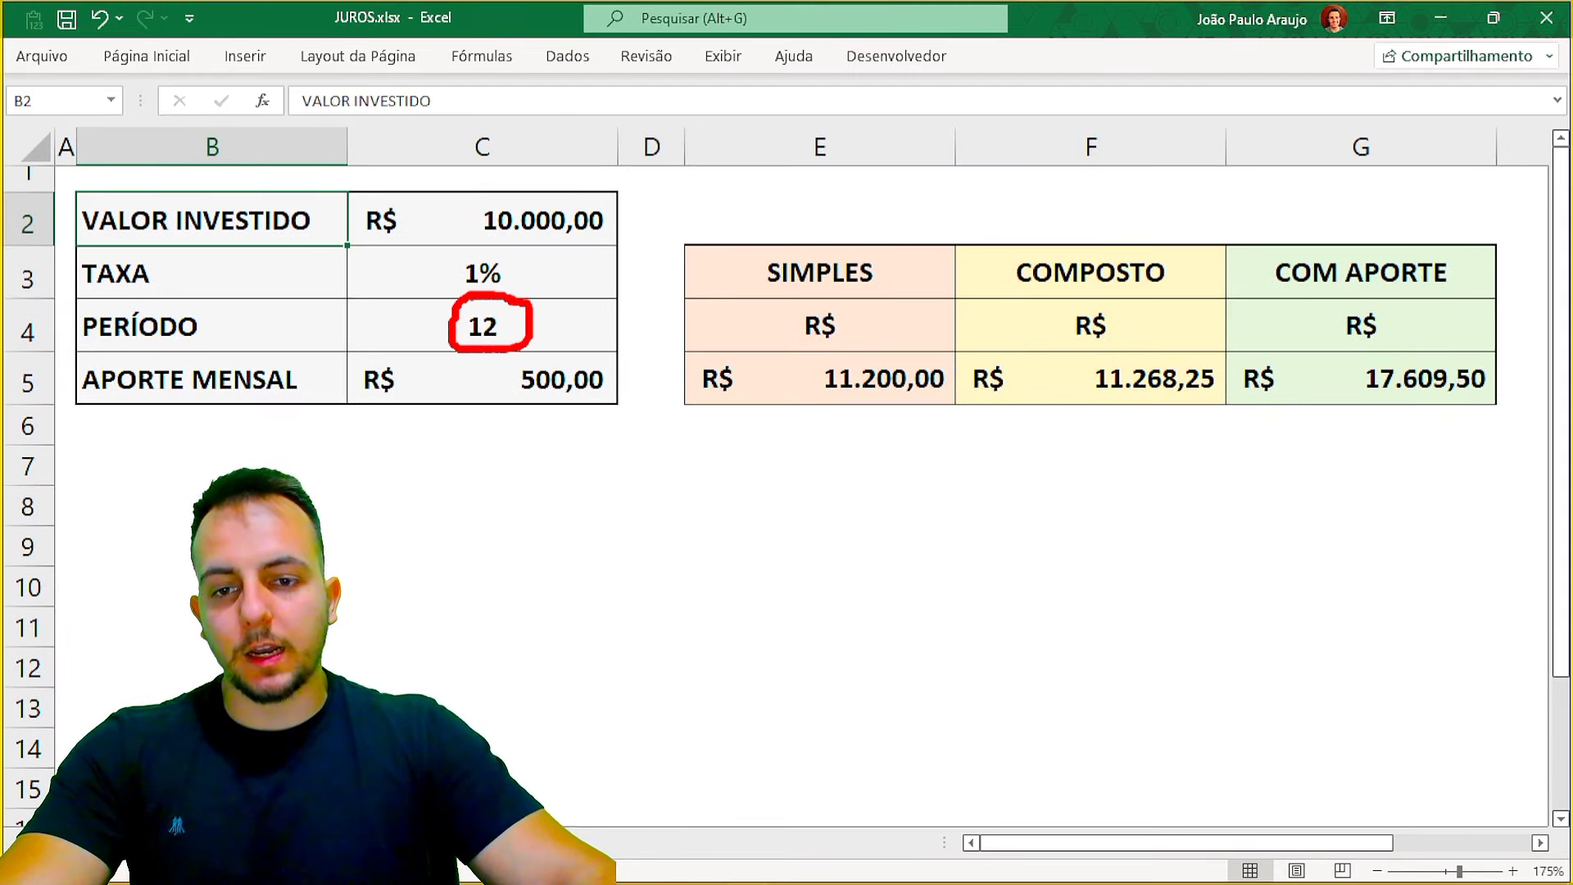
{"action": "left_click_drag", "start_coordinate": [686, 217], "coordinate": [531, 309]}
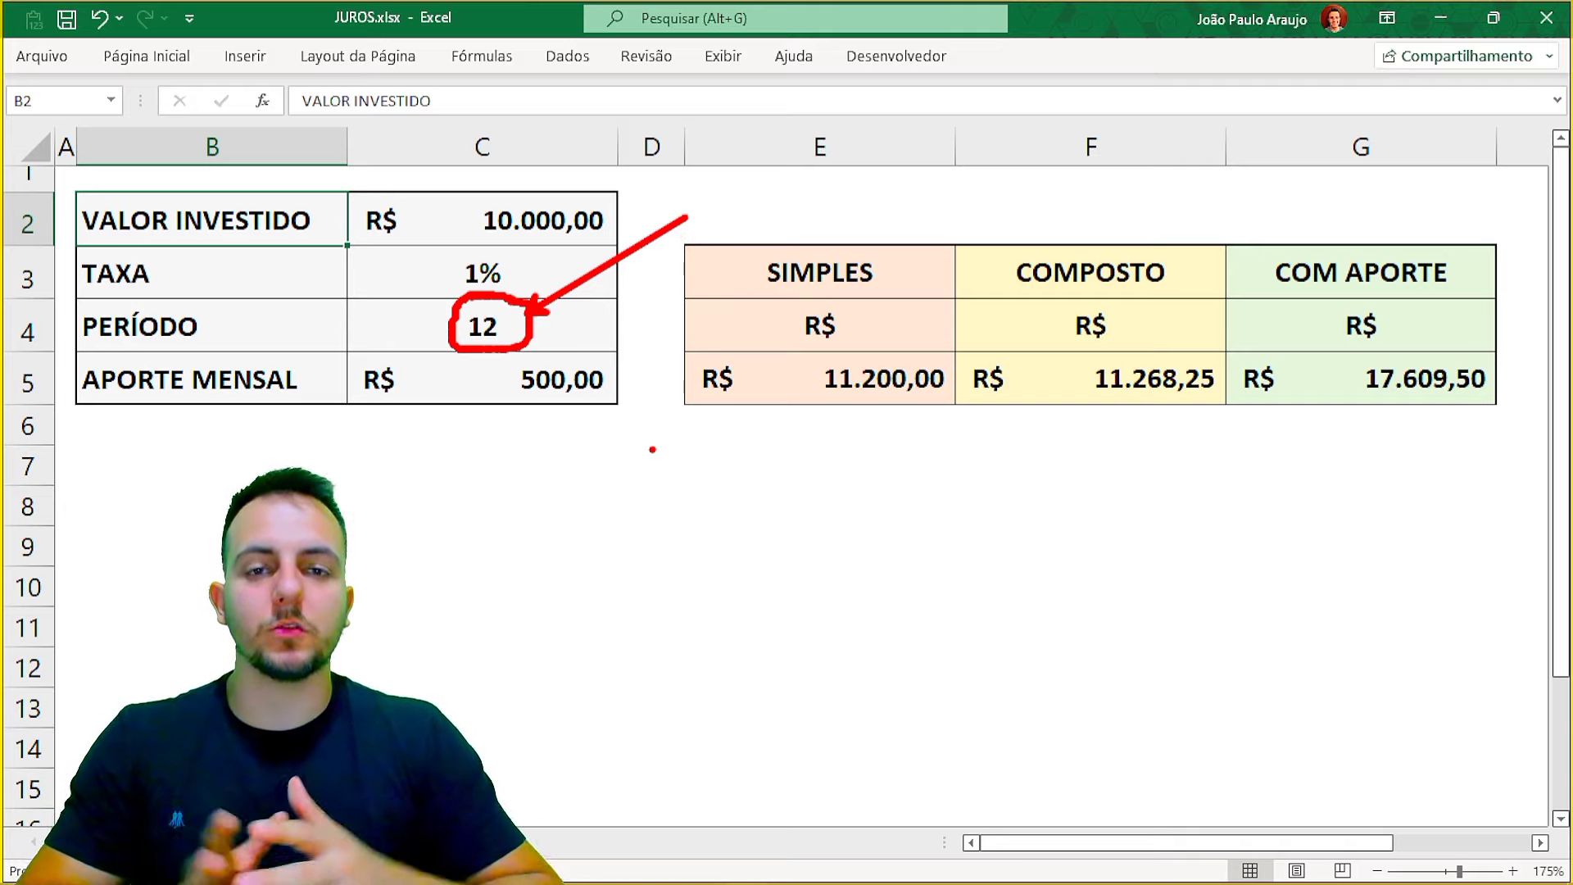
{"action": "key", "text": "Escape"}
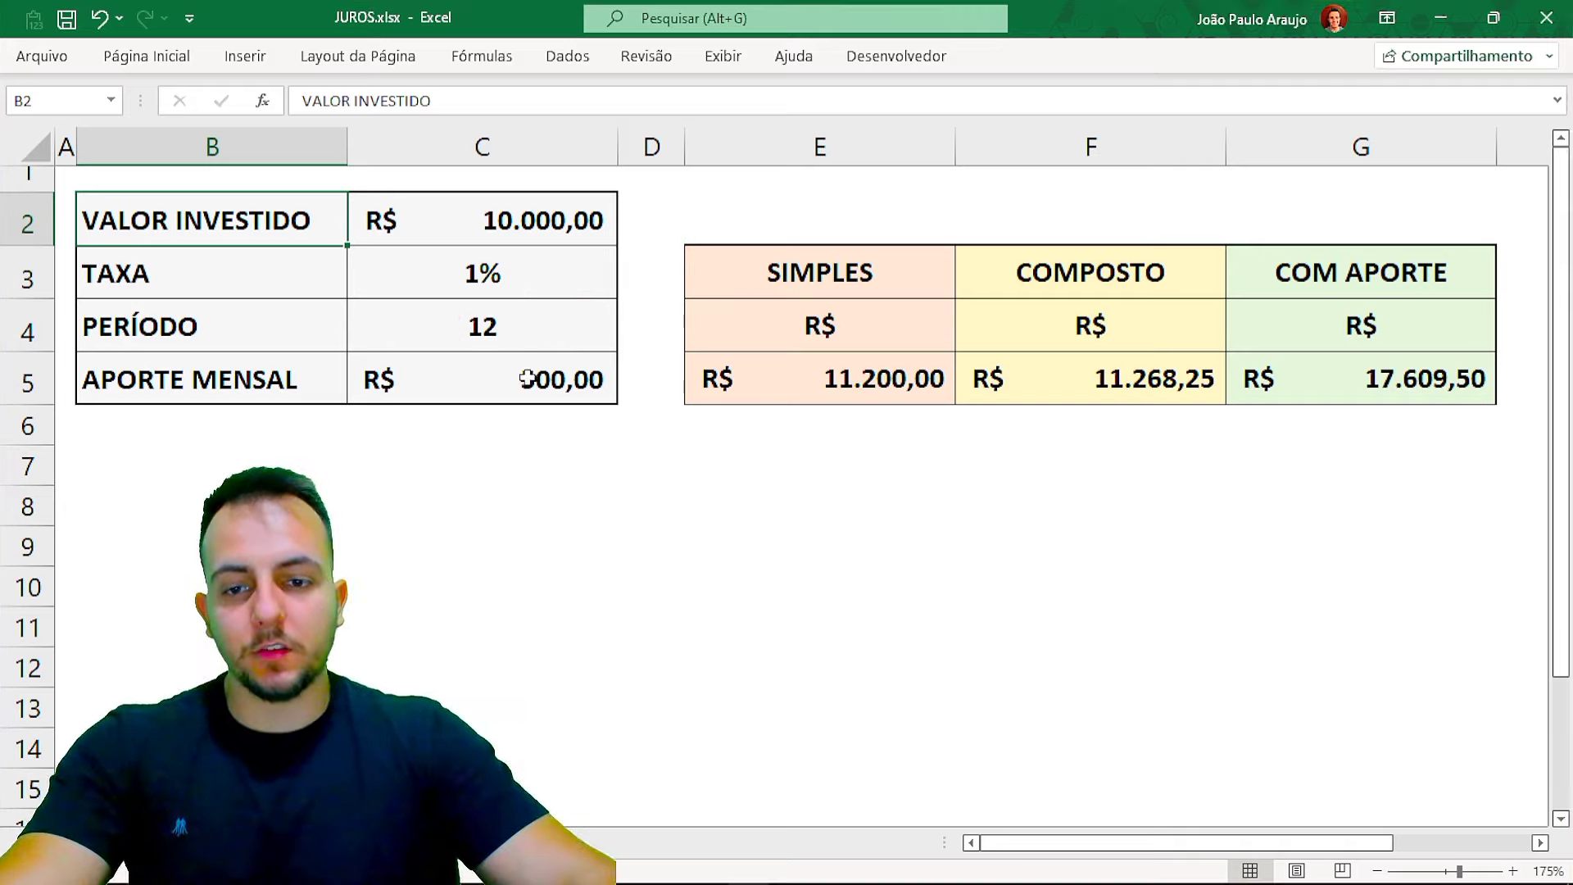
{"action": "left_click", "coordinate": [467, 340]}
{"action": "left_click_drag", "start_coordinate": [246, 342], "coordinate": [483, 328]}
{"action": "left_click", "coordinate": [494, 335]}
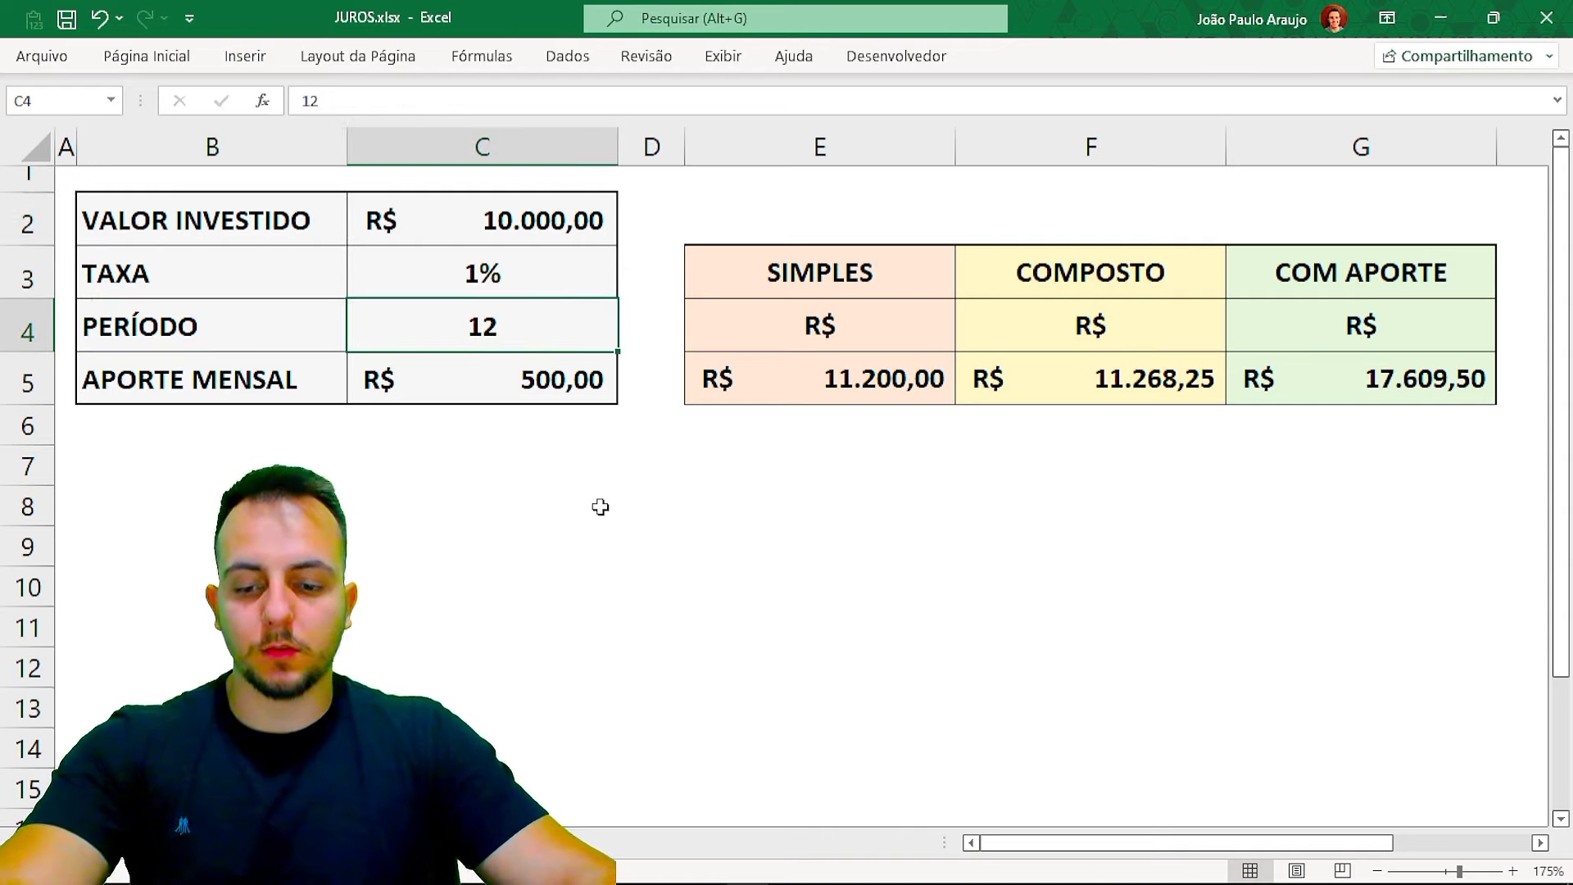
- Change the period in C4 to 24 months
{"action": "type", "text": "24"}
{"action": "key", "text": "Return"}
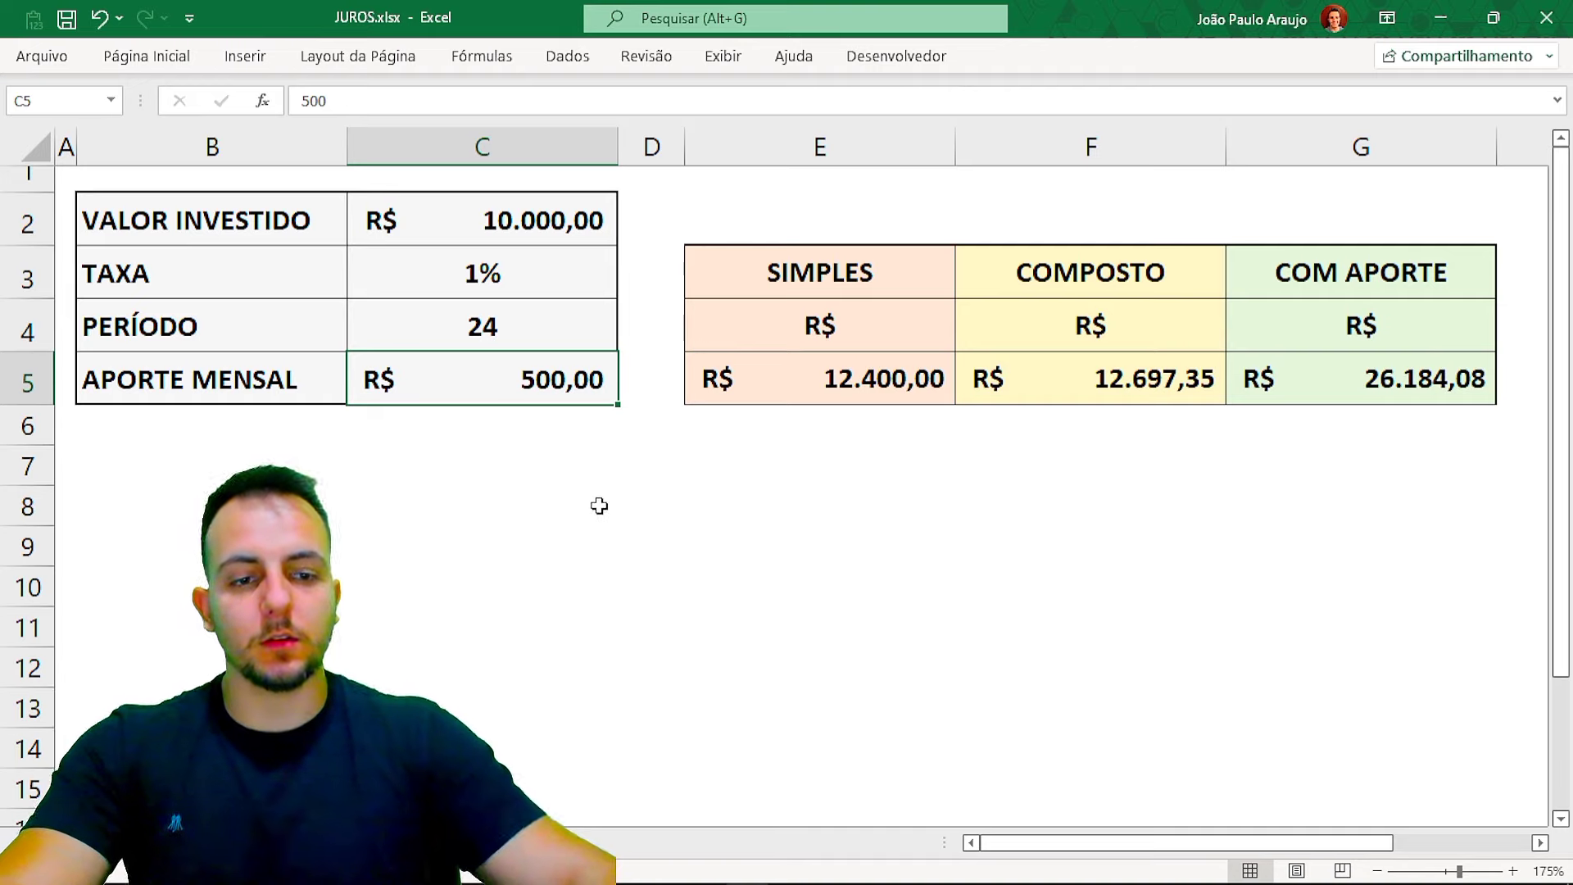
{"action": "left_click_drag", "start_coordinate": [895, 457], "coordinate": [905, 569]}
{"action": "left_click_drag", "start_coordinate": [1146, 449], "coordinate": [1147, 586]}
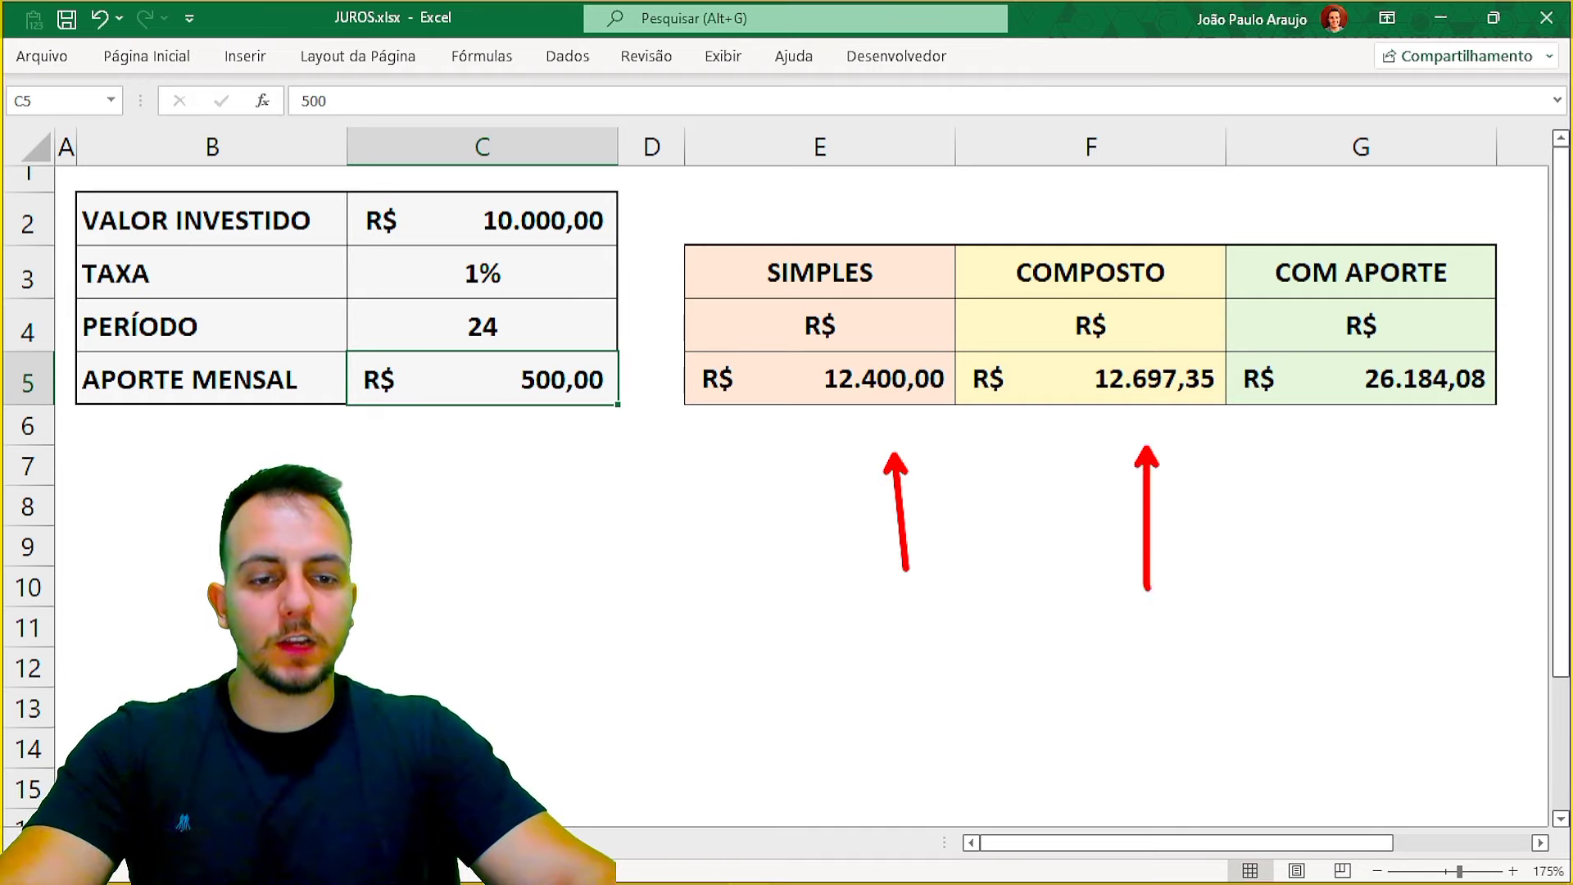
{"action": "left_click_drag", "start_coordinate": [1385, 453], "coordinate": [1385, 566]}
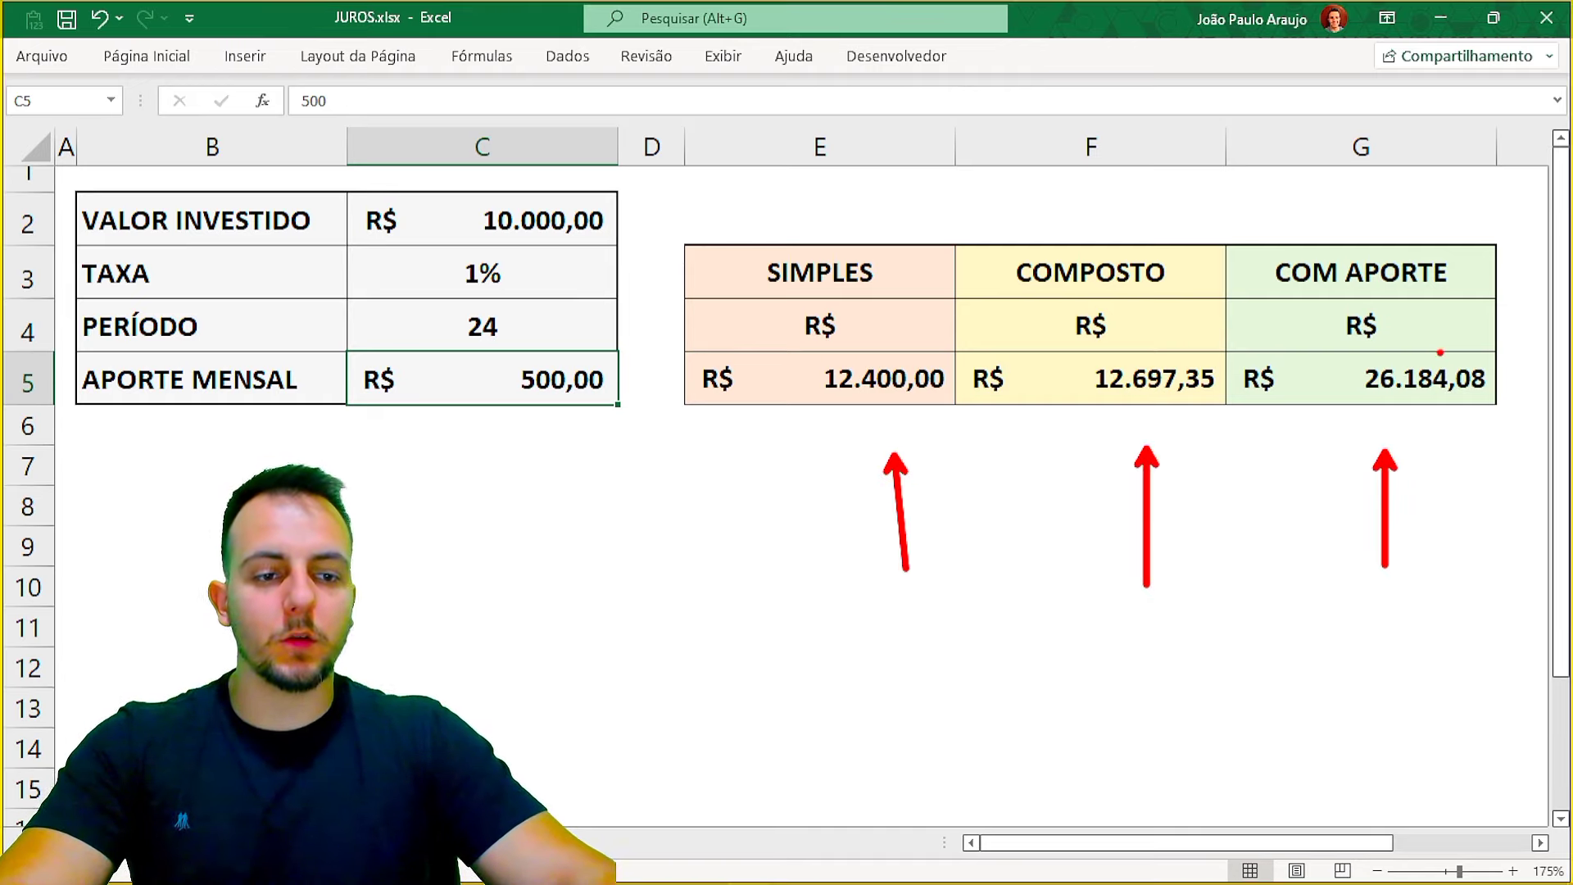
{"action": "left_click_drag", "start_coordinate": [786, 423], "coordinate": [1365, 423]}
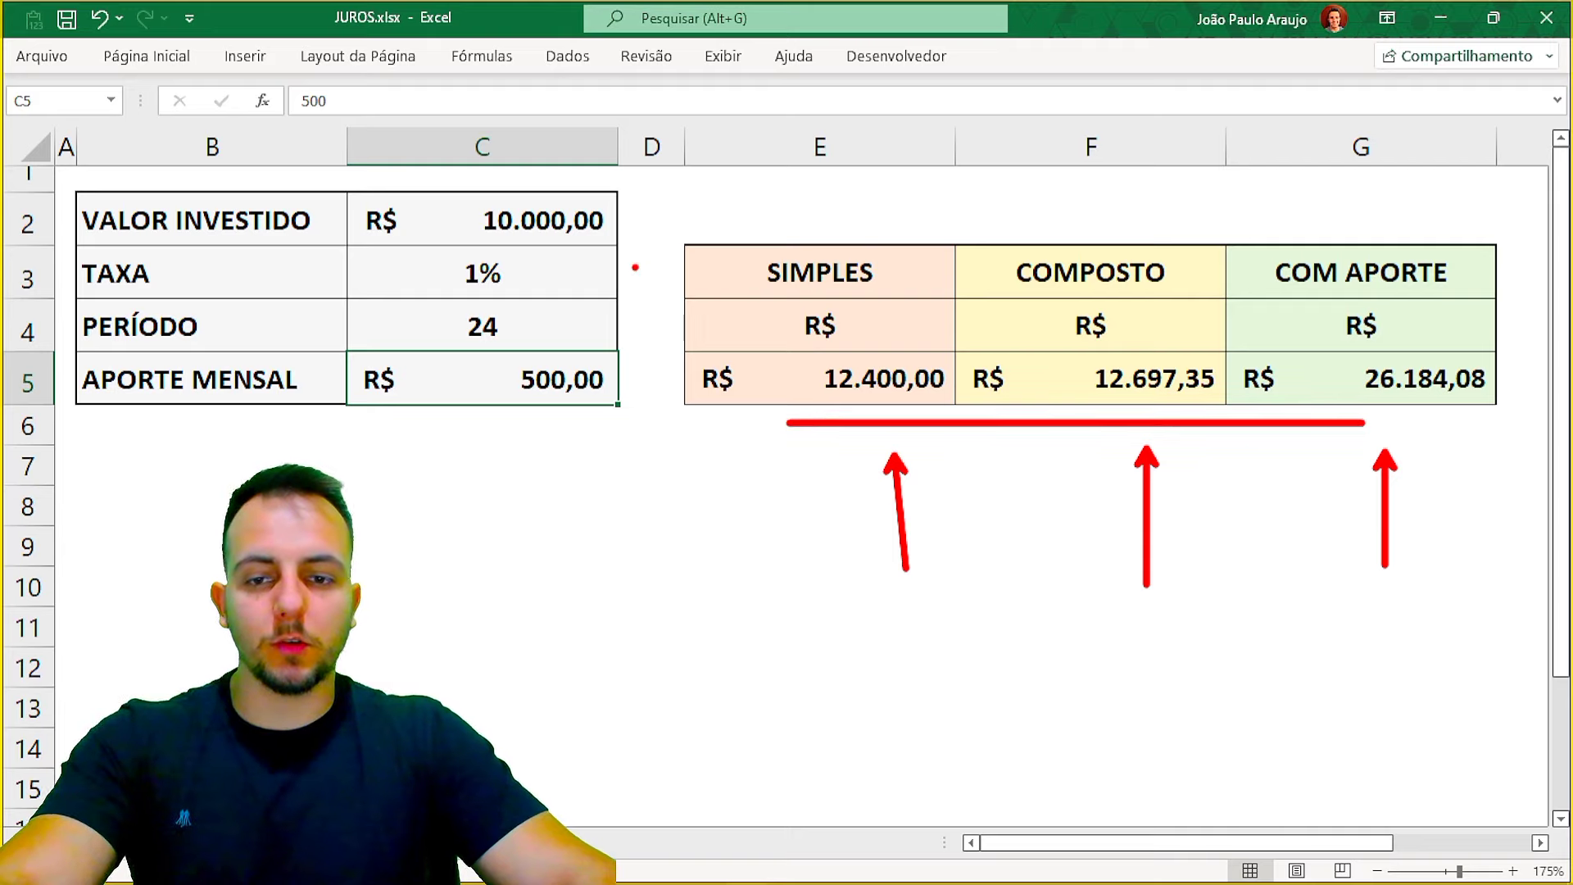
{"action": "mouse_move", "coordinate": [562, 243]}
{"action": "left_mouse_down"}
{"action": "mouse_move", "coordinate": [421, 351]}
{"action": "mouse_move", "coordinate": [565, 234]}
{"action": "left_mouse_up"}
{"action": "key", "text": "Escape"}
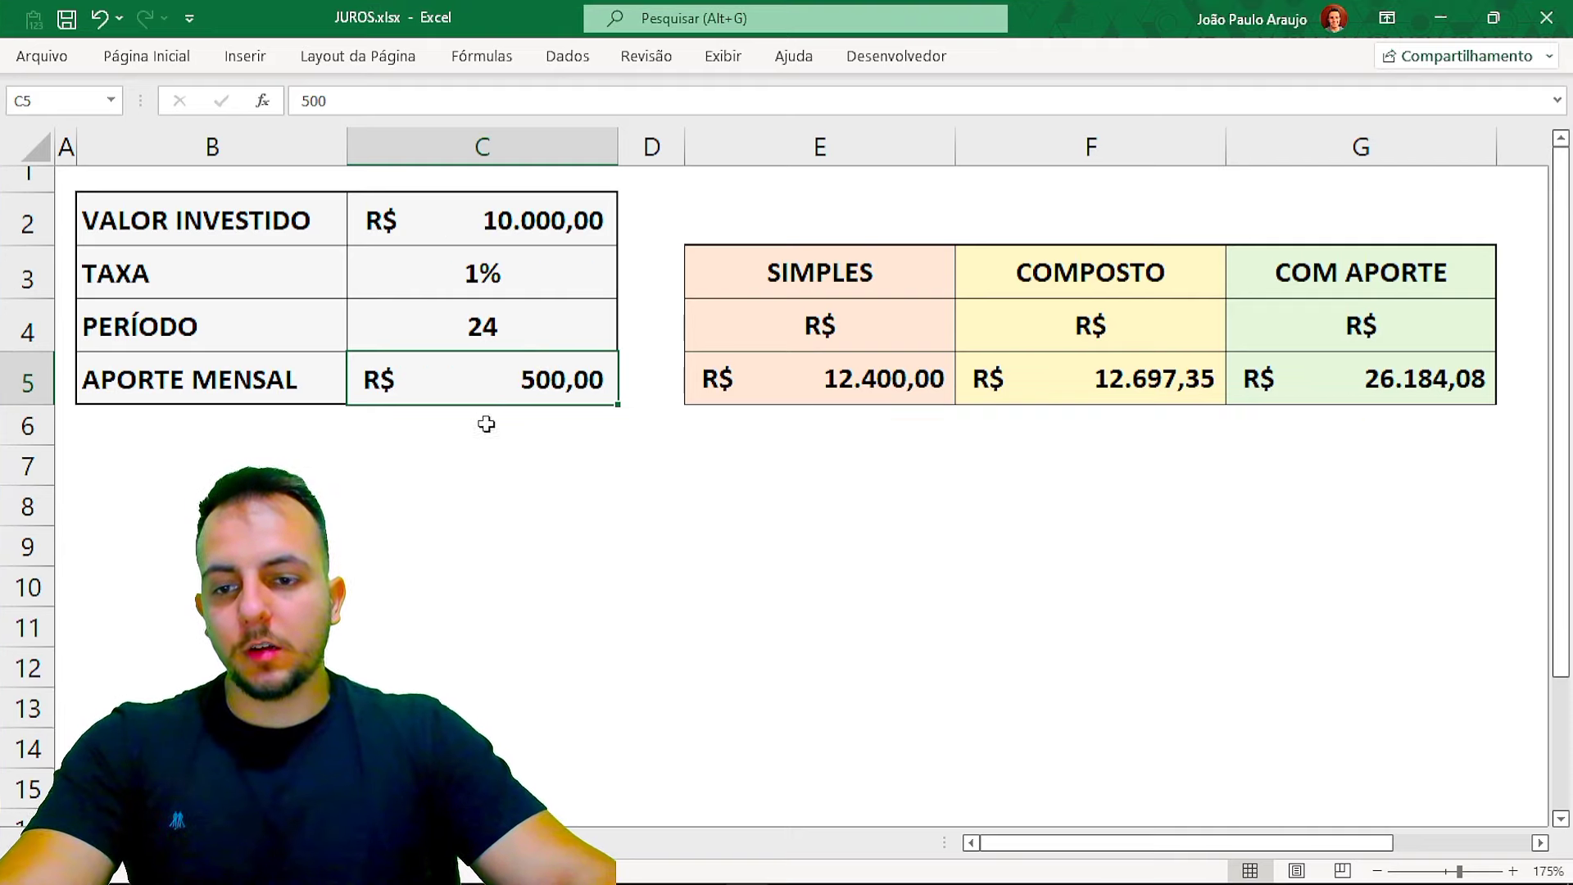
- Set the monthly contribution in C5 to 1.000
{"action": "left_click", "coordinate": [486, 424]}
{"action": "left_click", "coordinate": [544, 397]}
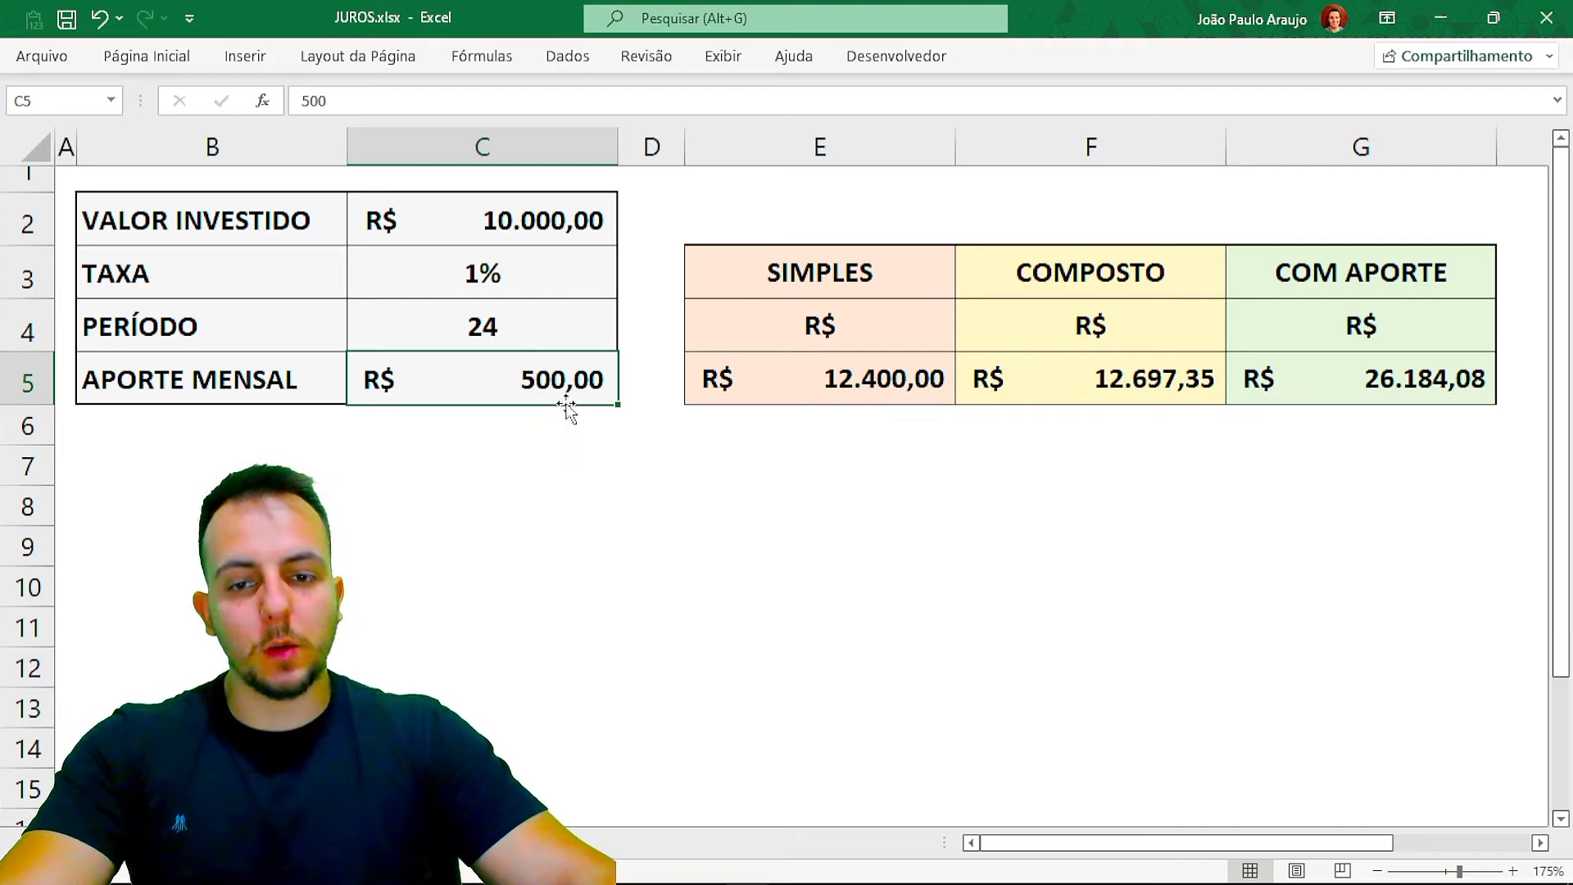
{"action": "type", "text": "1"}
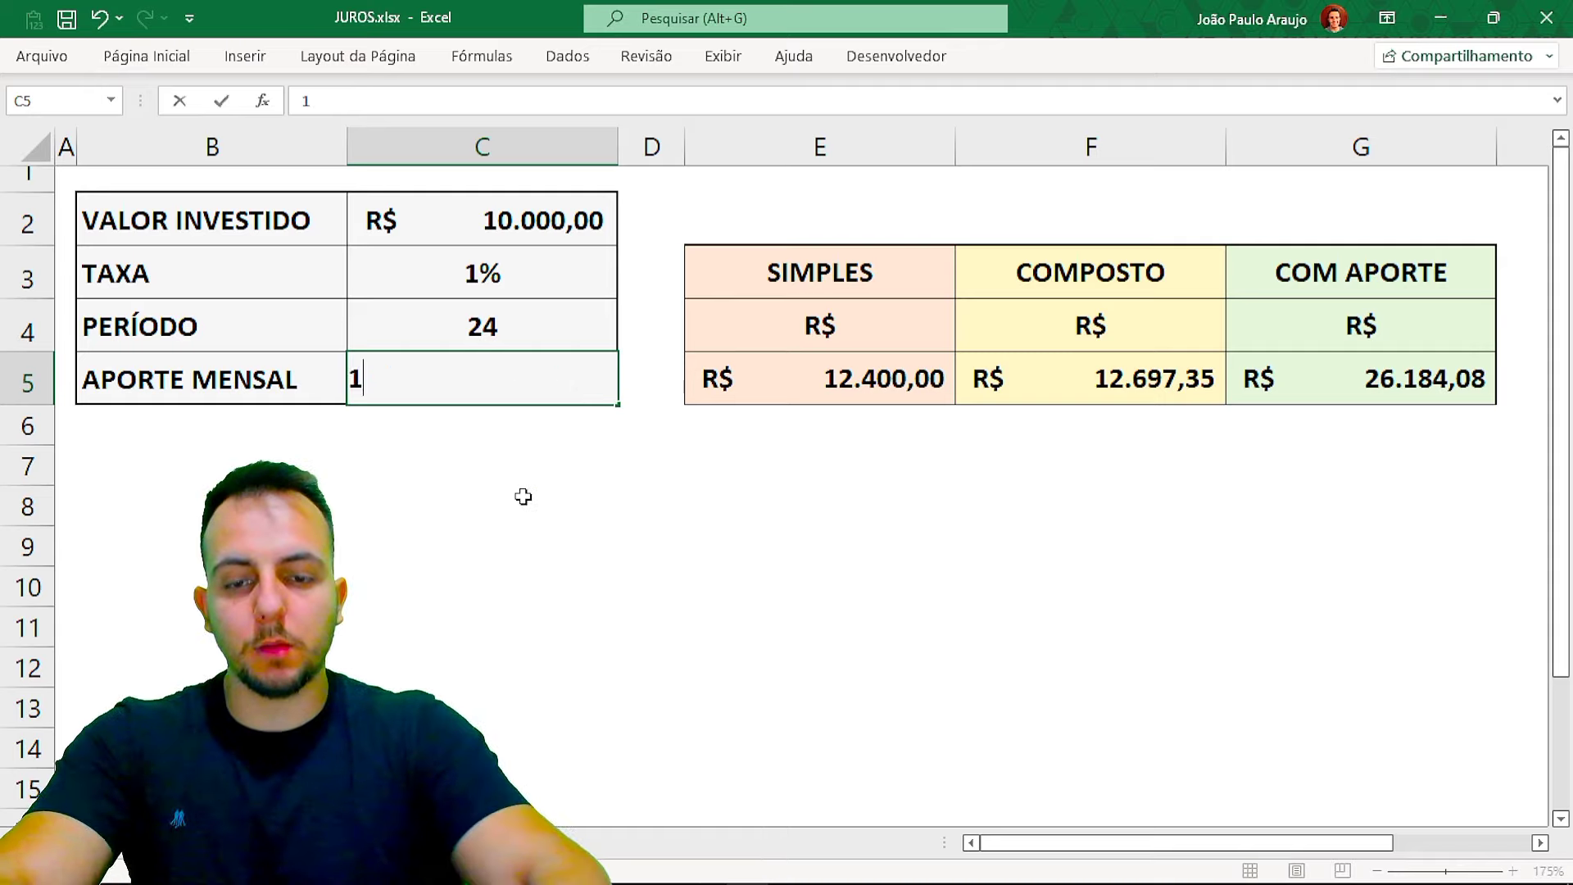
{"action": "type", "text": "R$ 1.000"}
{"action": "key", "text": "Return"}
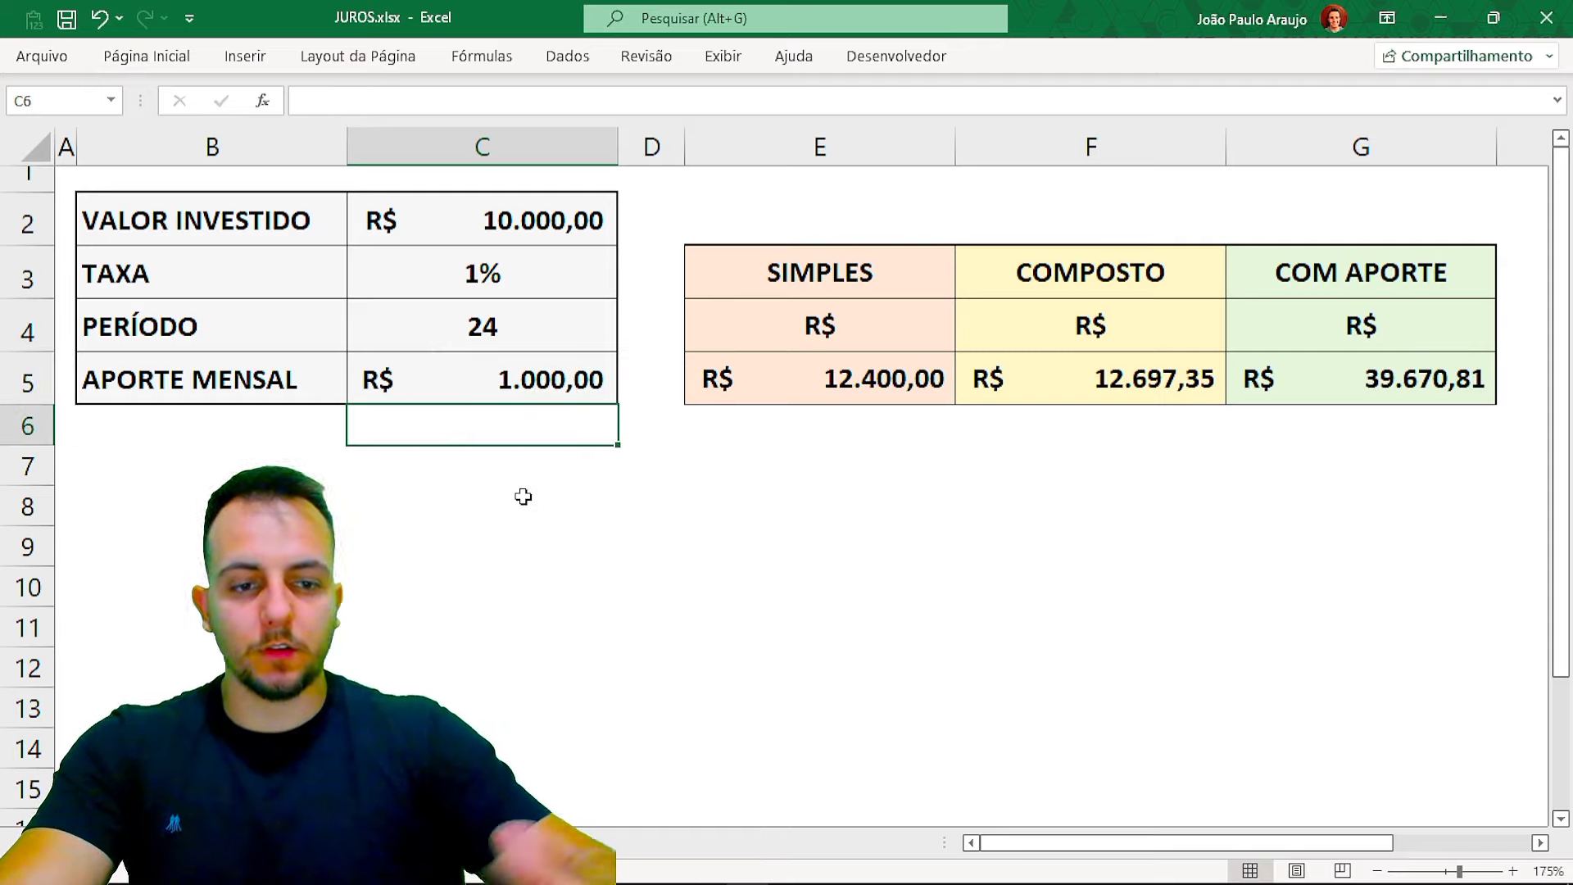
- Set the period to 120 and contribution to 0, making COM APORTE equal COMPOSTO at 33.003,87
{"action": "left_click", "coordinate": [545, 319]}
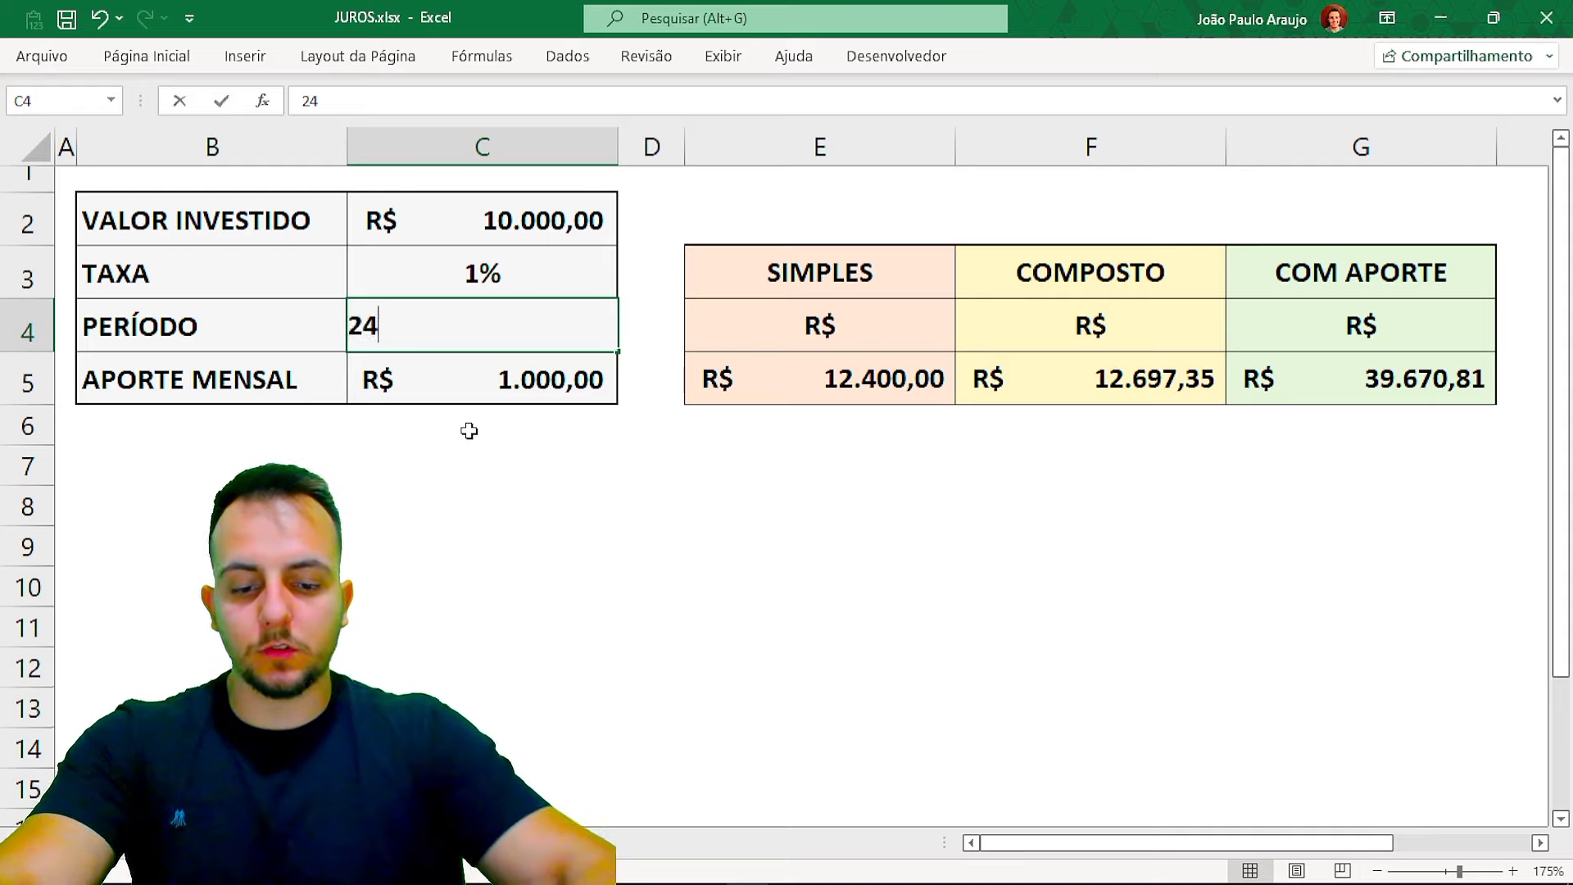
{"action": "type", "text": "120"}
{"action": "key", "text": "Return"}
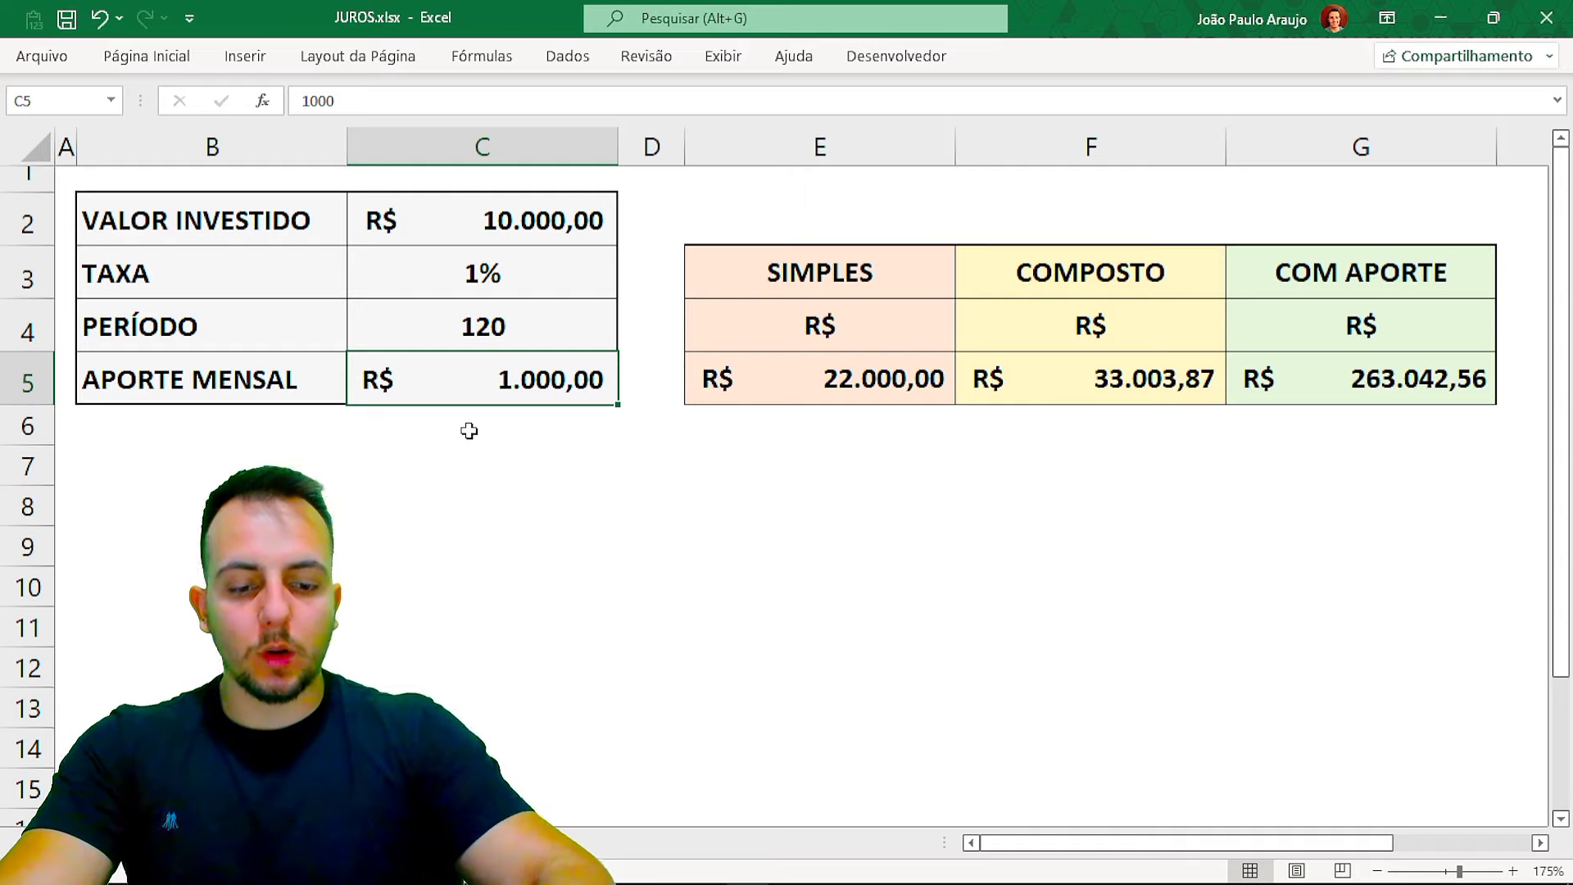
{"action": "type", "text": "0"}
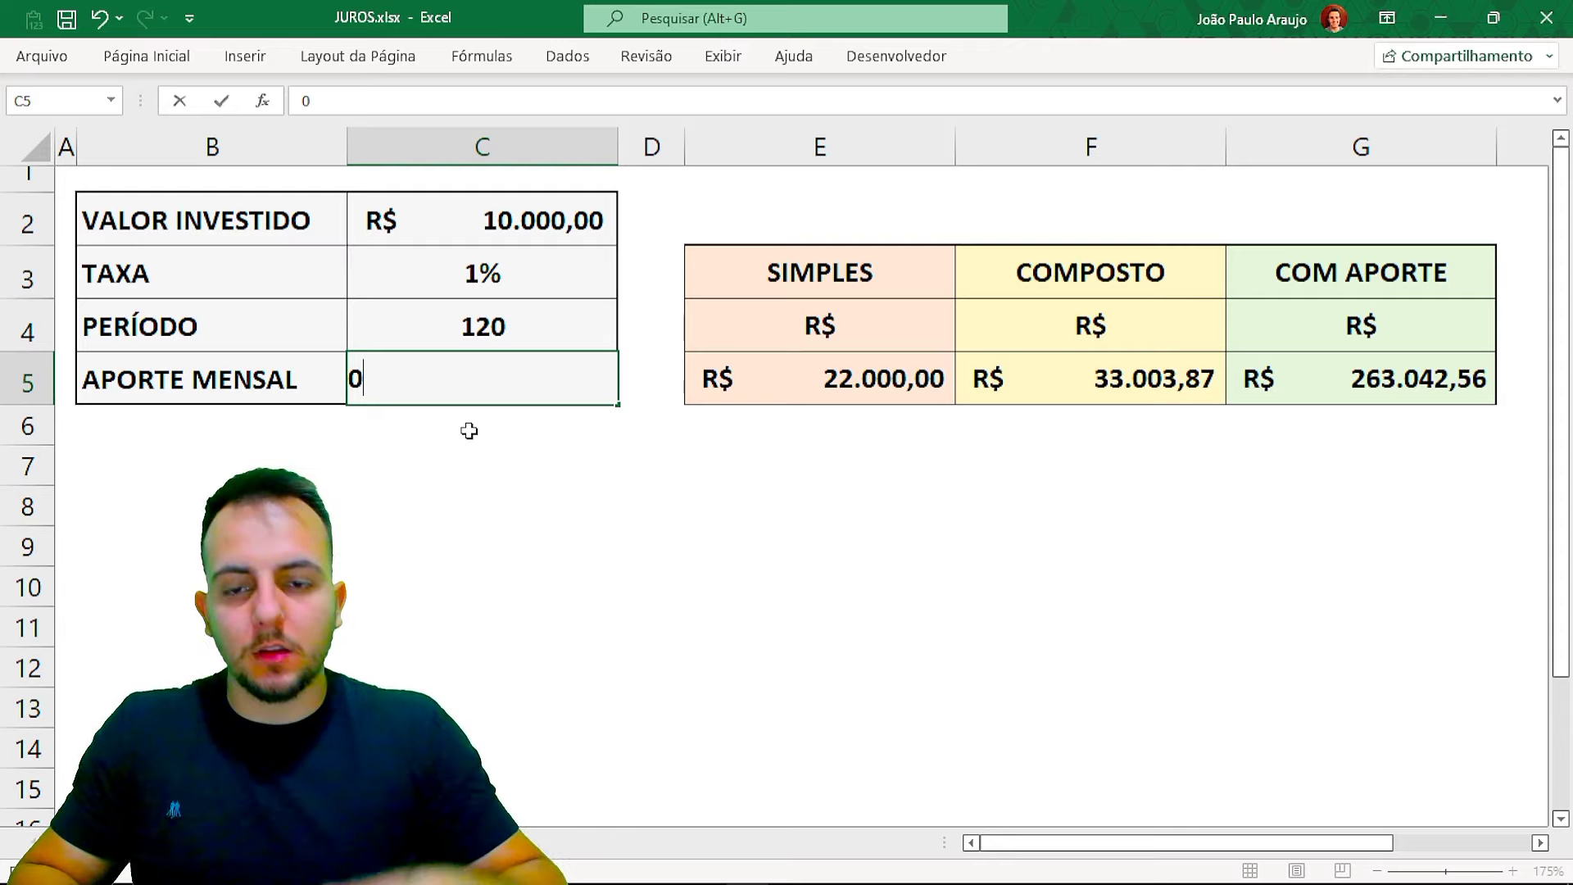
{"action": "key", "text": "Return"}
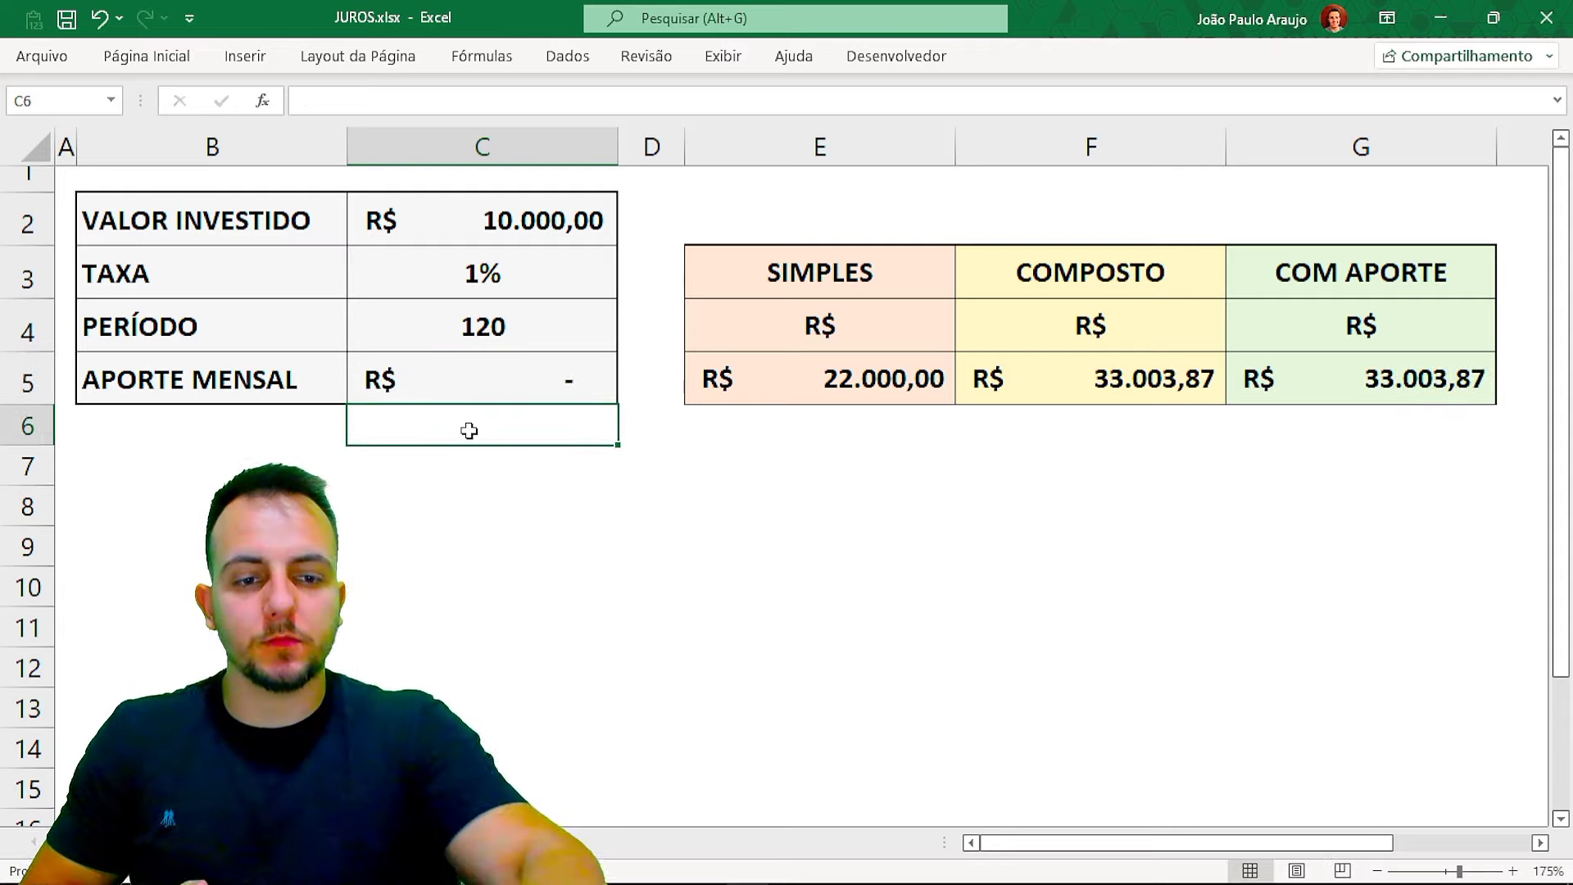